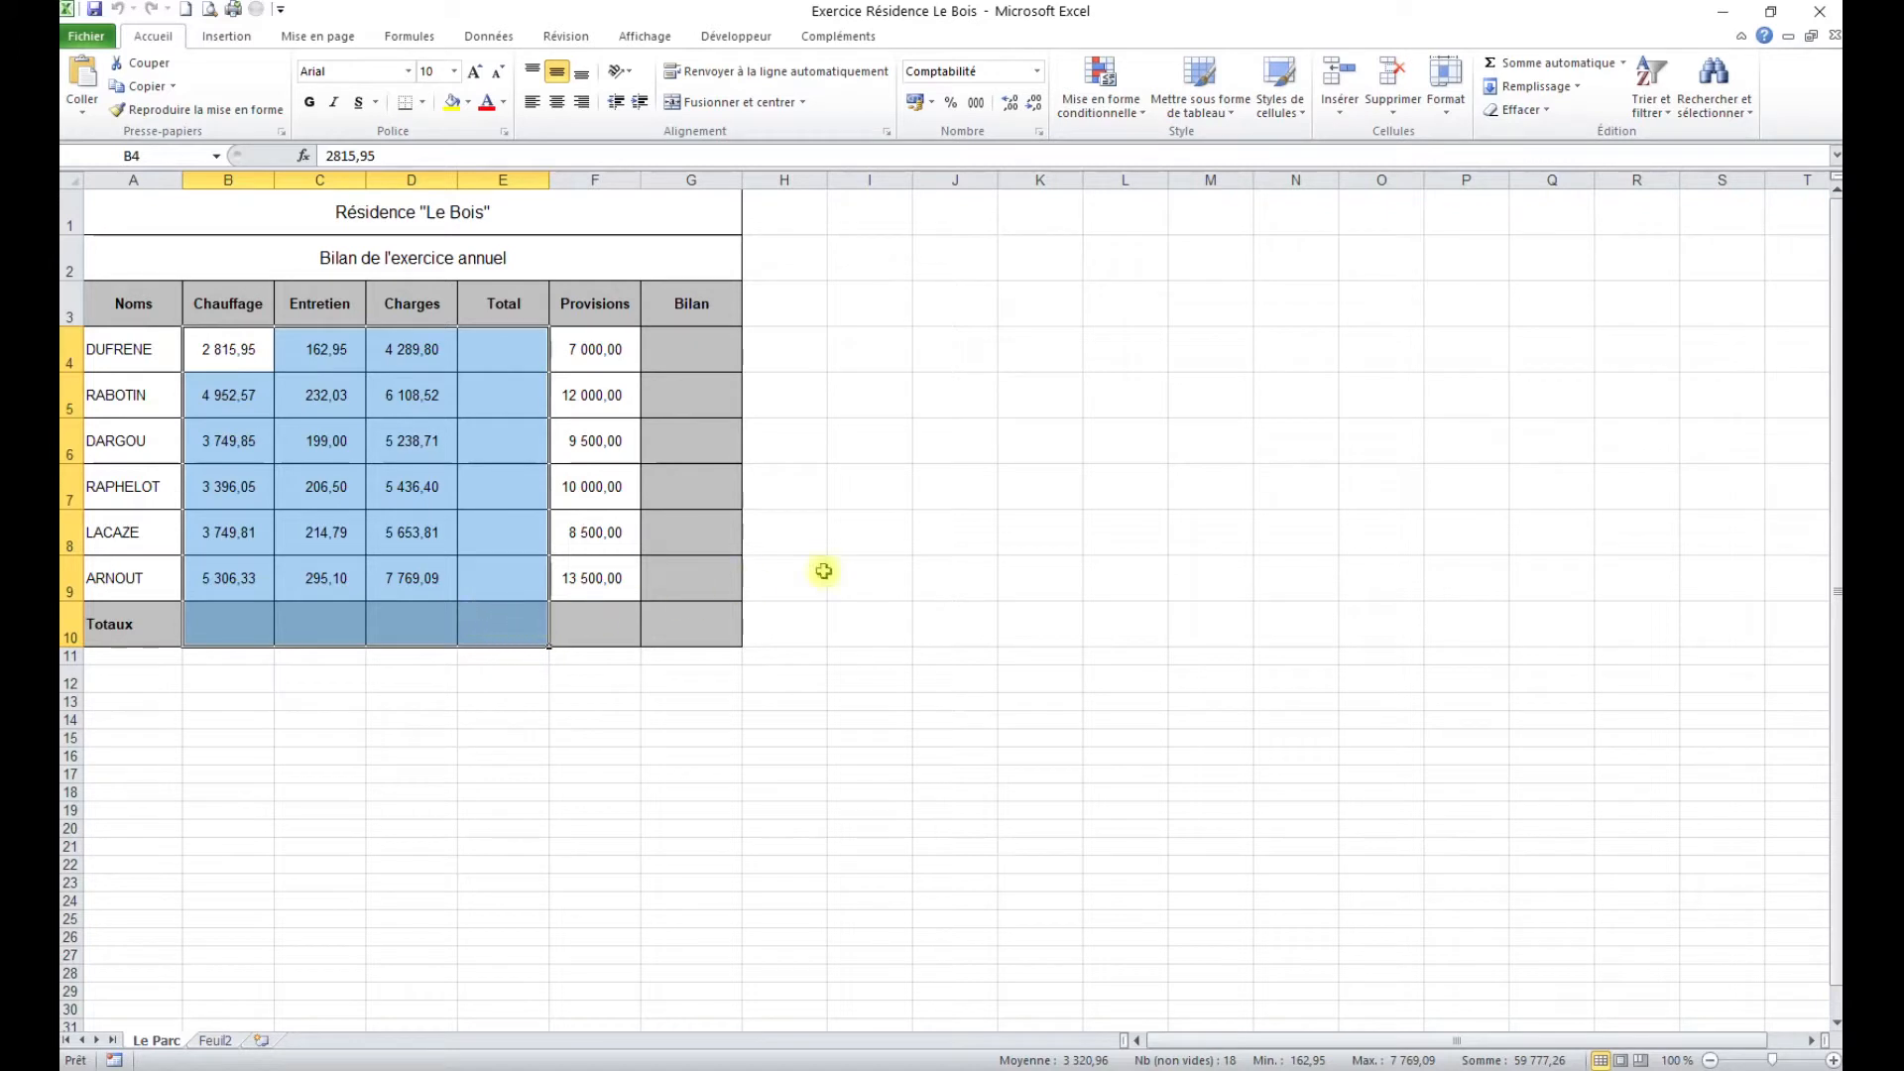
Fill in the row and column totals of the selected expense range B4:E10 with AutoSum.
click(1547, 64)
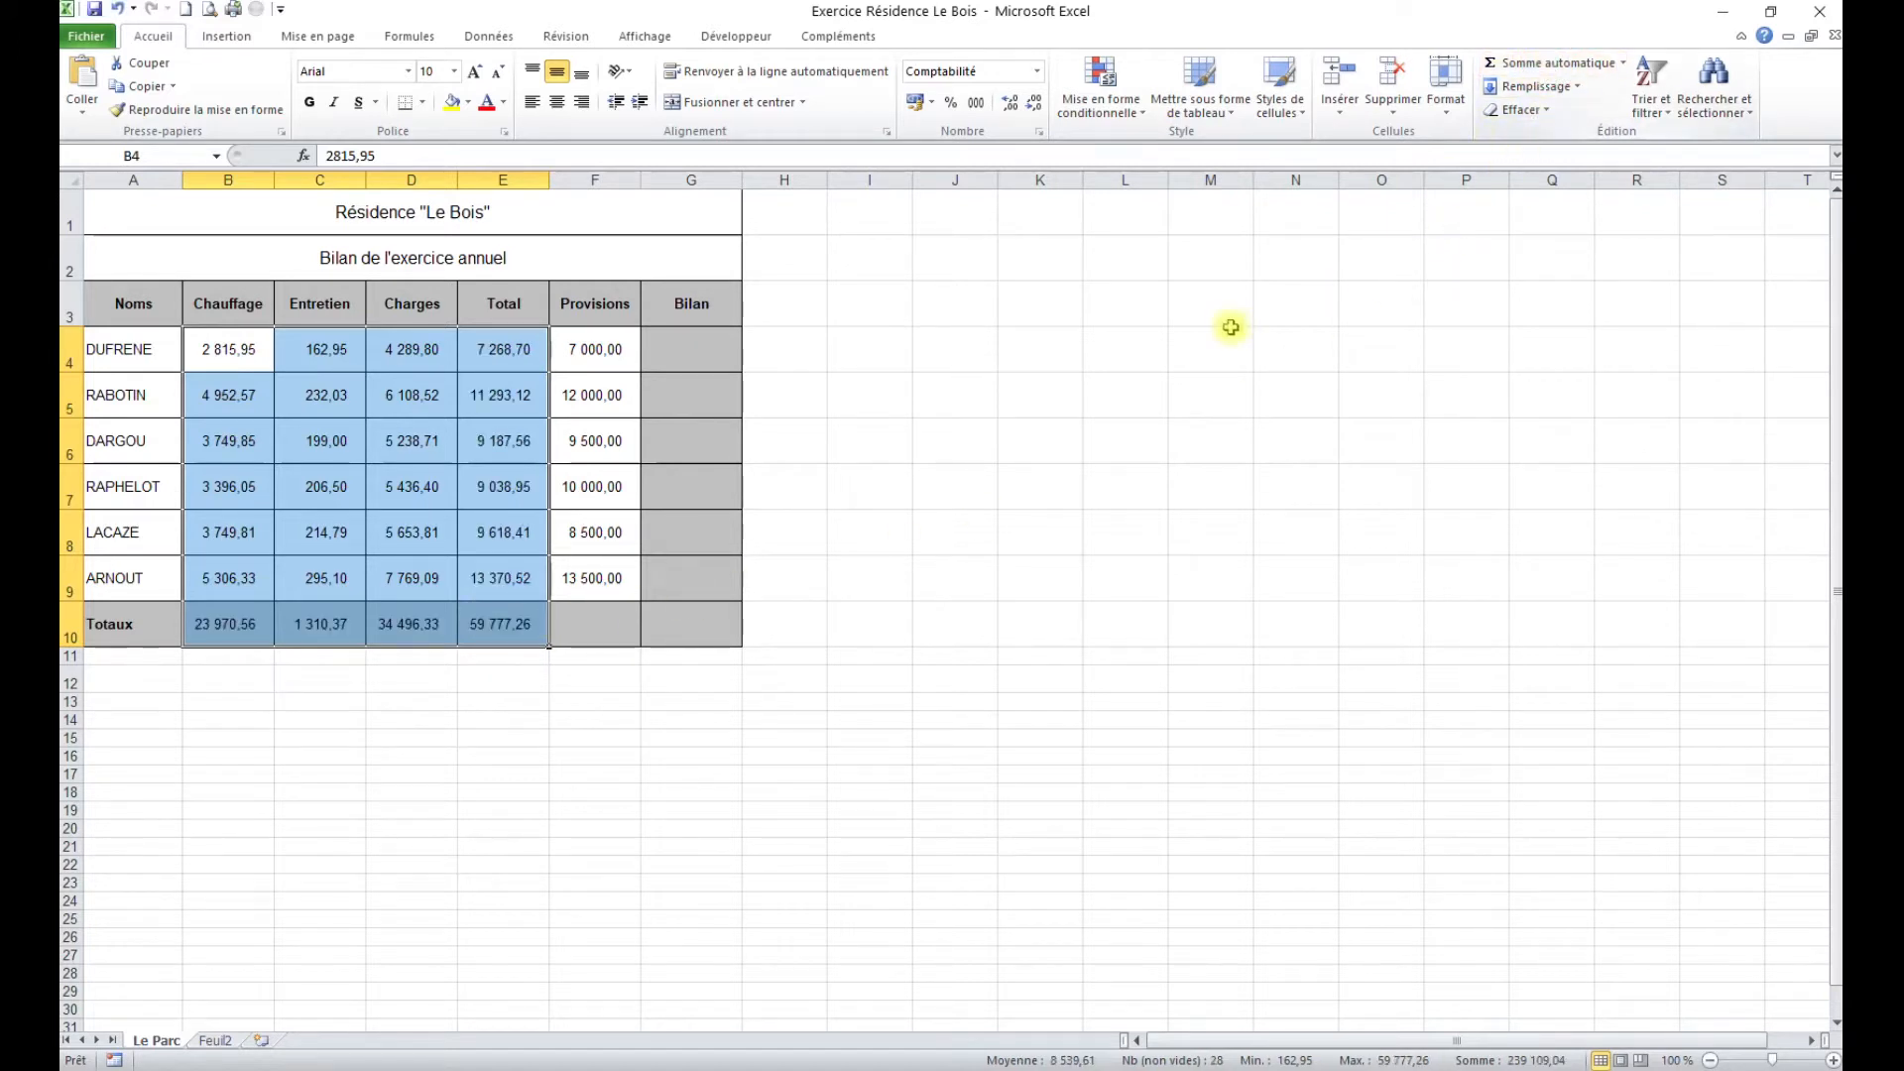
Calculate the Bilan in G4 as Provisions minus Total with =F4-E4 and fill the formula down to G10.
click(730, 372)
key(F9)
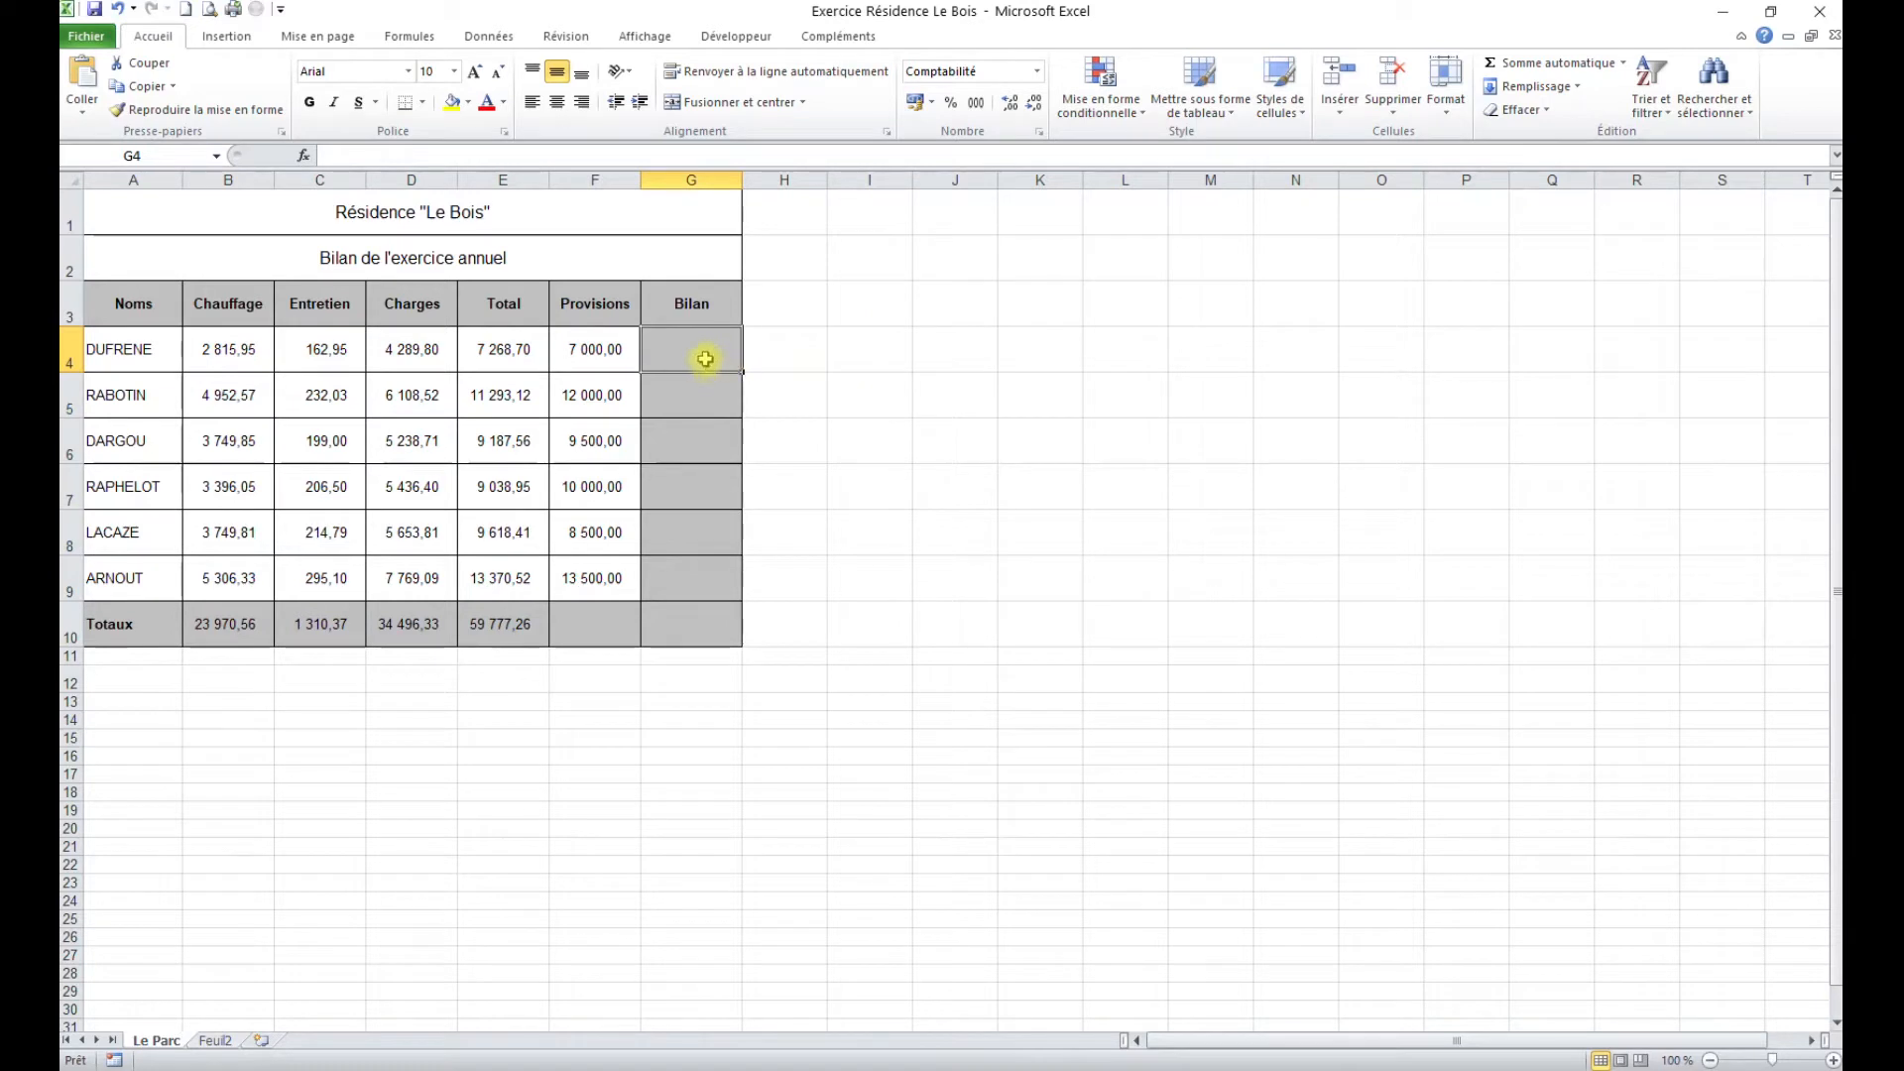
text(=)
click(582, 365)
text(-)
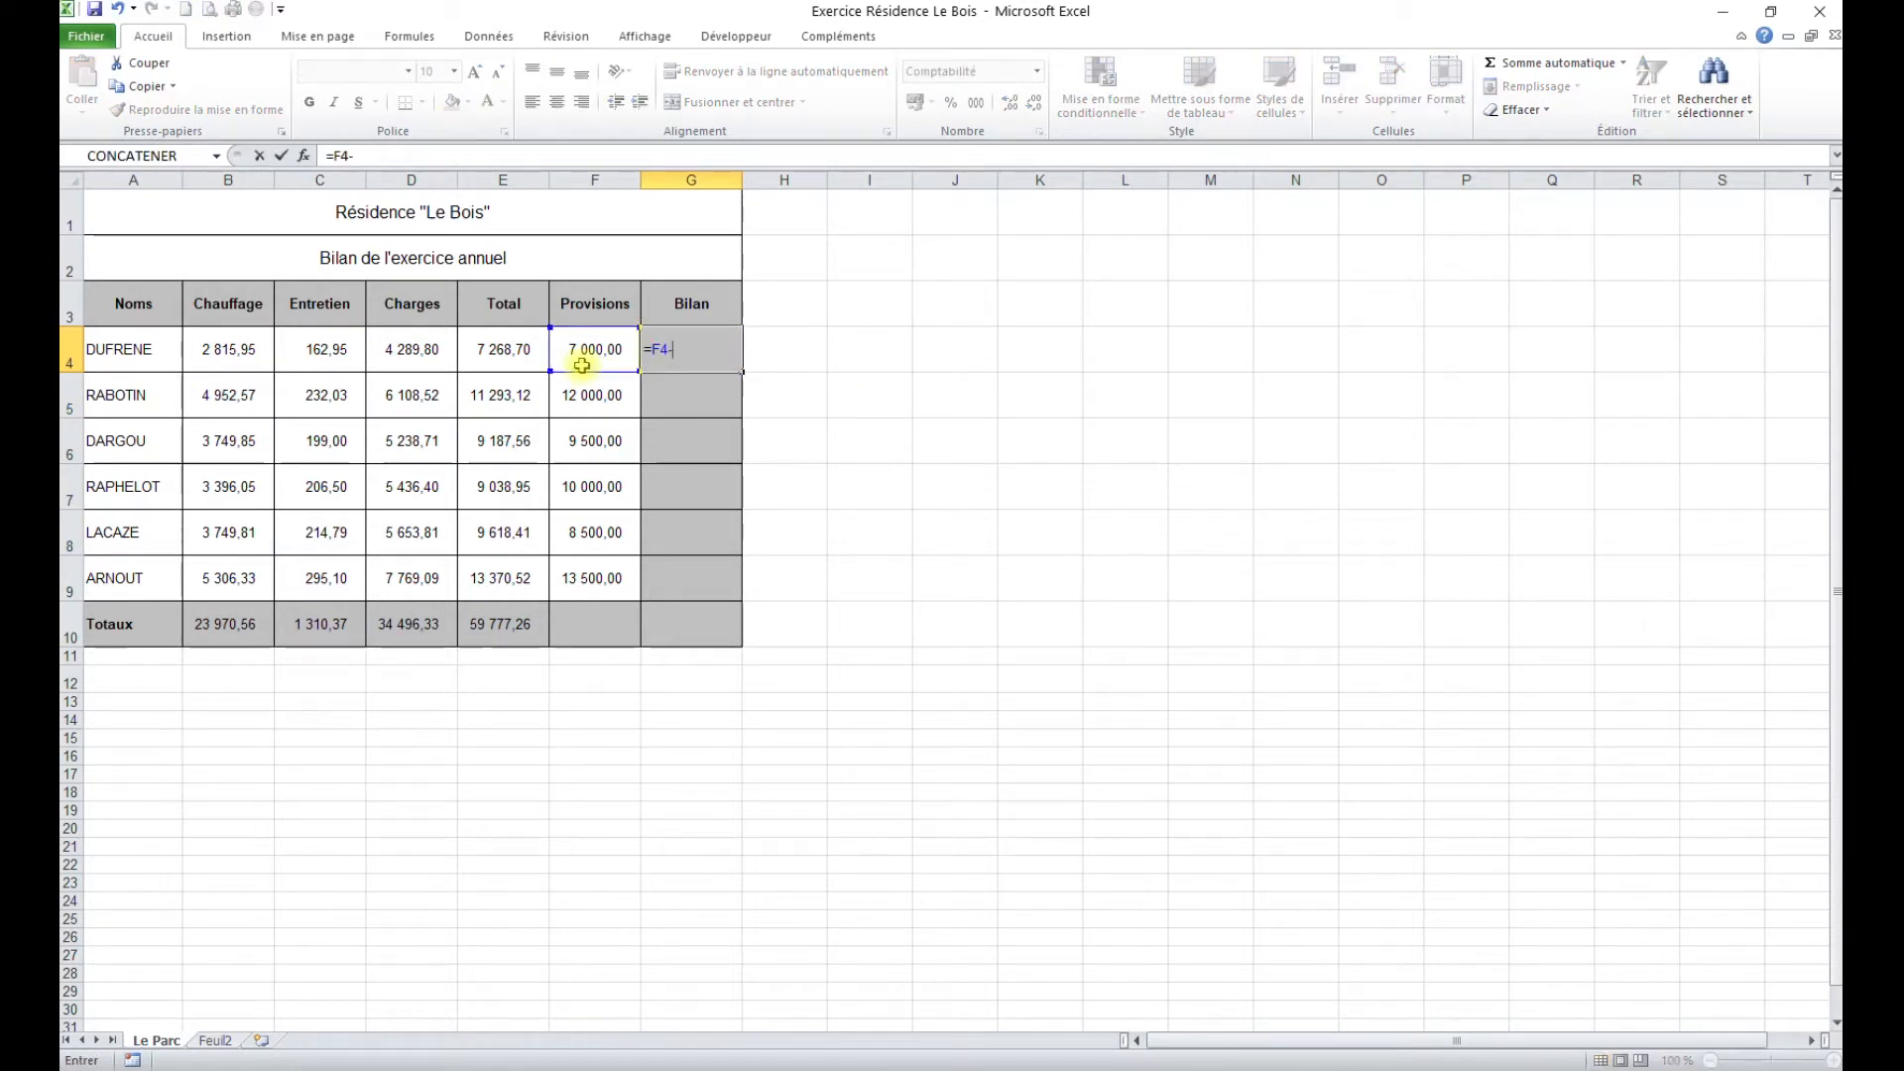
click(502, 347)
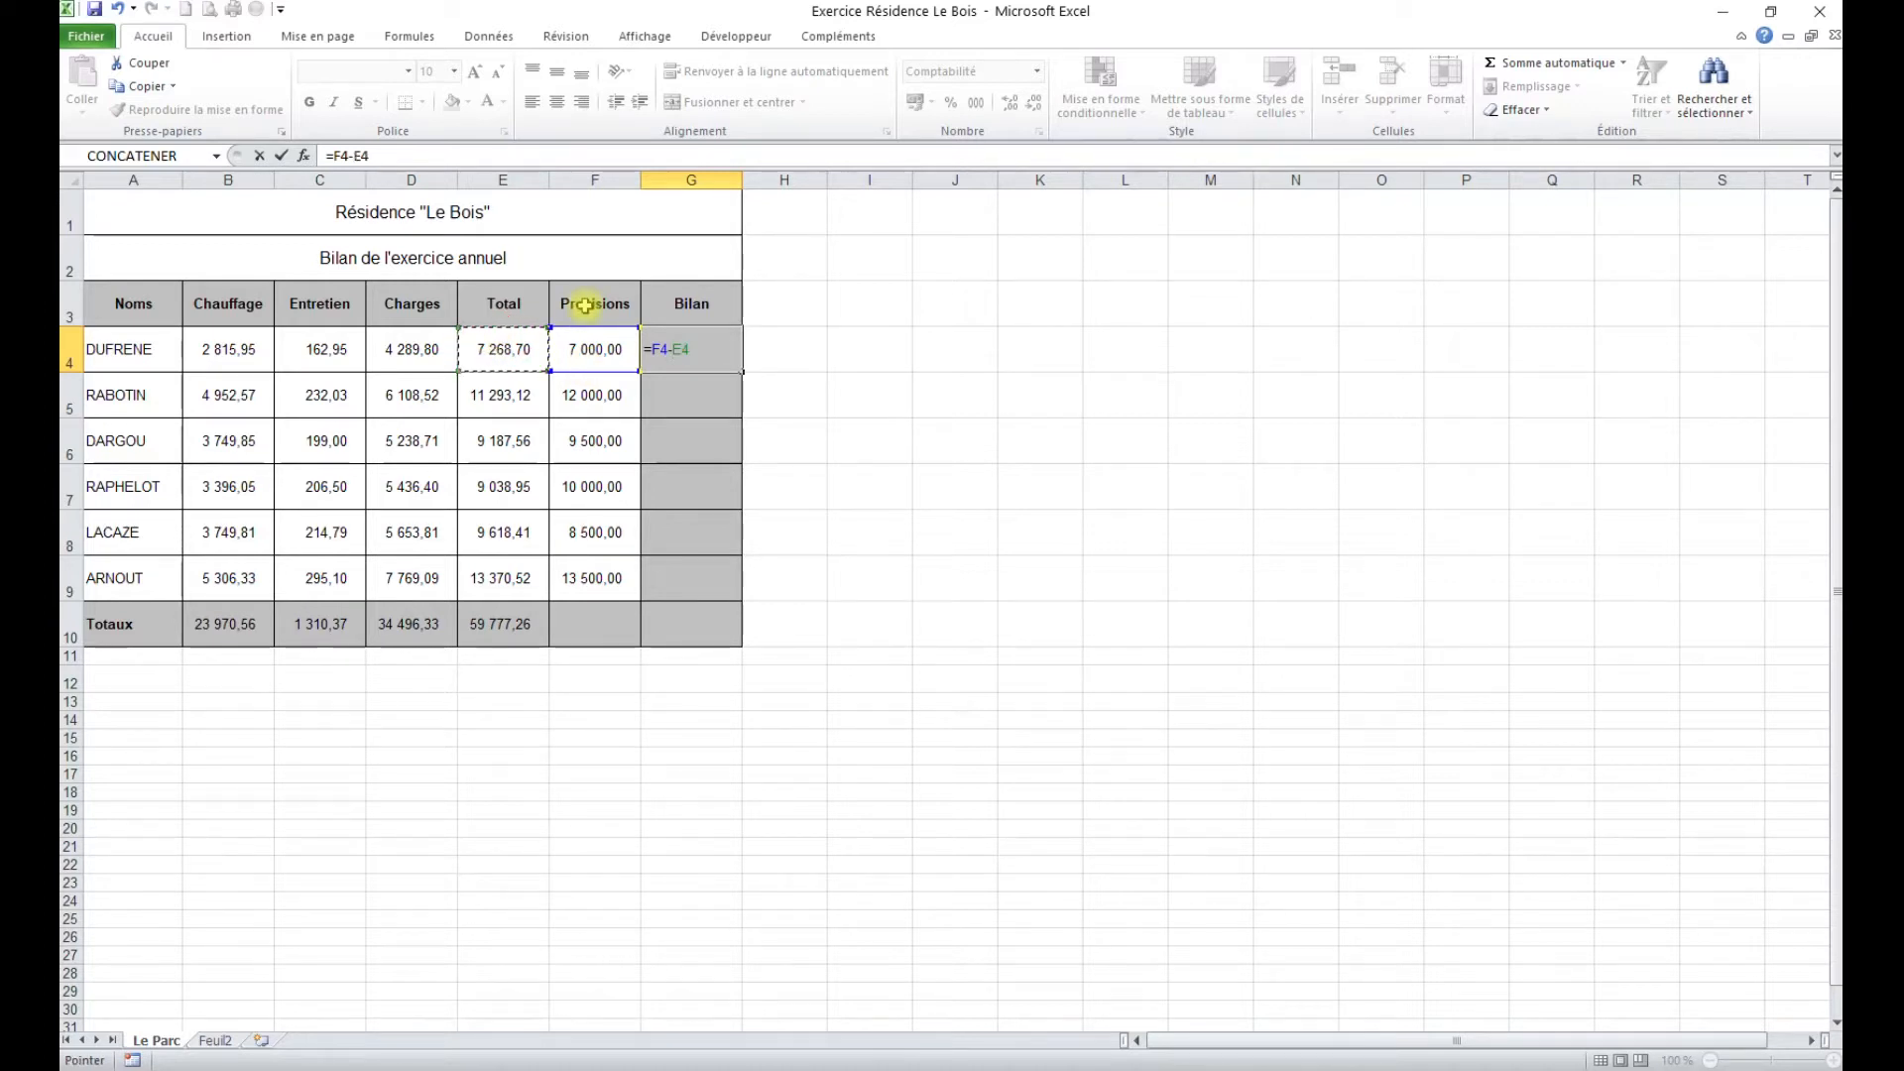
key(Return)
click(722, 349)
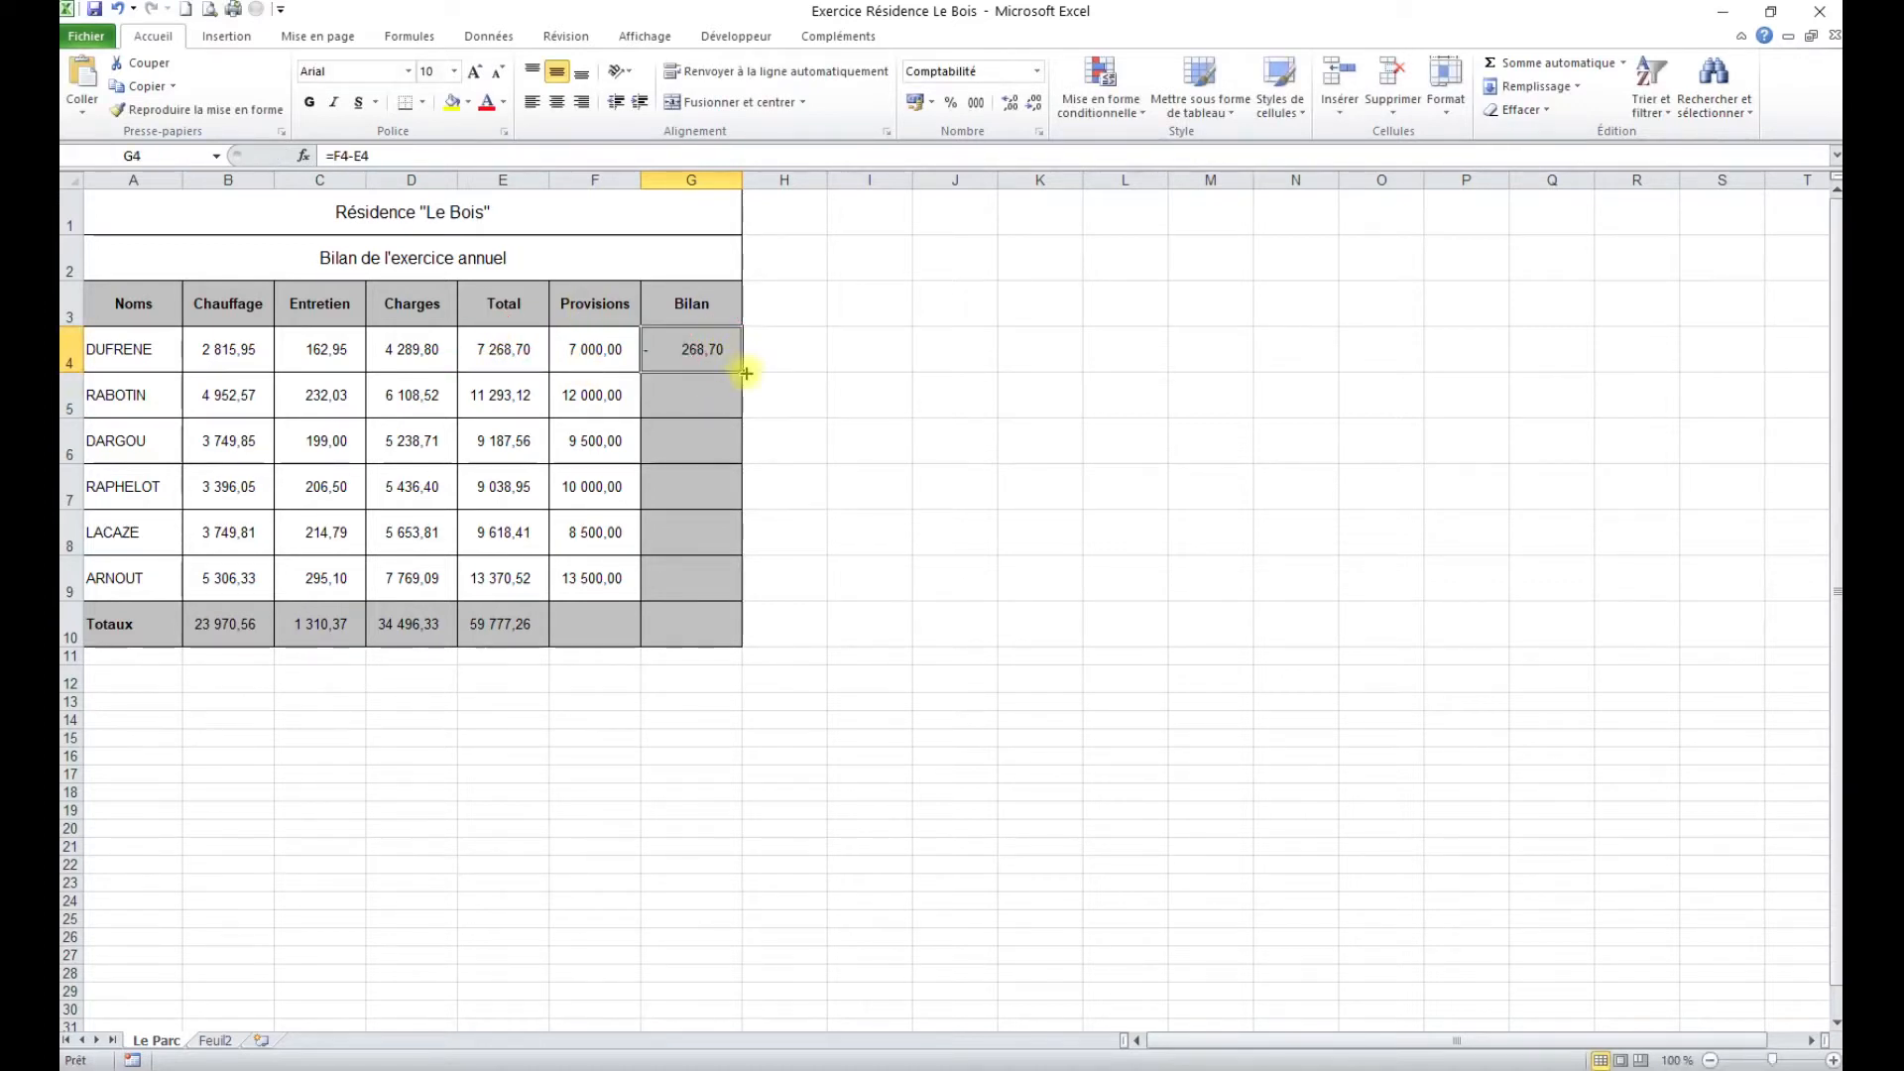
drag(742, 373, 753, 632)
click(723, 699)
click(706, 634)
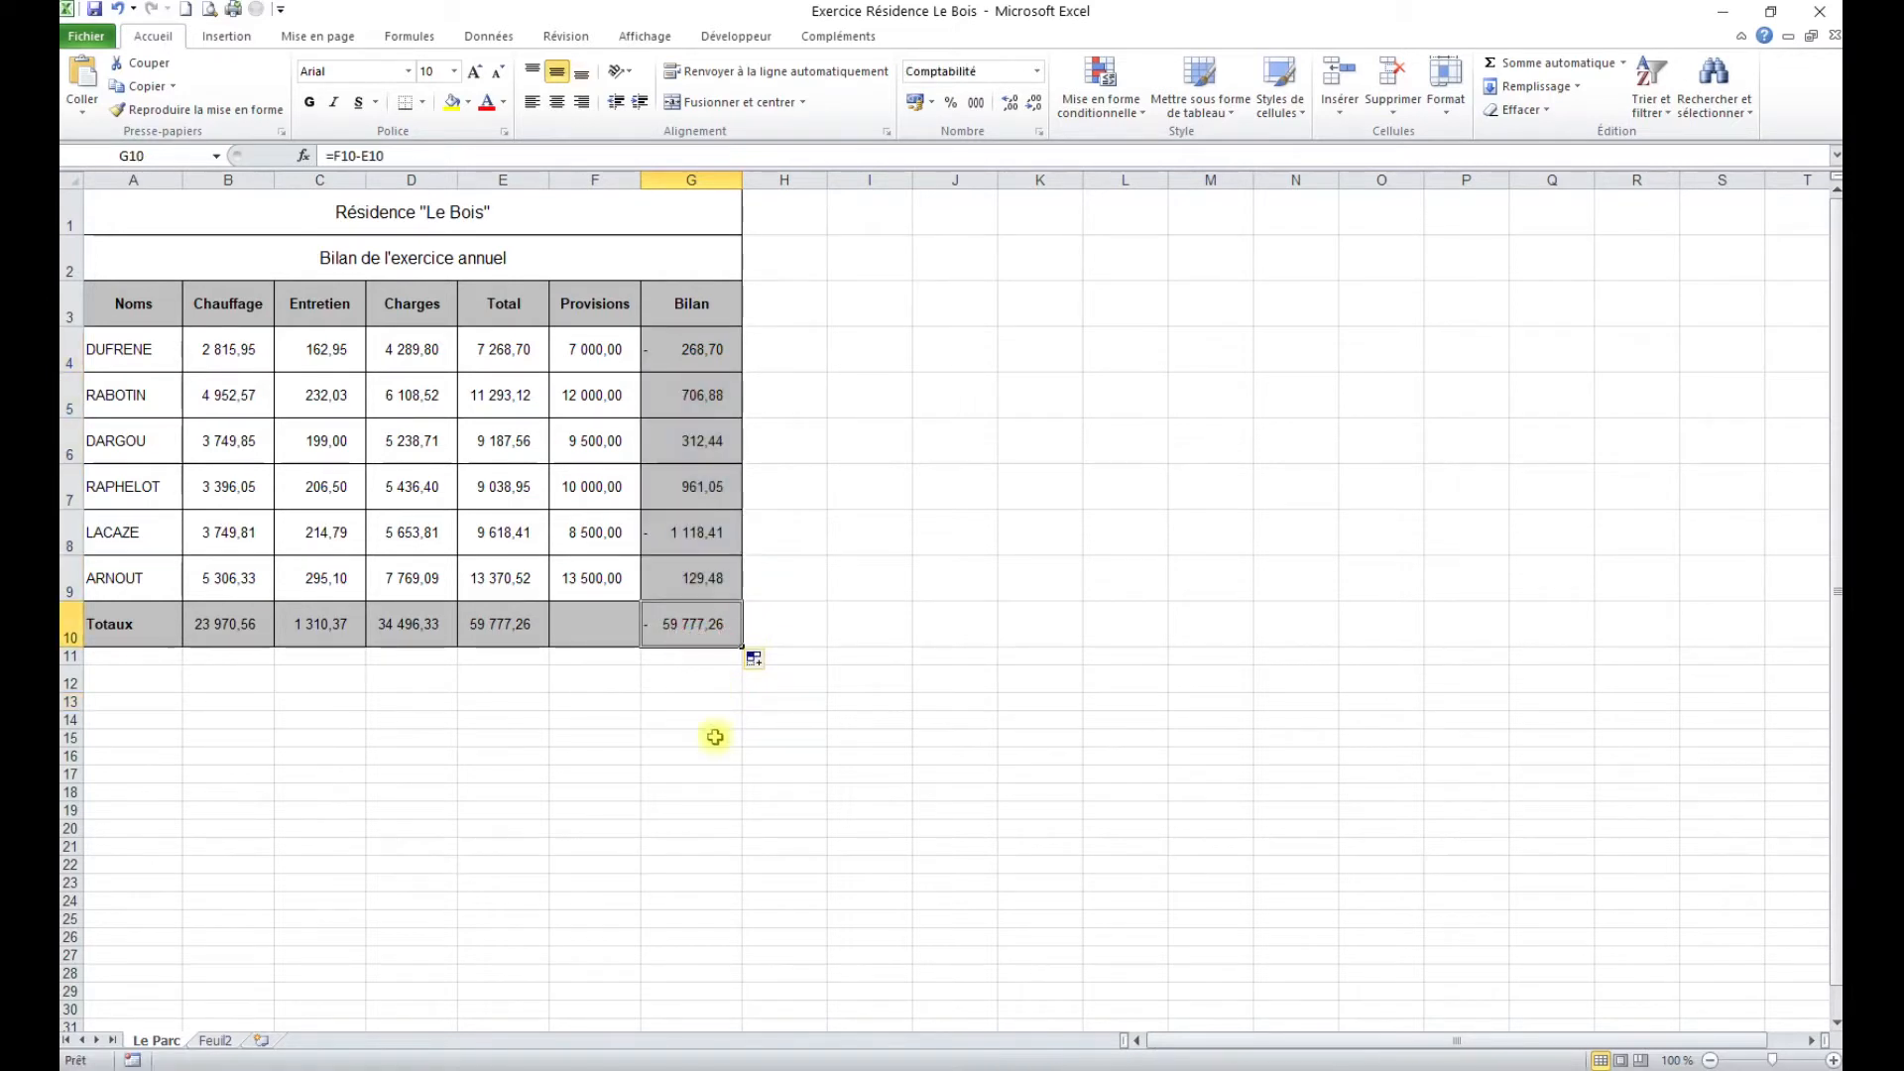
Total the Provisions column in F10 by summing F4:F9.
click(587, 625)
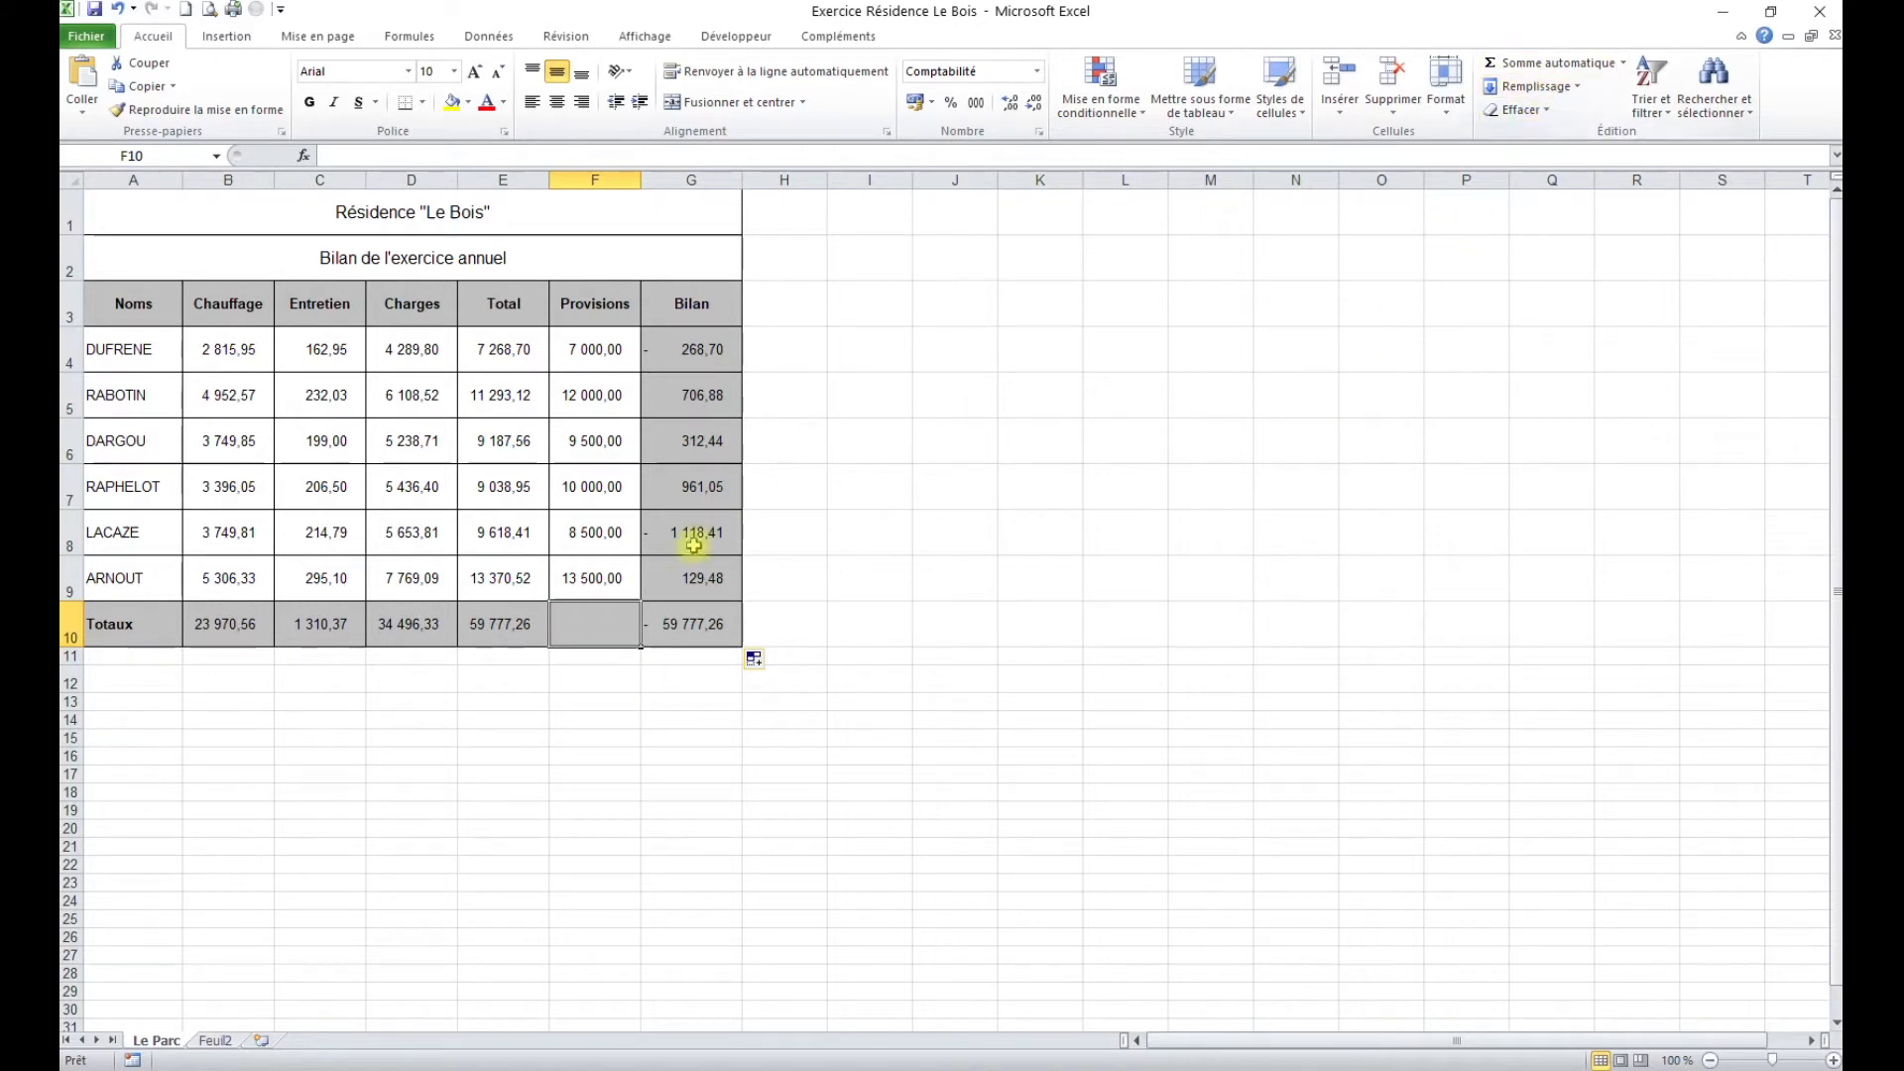
click(1559, 63)
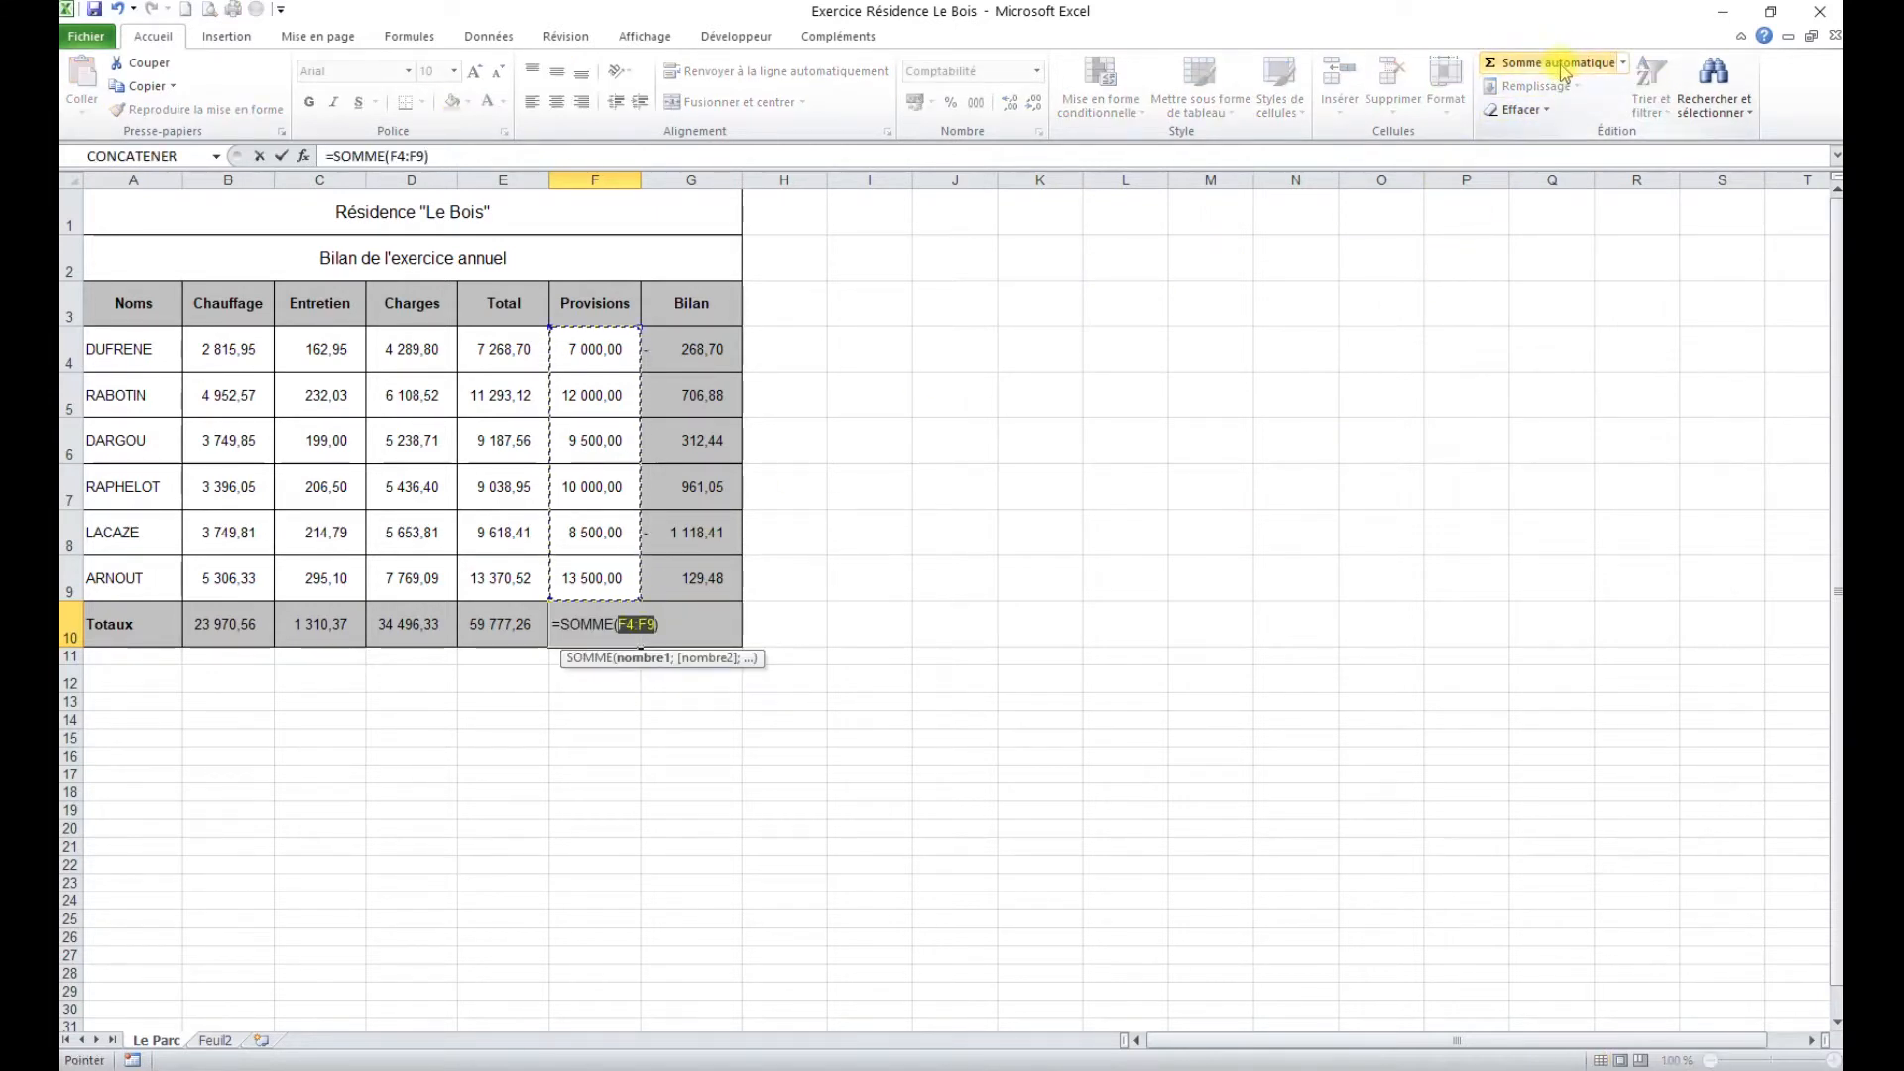
key(Return)
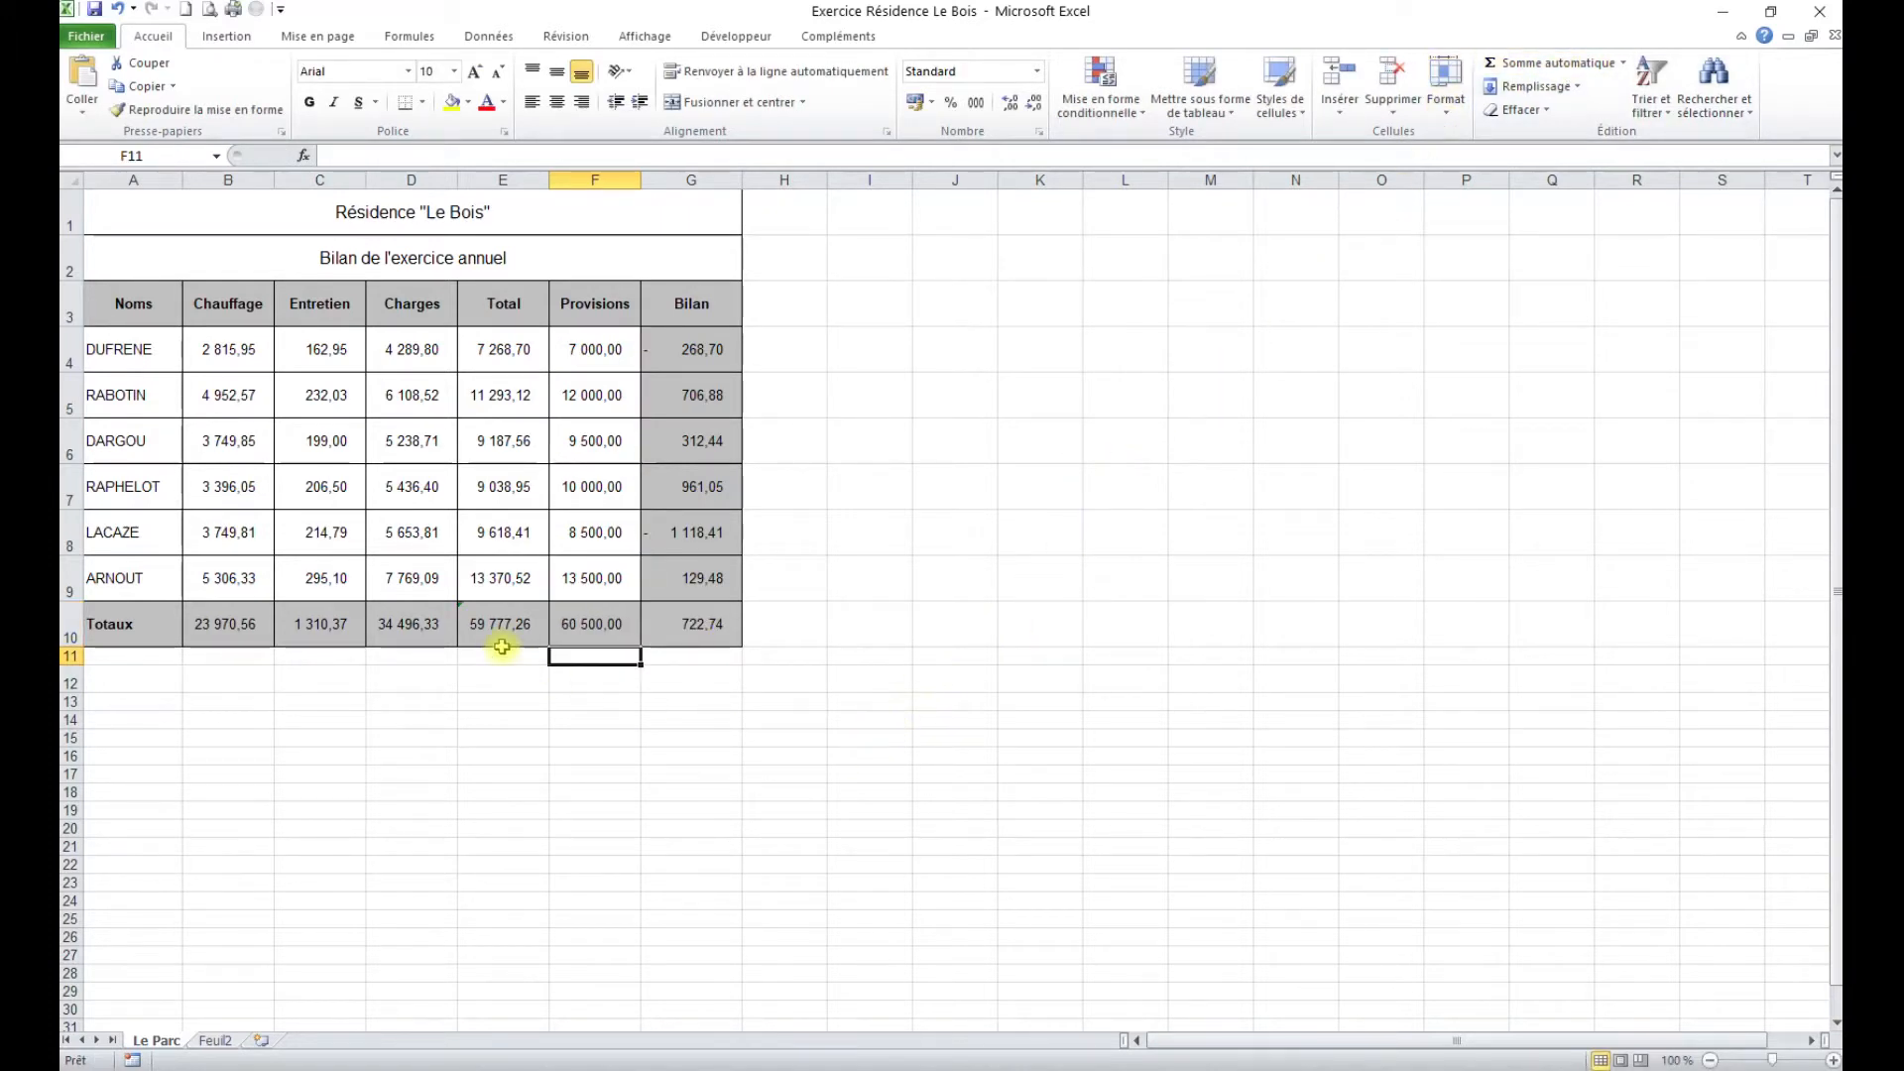
Inspect the grand total formula in E10 and check it against the sum of E4:E9.
click(465, 612)
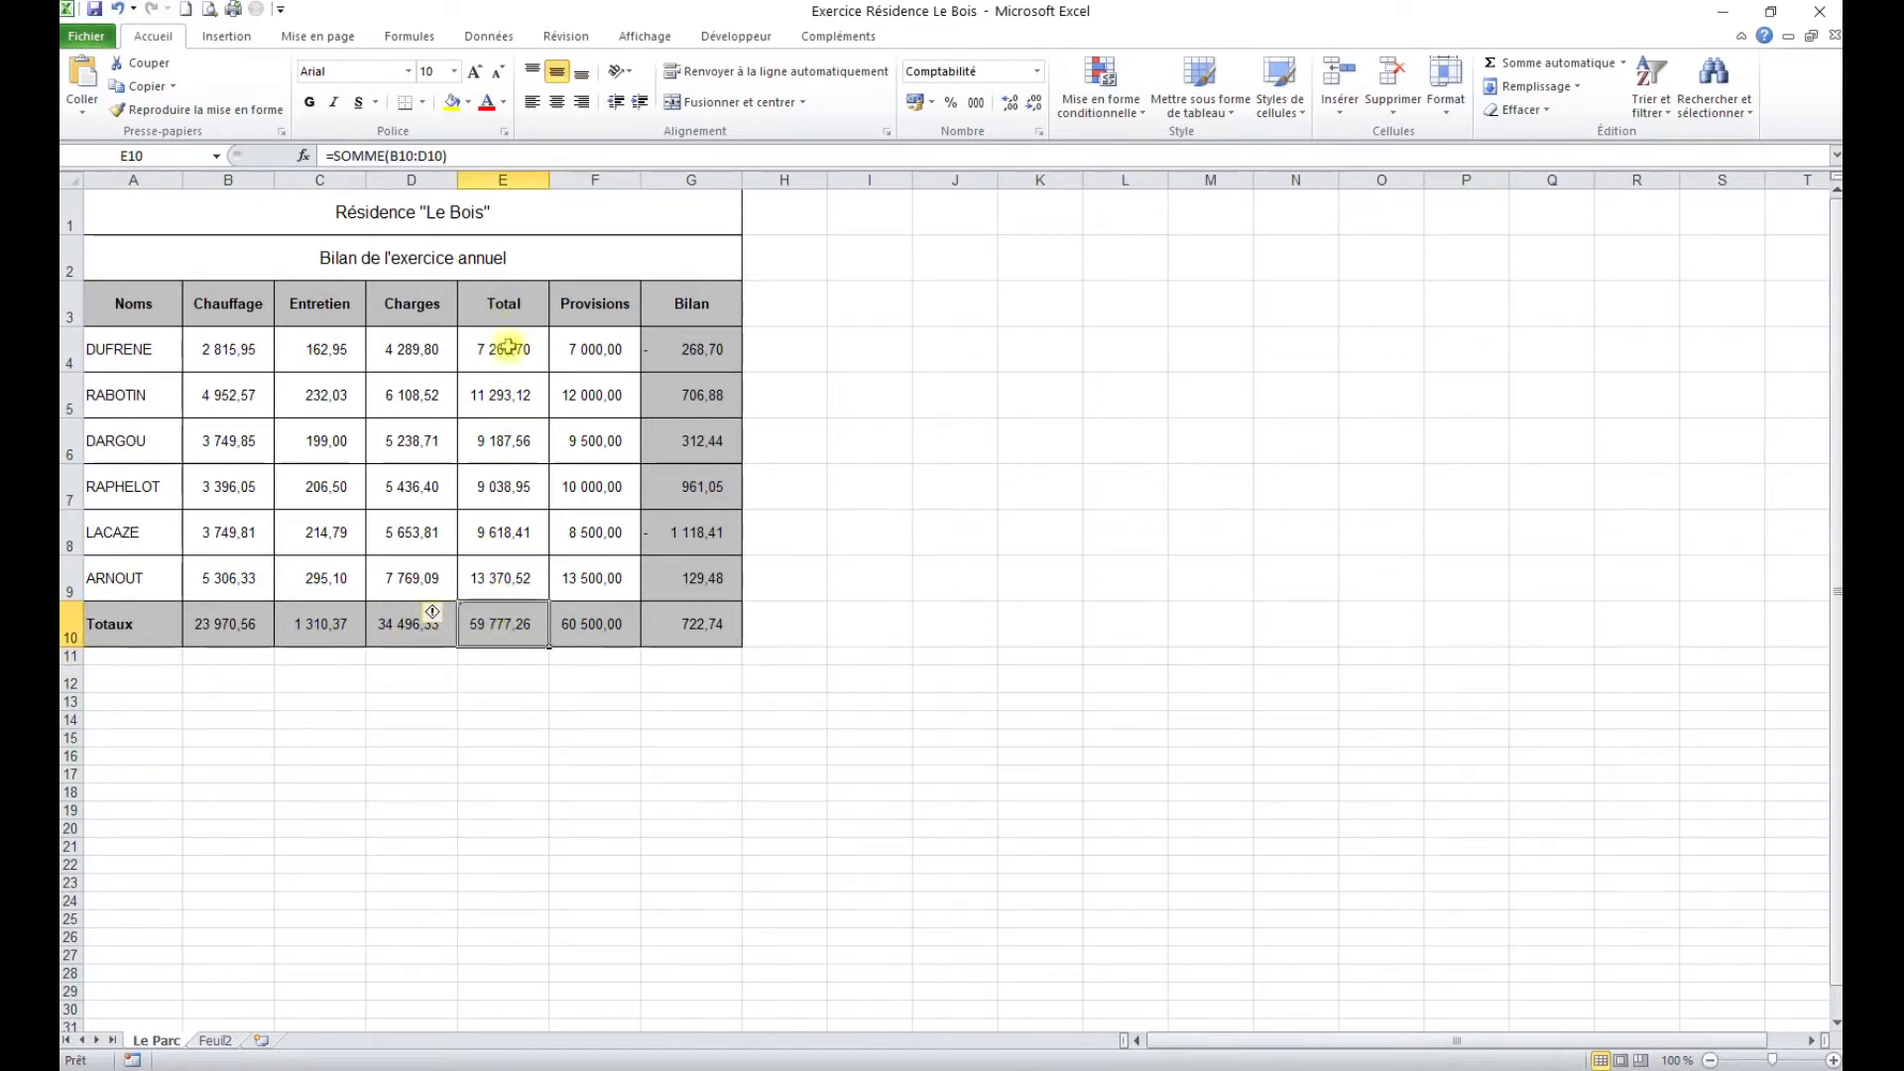
double_click(502, 625)
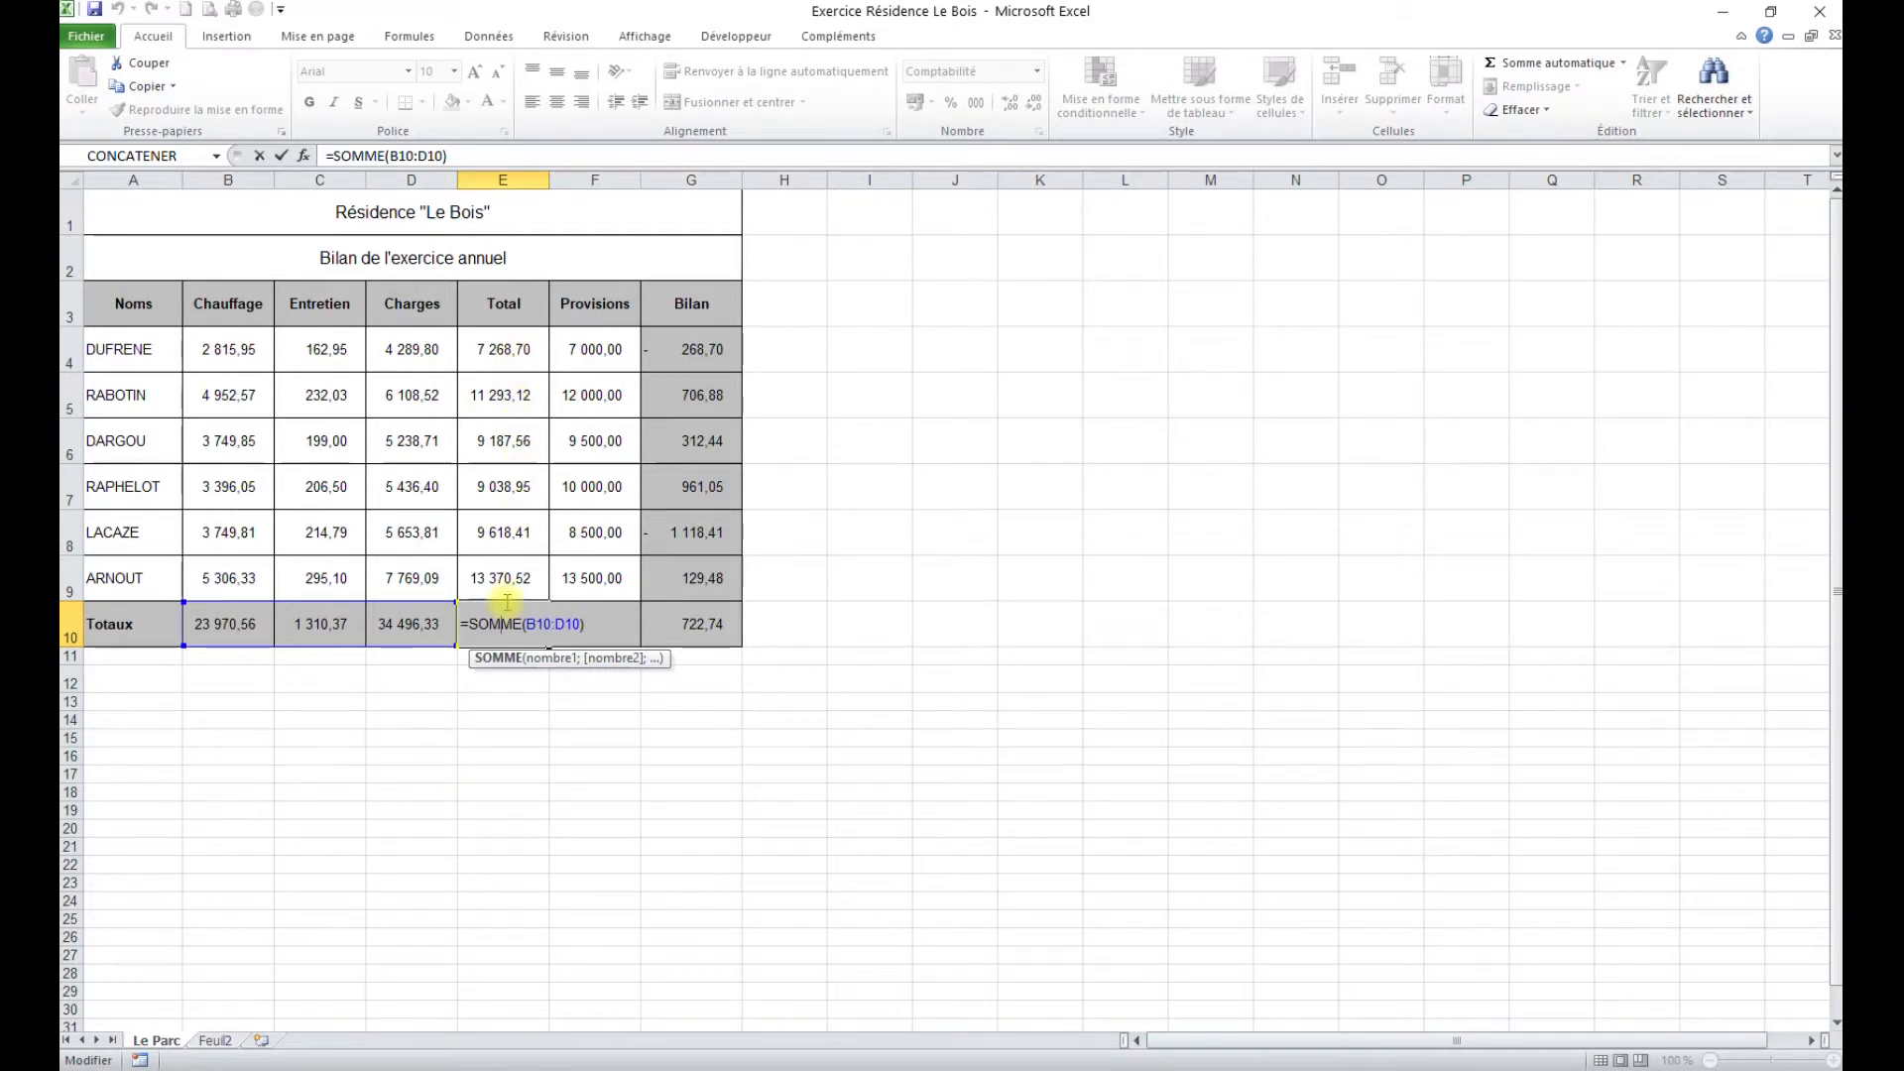
key(Escape)
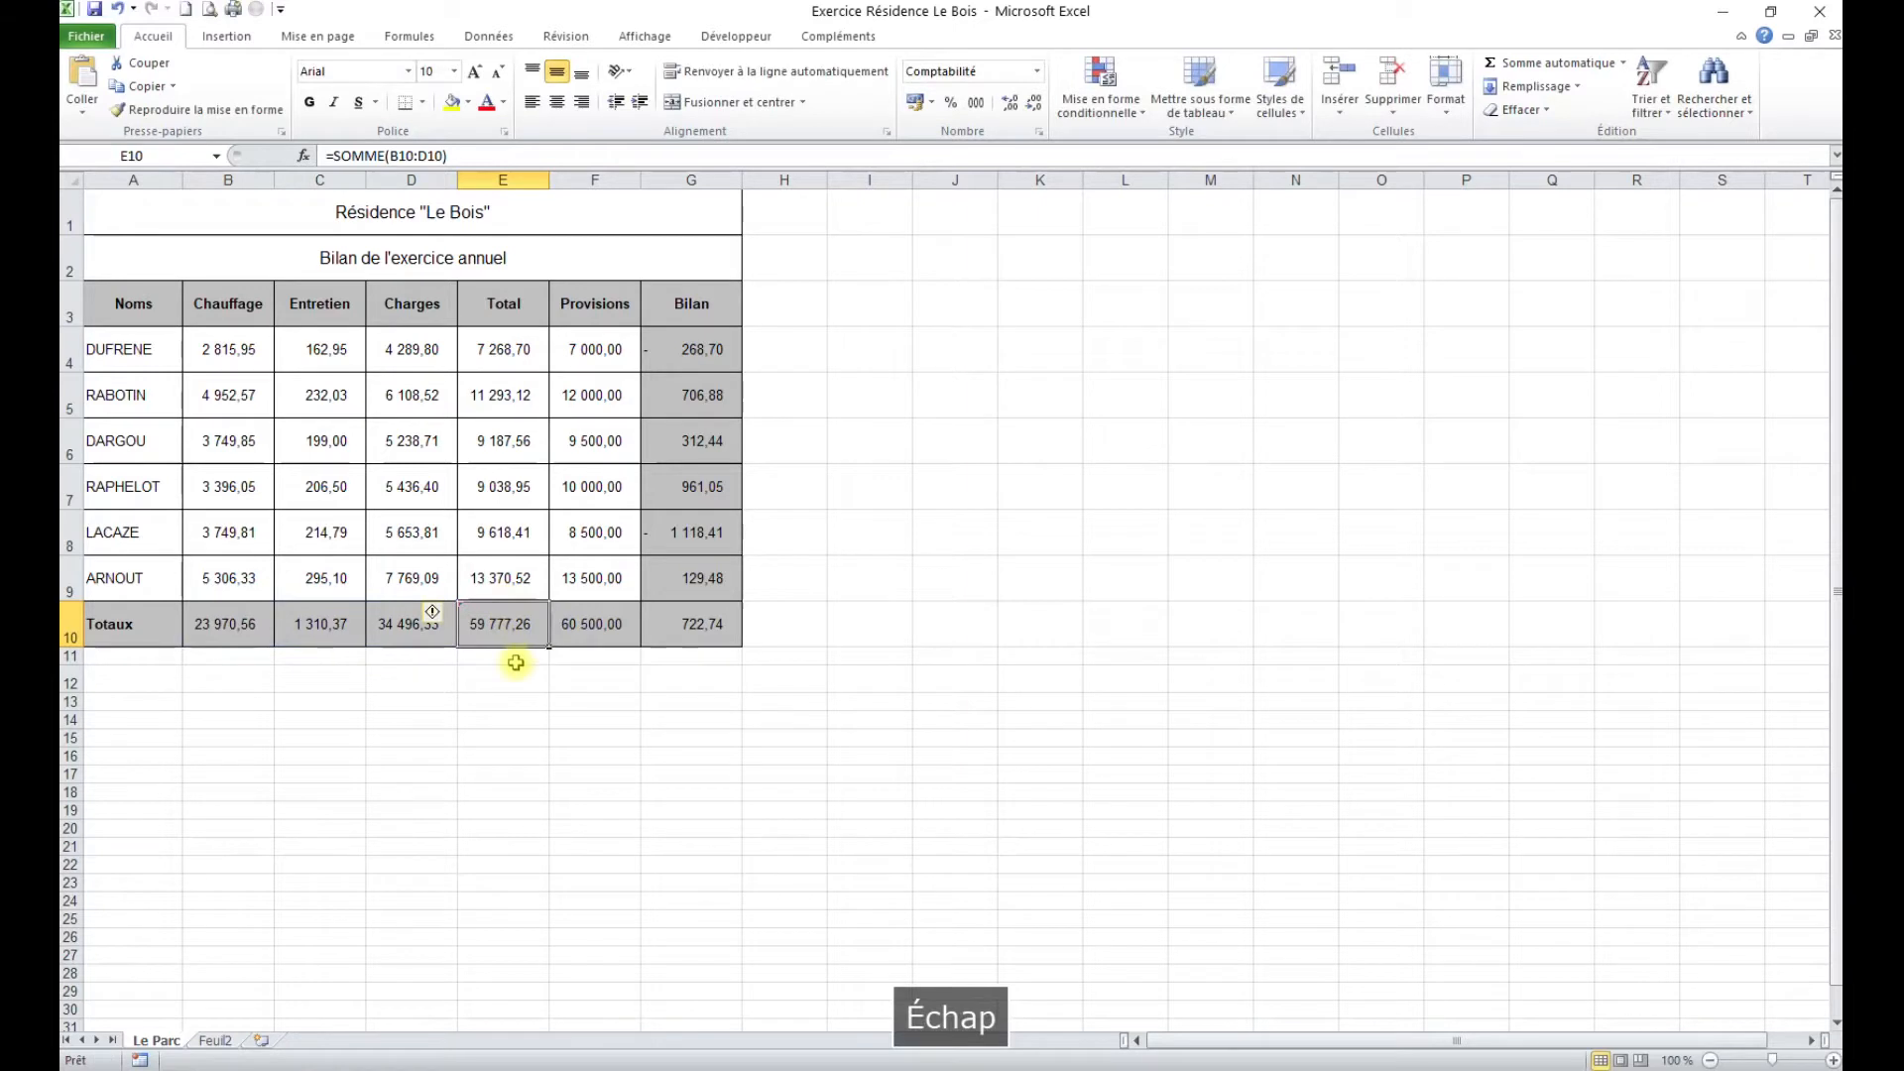
drag(508, 349, 506, 562)
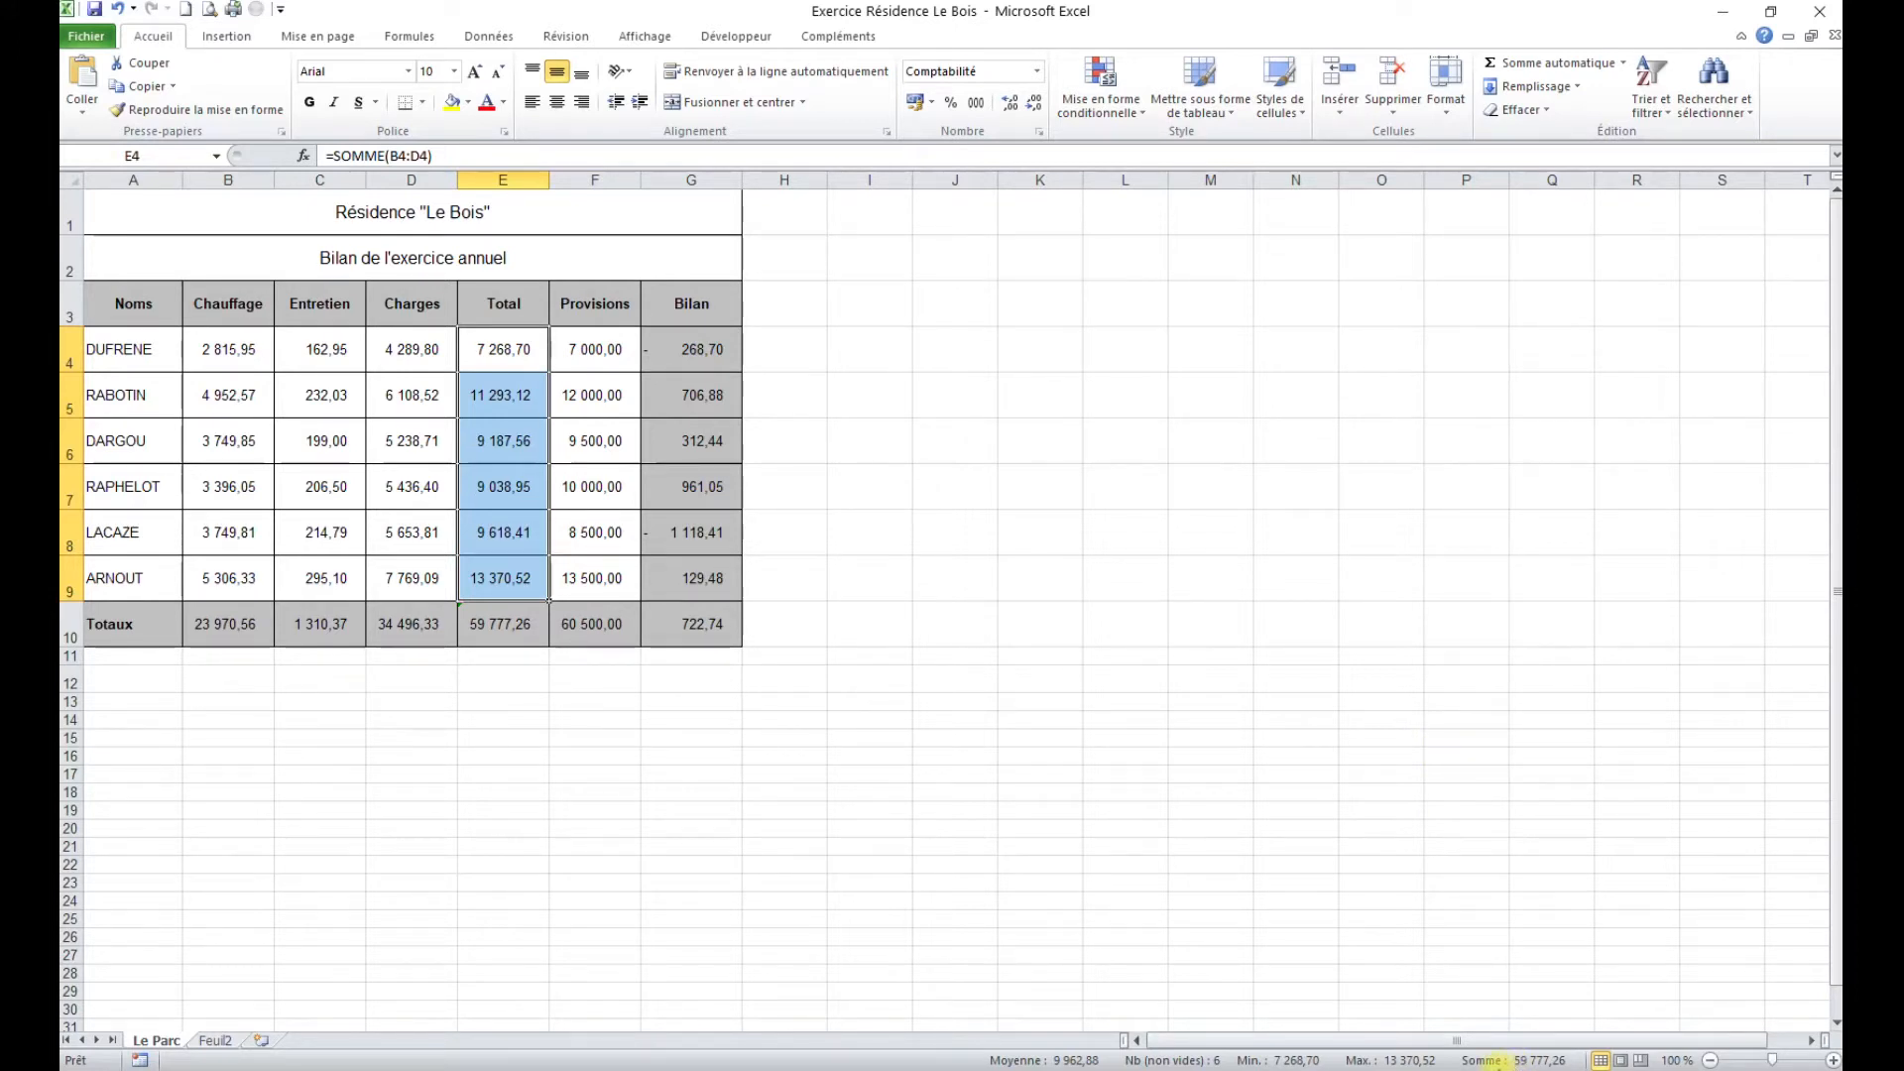
click(532, 697)
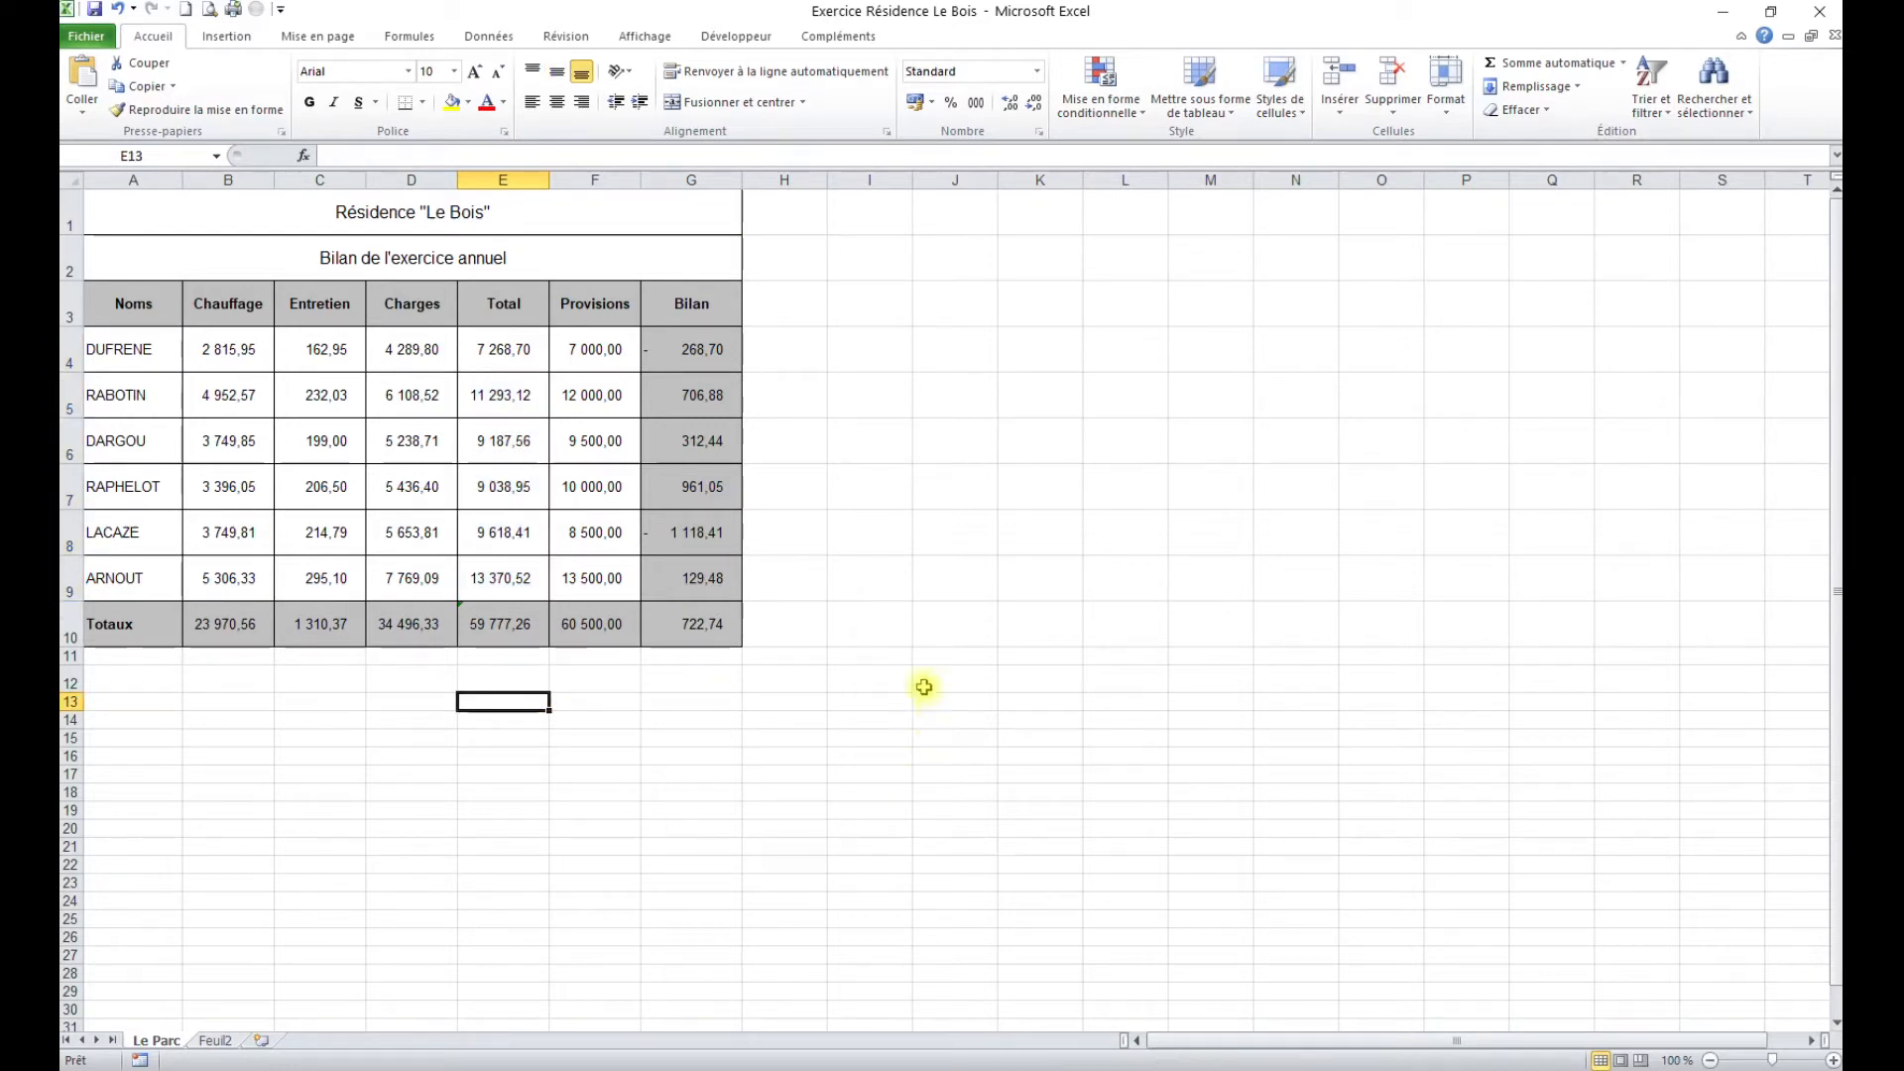
Rename the sheet Feuil2 as Graphiques.
click(218, 1040)
double_click(220, 1040)
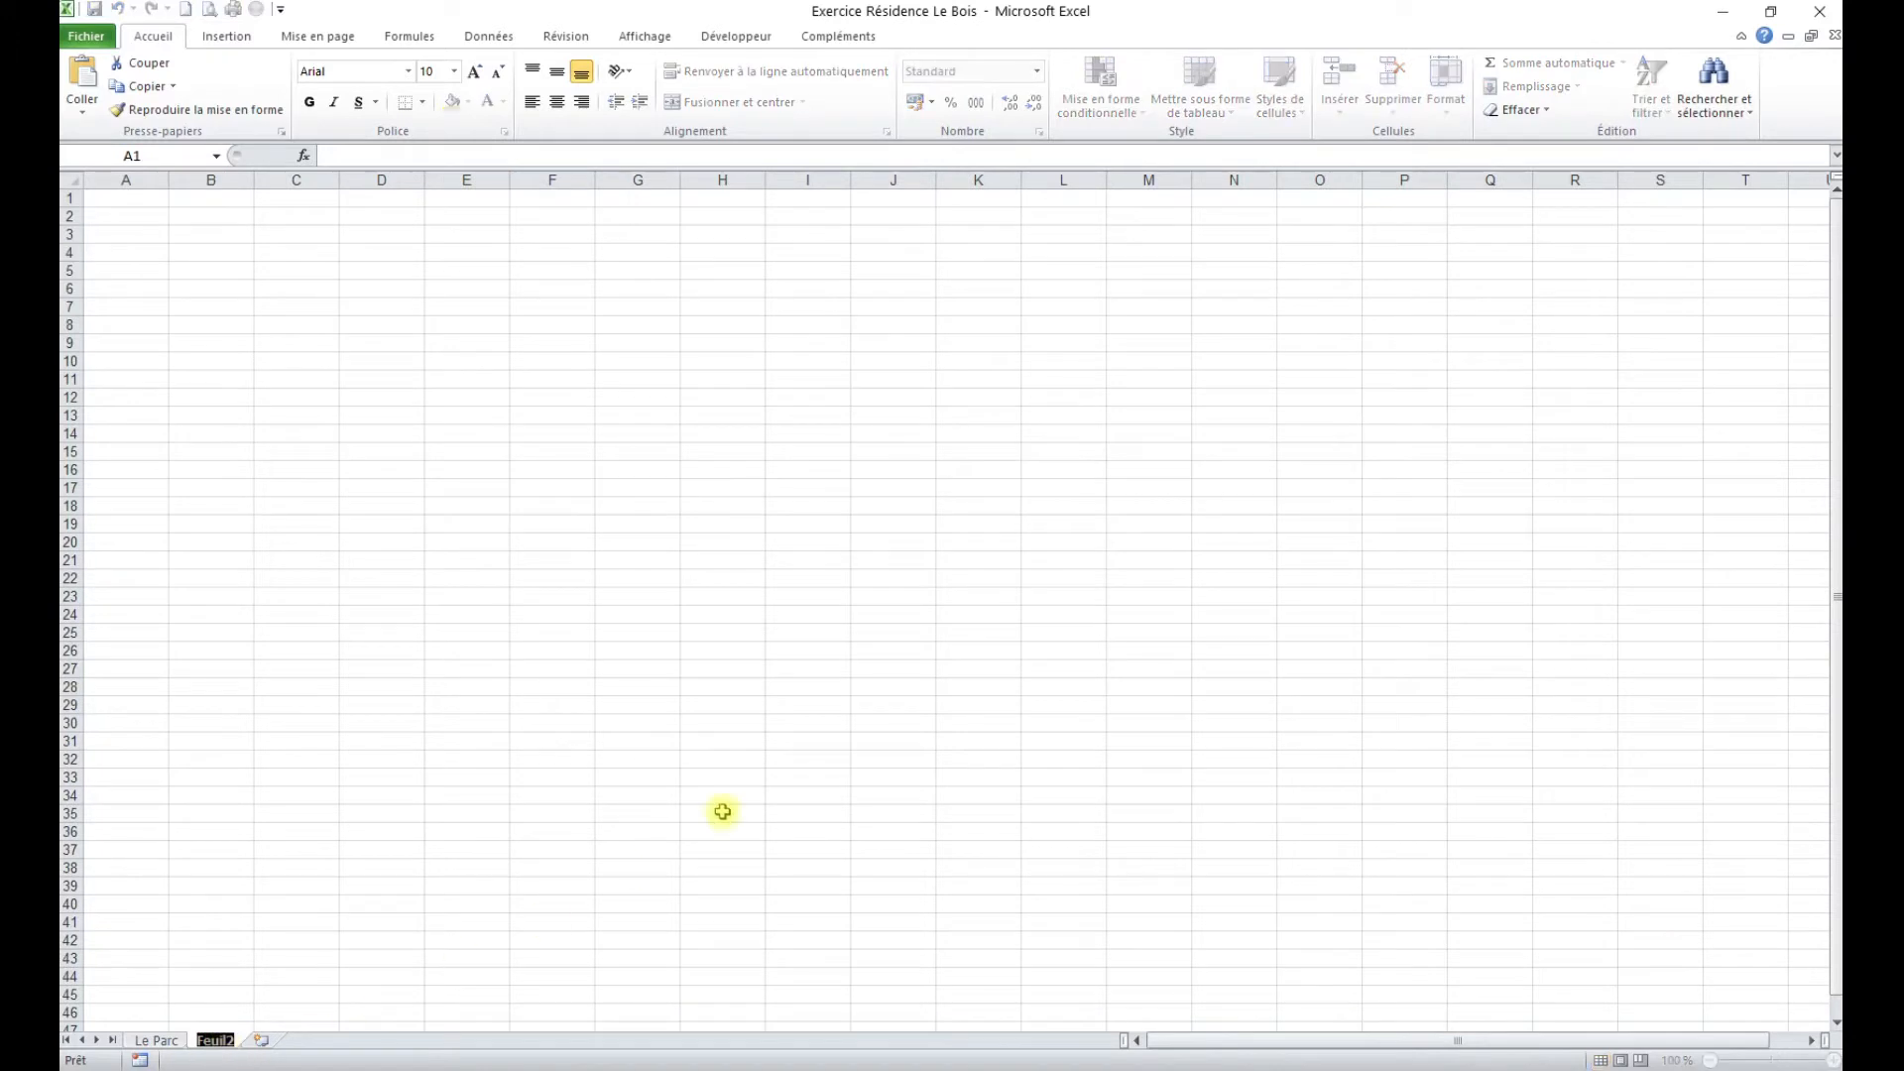
text(GRaphiques)
double_click(220, 1040)
click(215, 1040)
key(BackSpace)
text(raphiques)
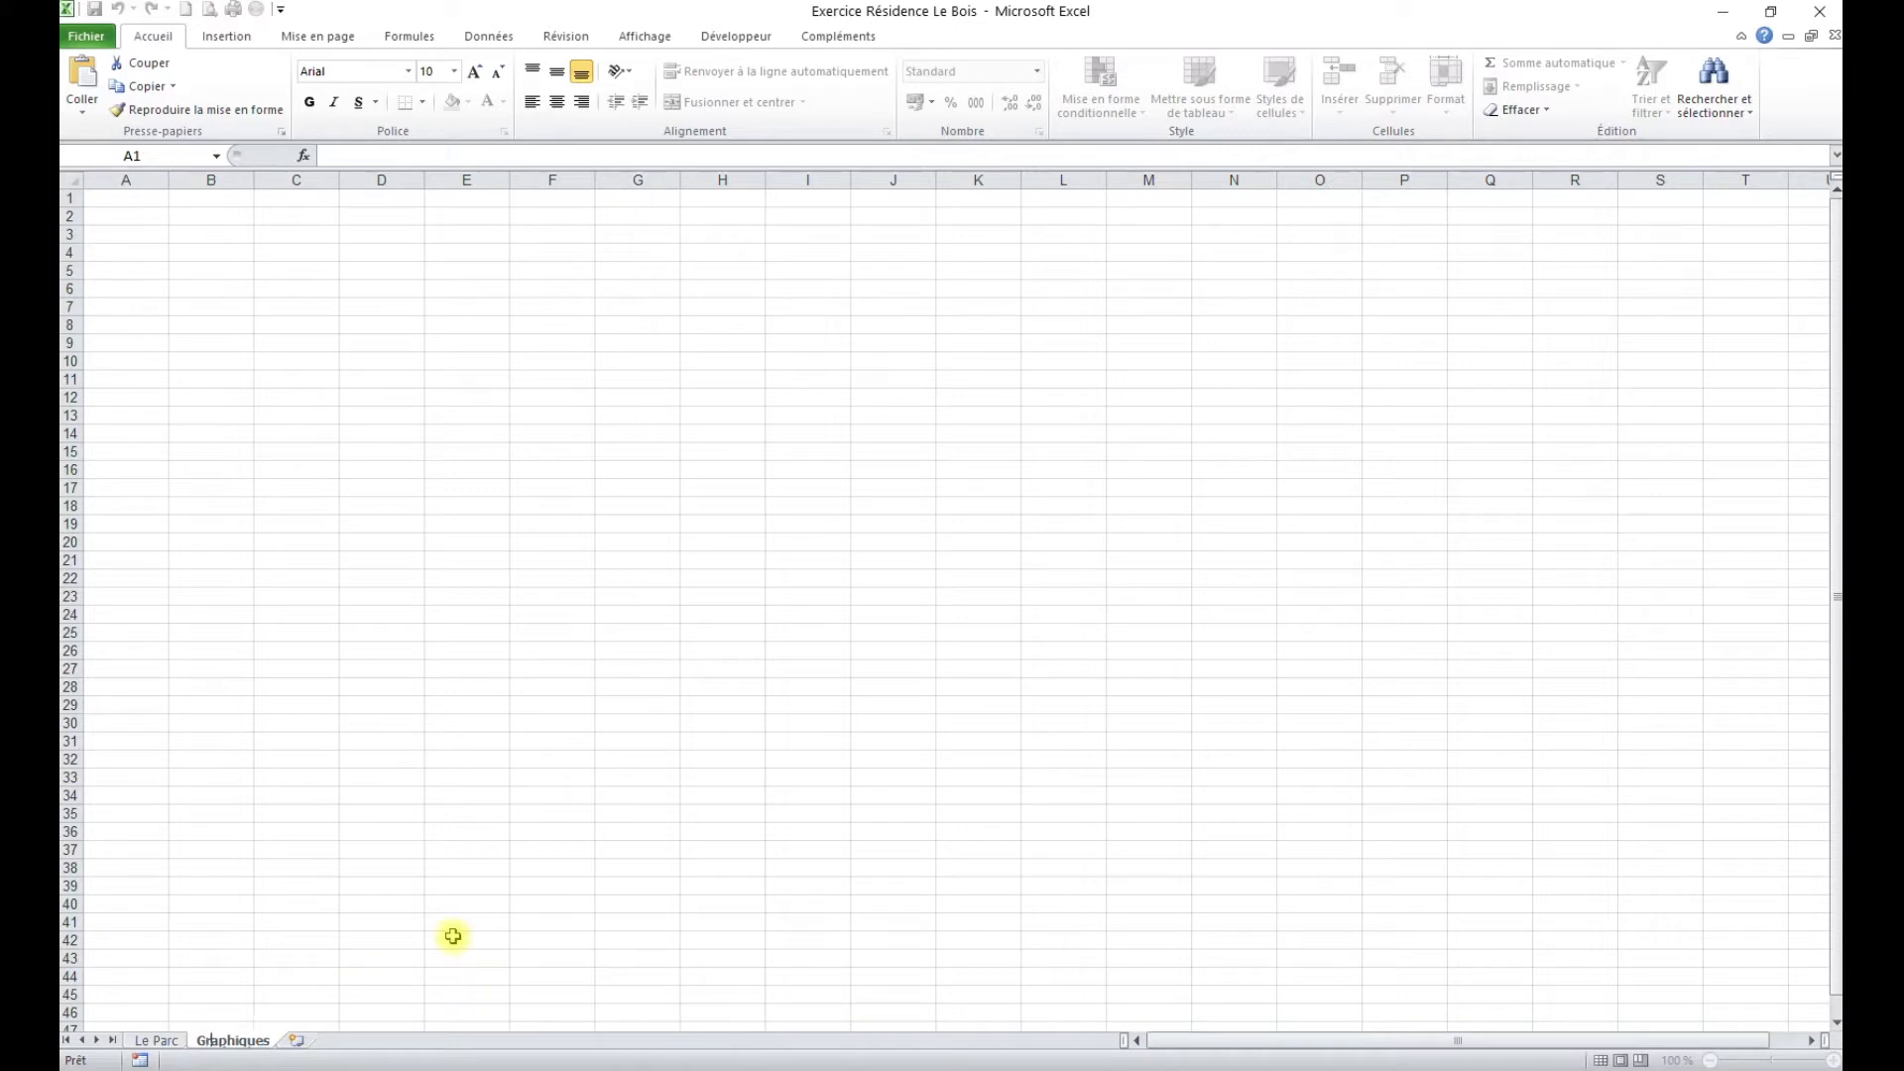
On the Le Parc sheet, insert a 3D pie chart from the headings B3:D3 and the totals B10:D10.
click(164, 1040)
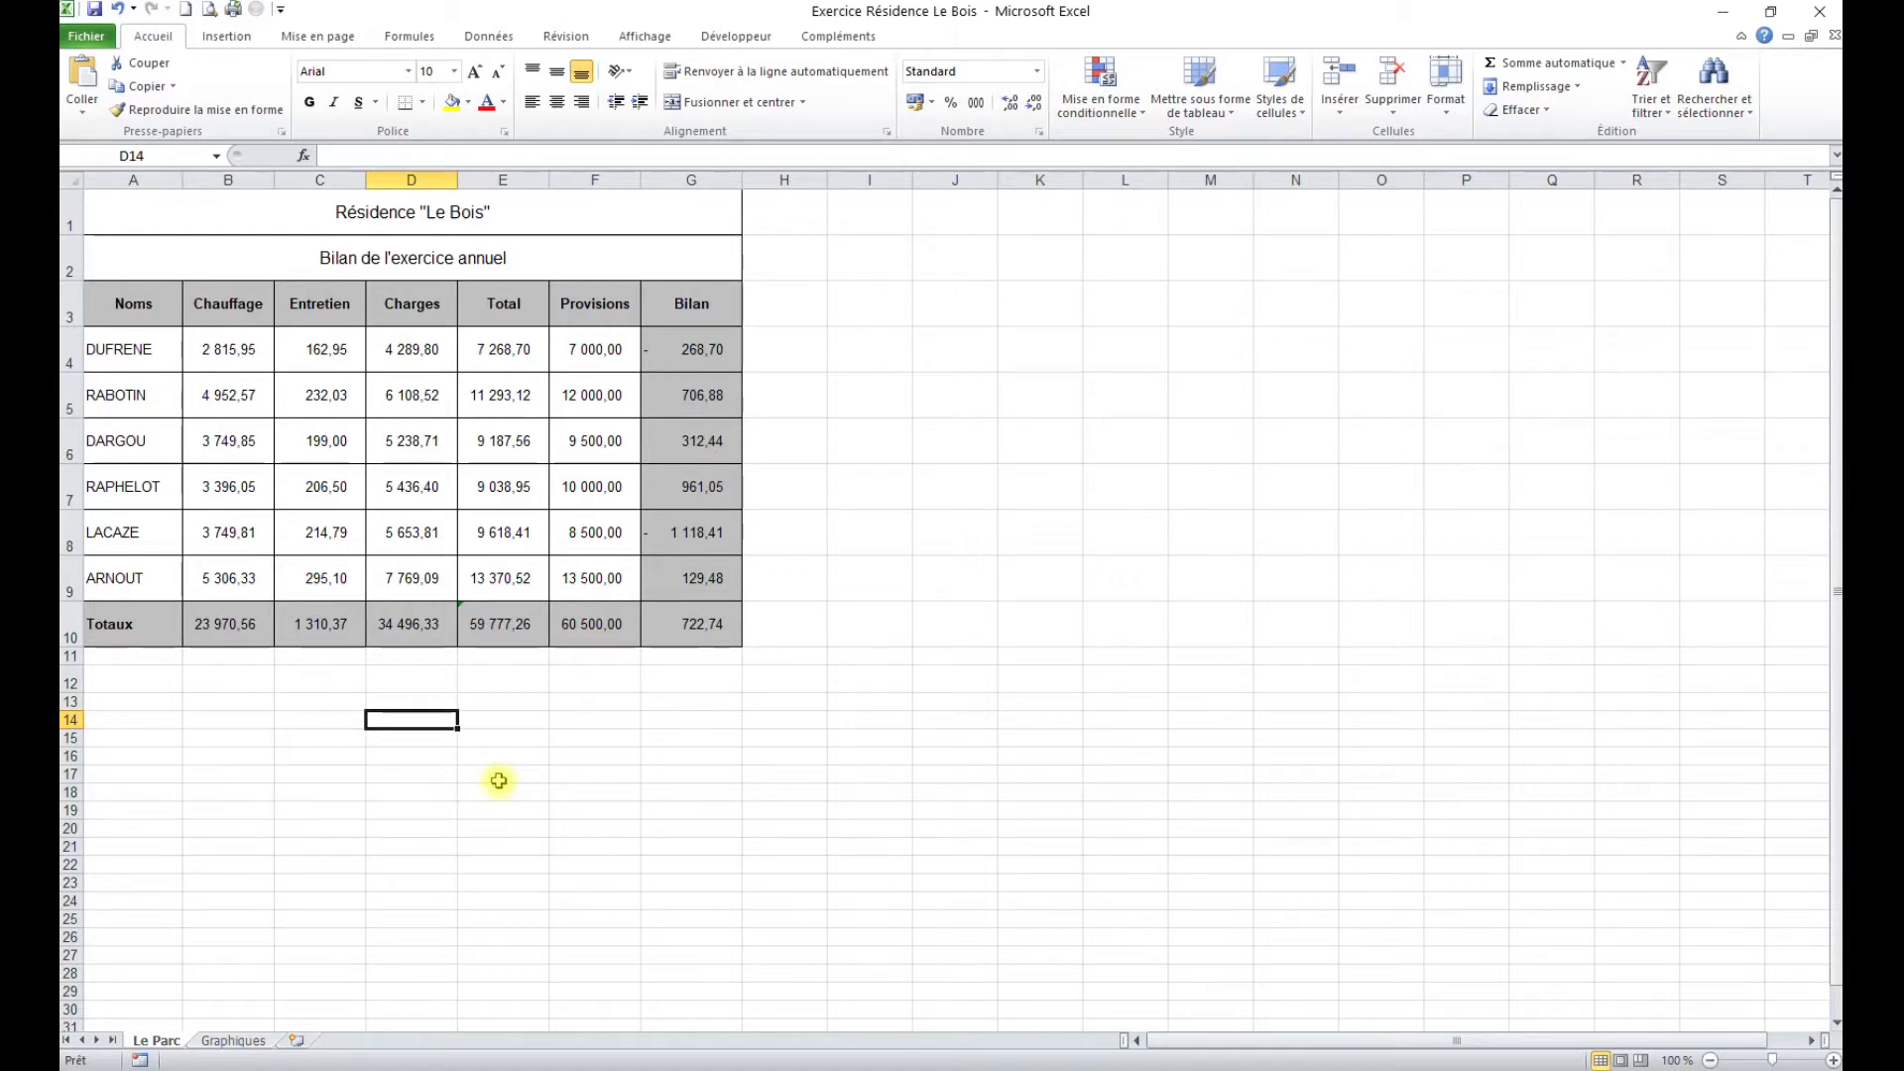
drag(214, 302, 404, 302)
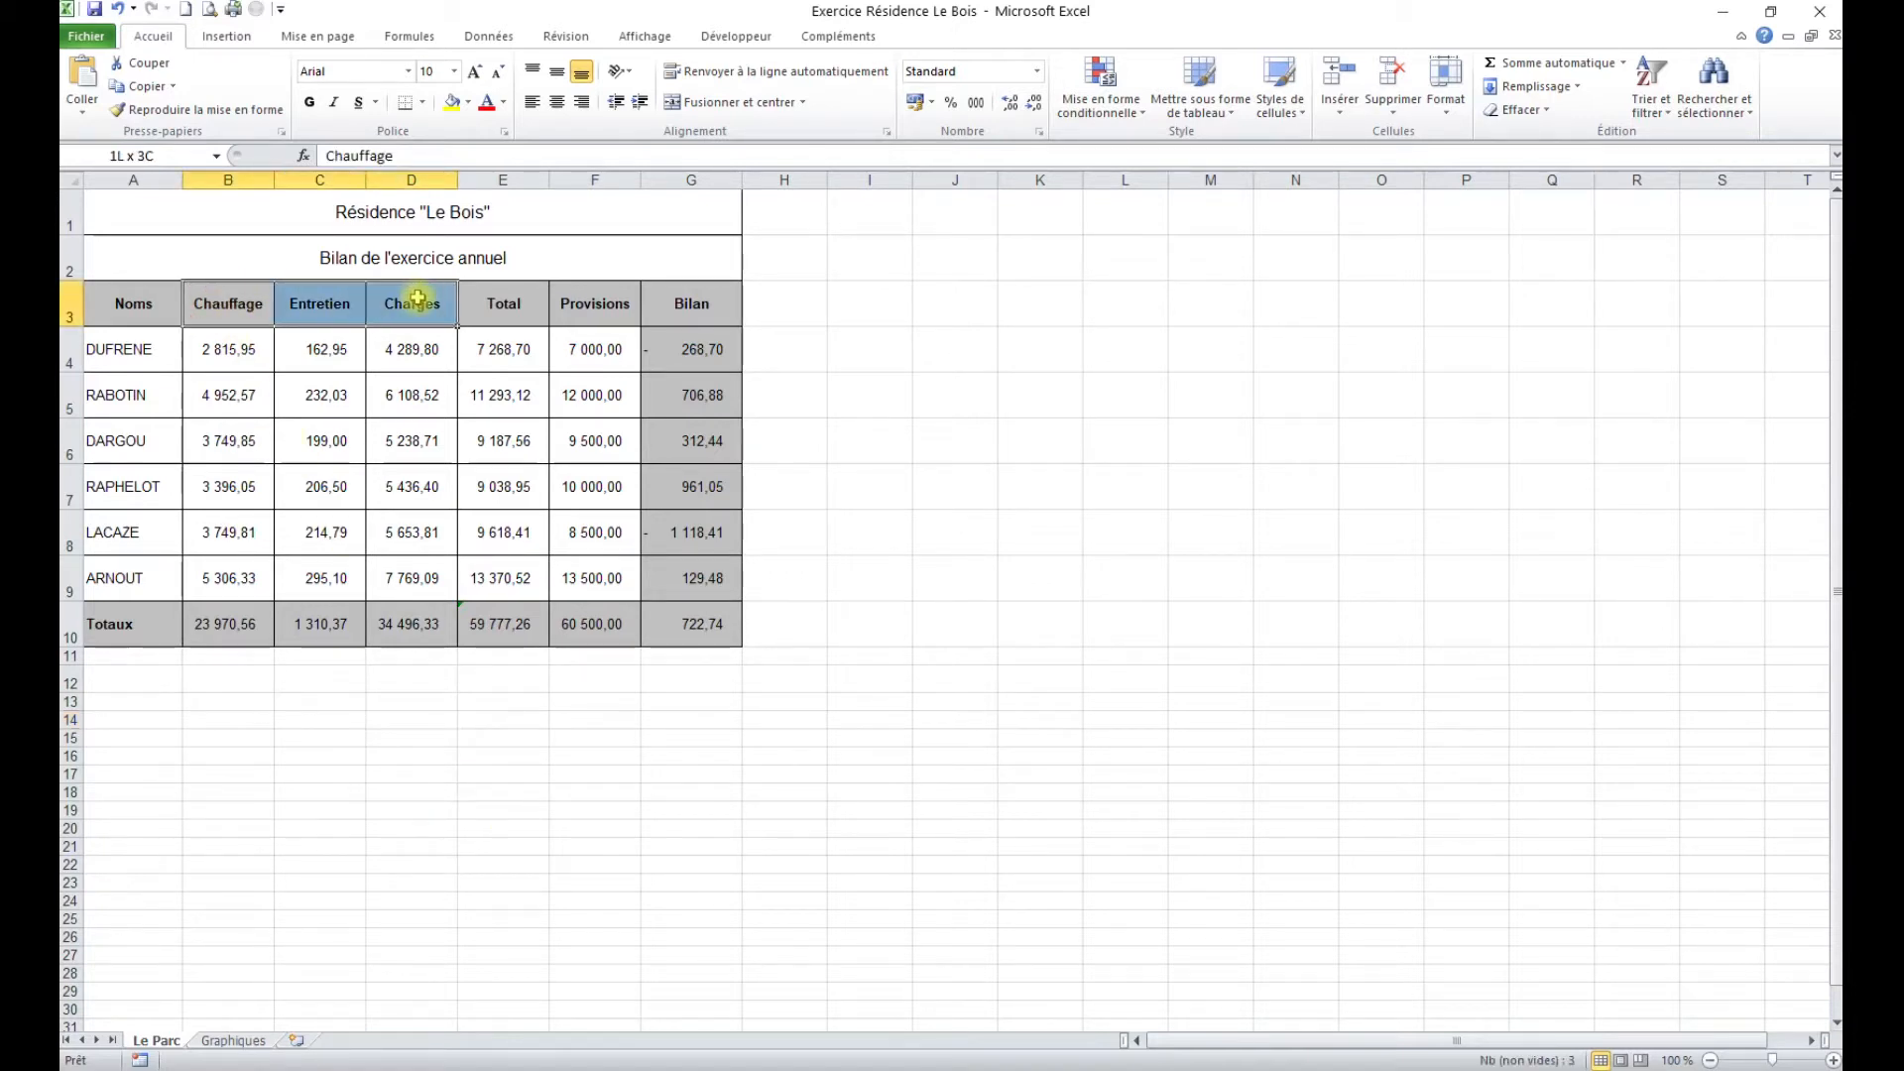
drag(221, 303, 418, 567)
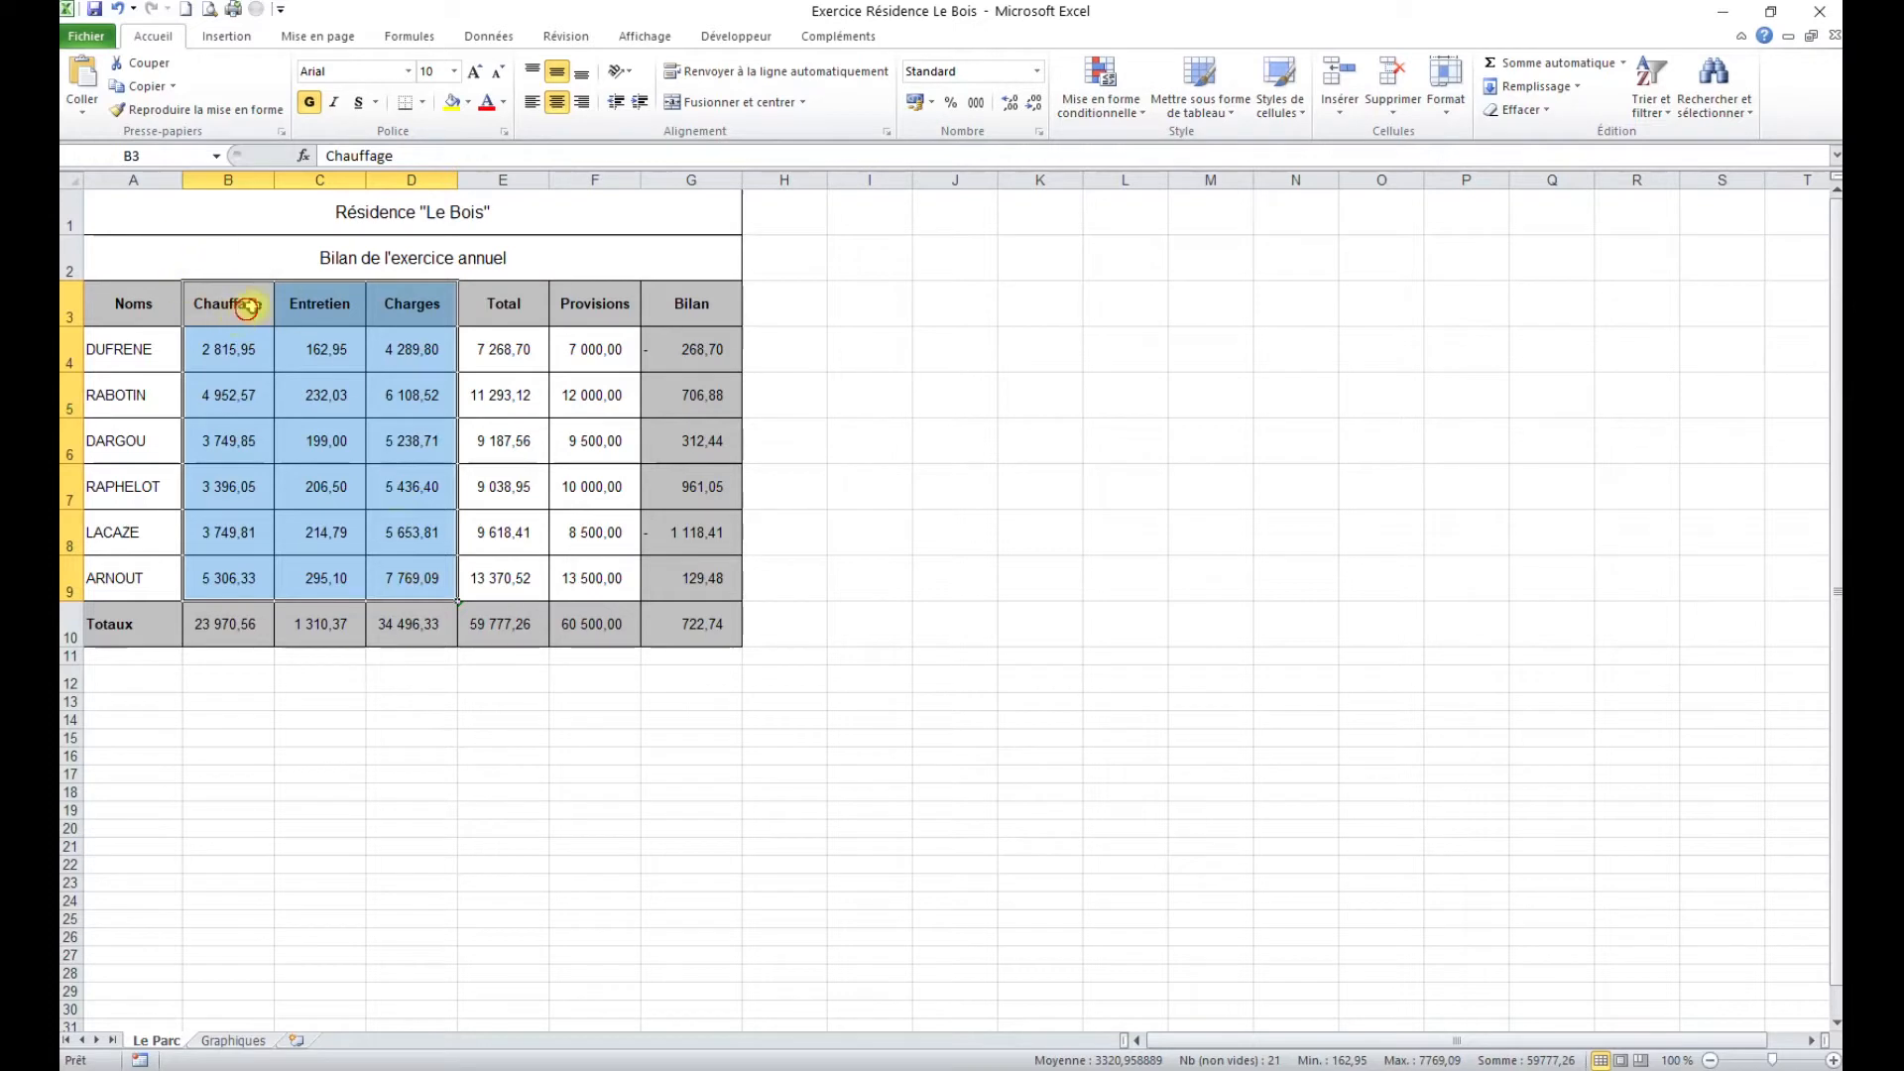
drag(240, 302, 431, 307)
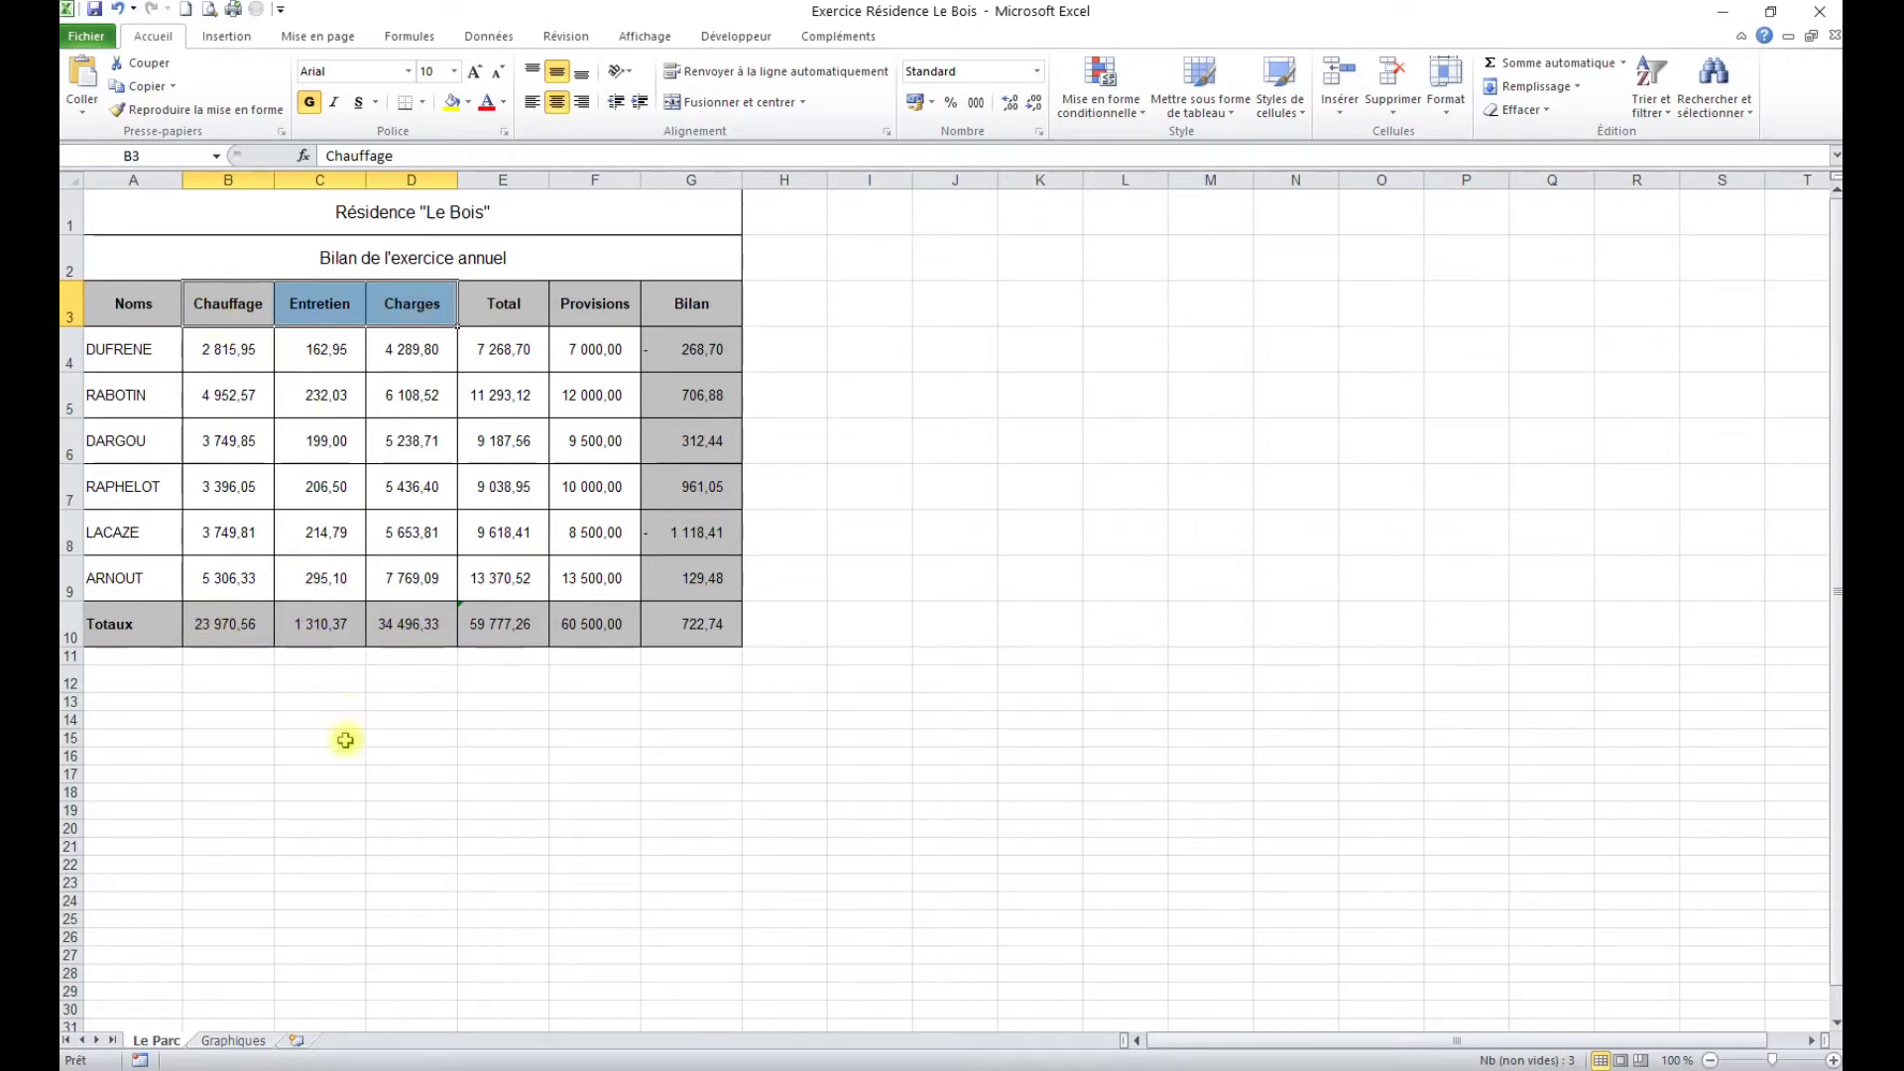
drag(226, 626, 407, 625)
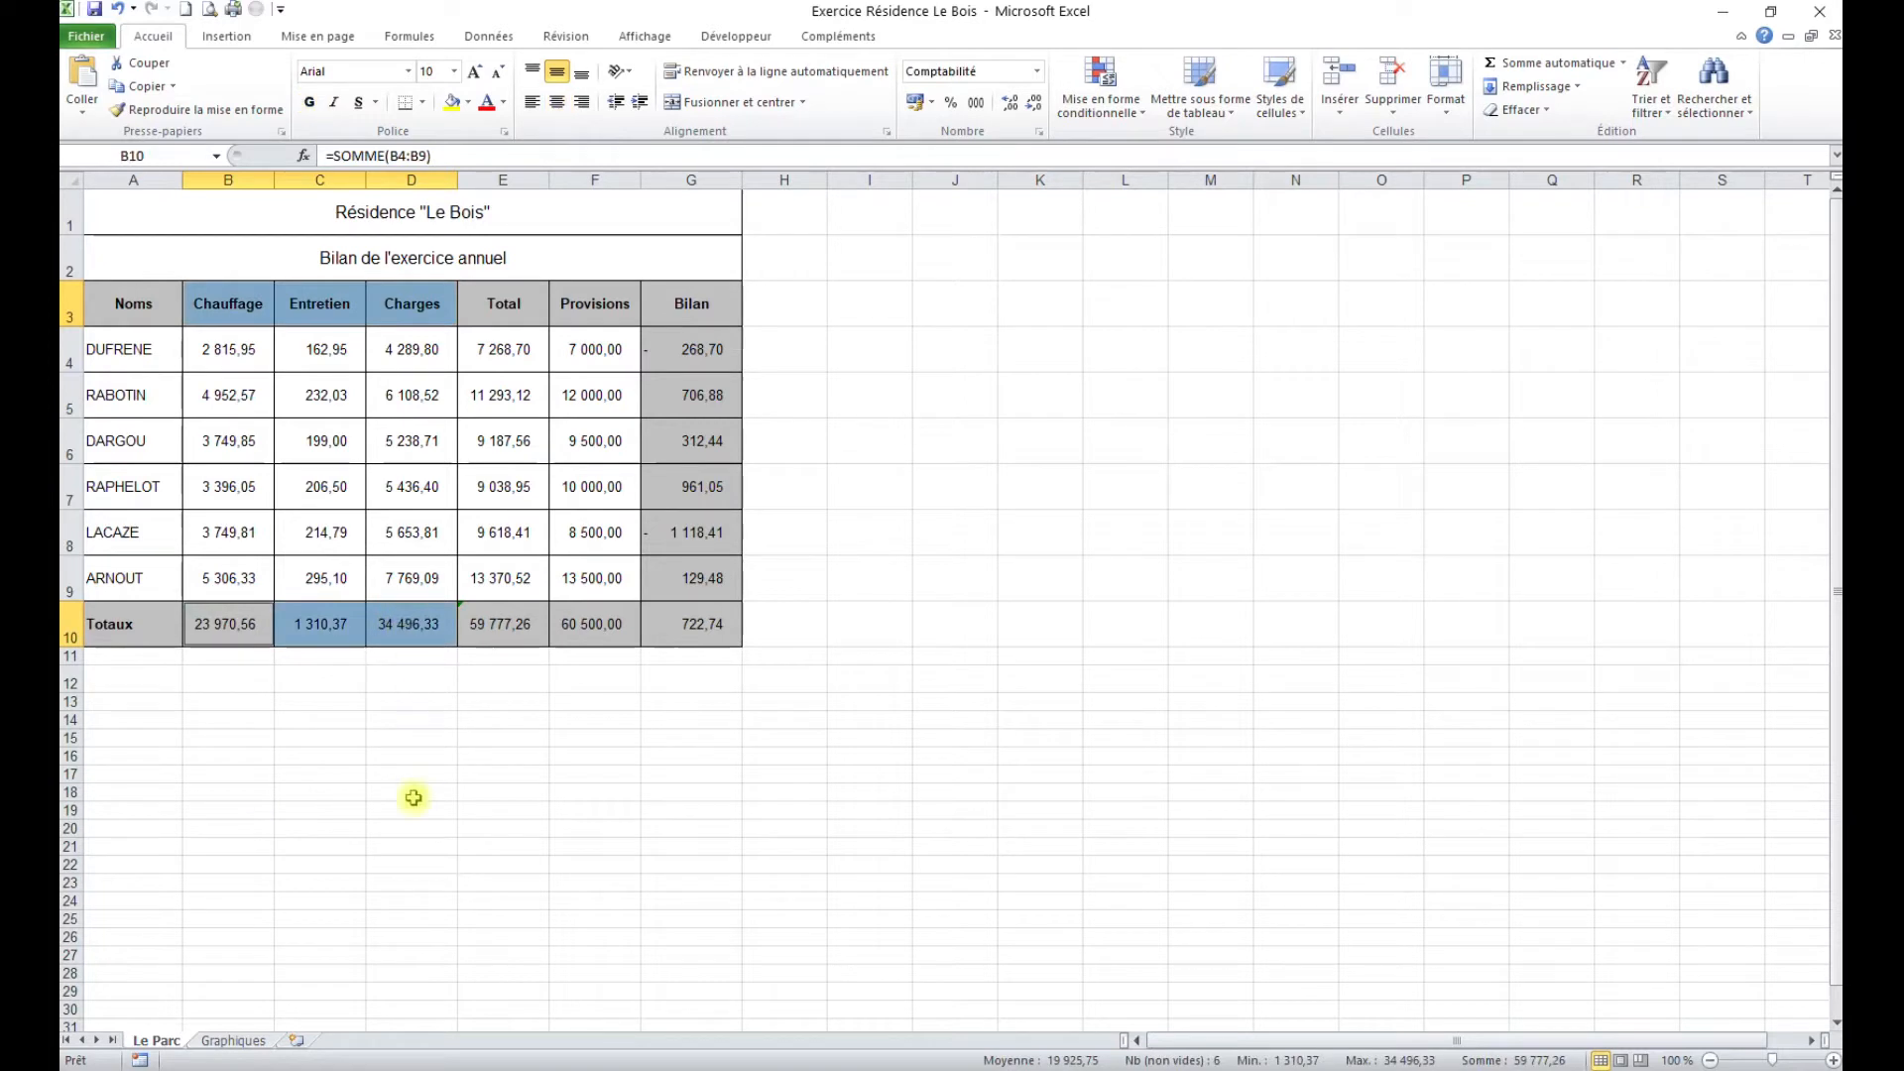
click(226, 38)
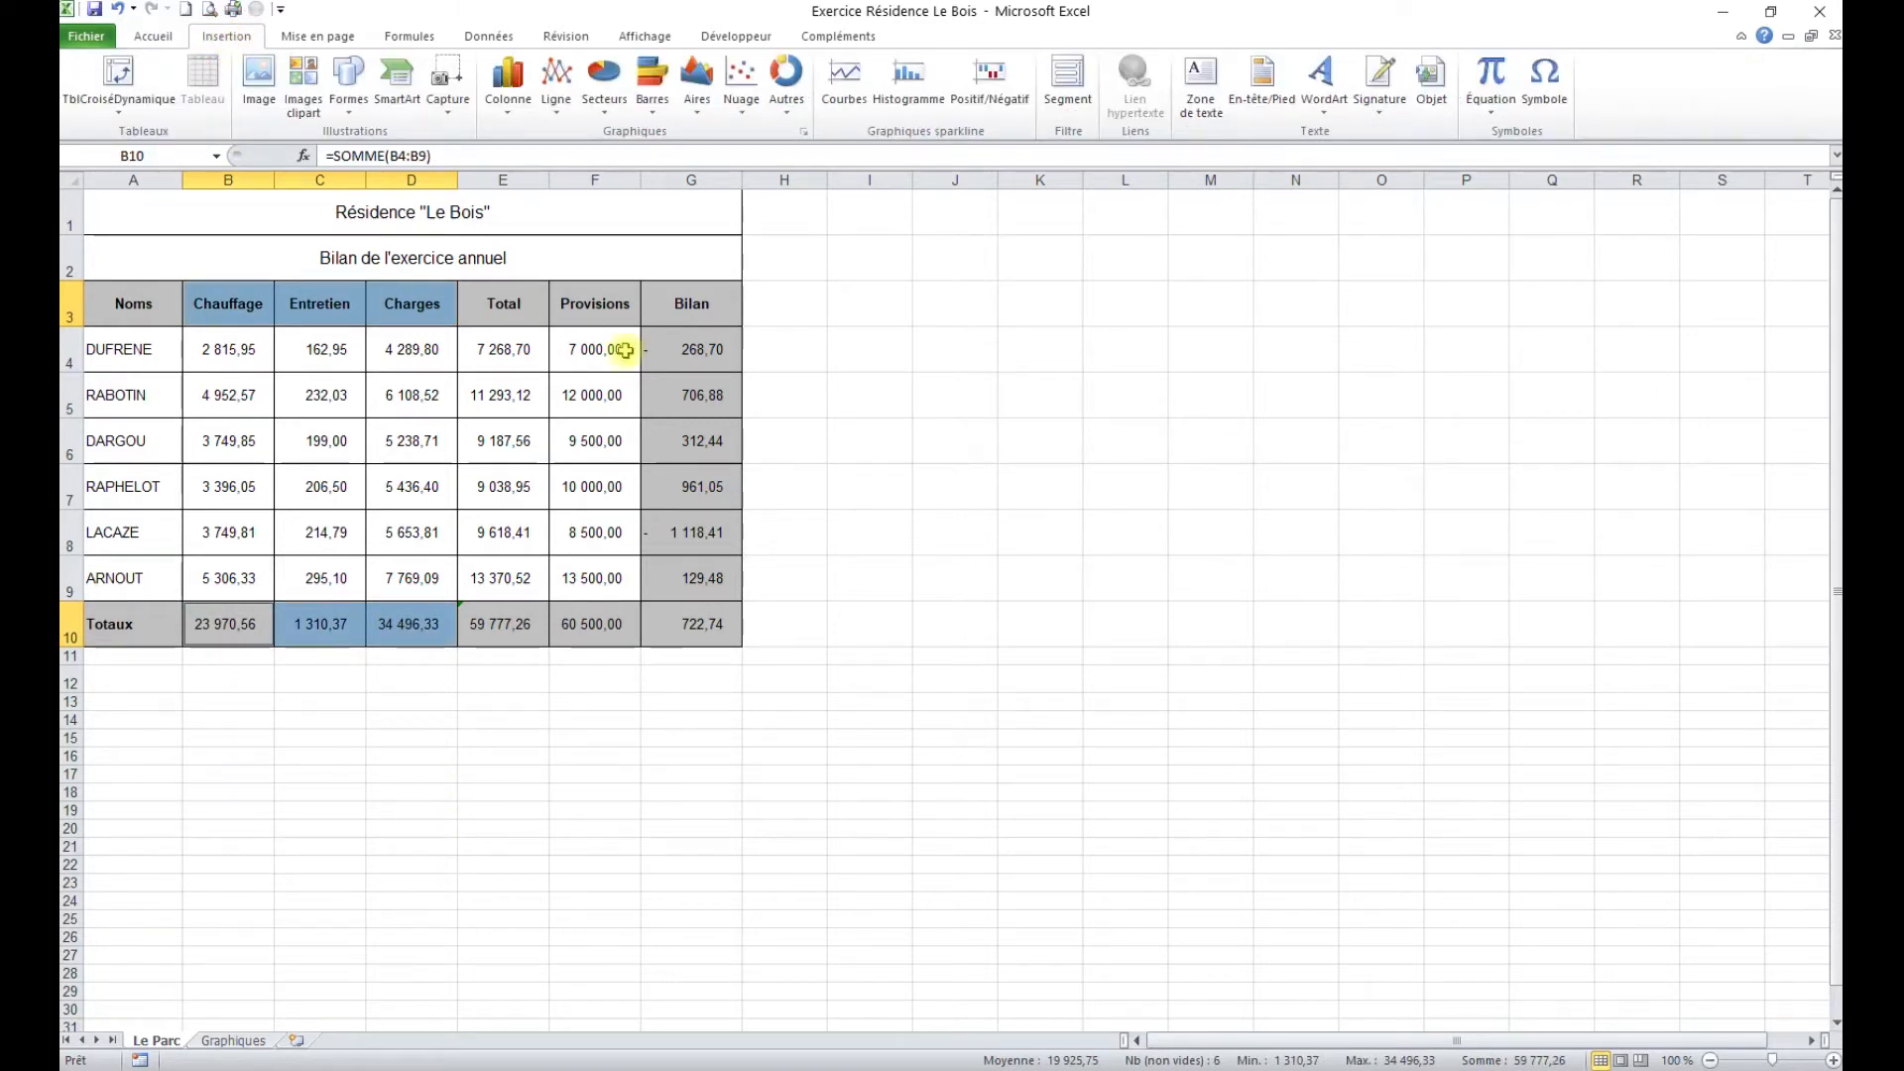
click(605, 81)
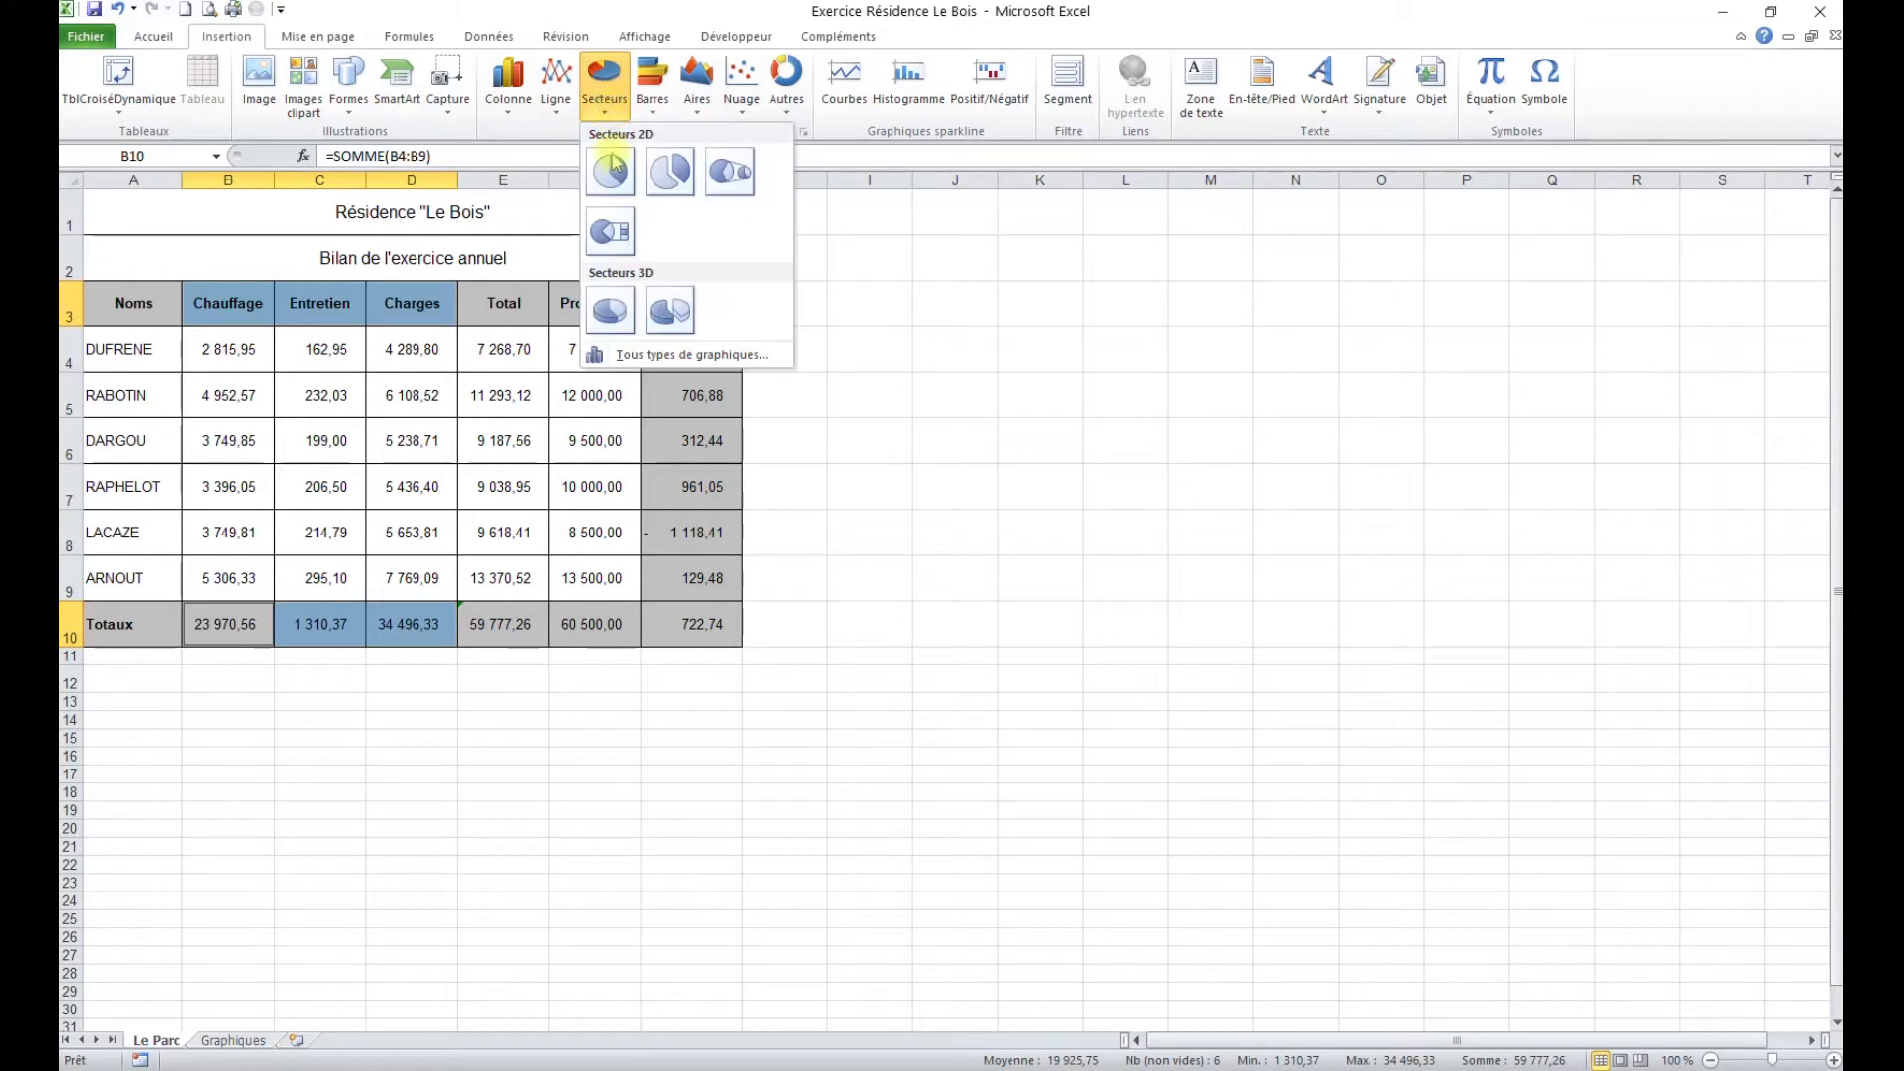
click(612, 317)
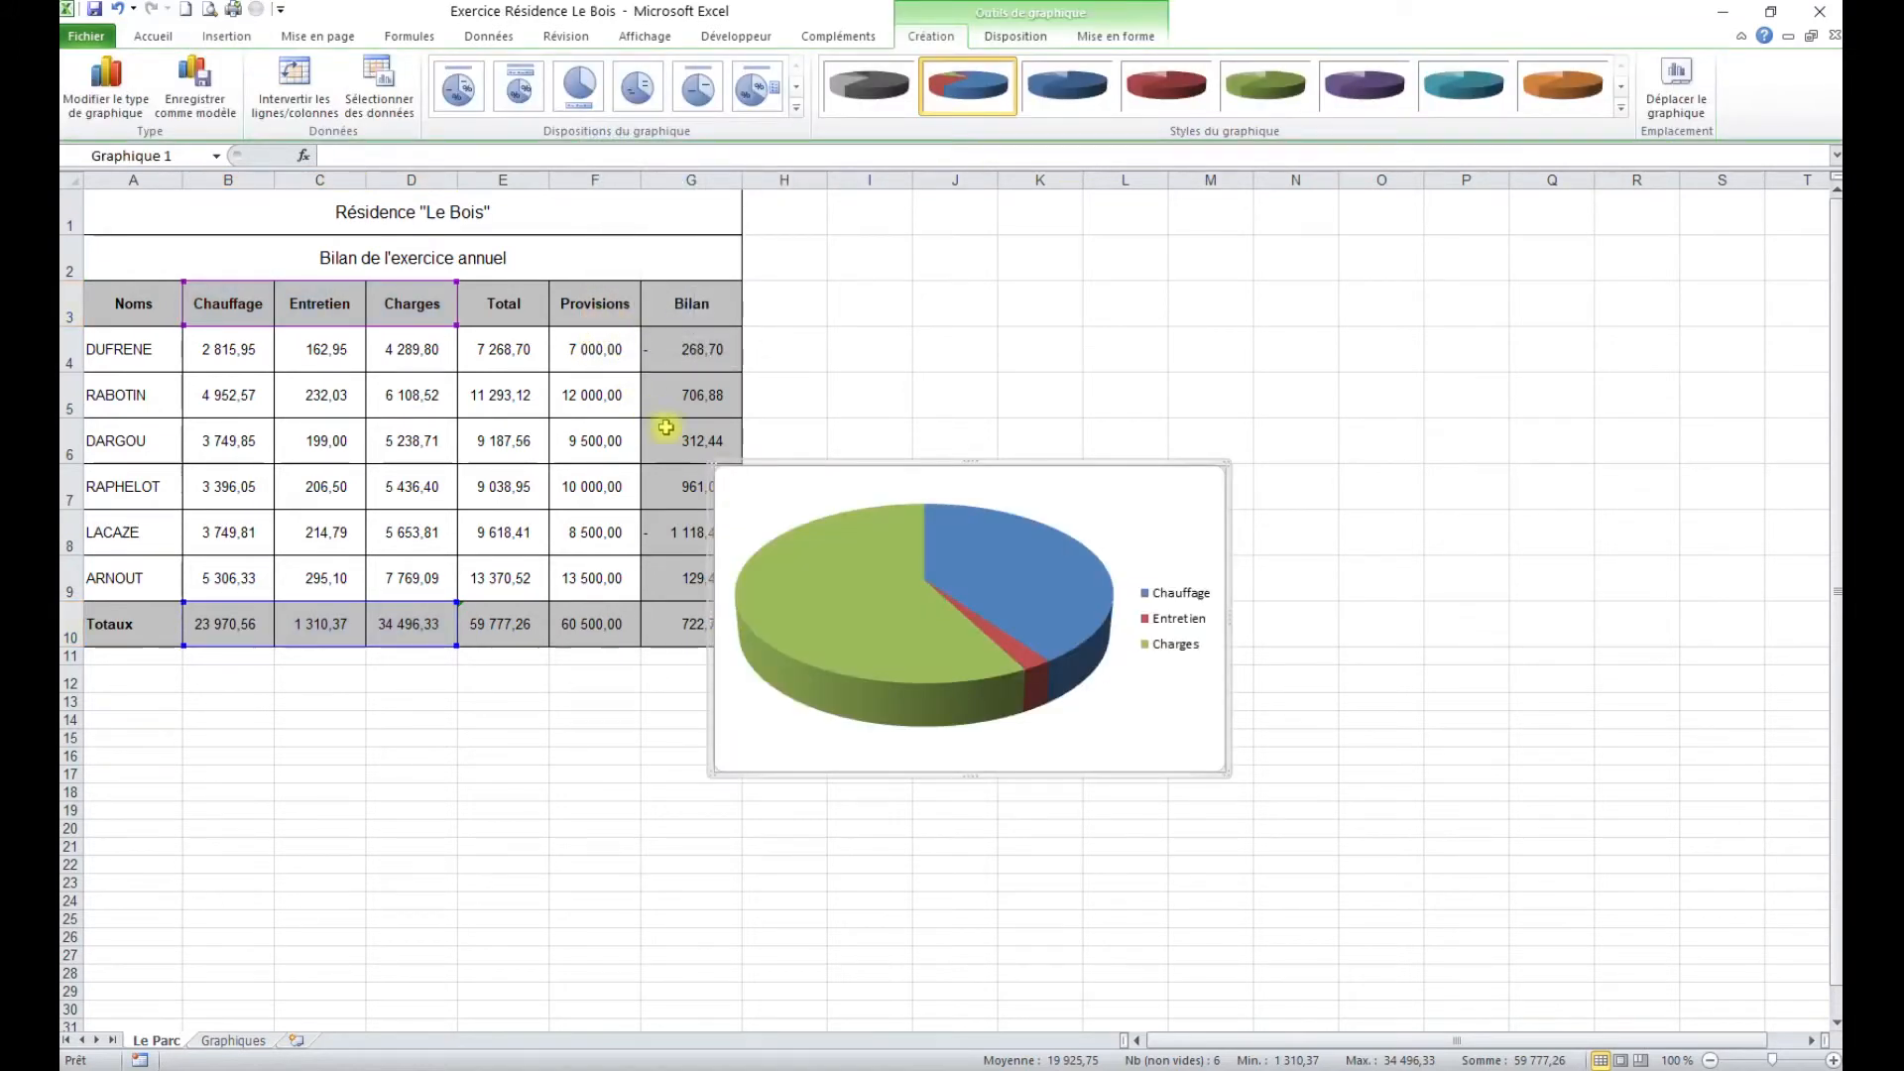
click(1026, 560)
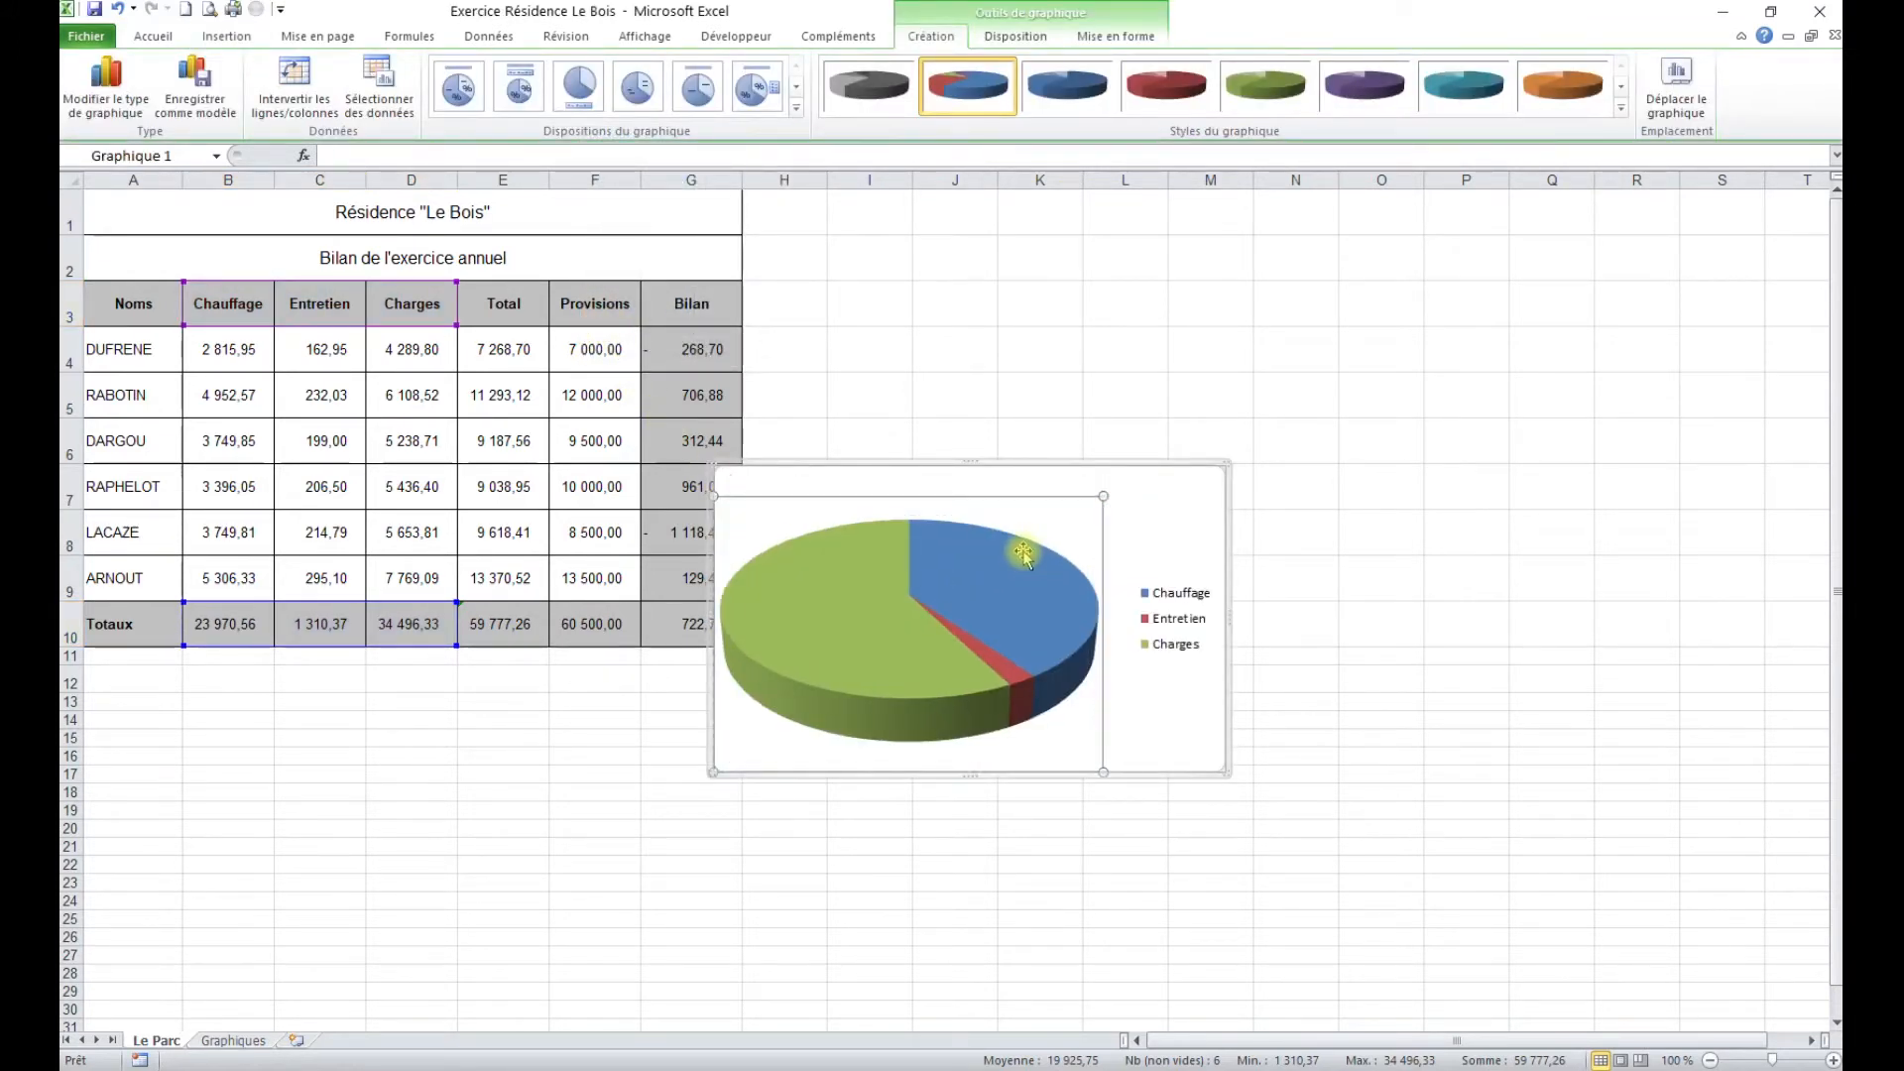
key(ctrl+z)
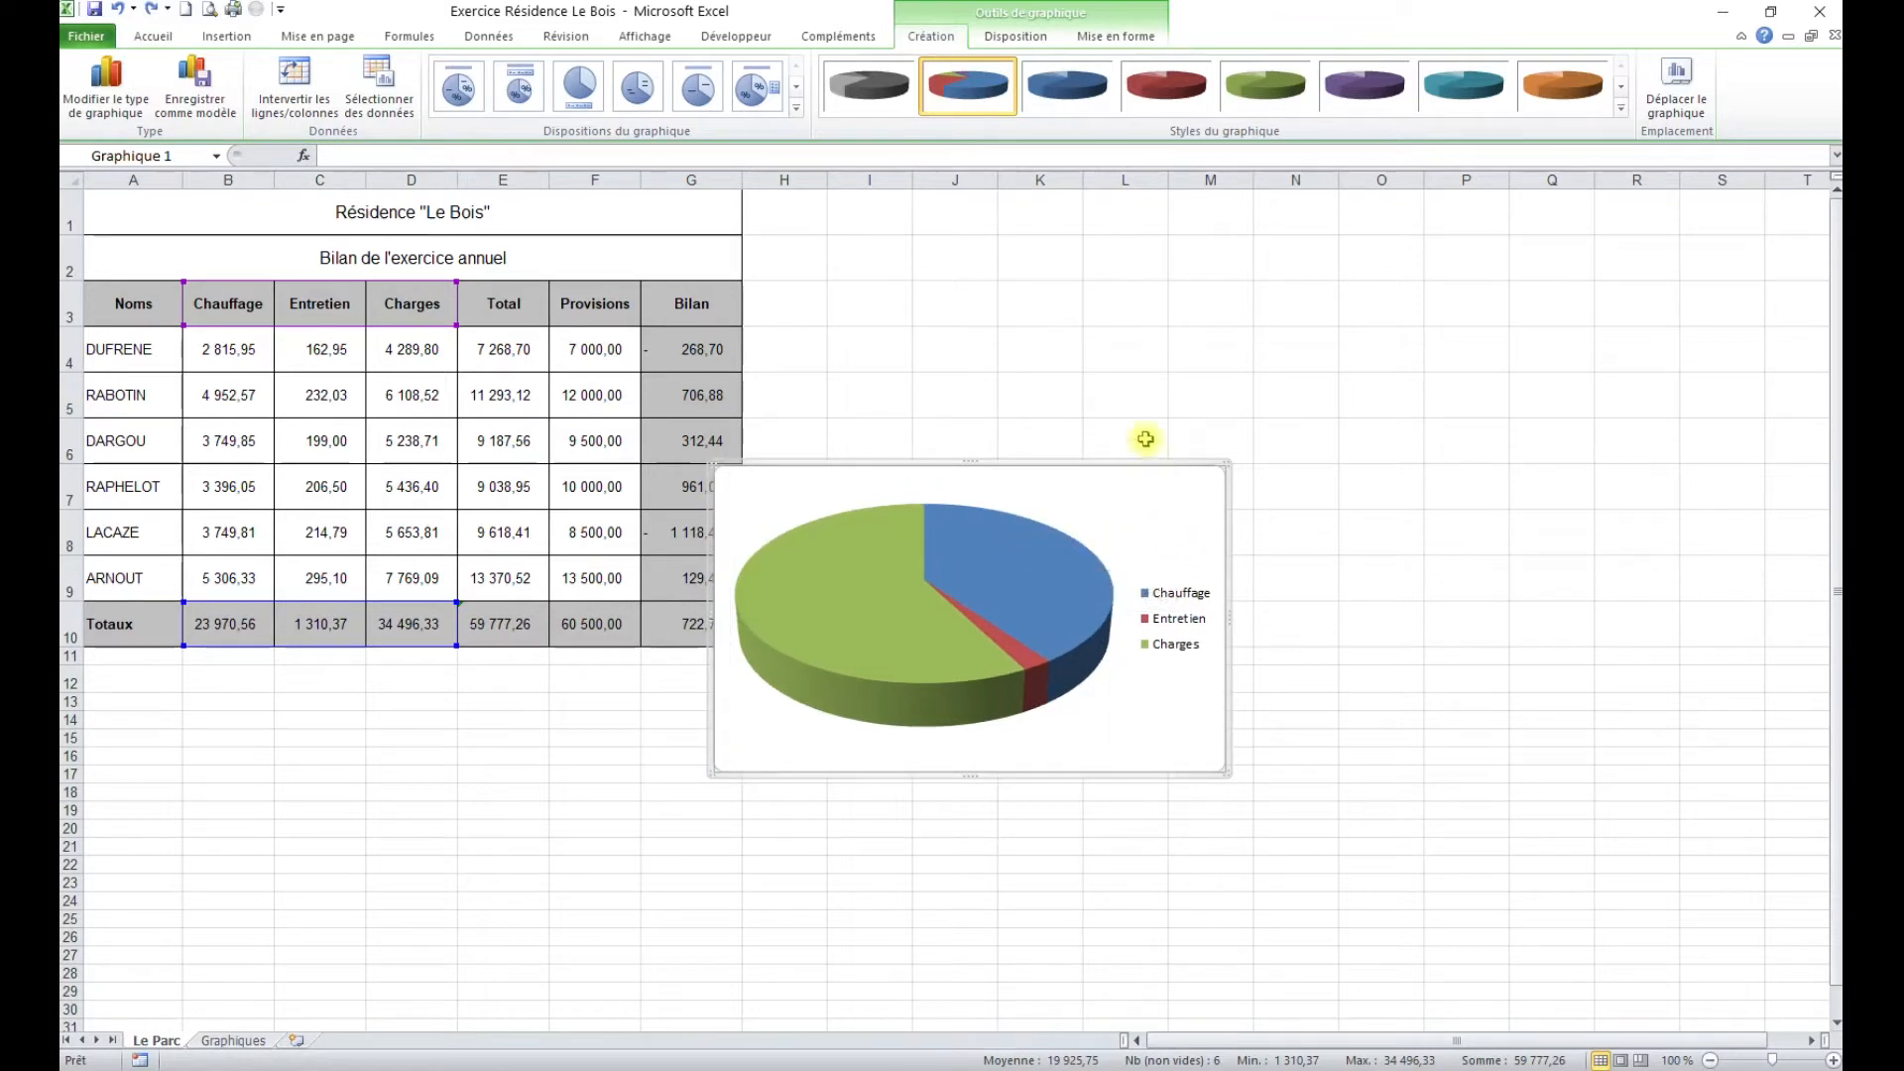
Add a title above the pie chart reading "Répartition des totaux des dépenses".
click(1013, 37)
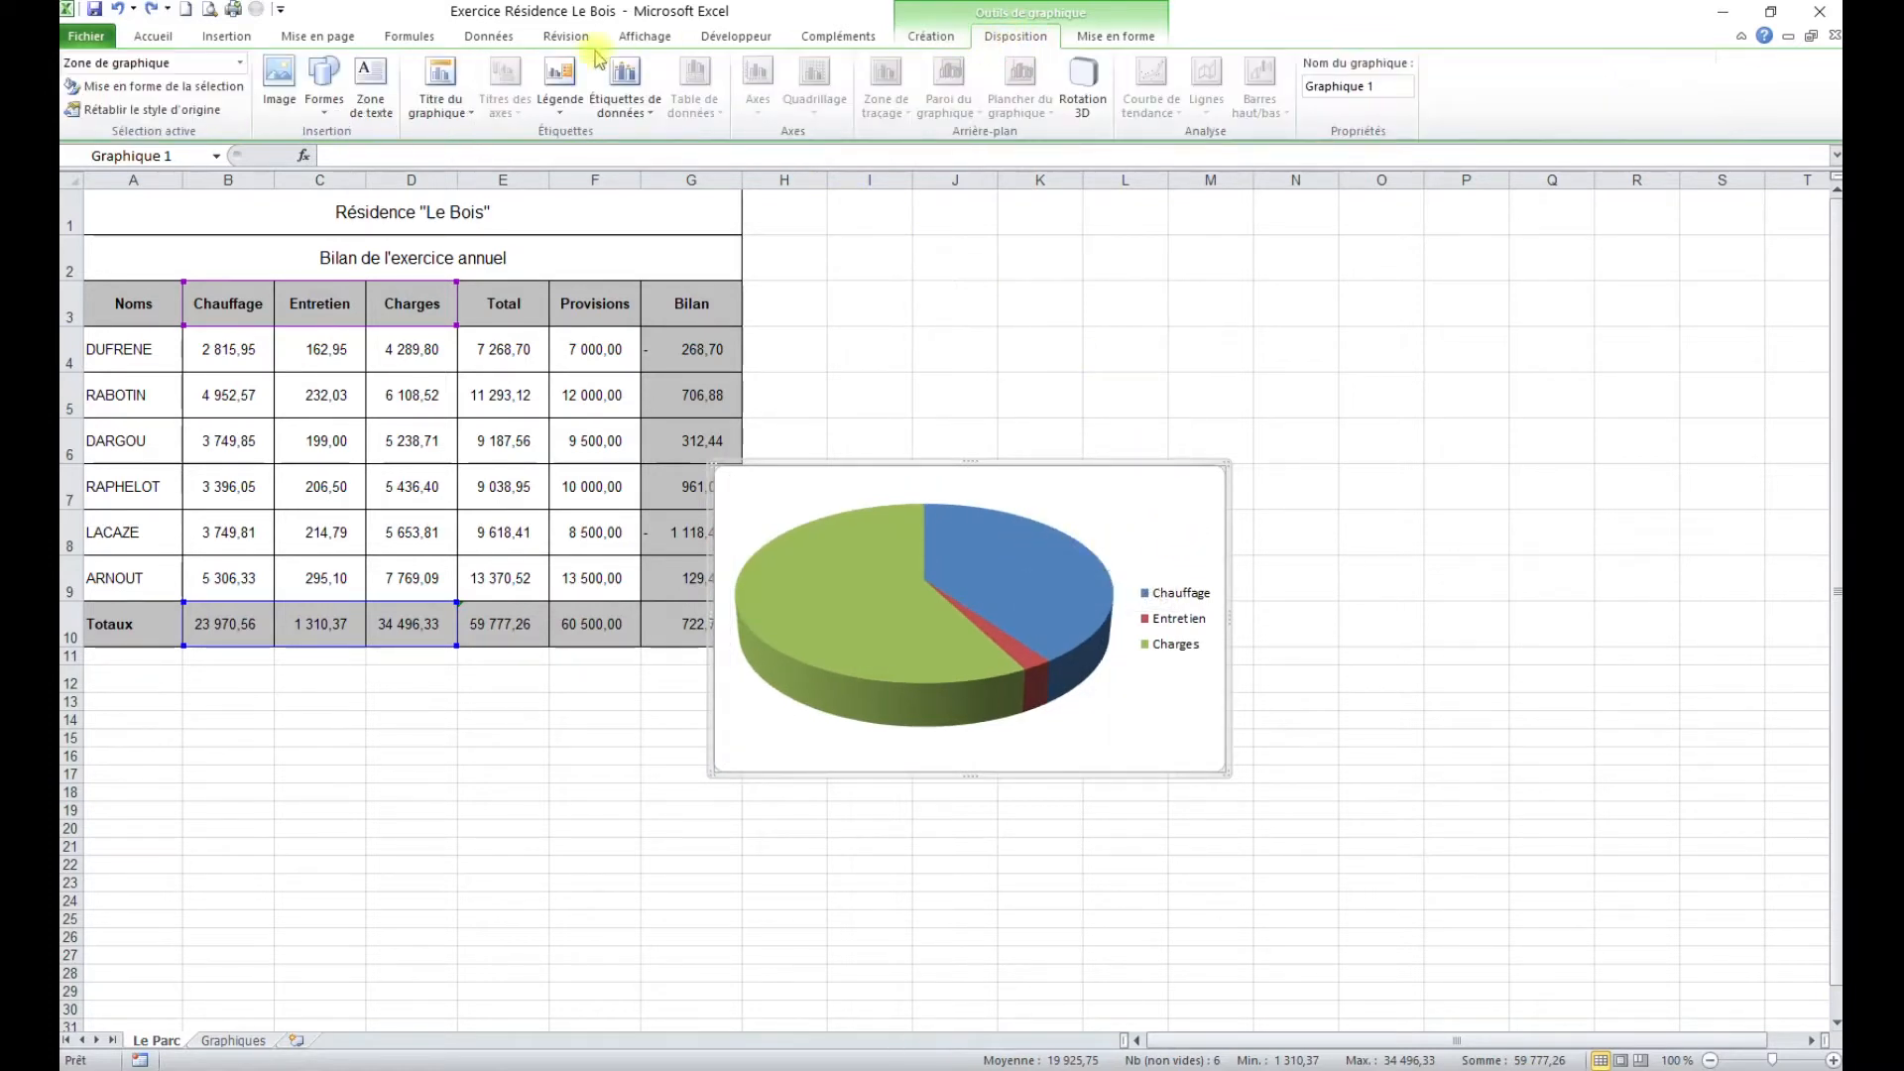
click(441, 104)
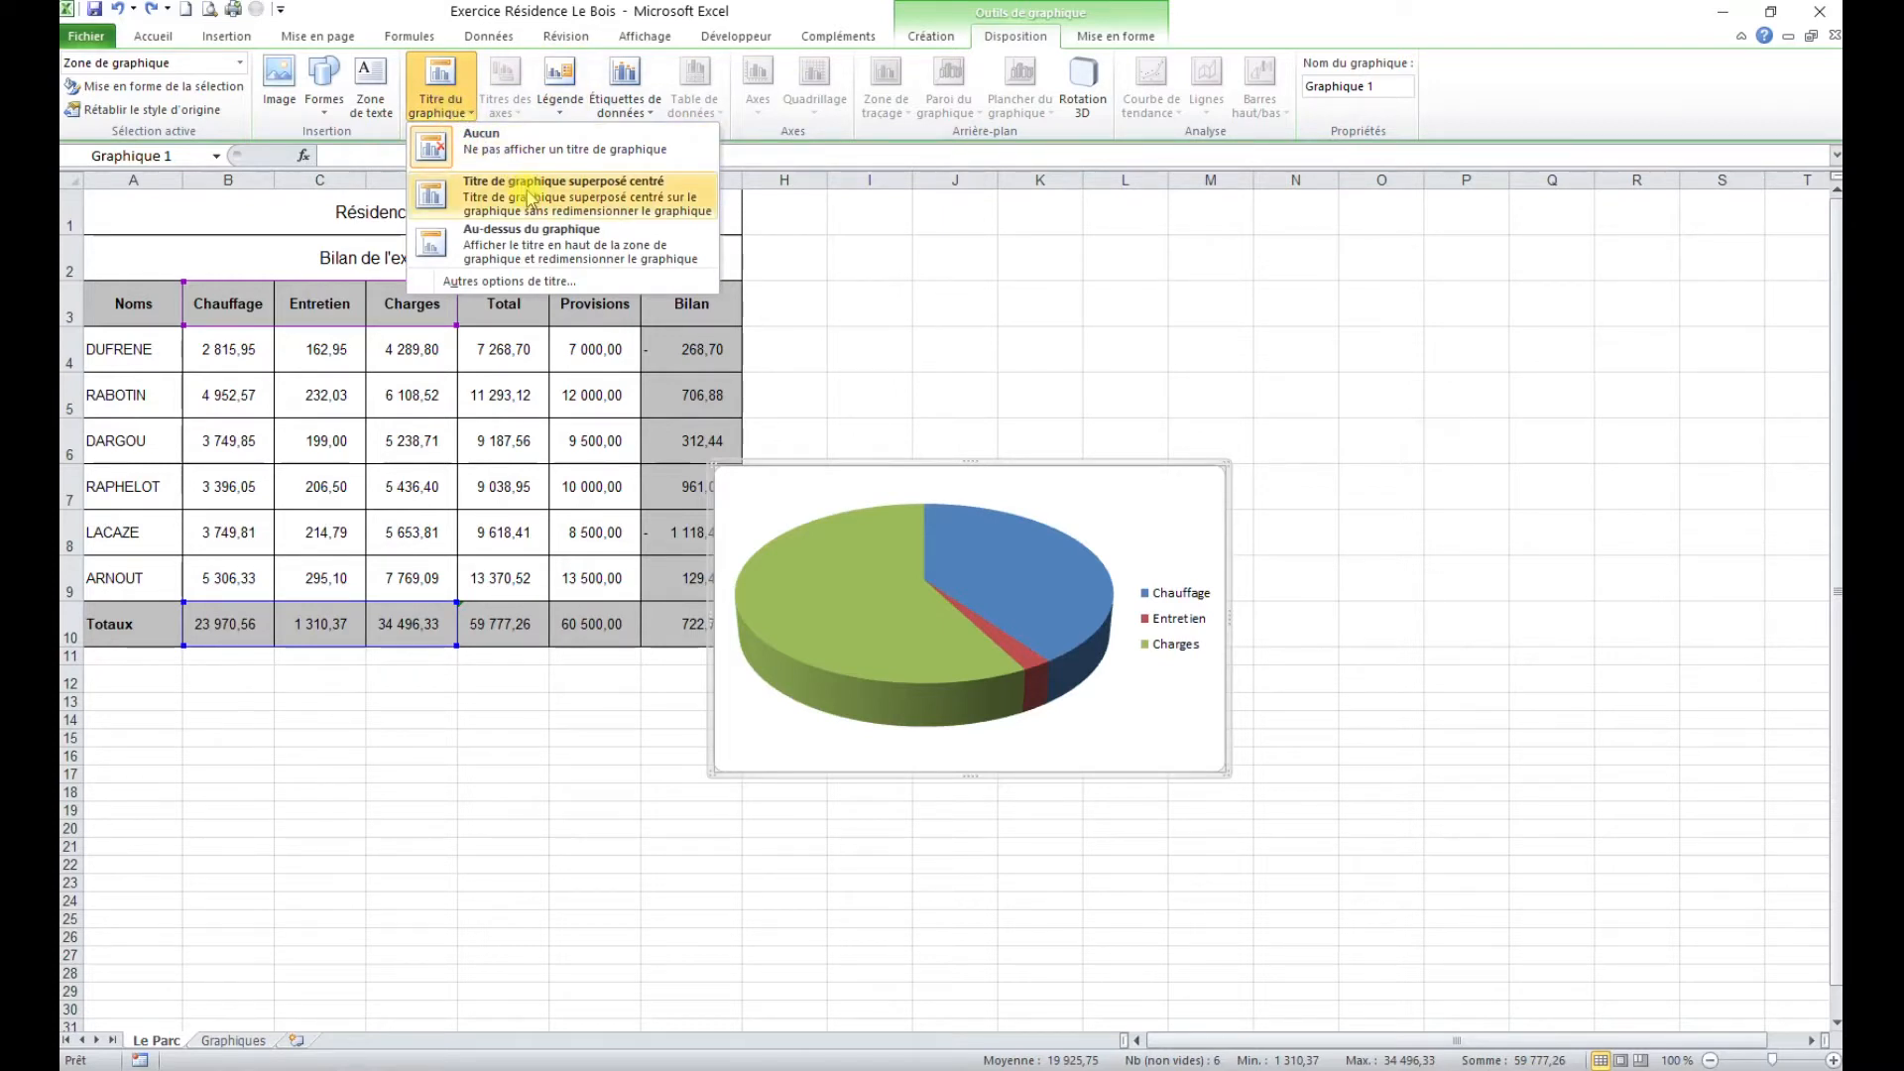
click(530, 243)
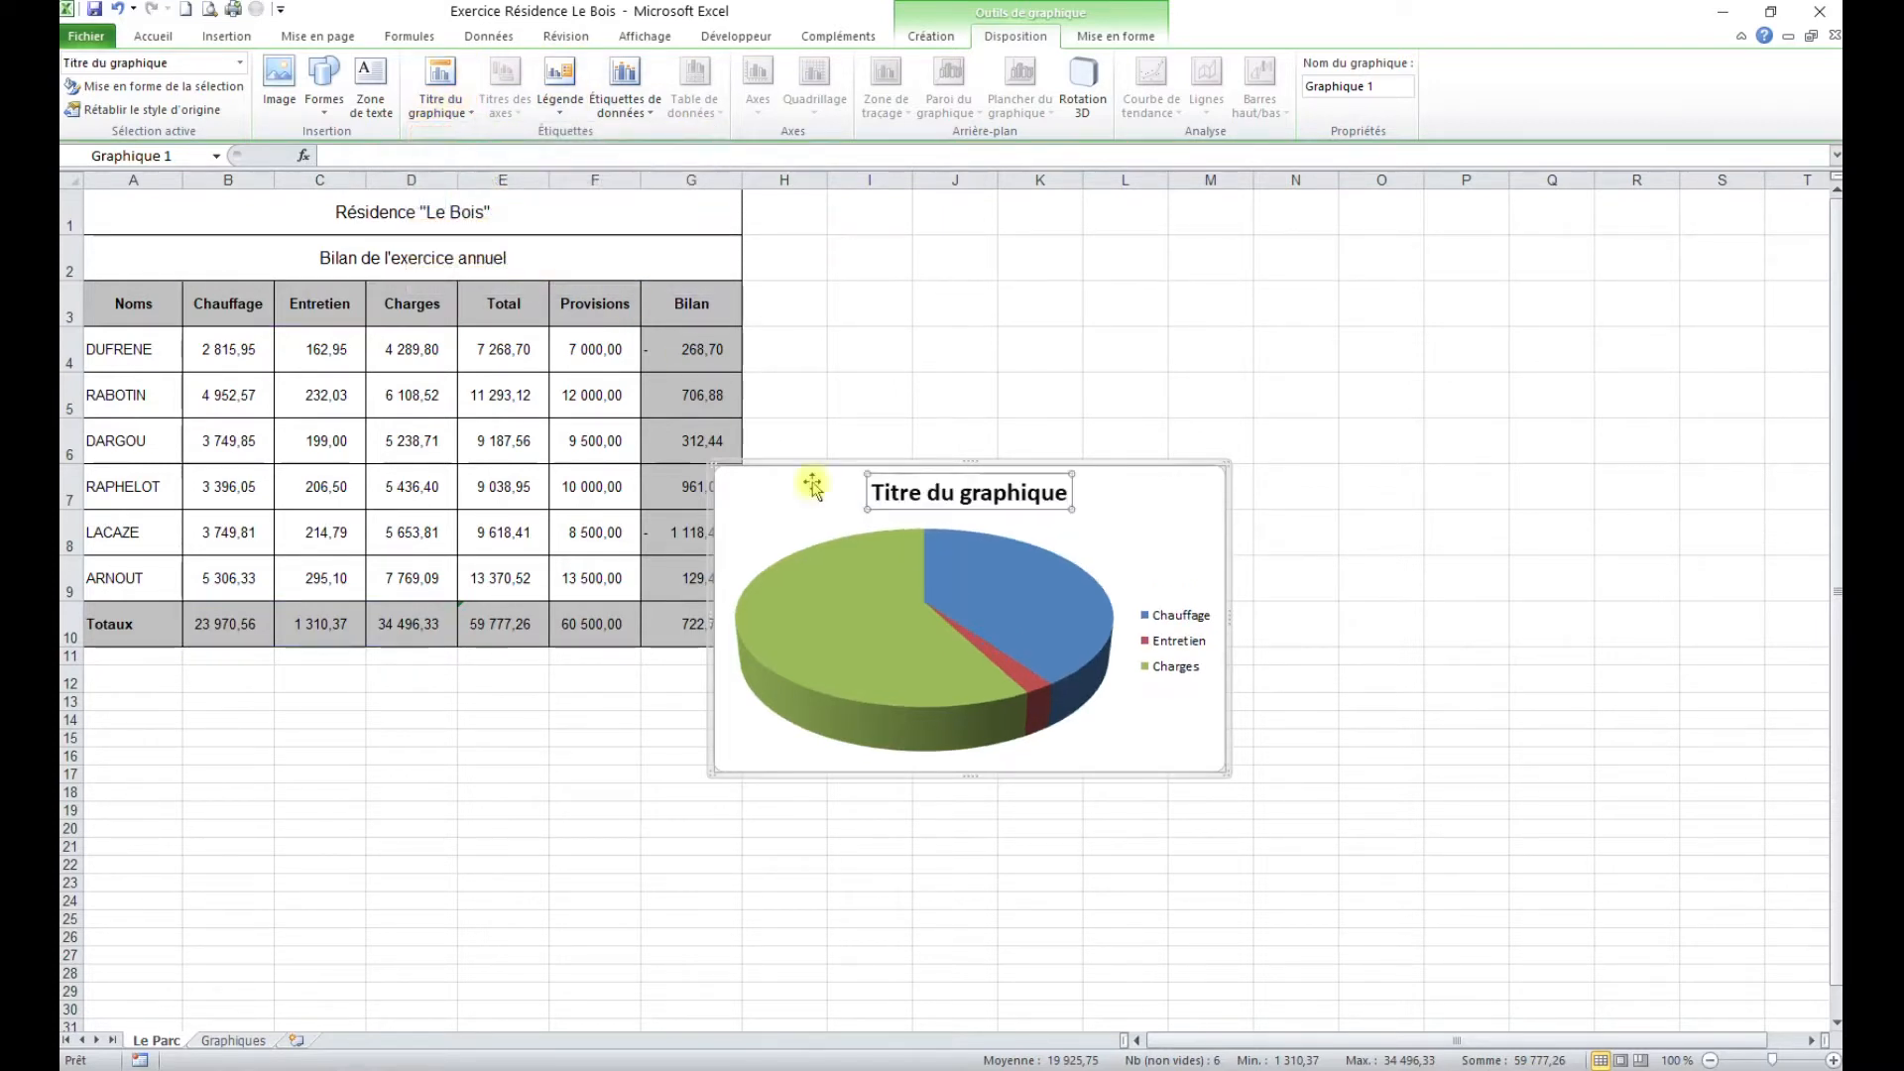
triple_click(977, 503)
text(Répaar)
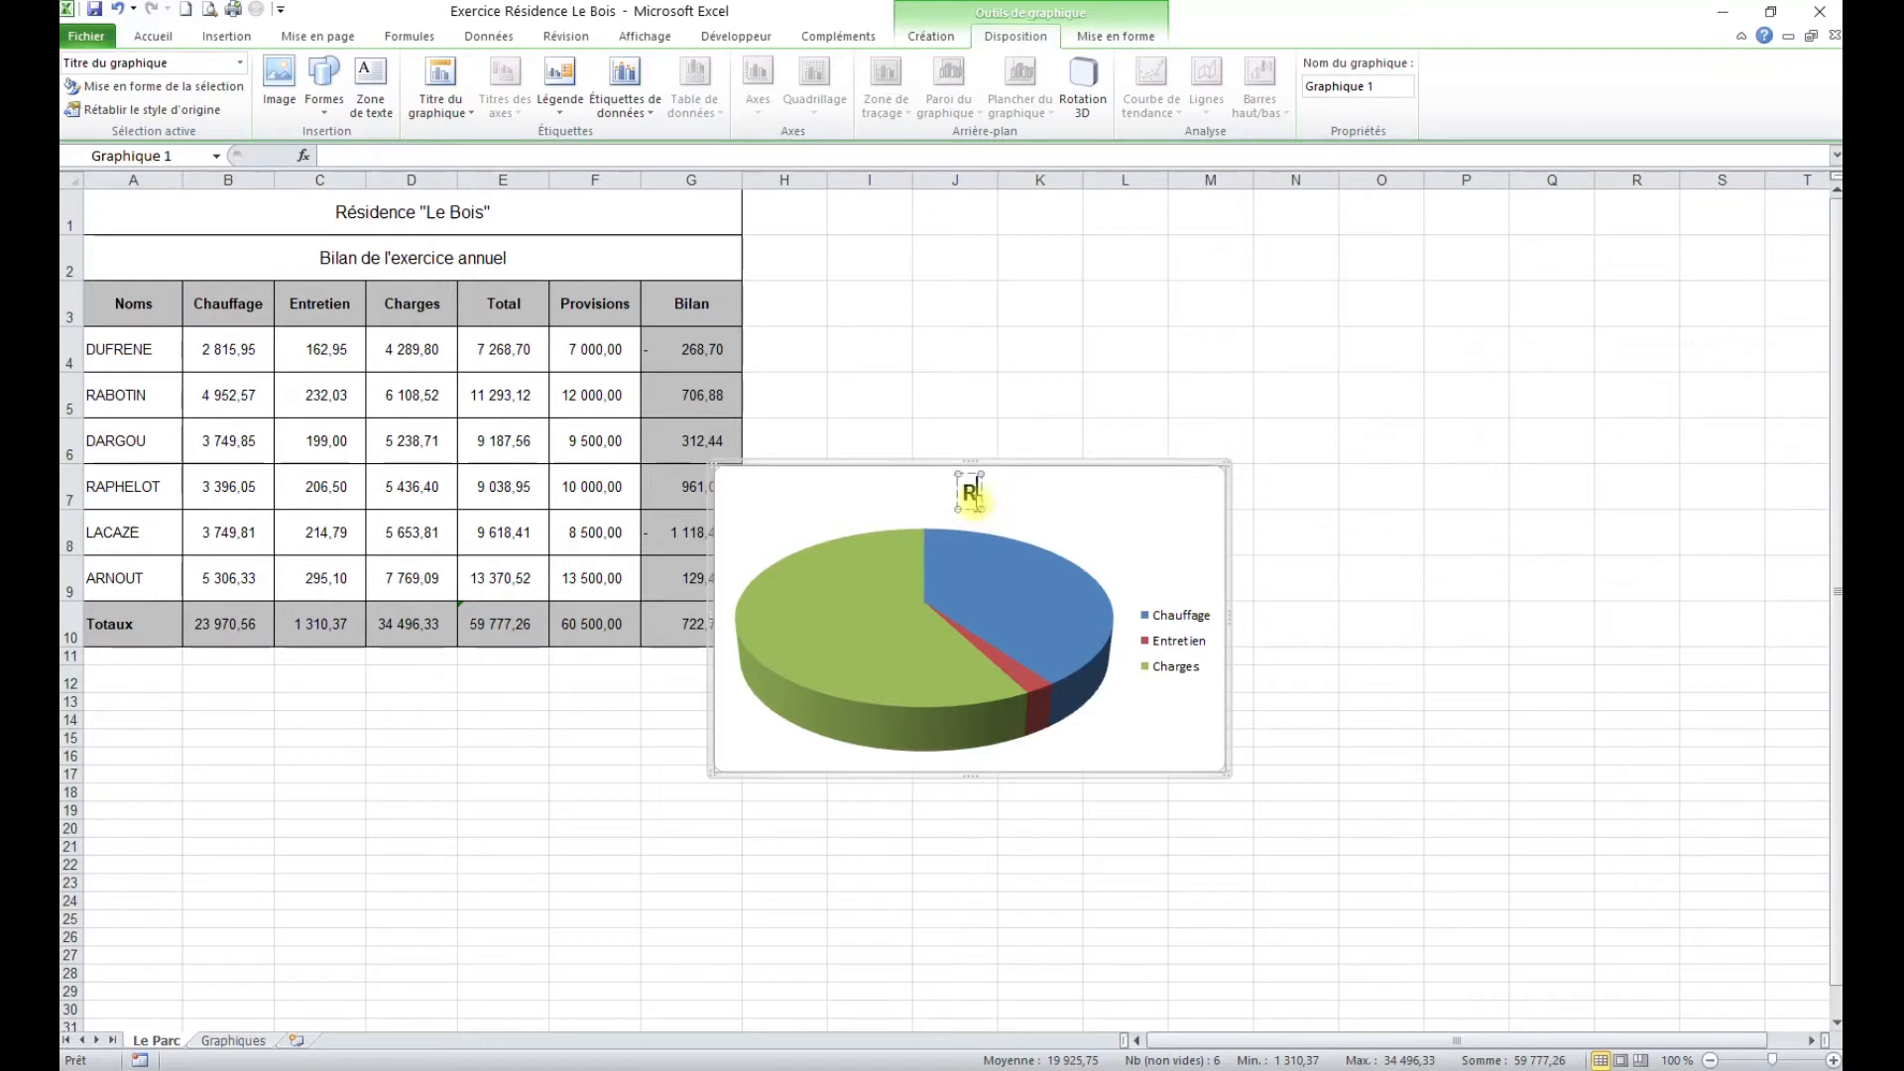
key(BackSpace)
key(BackSpace)
text(rtition des )
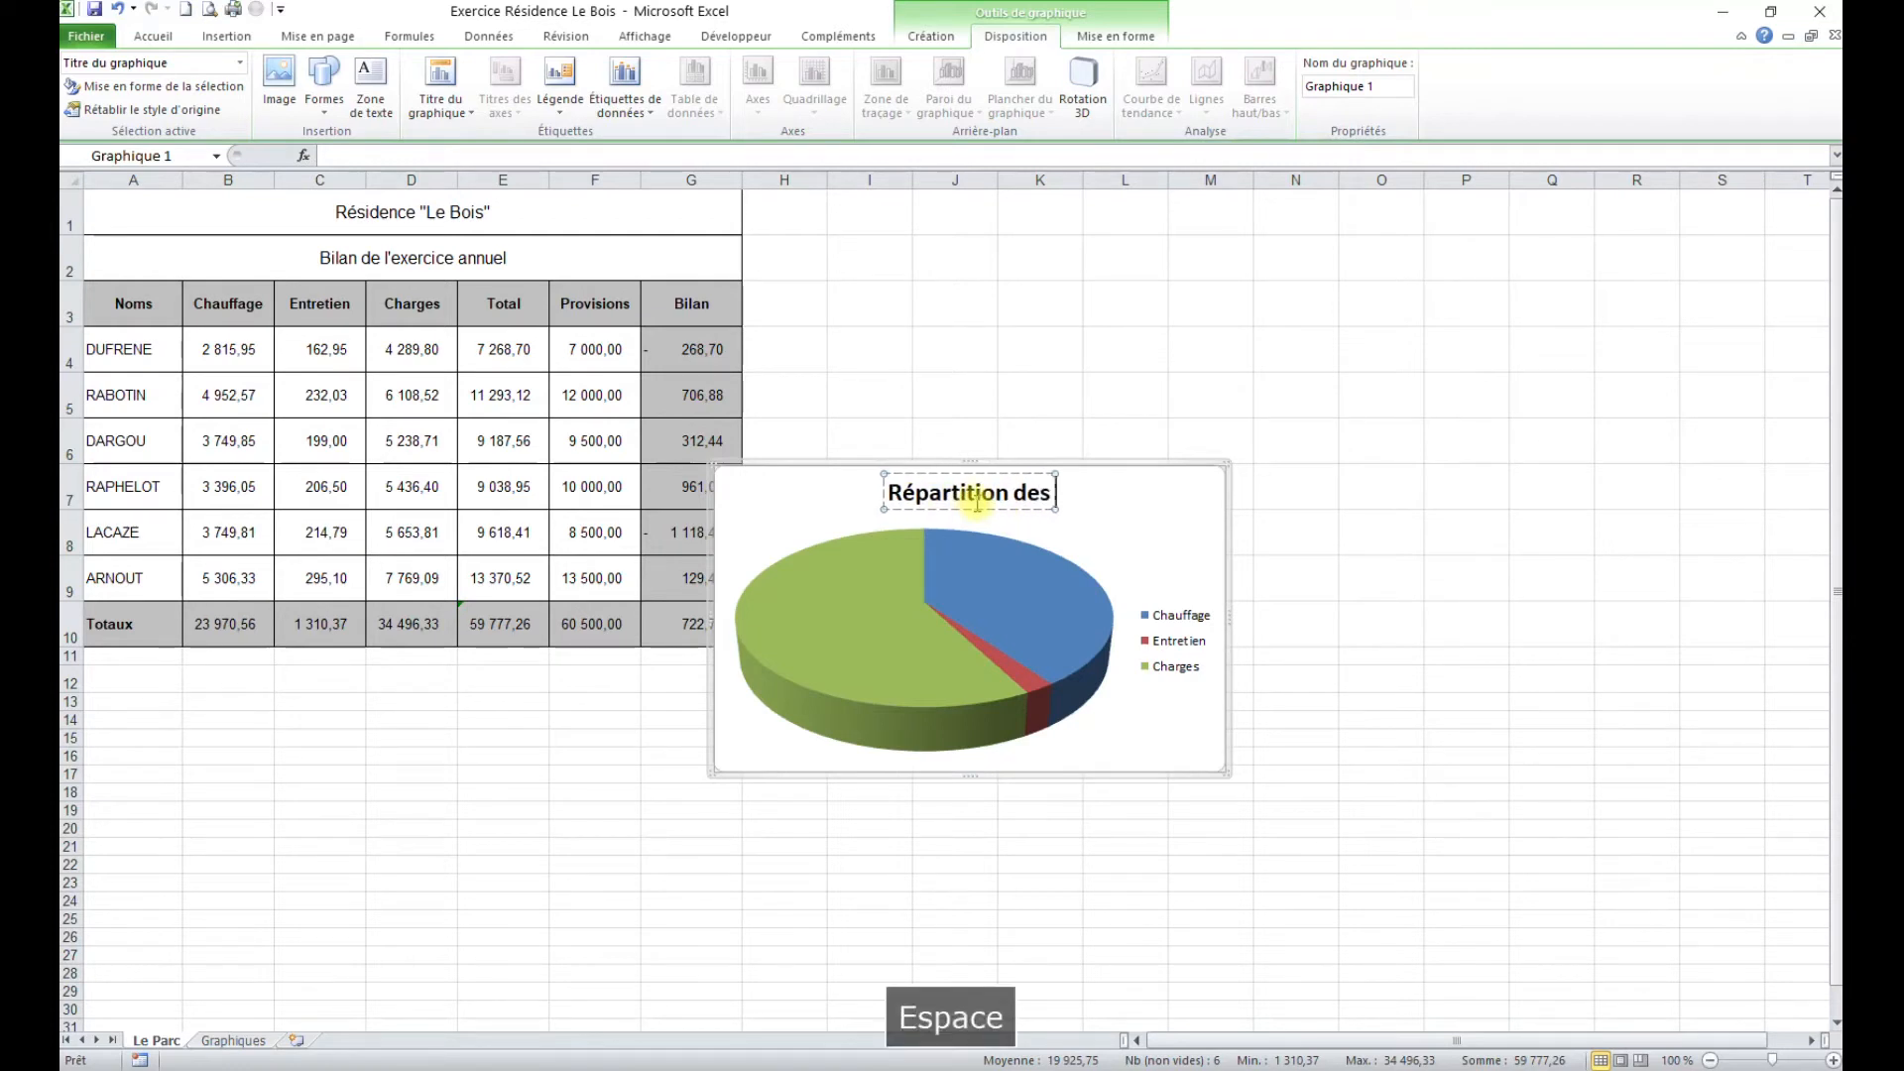
text(totaux)
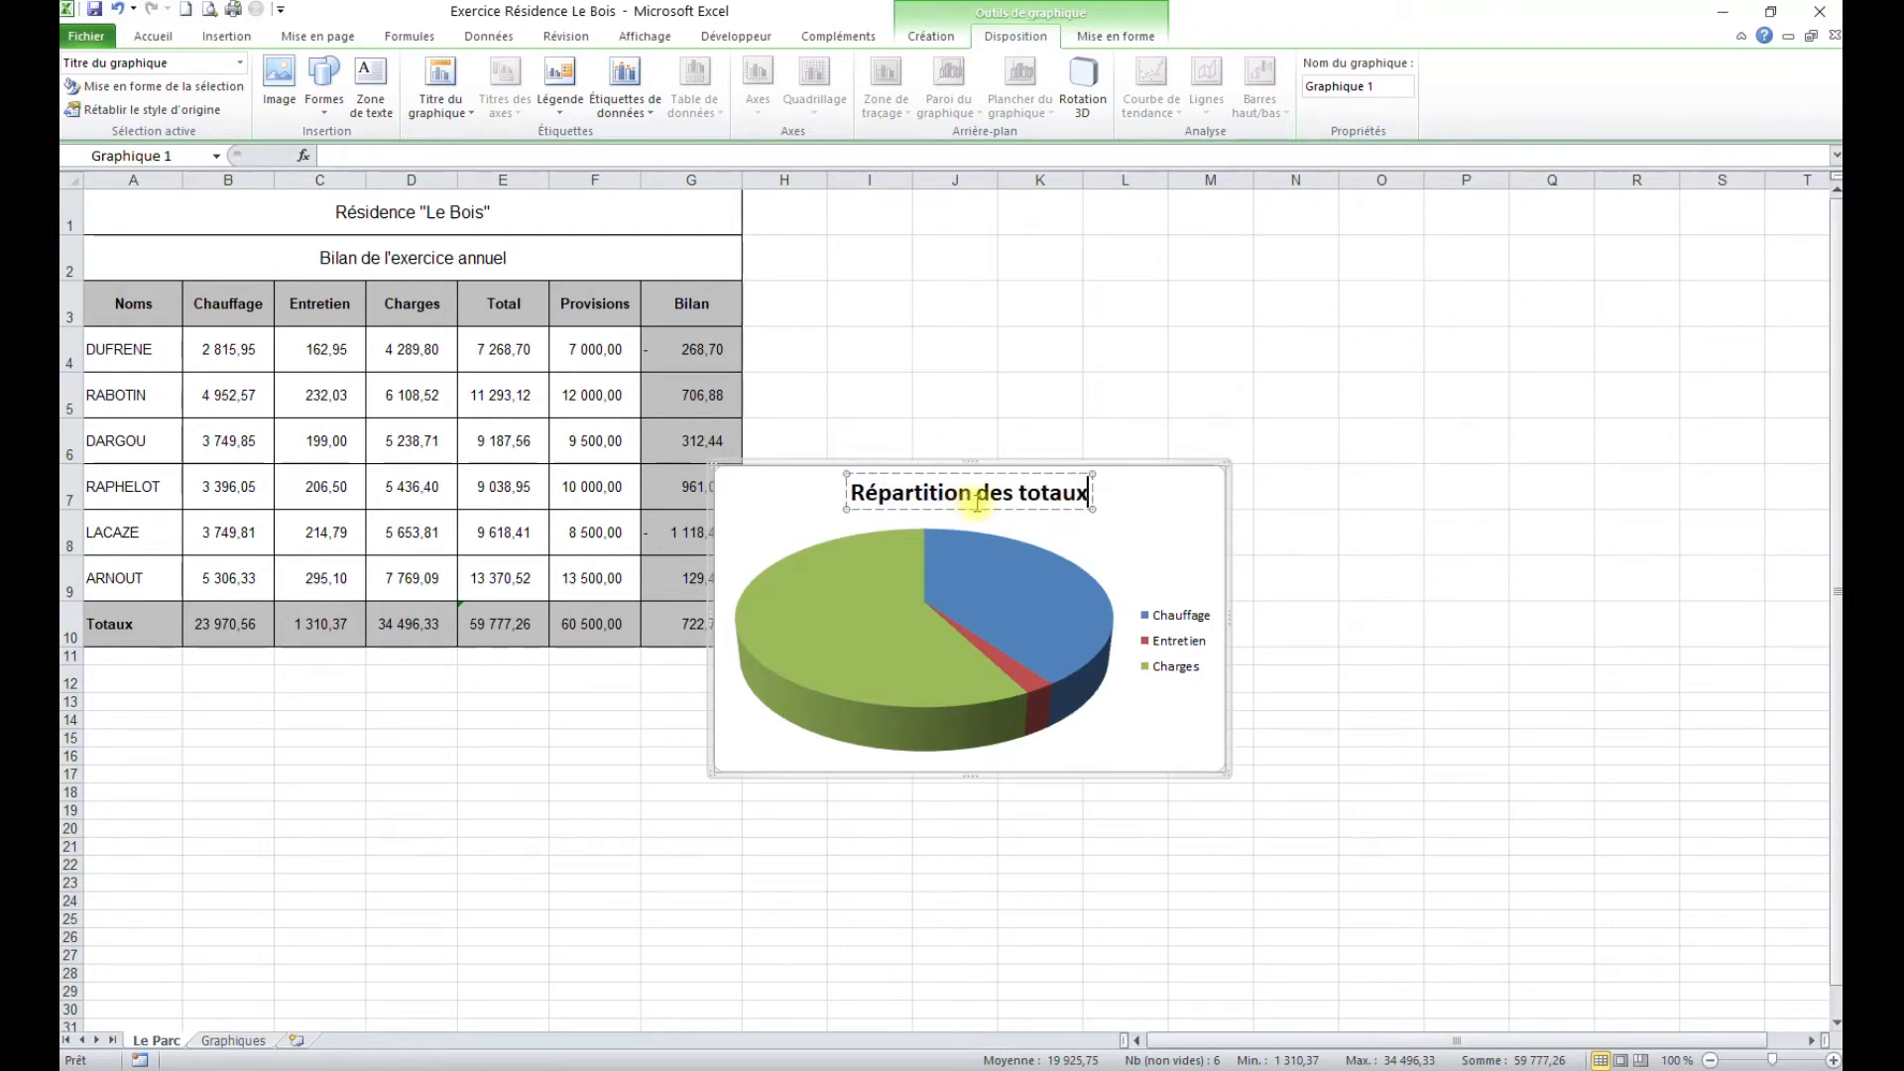
text( des dépen)
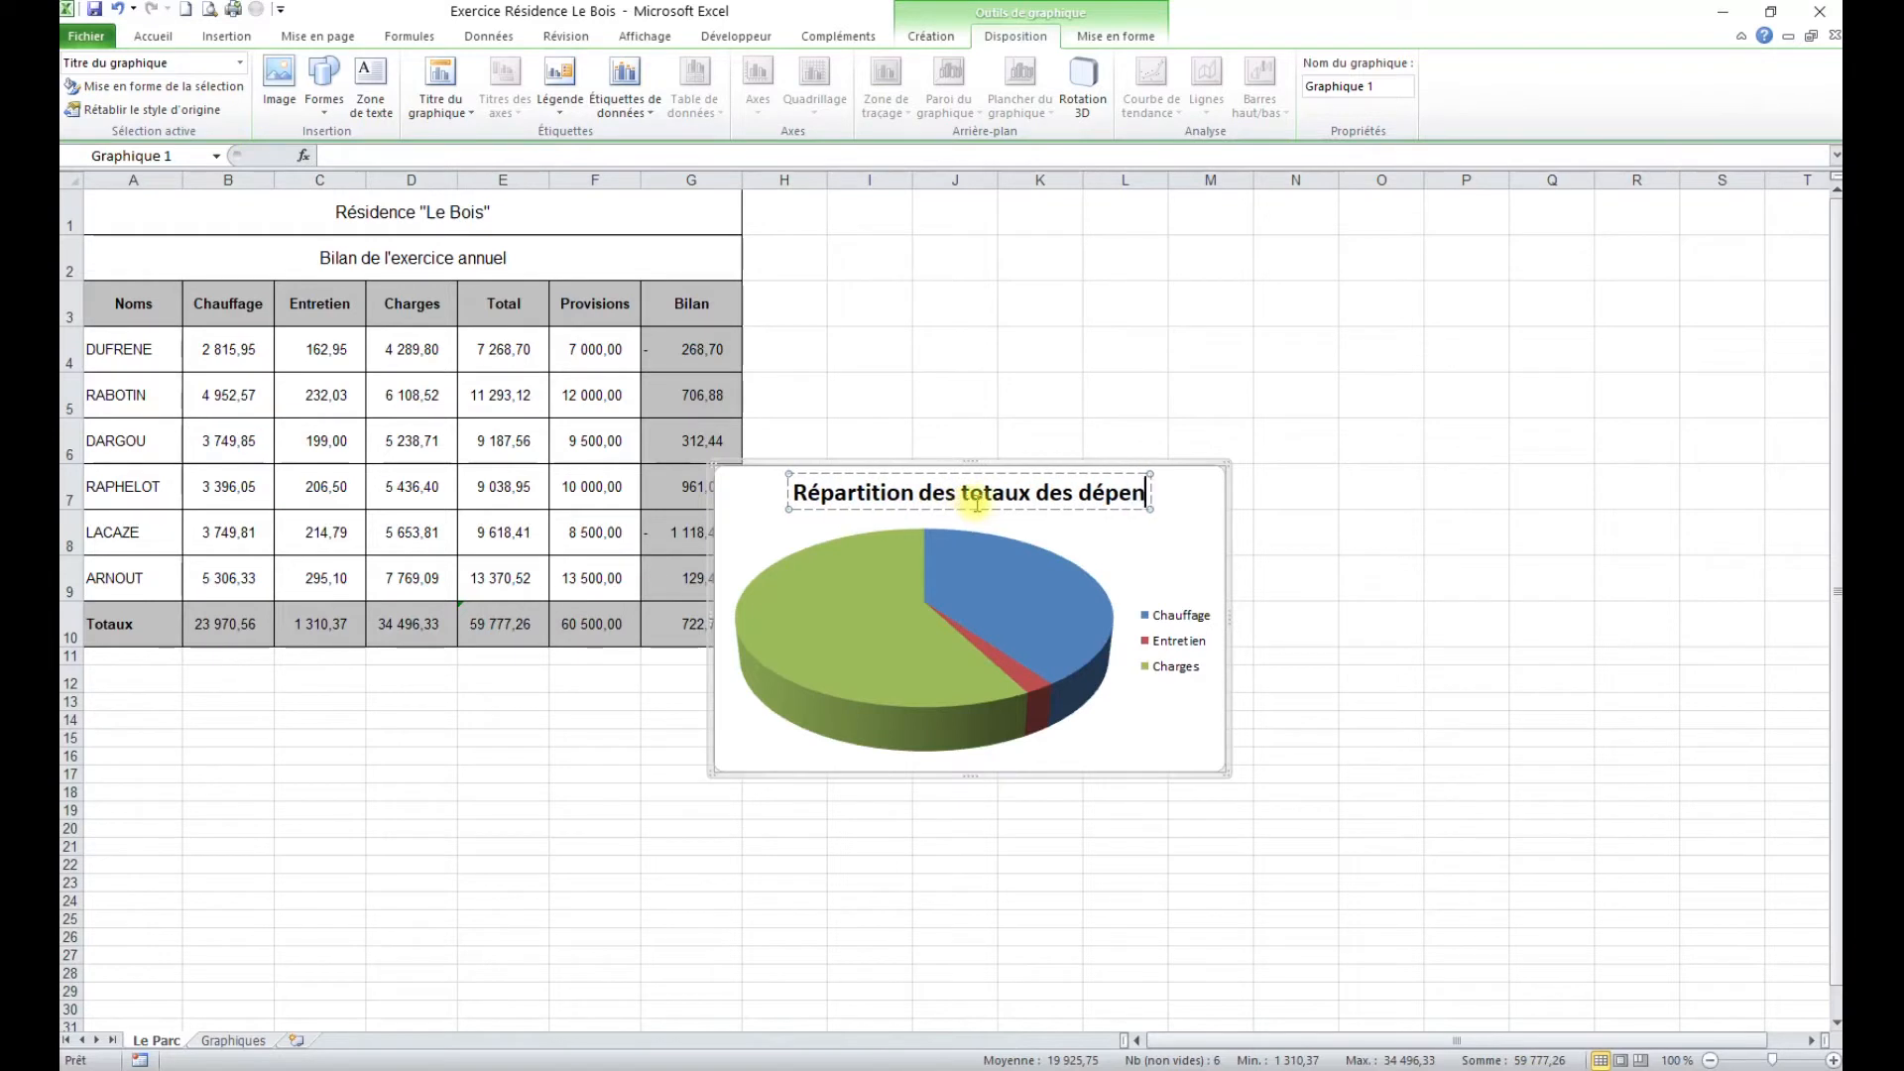
text(ses)
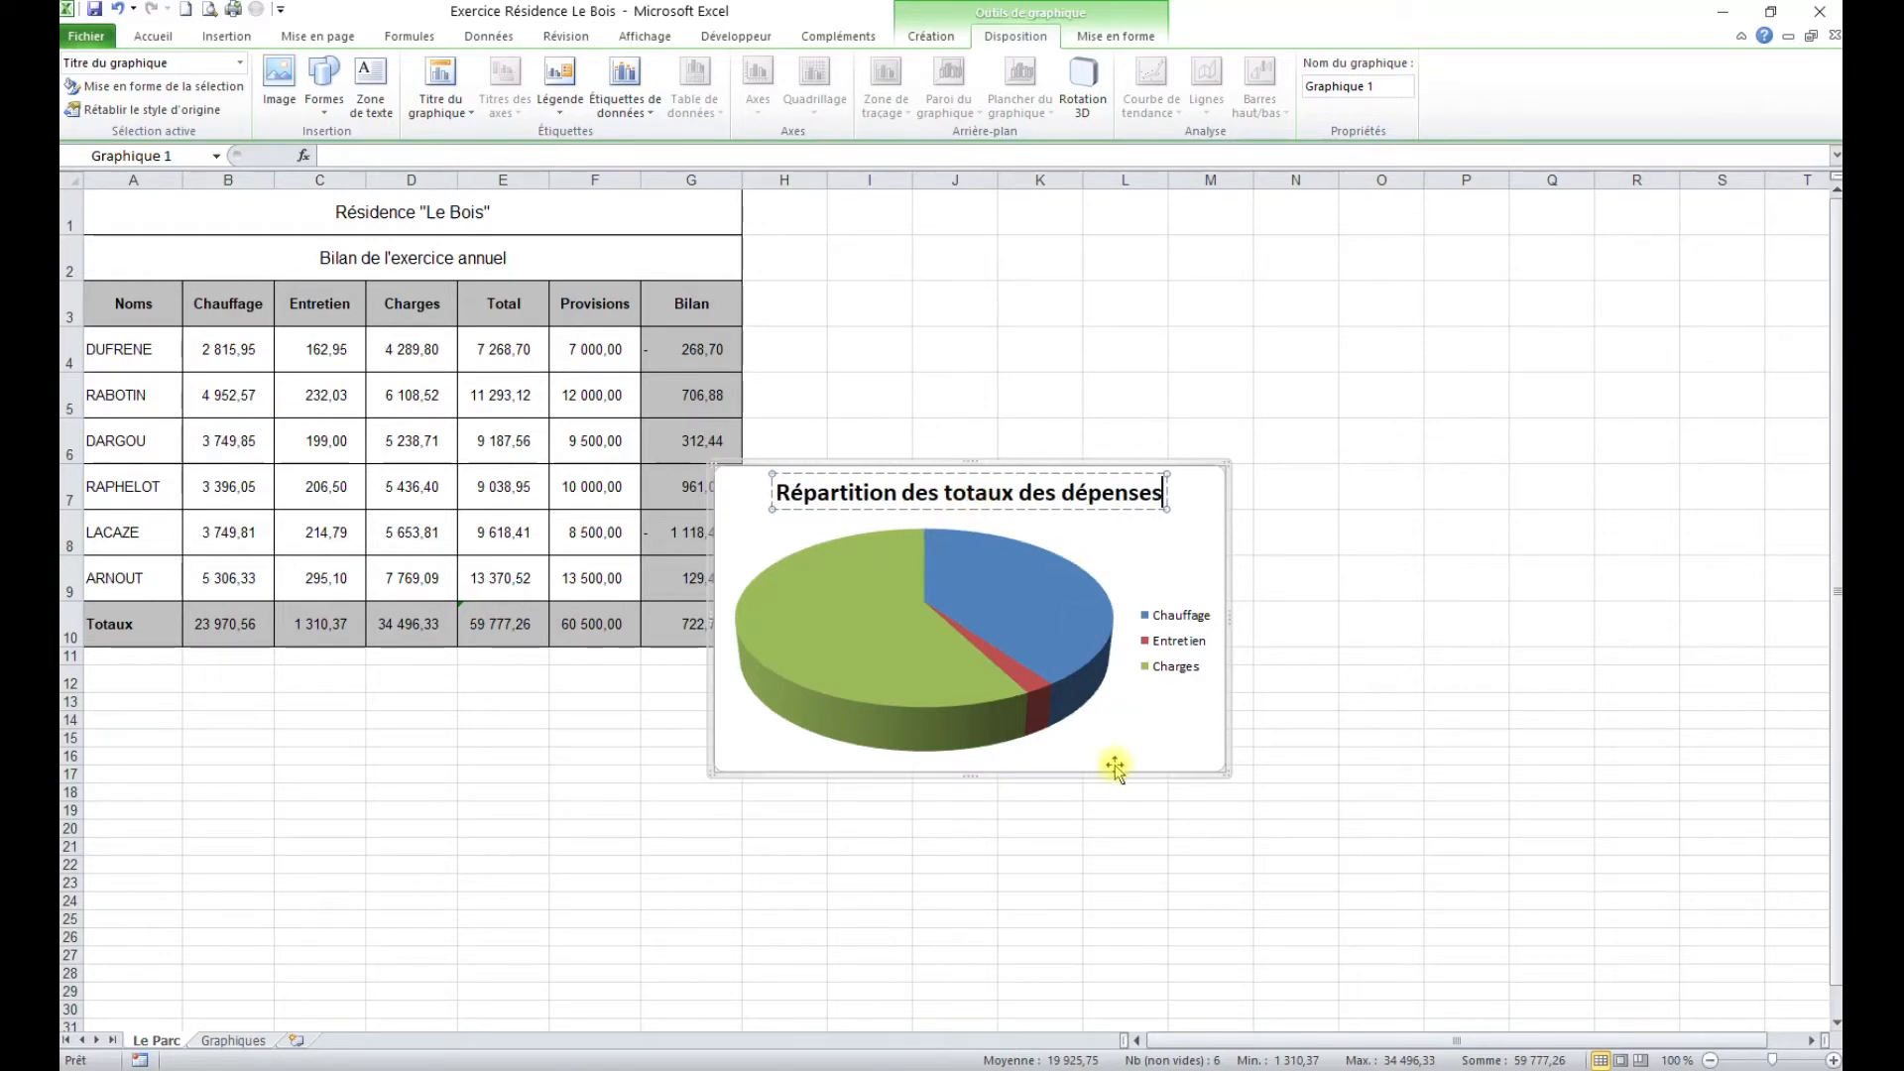
click(1140, 724)
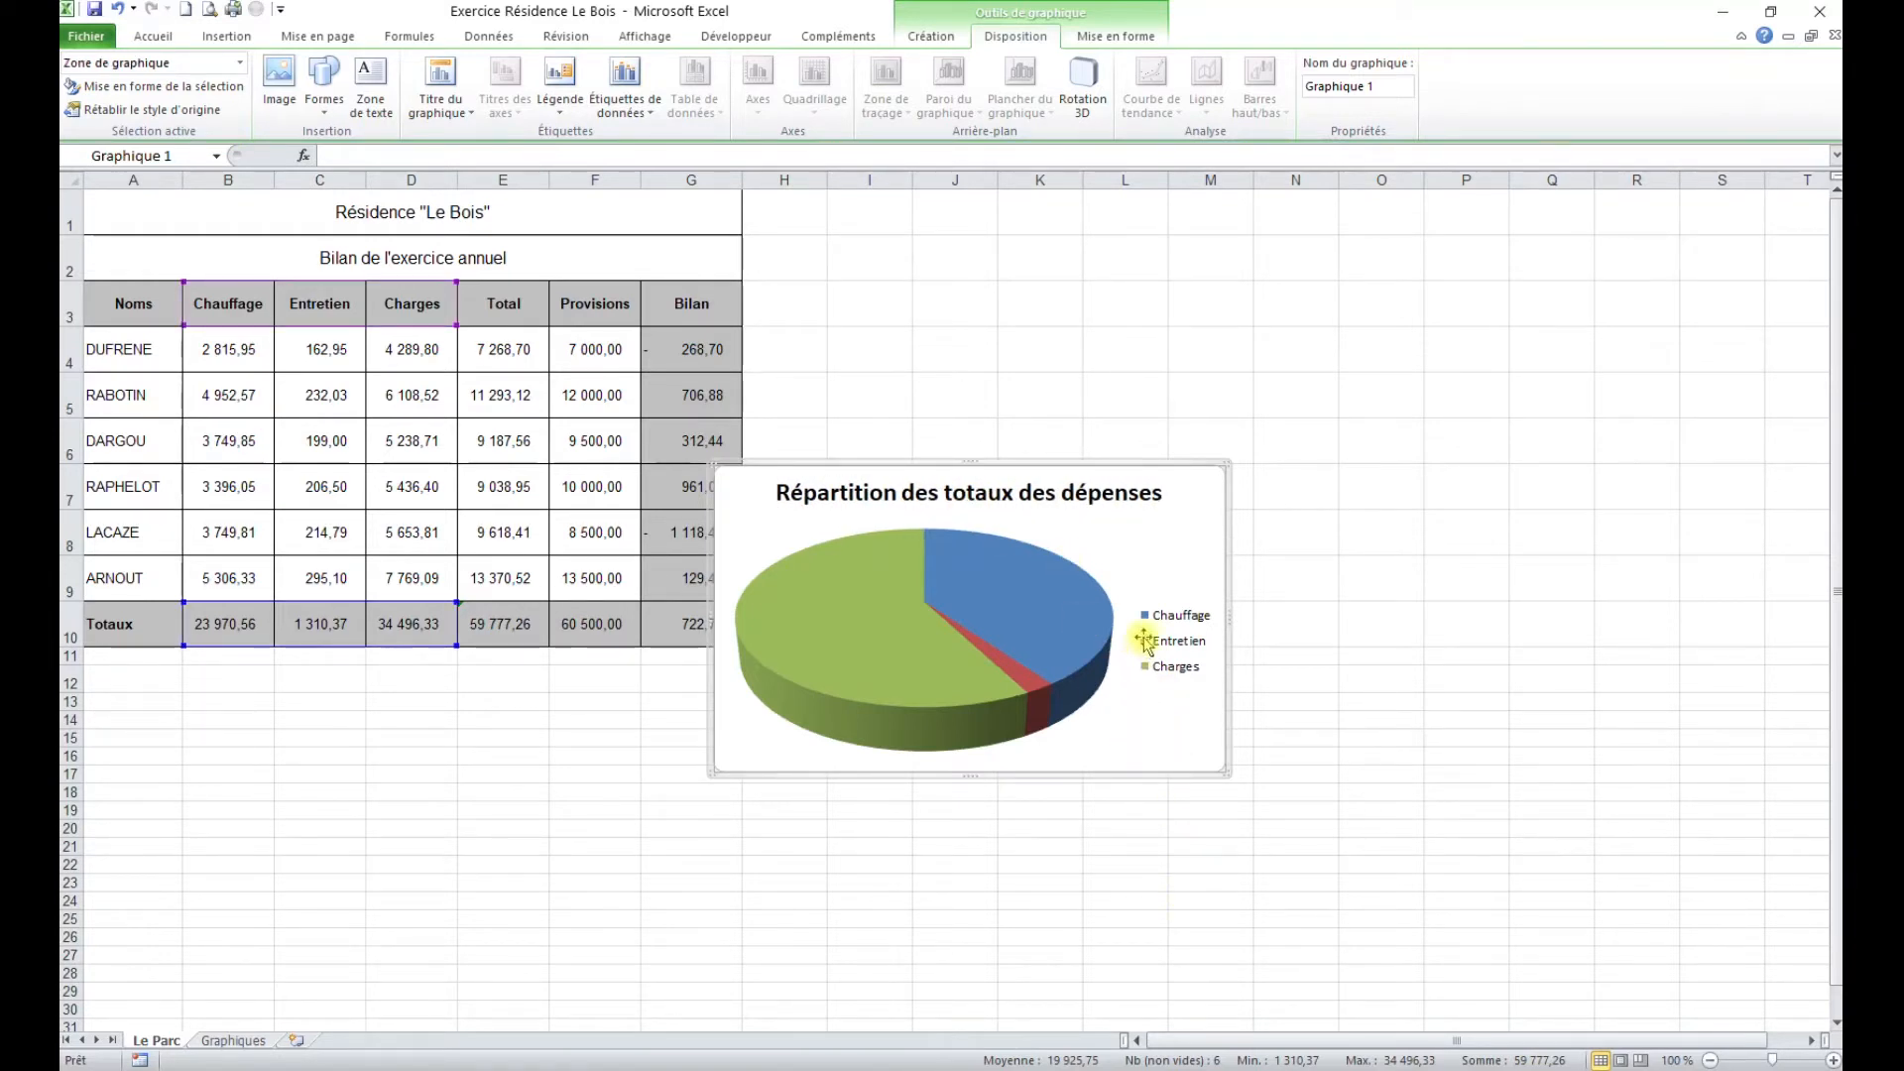
Apply the chart layout with category names and percentages, and move the Charges, Chauffage and Entretien labels outside the pie.
click(937, 42)
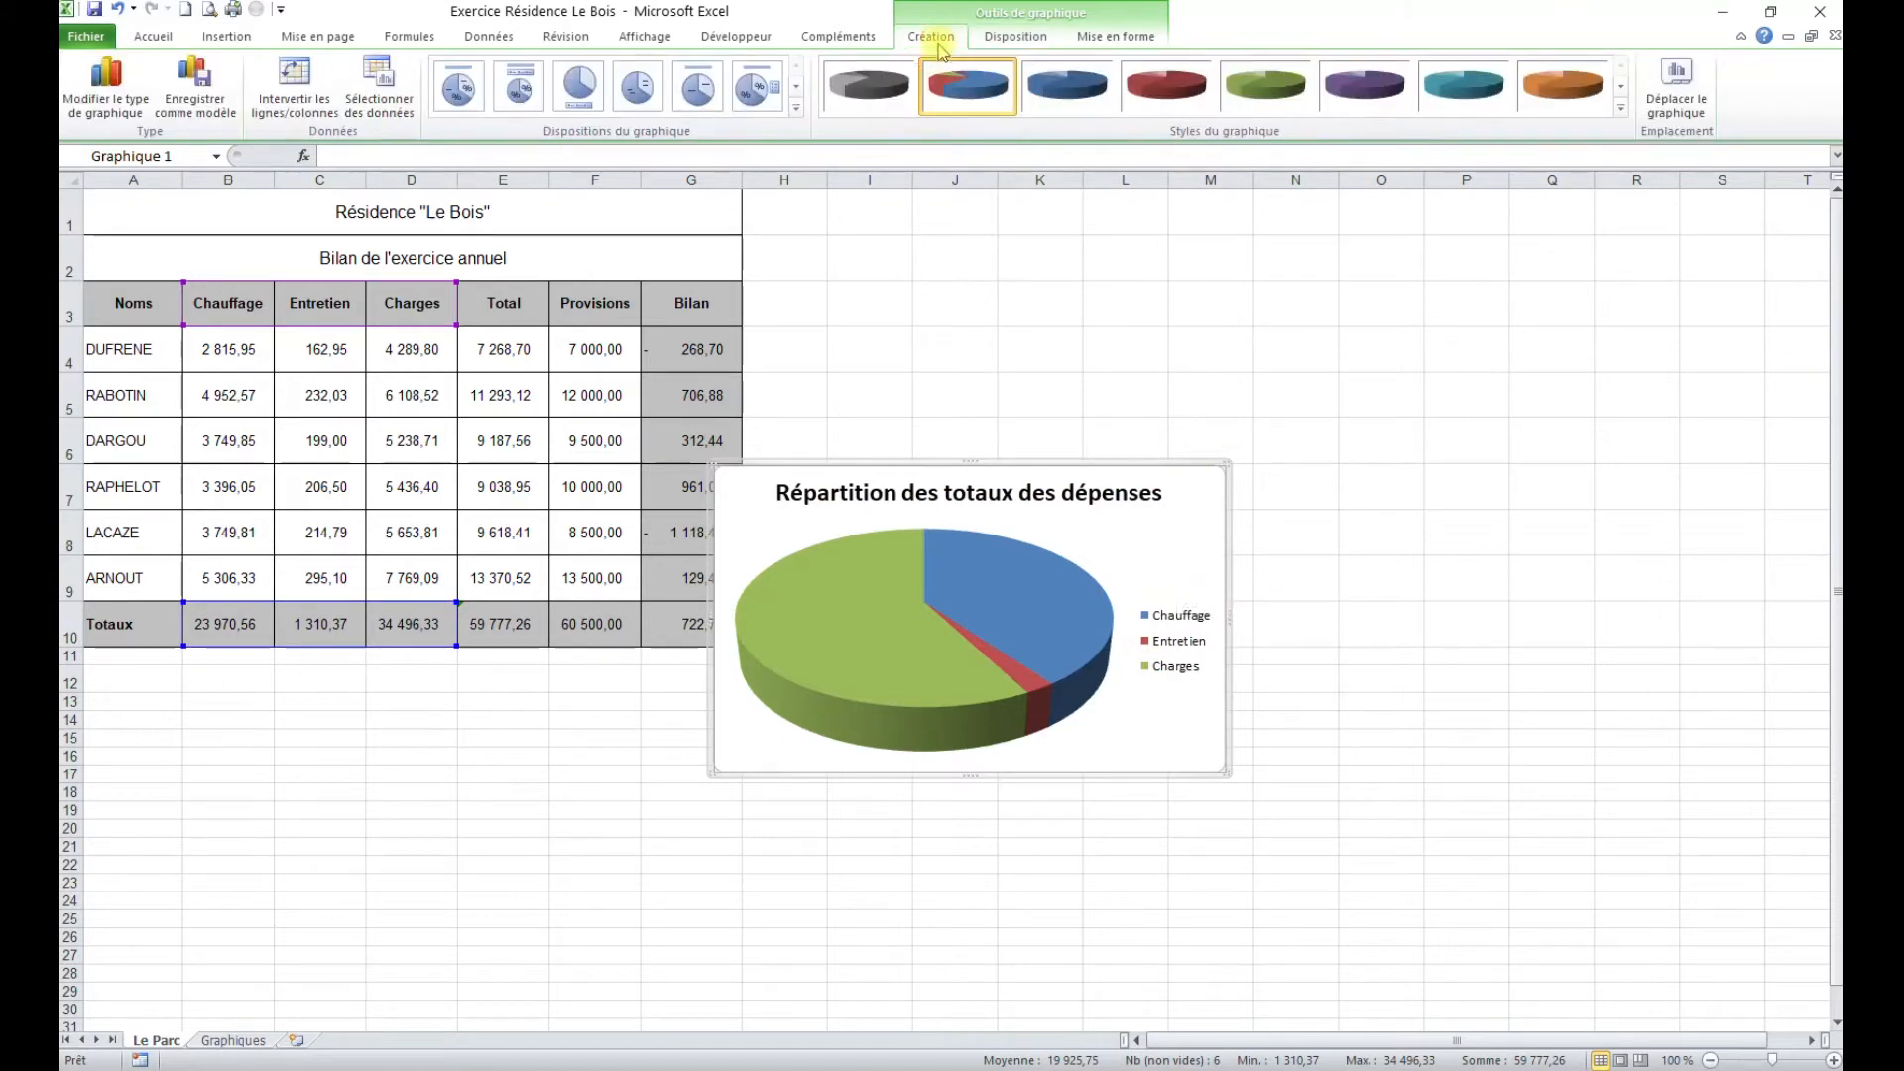
click(466, 107)
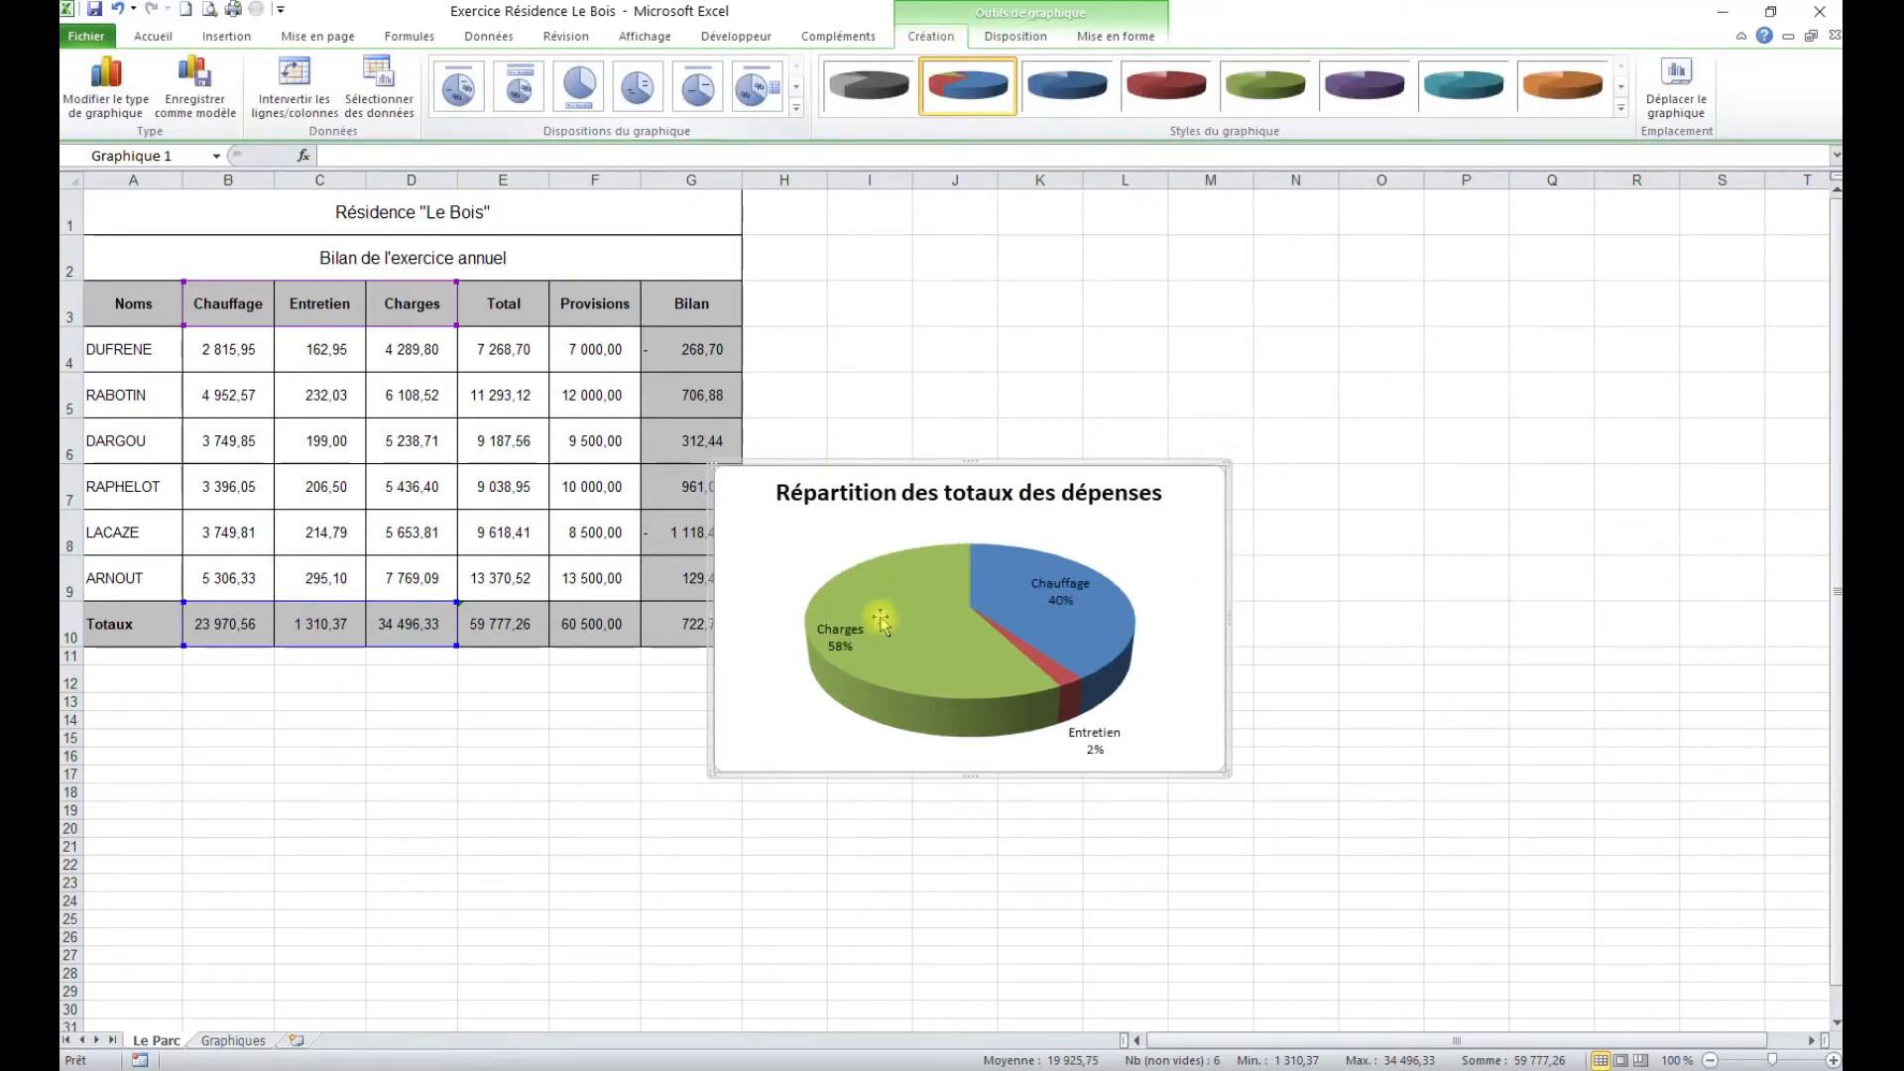
drag(838, 640, 757, 598)
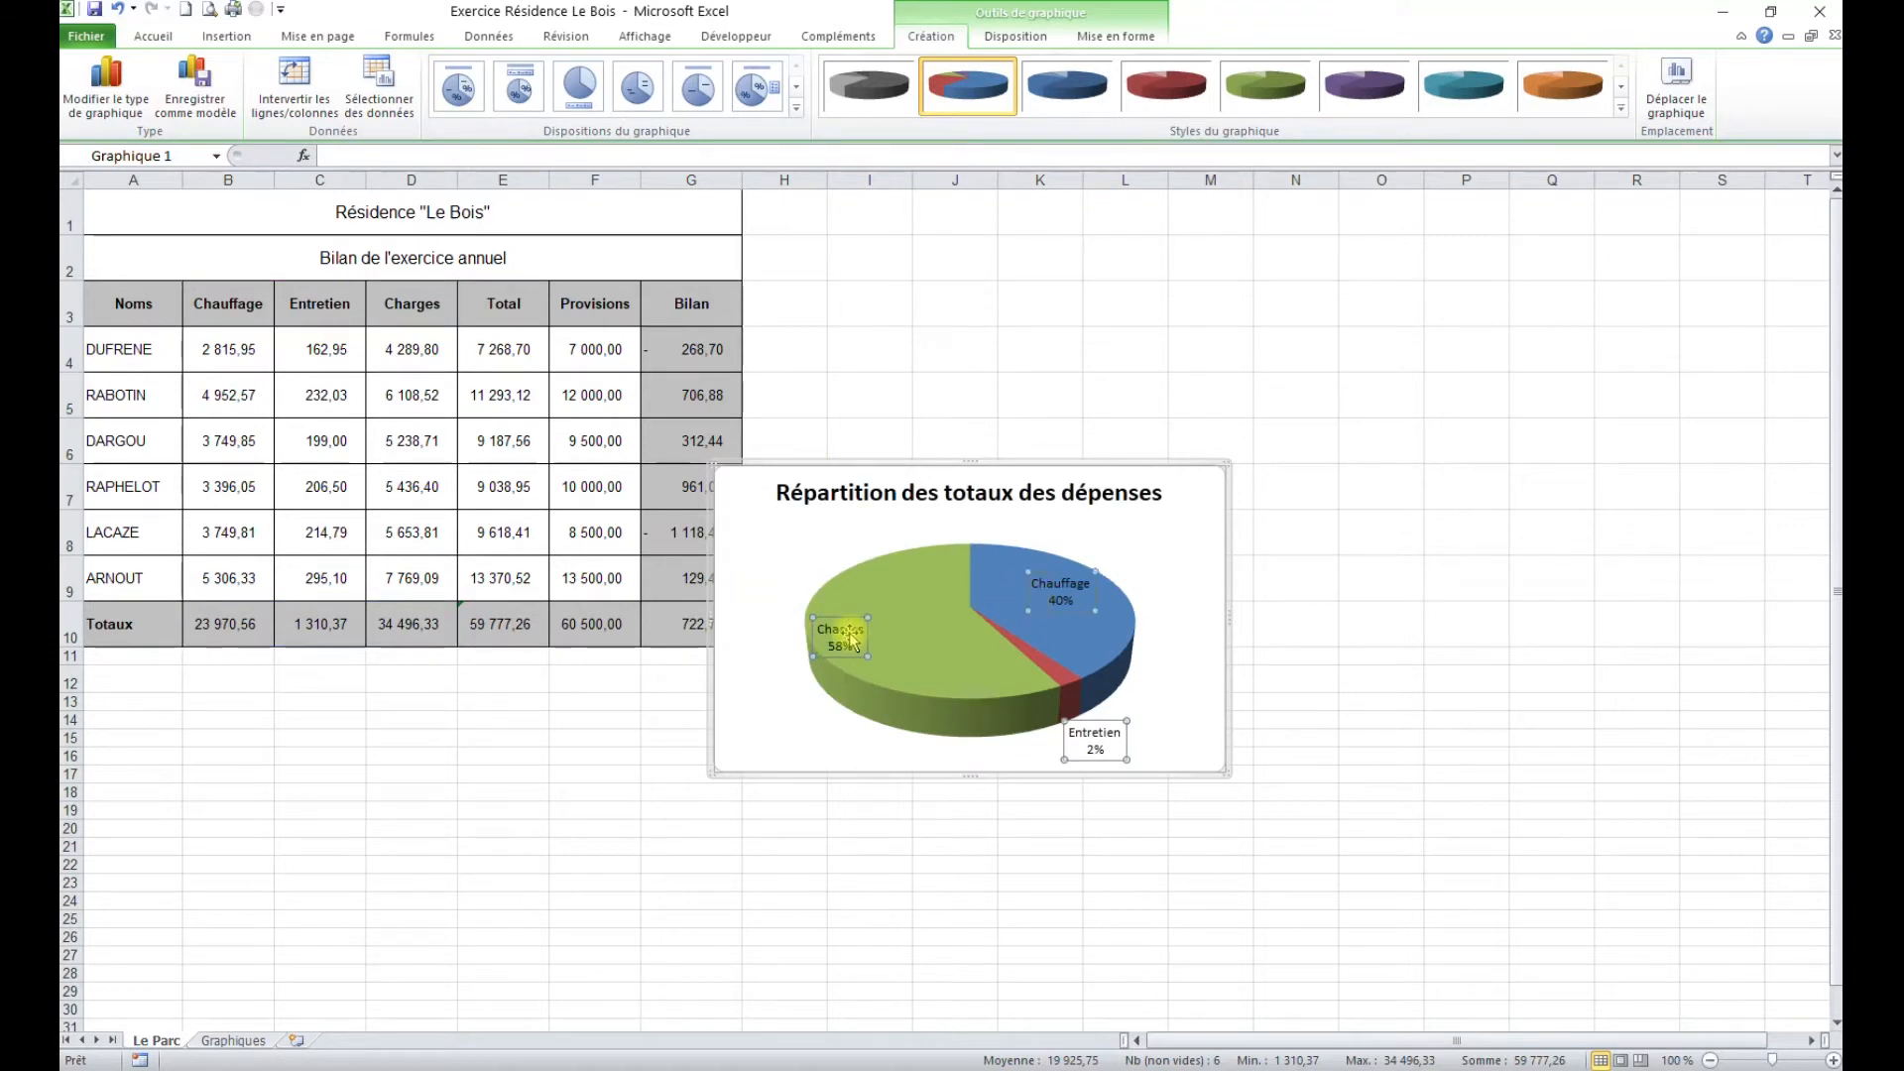
drag(1061, 592, 1166, 561)
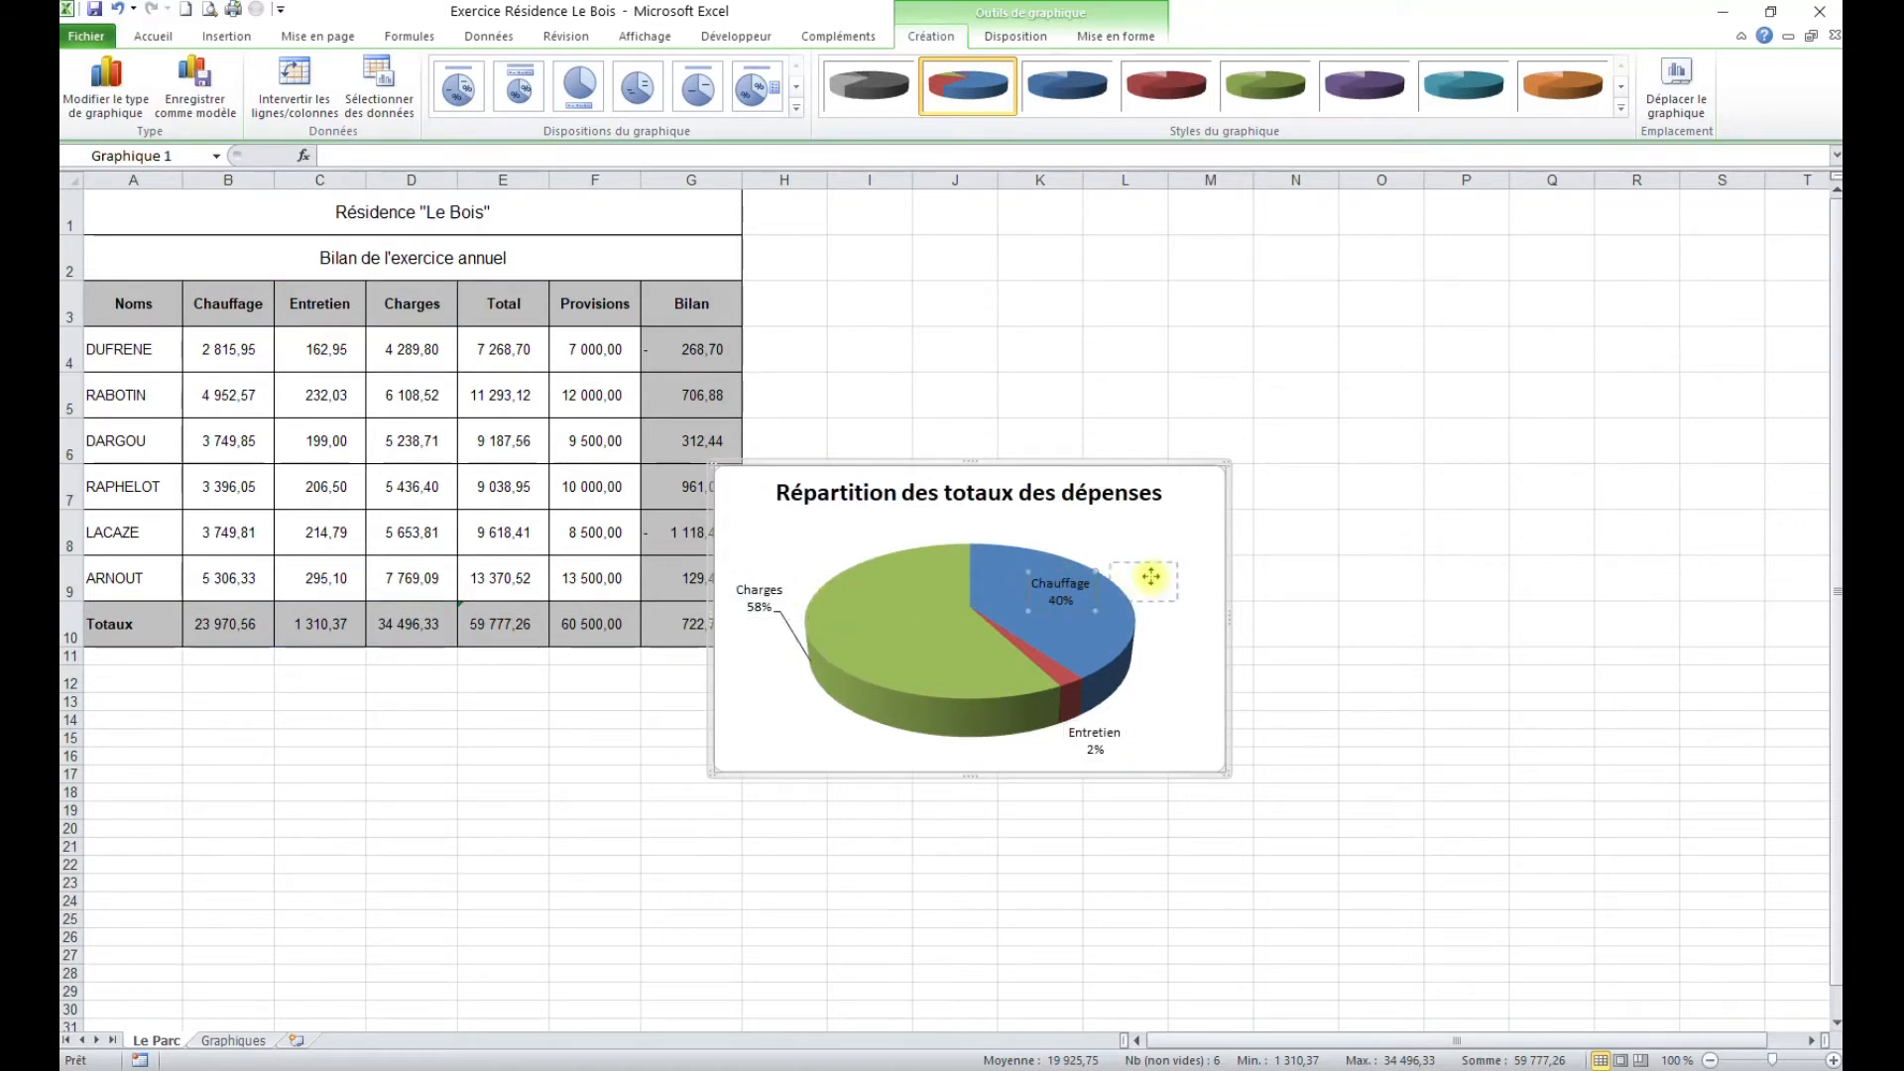
drag(1097, 744, 1200, 710)
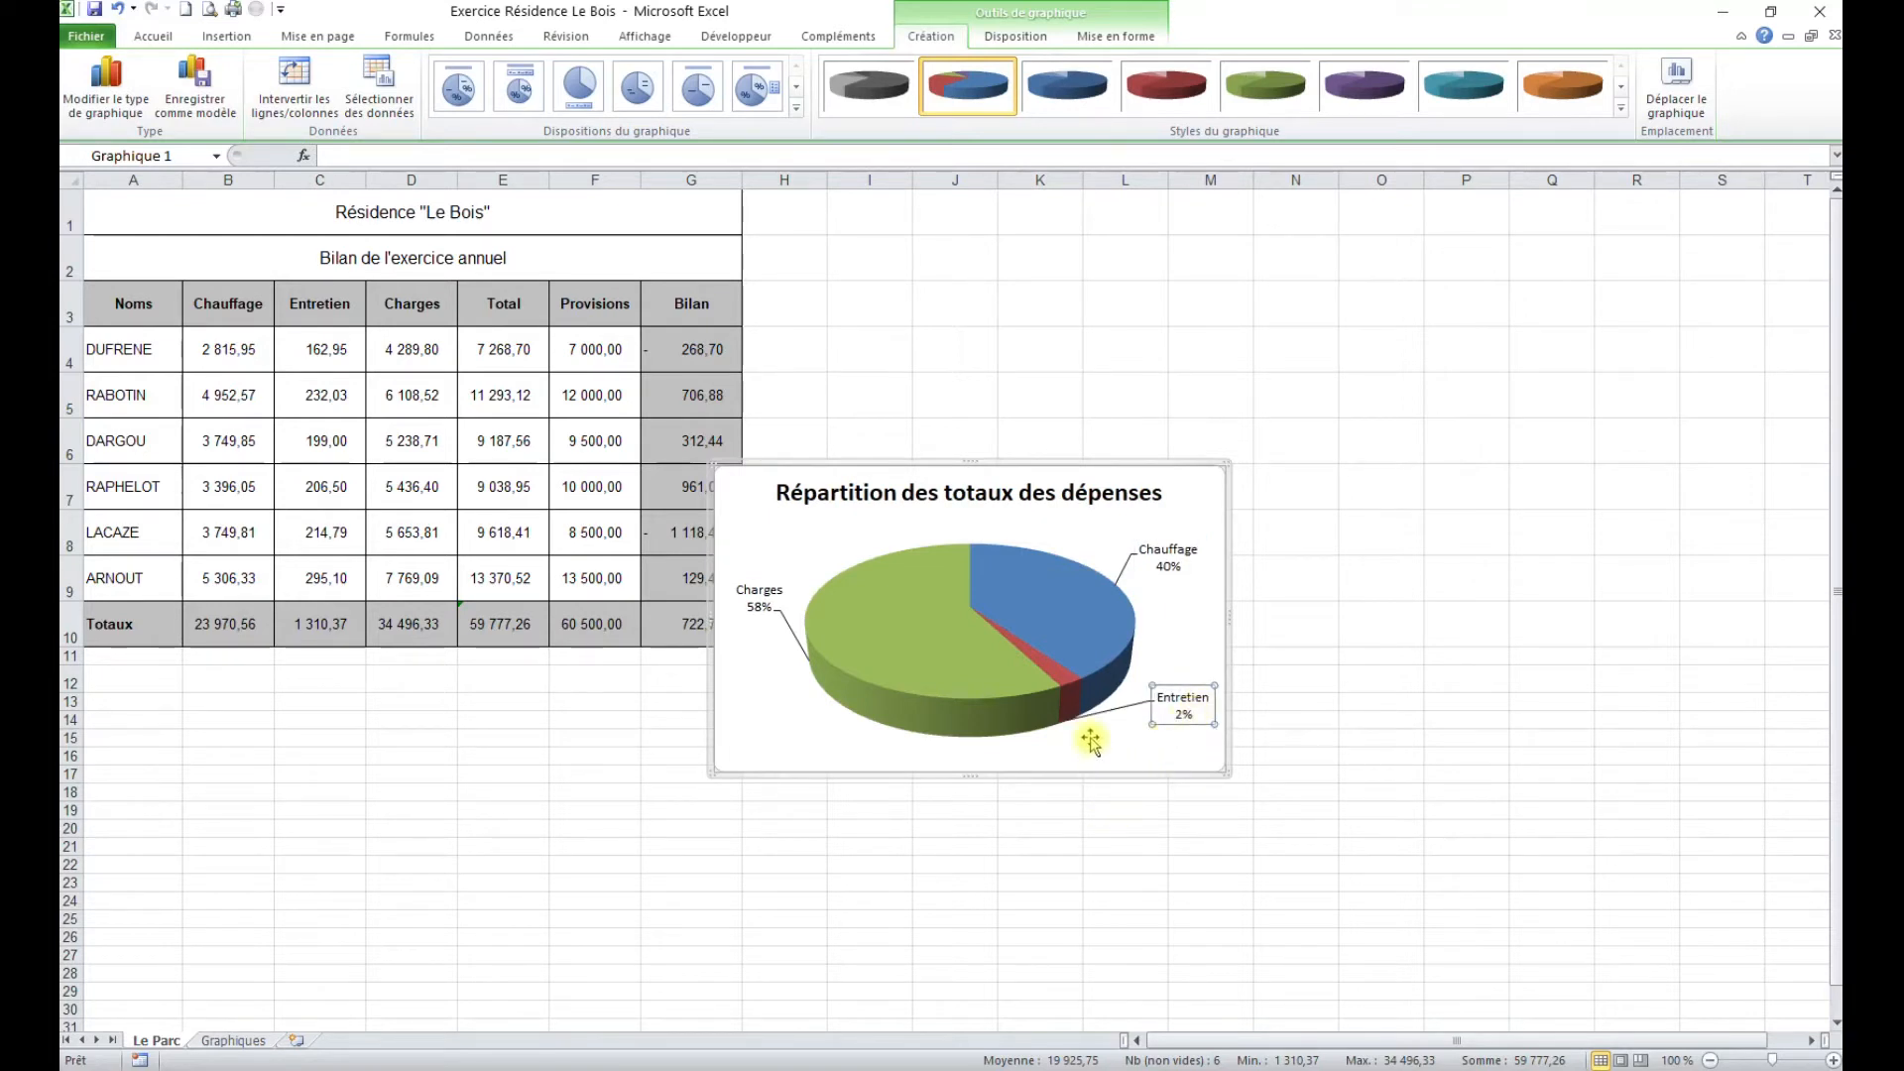
Pull the Entretien slice slightly out of the pie.
click(1070, 690)
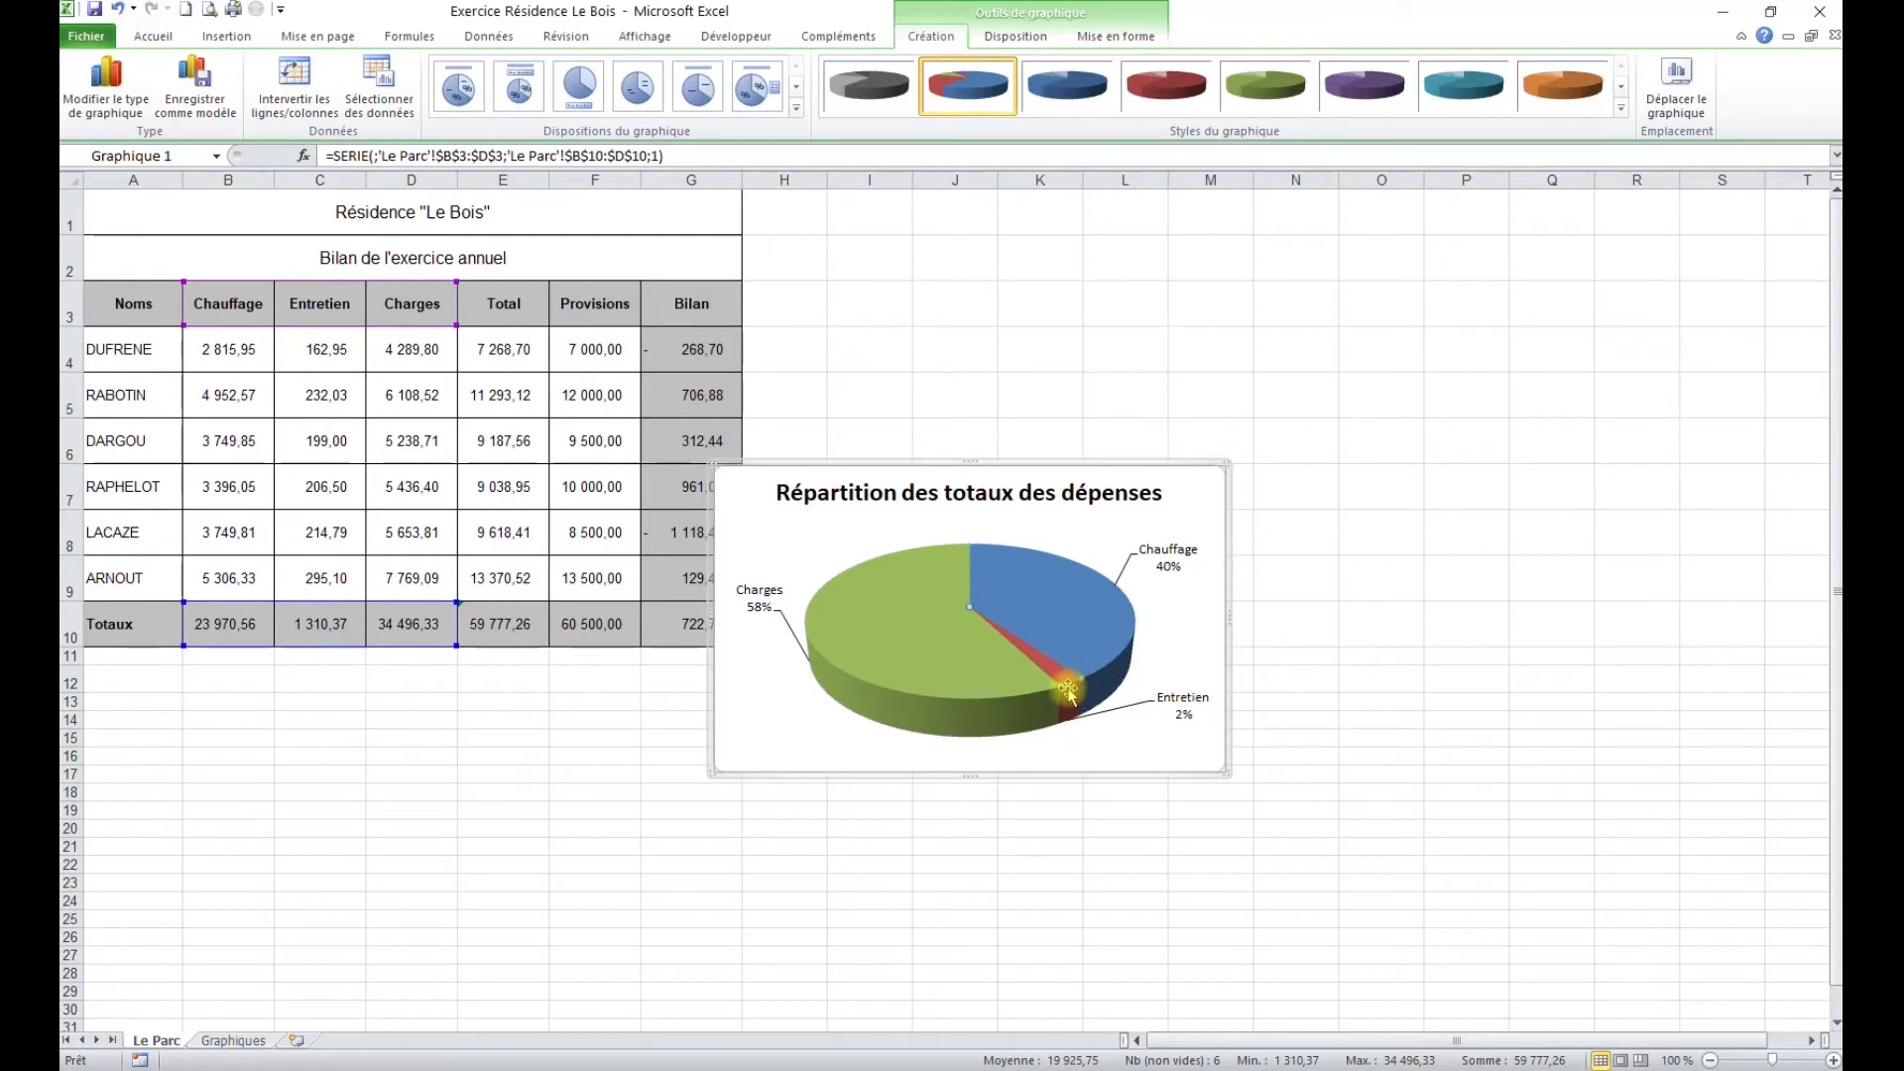
drag(1058, 676, 1085, 724)
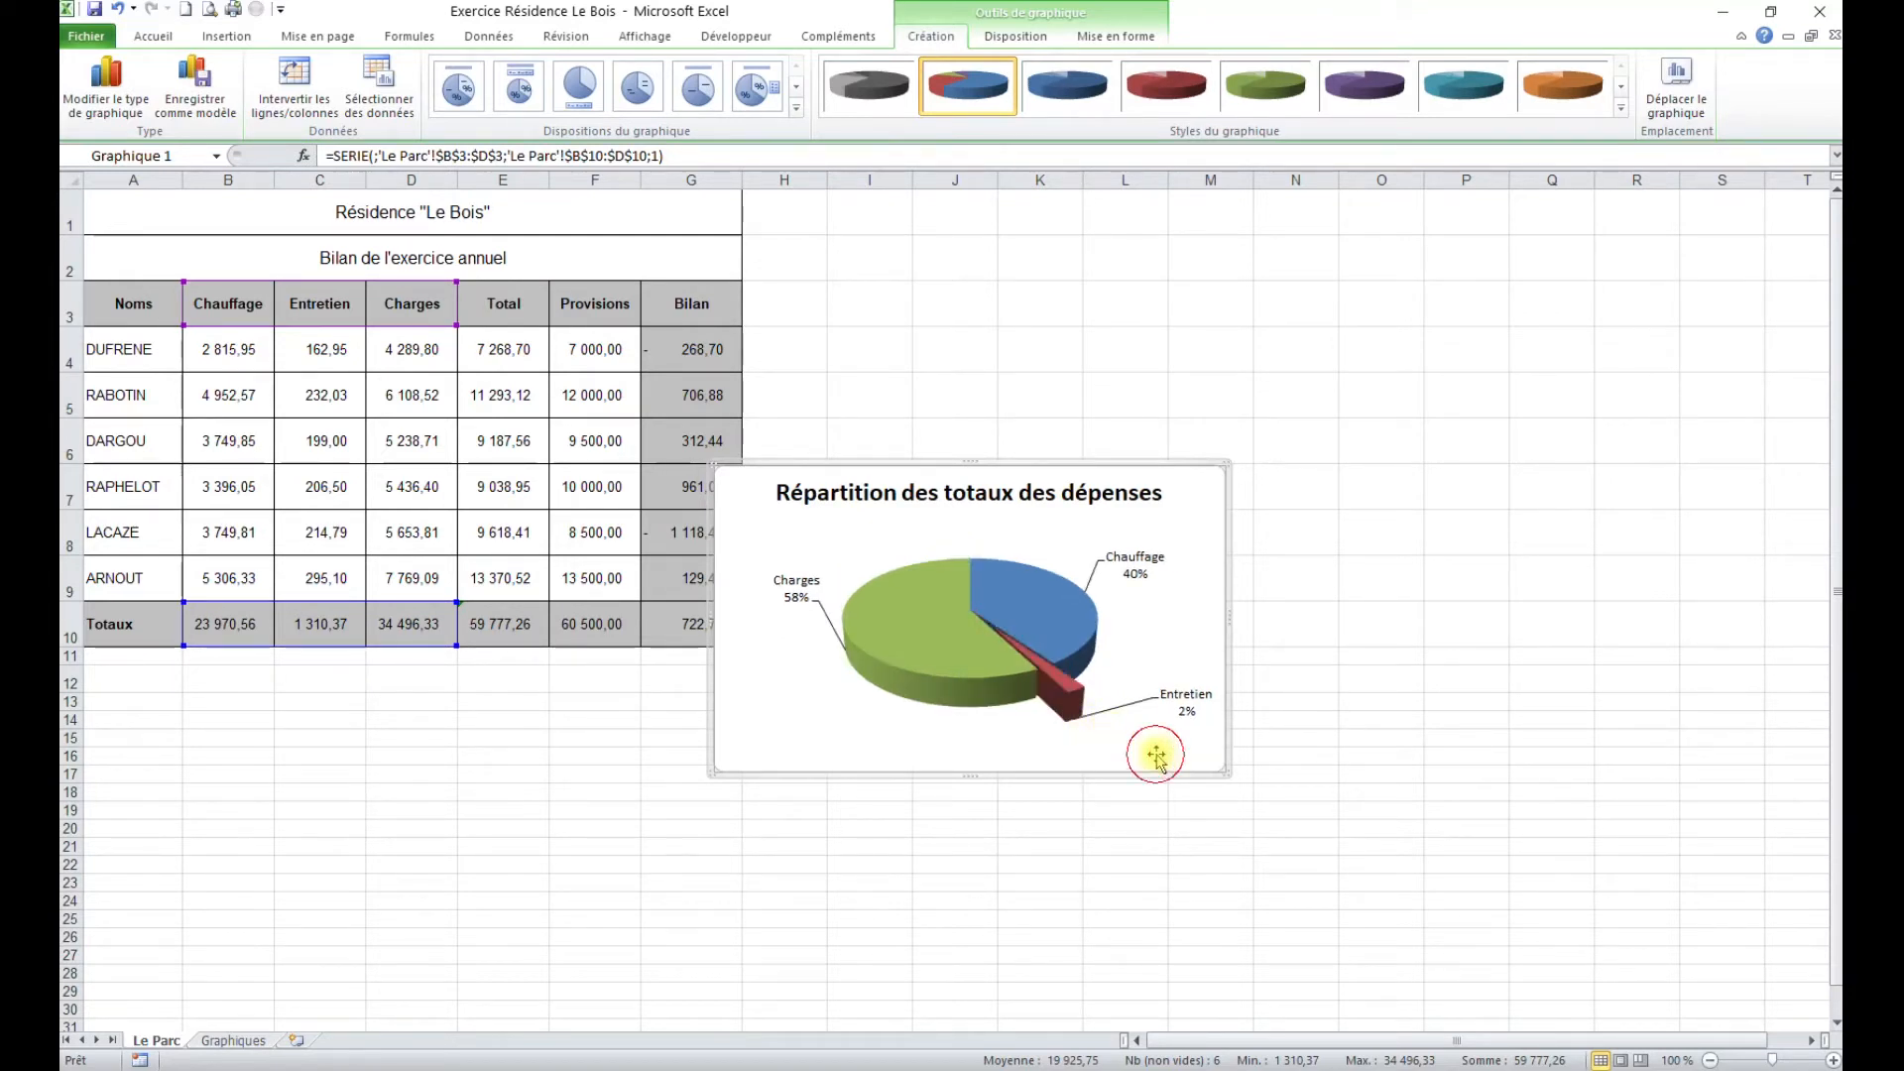
Move the pie chart from the Le Parc sheet to the Graphiques sheet.
click(1205, 617)
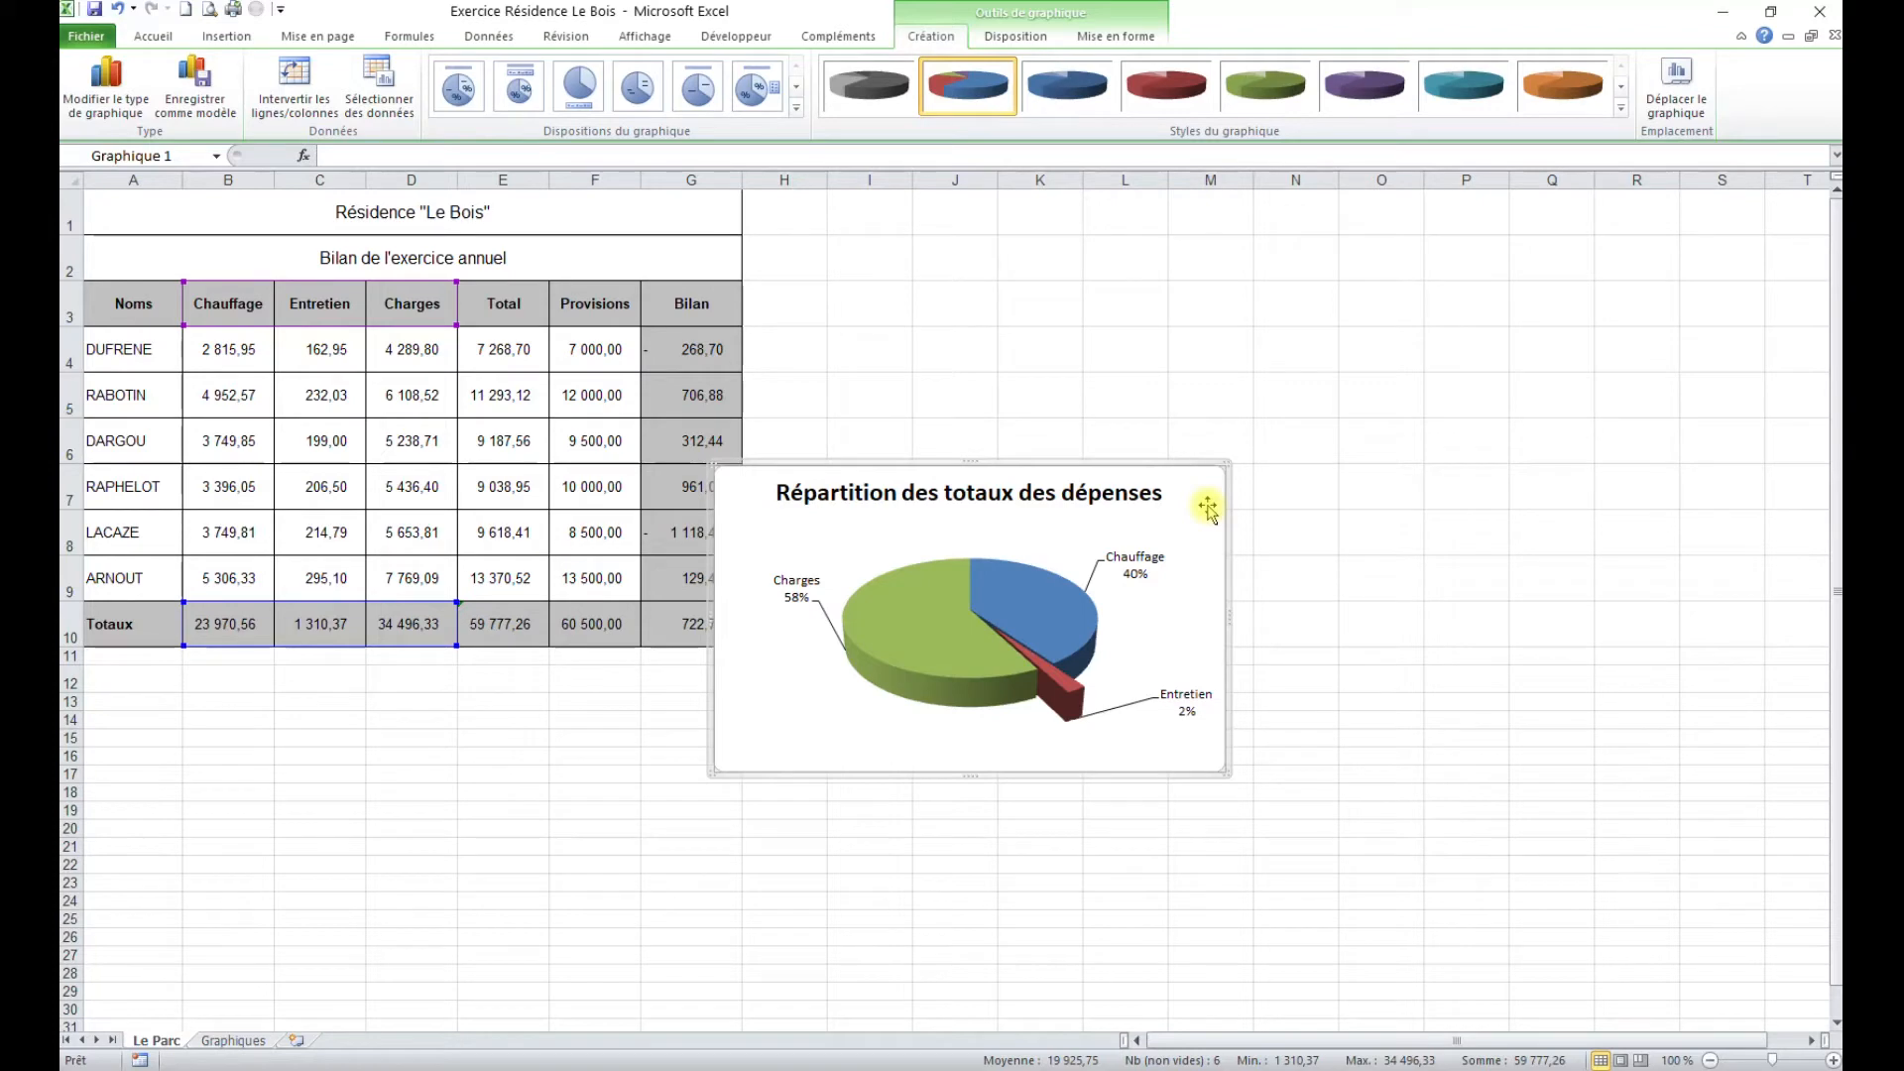
key(ctrl+x)
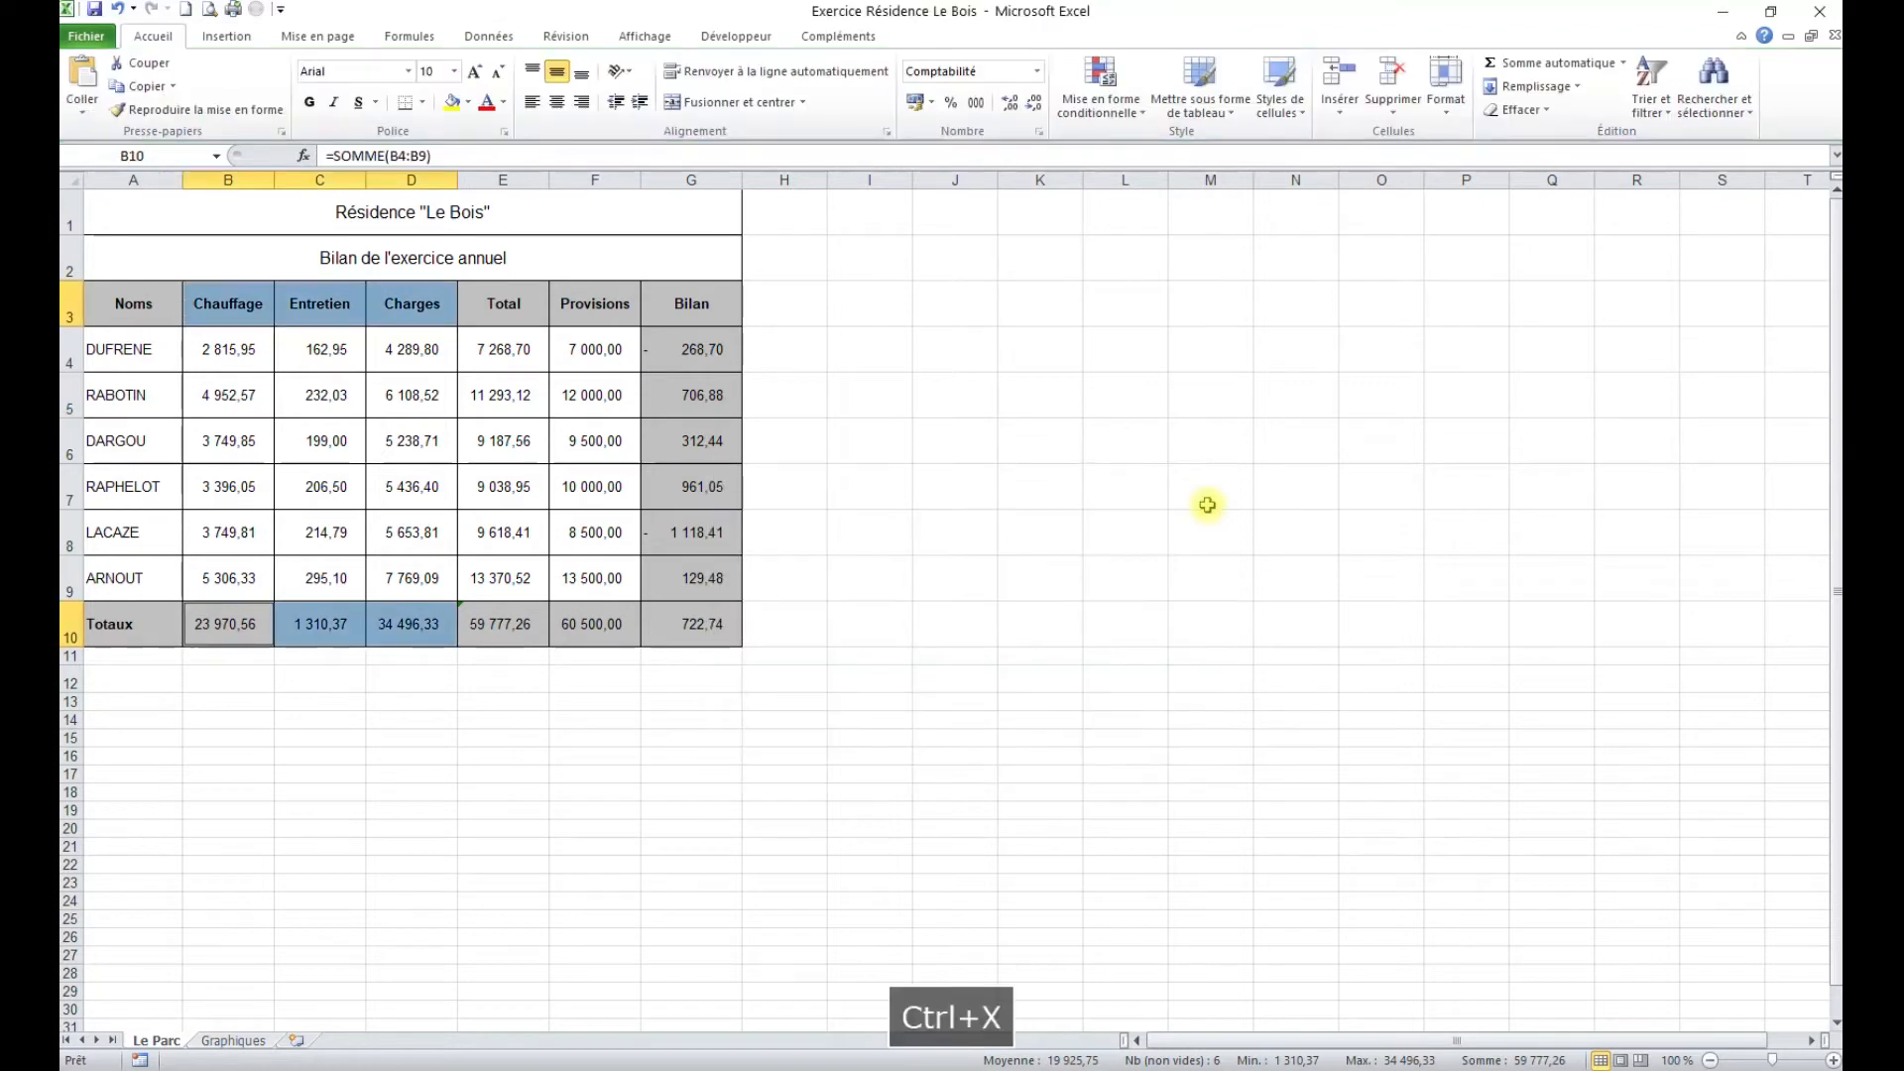
click(234, 1041)
key(ctrl+v)
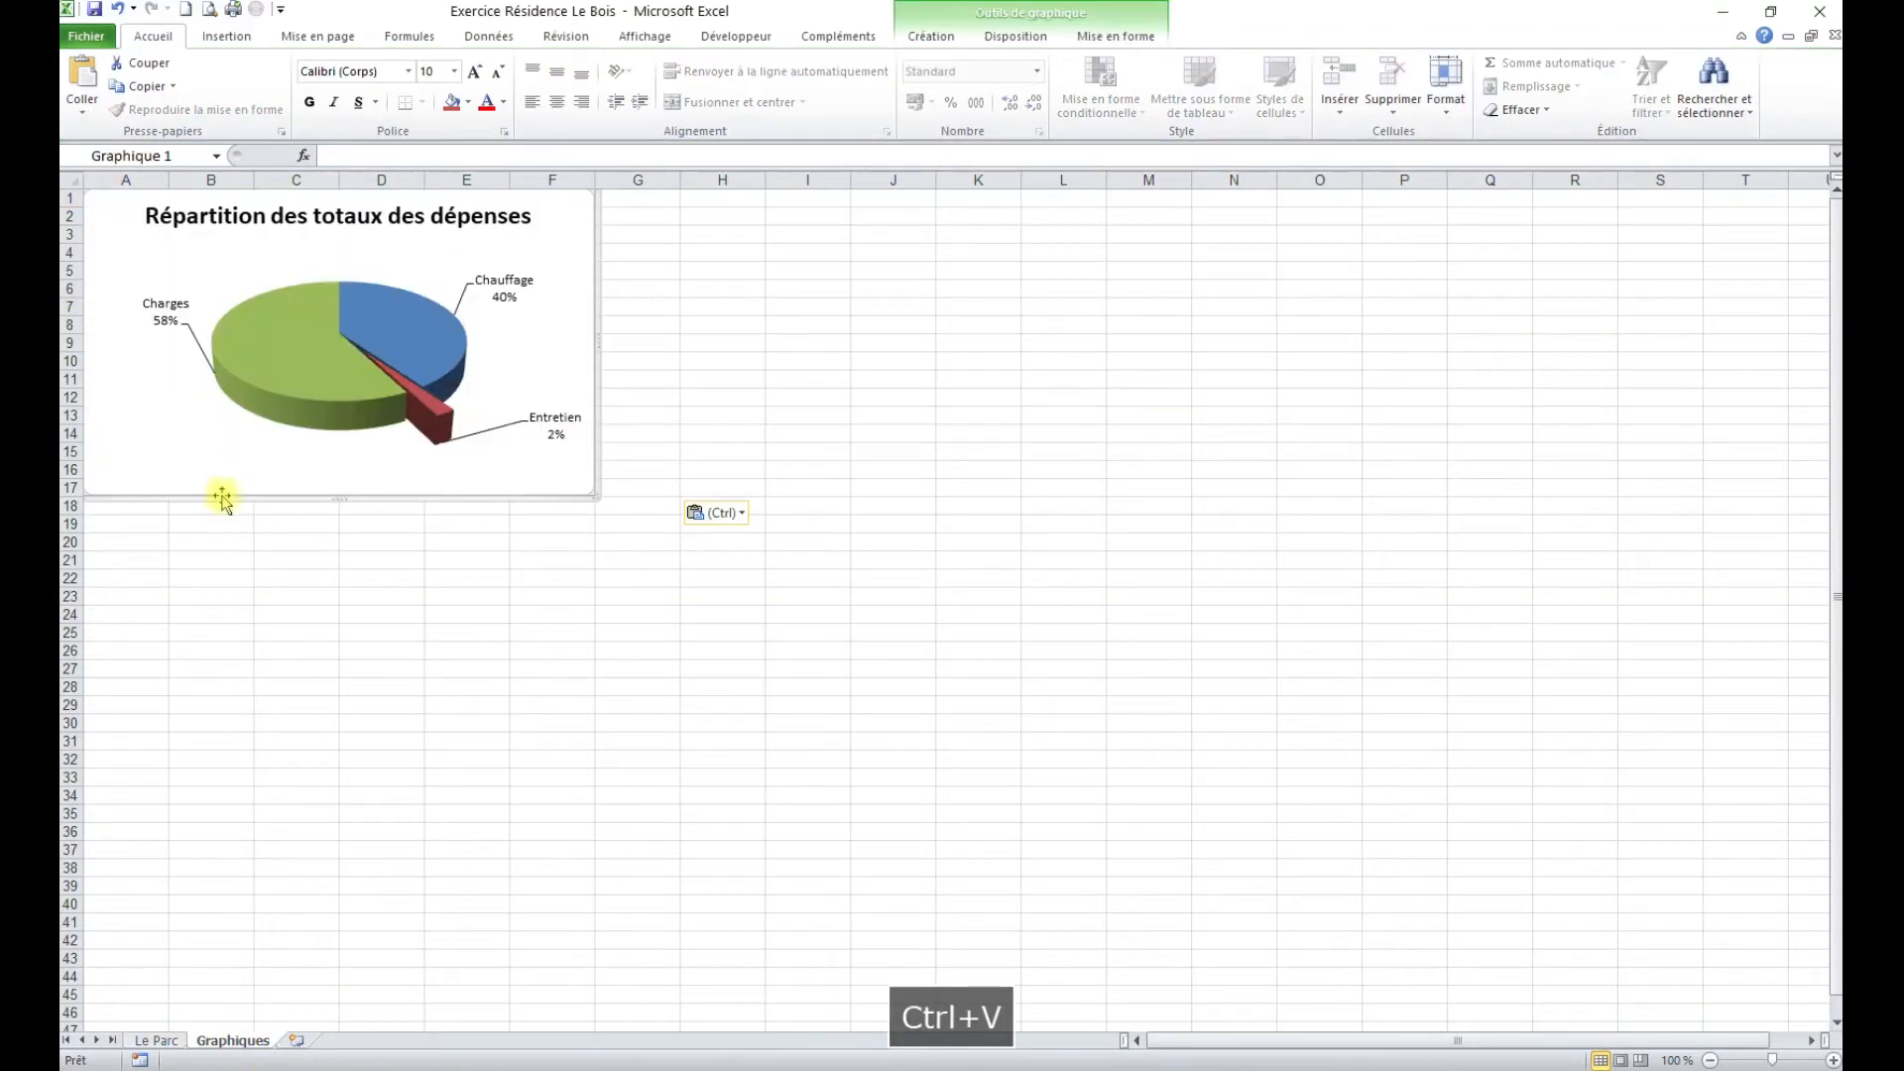
click(309, 609)
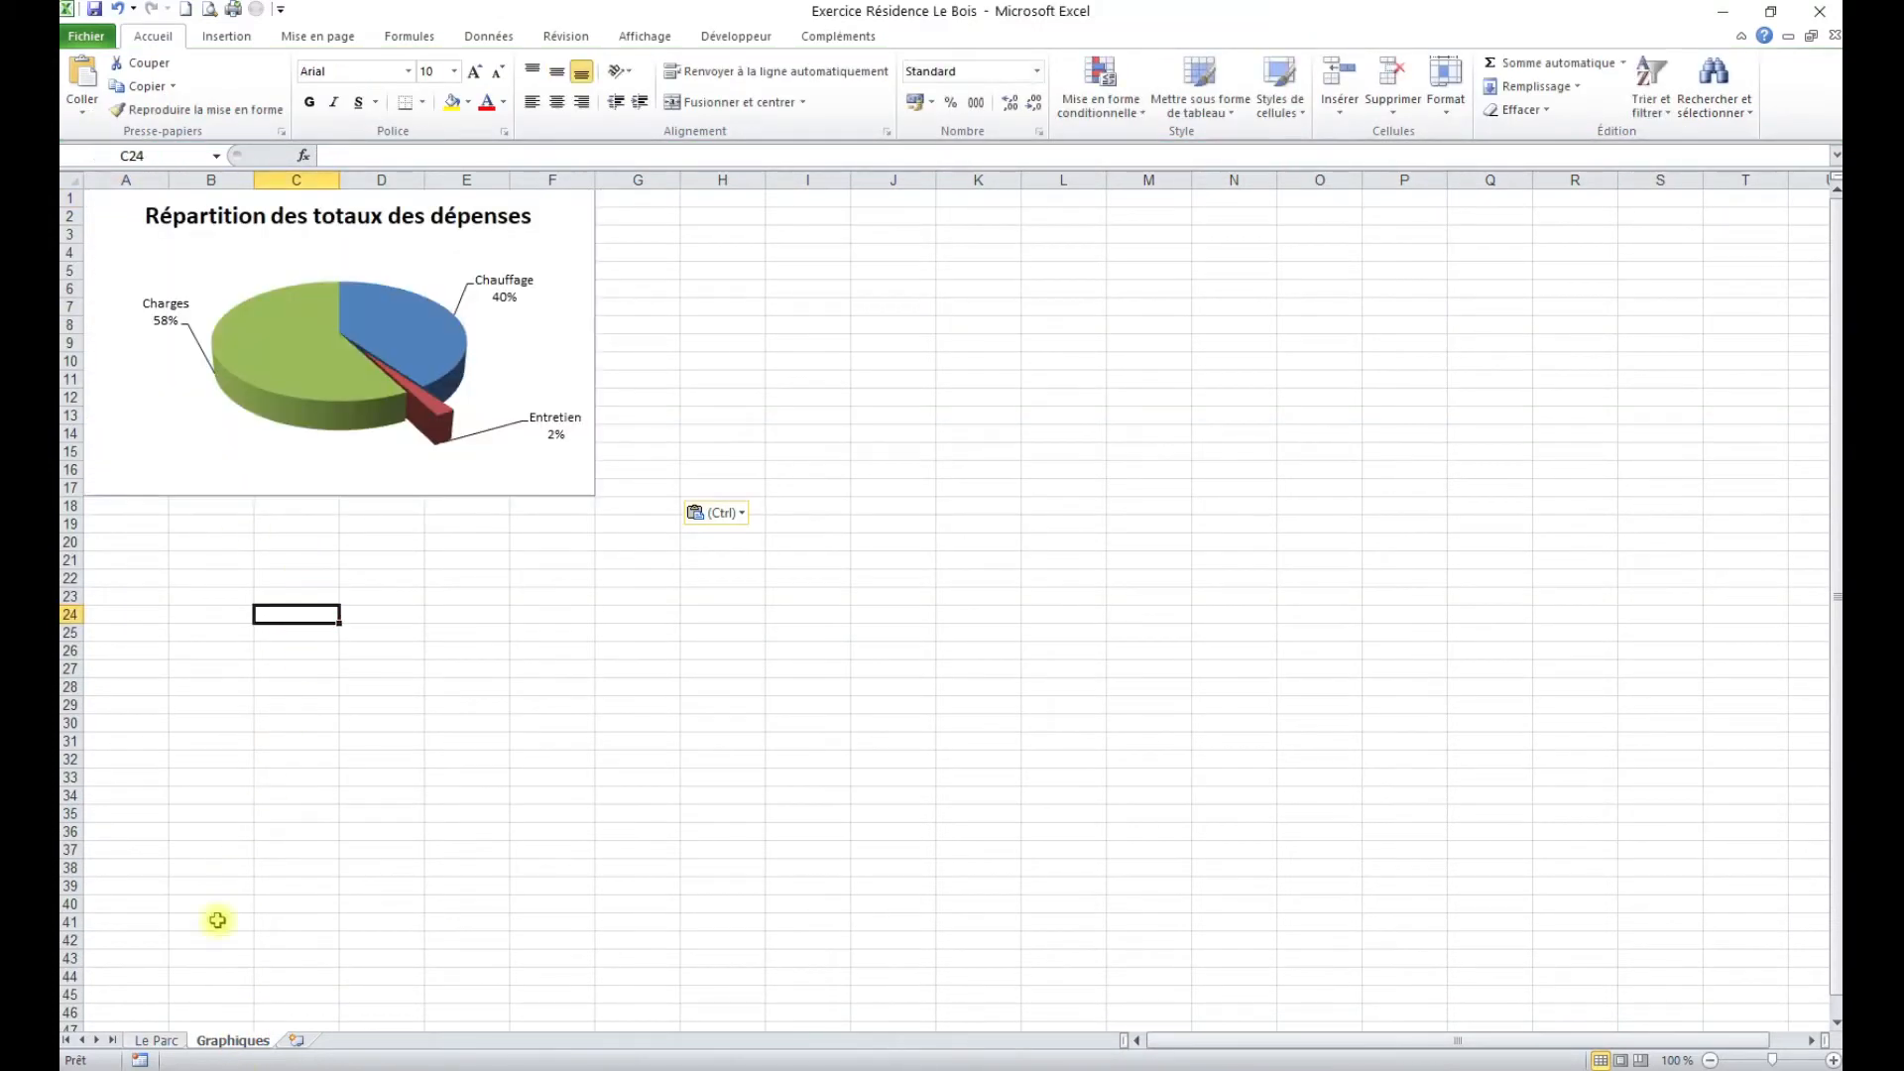
On the Le Parc sheet, insert a 2D clustered column chart from A3:A9 and G3:G9, and shift it up towards the table.
click(167, 1040)
click(420, 760)
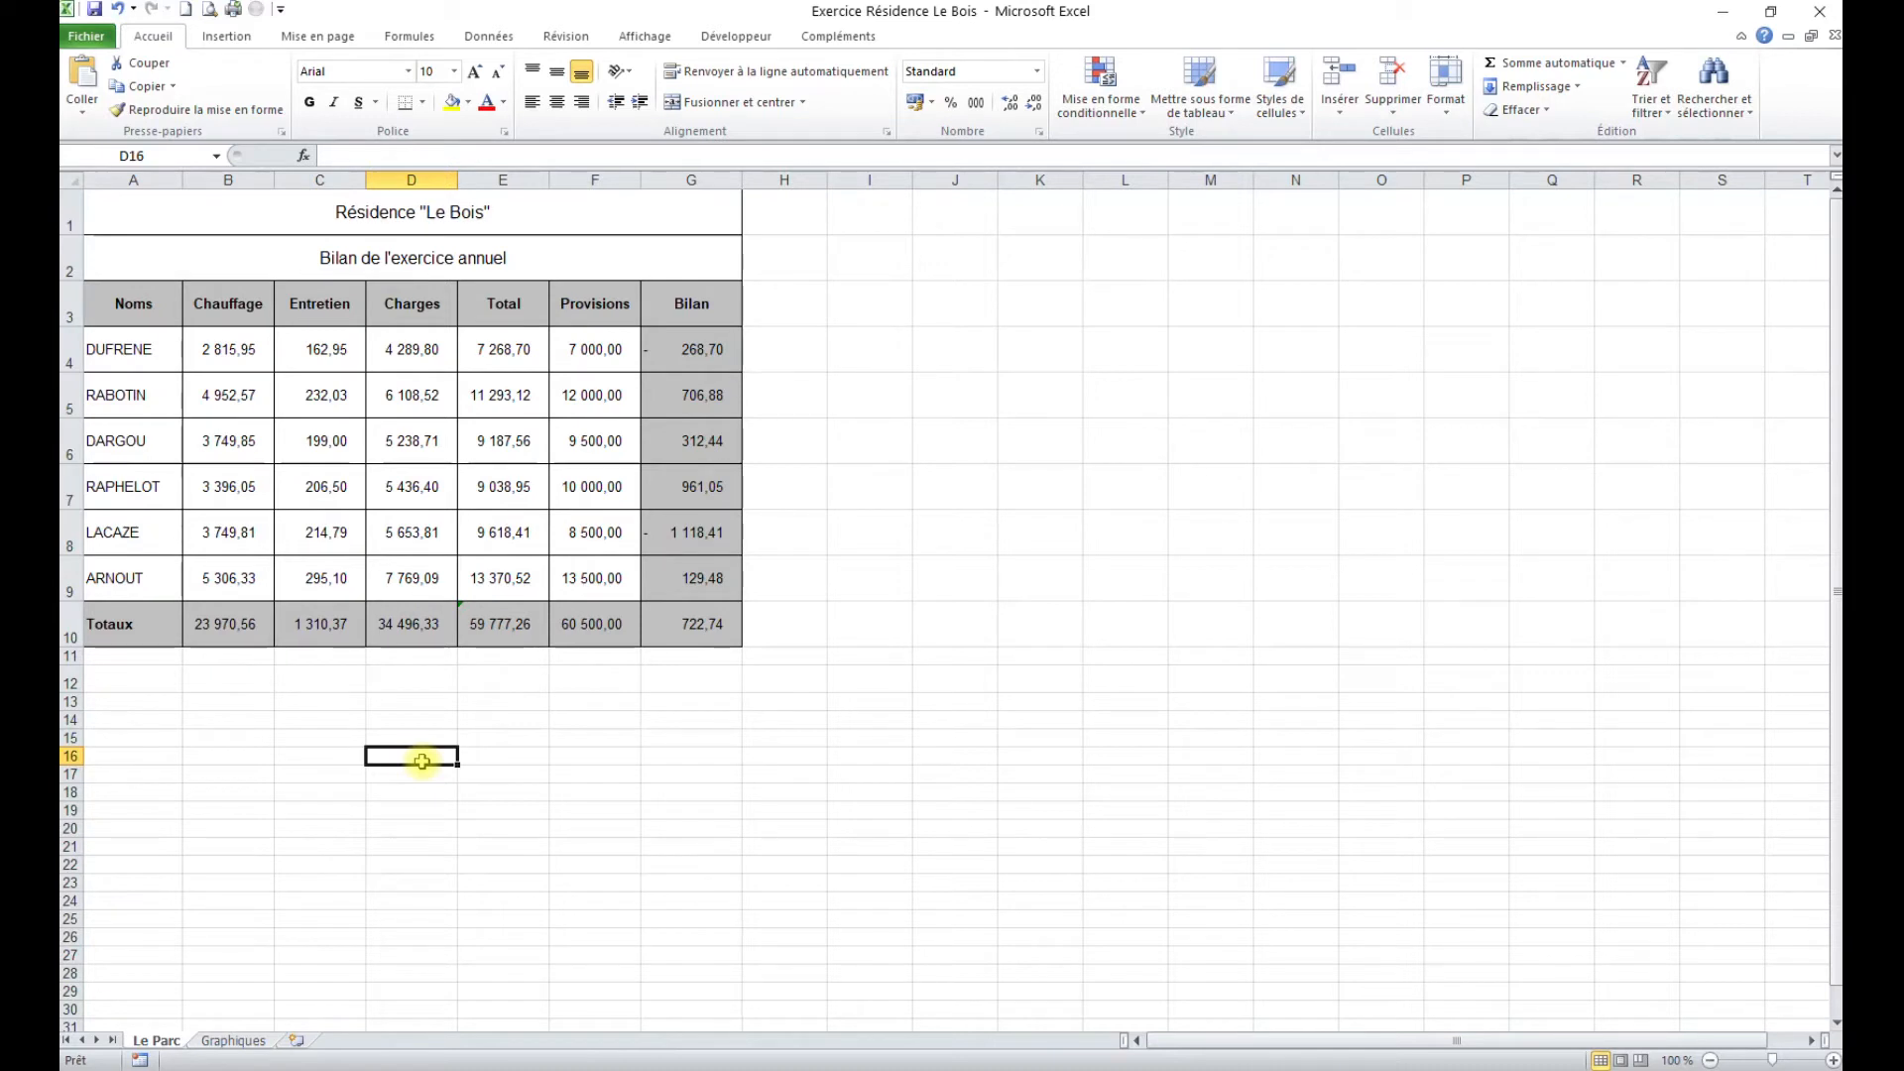
drag(675, 316, 685, 647)
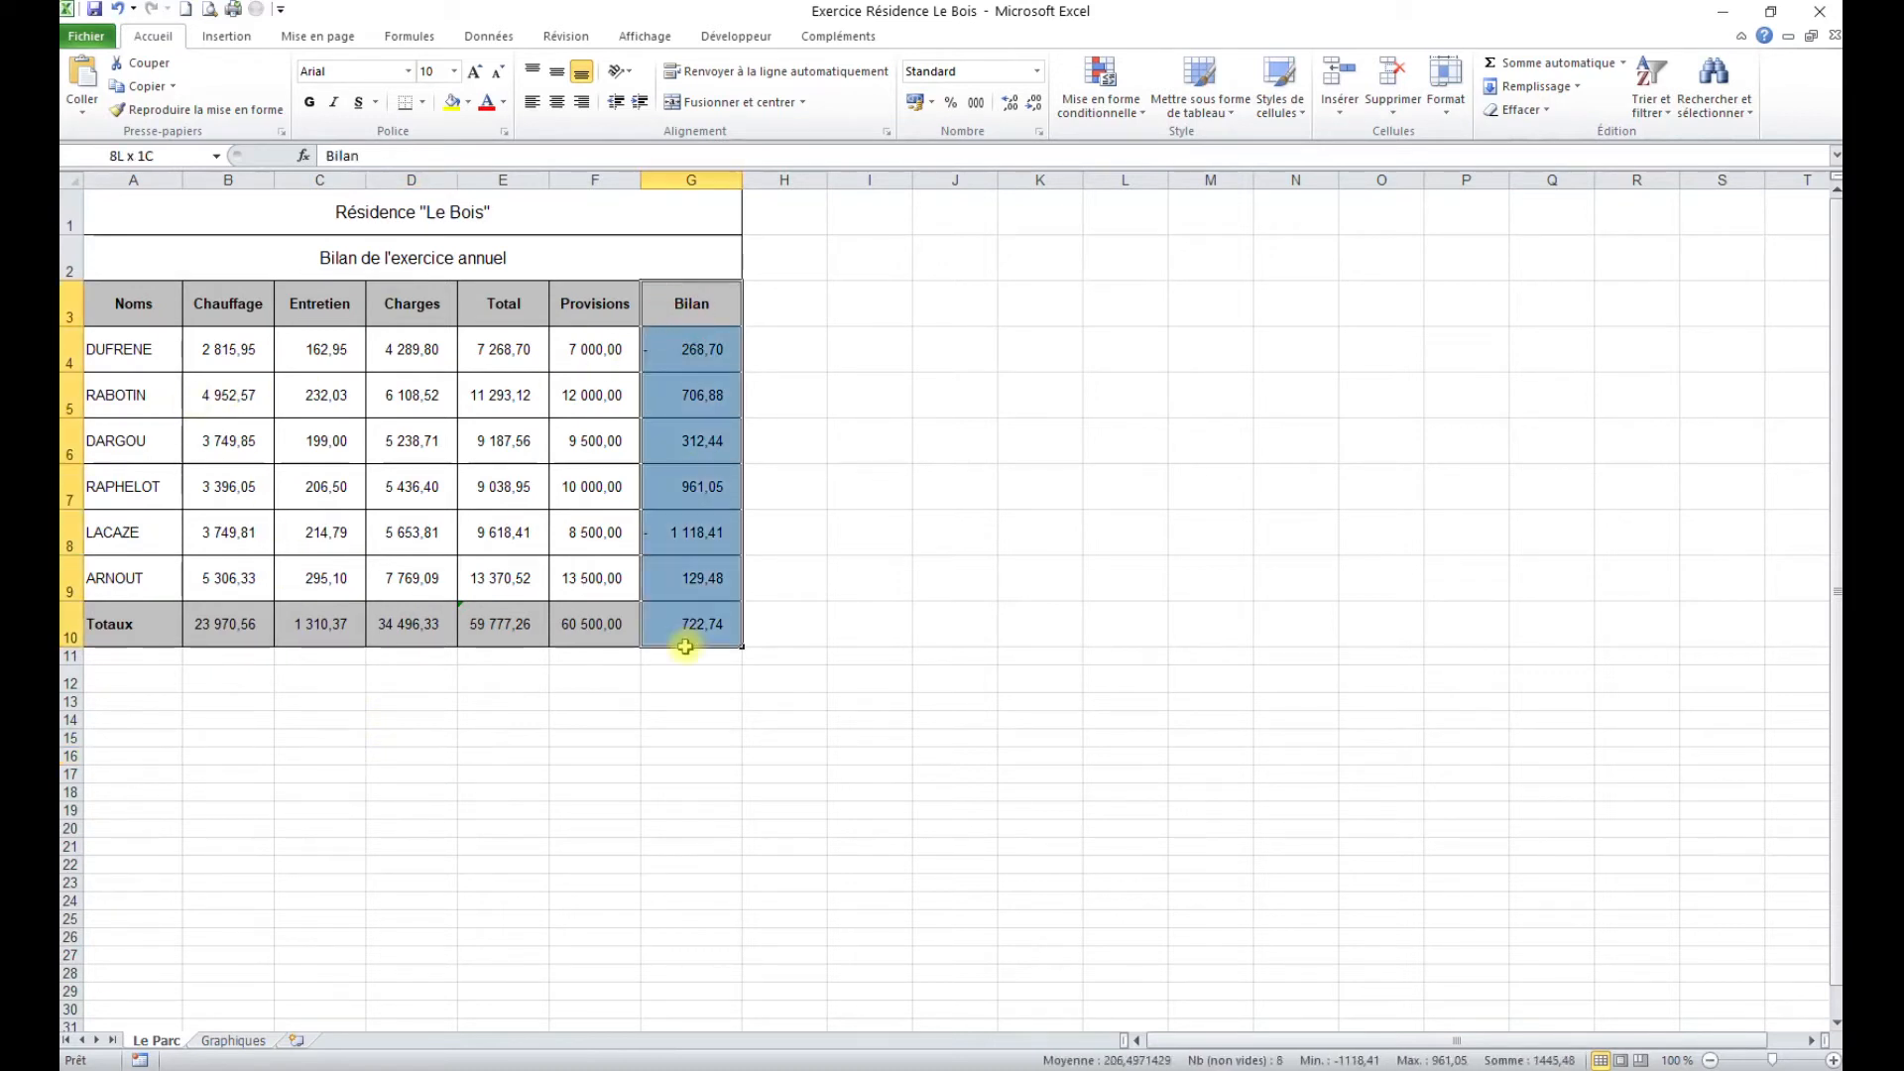
drag(145, 309, 128, 579)
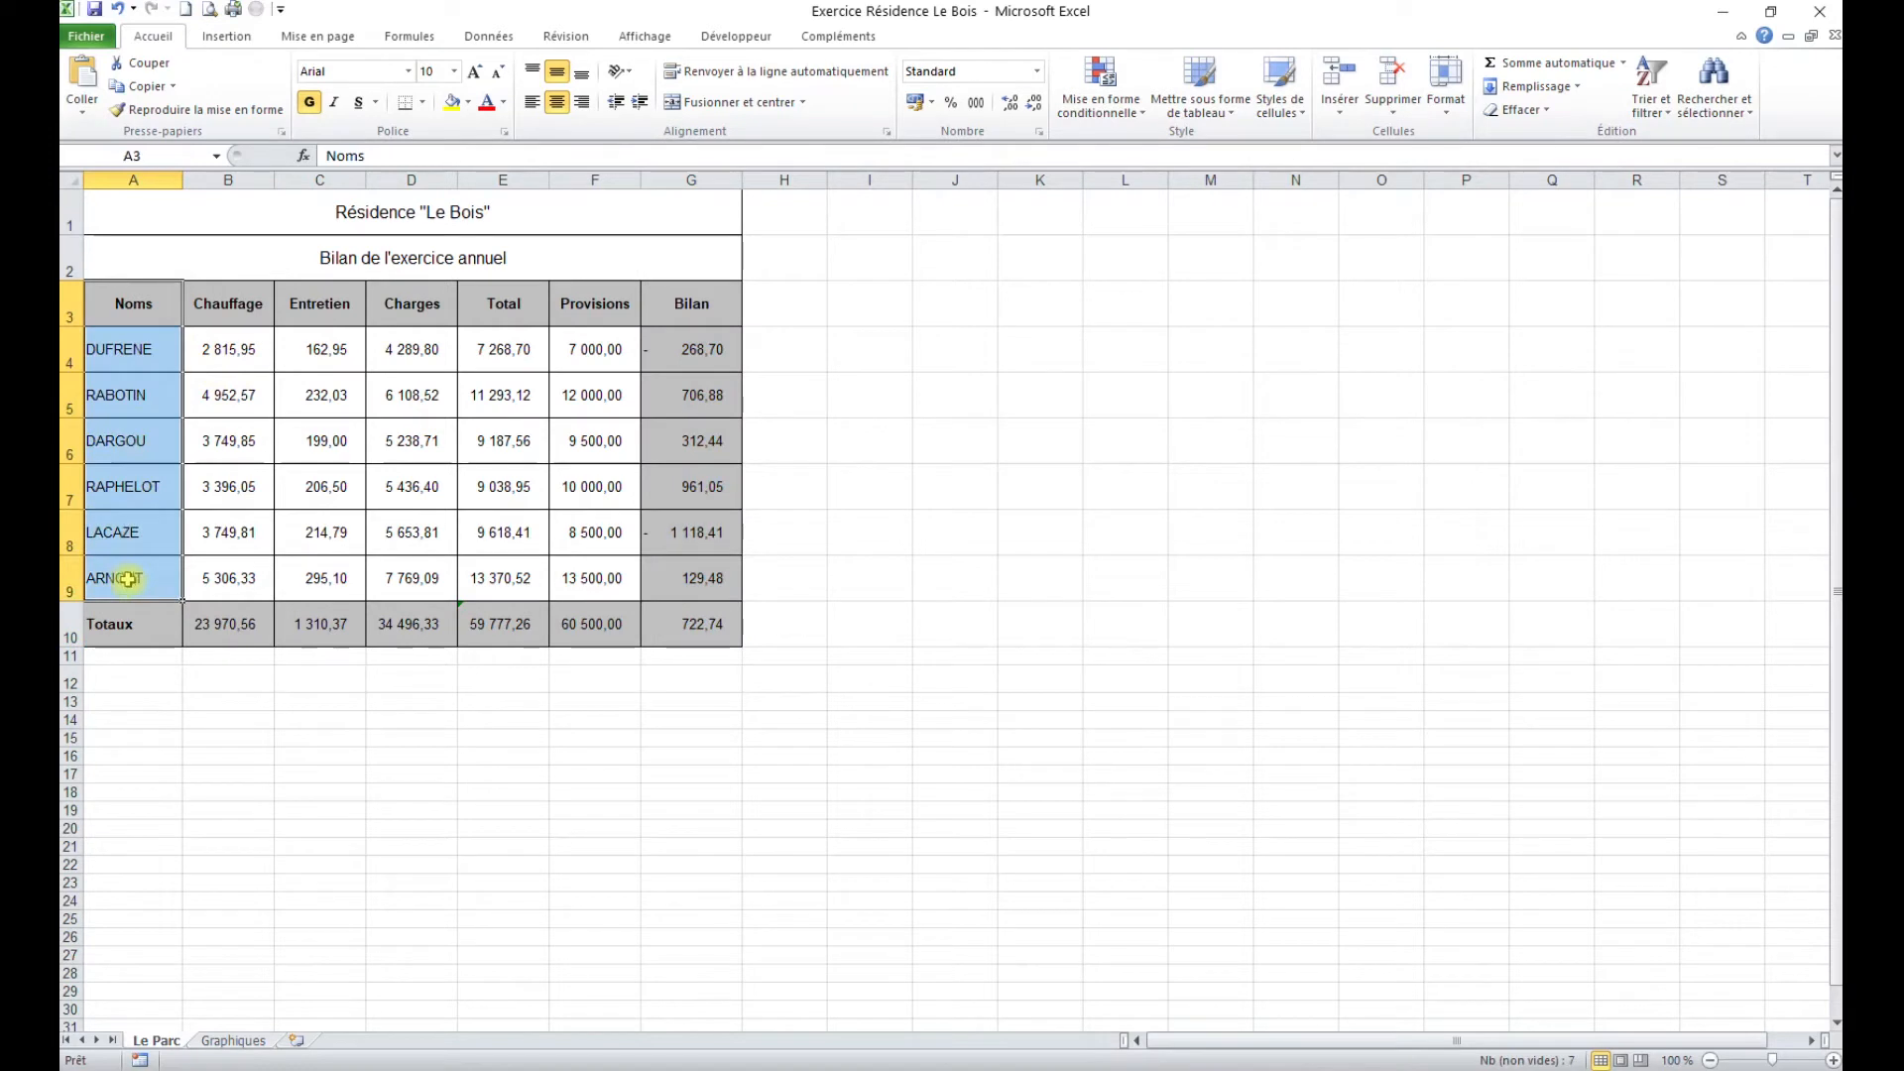
drag(133, 303, 139, 574)
drag(701, 320, 699, 585)
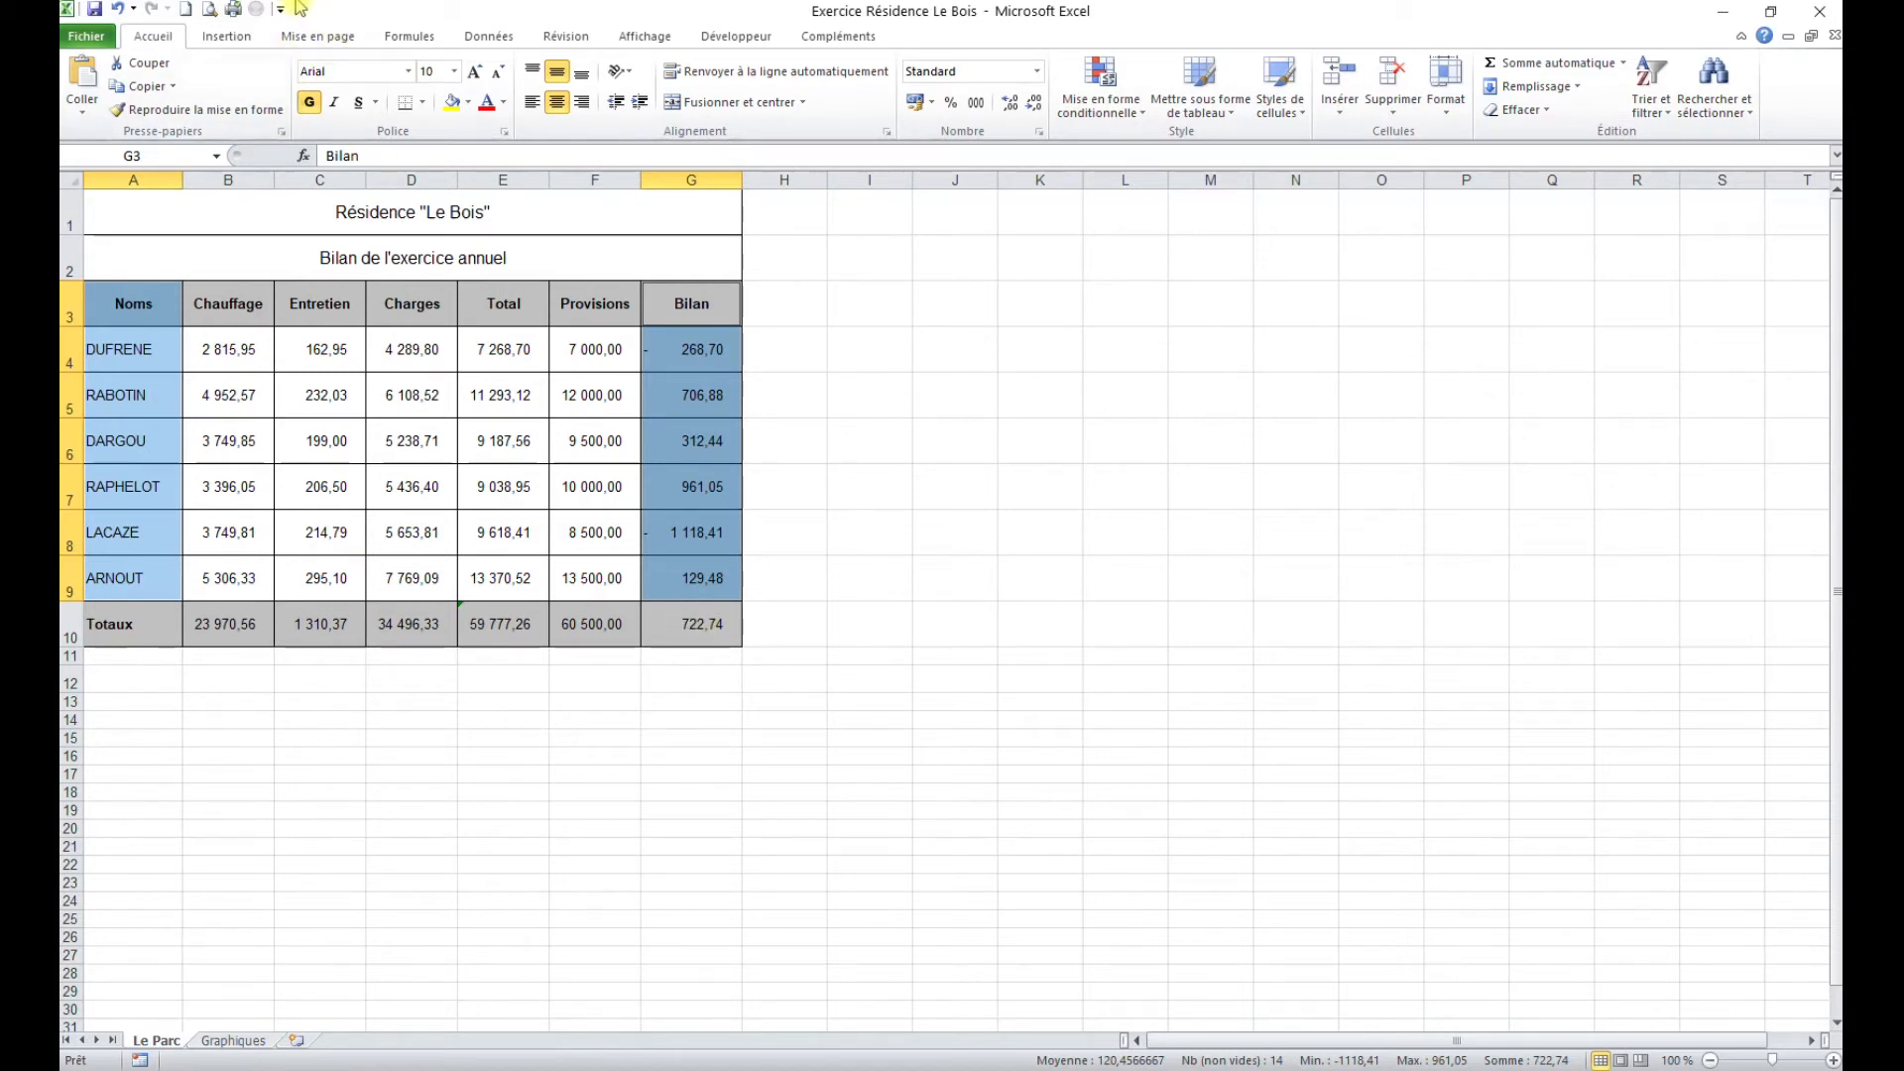
click(226, 37)
click(506, 103)
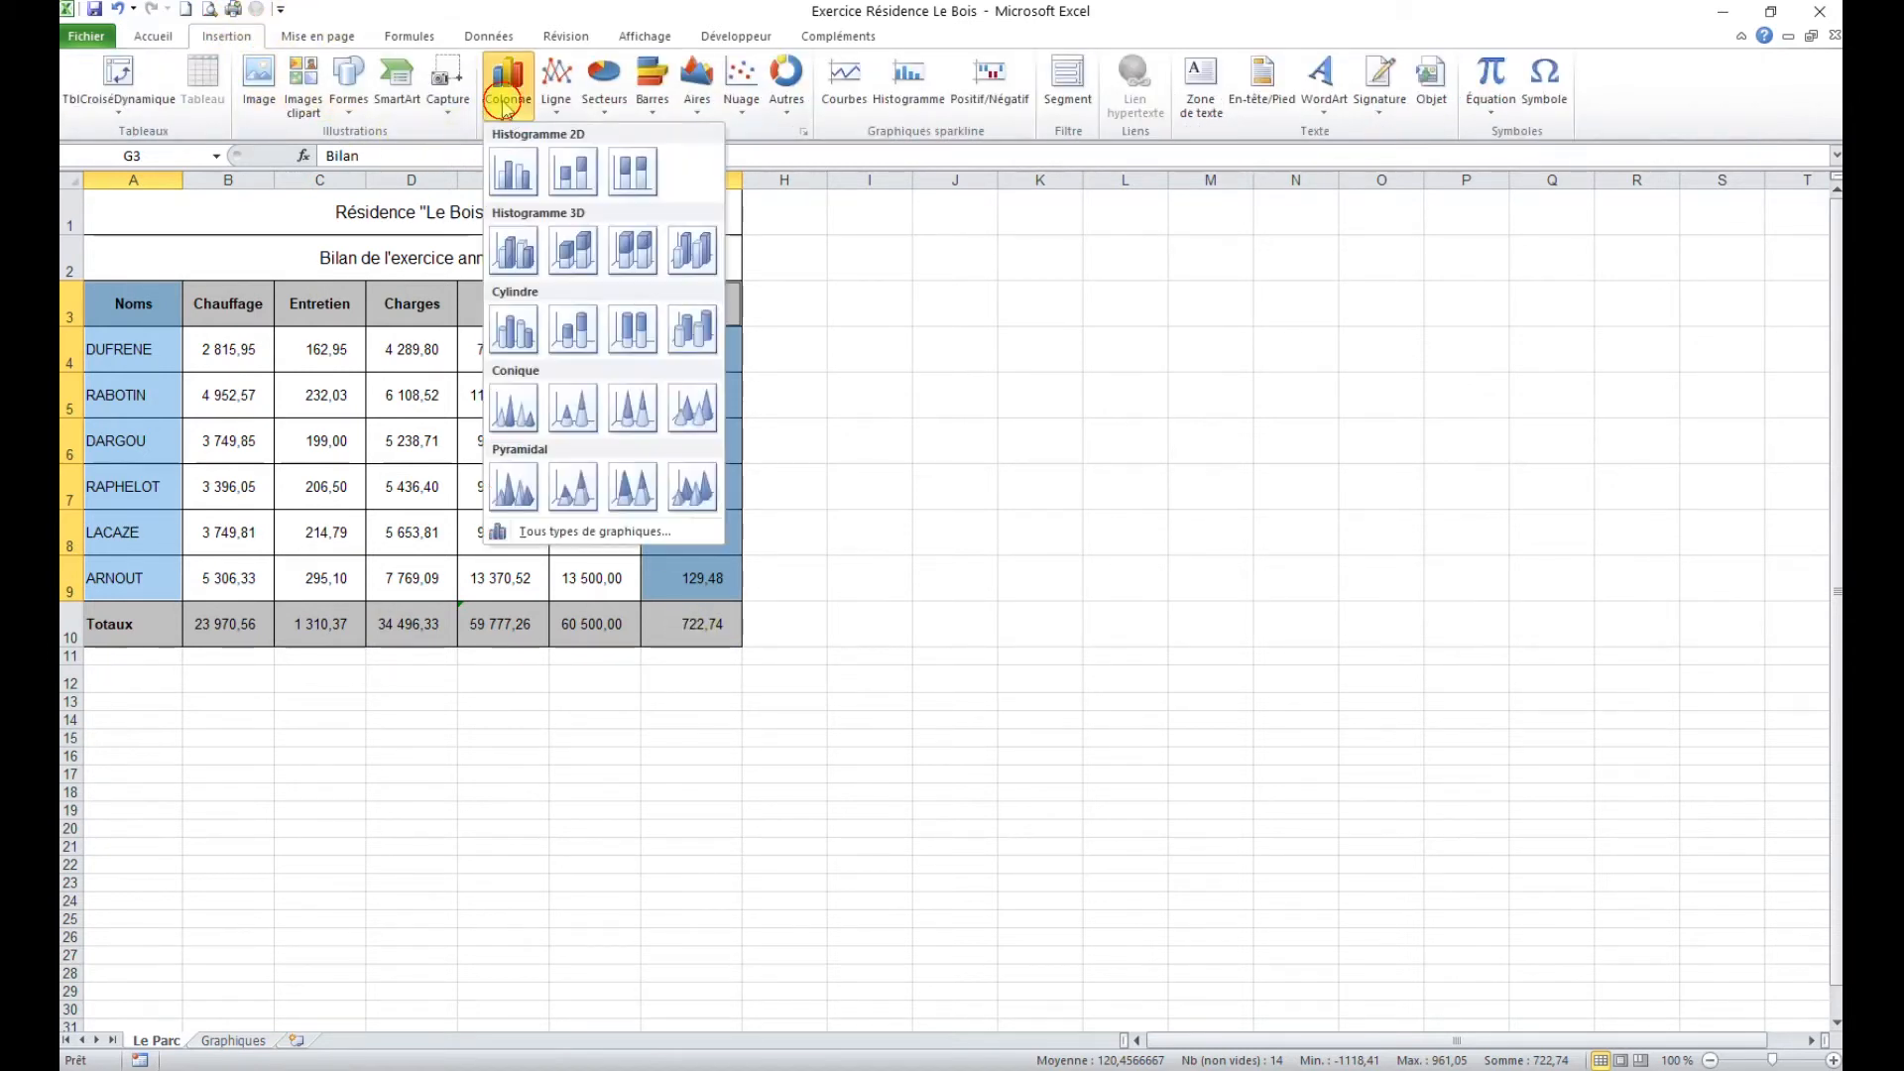
click(515, 177)
drag(1134, 499, 1014, 460)
Change the column chart's title to "Bilan de tous les propriétaires" and delete its legend.
click(844, 456)
click(825, 458)
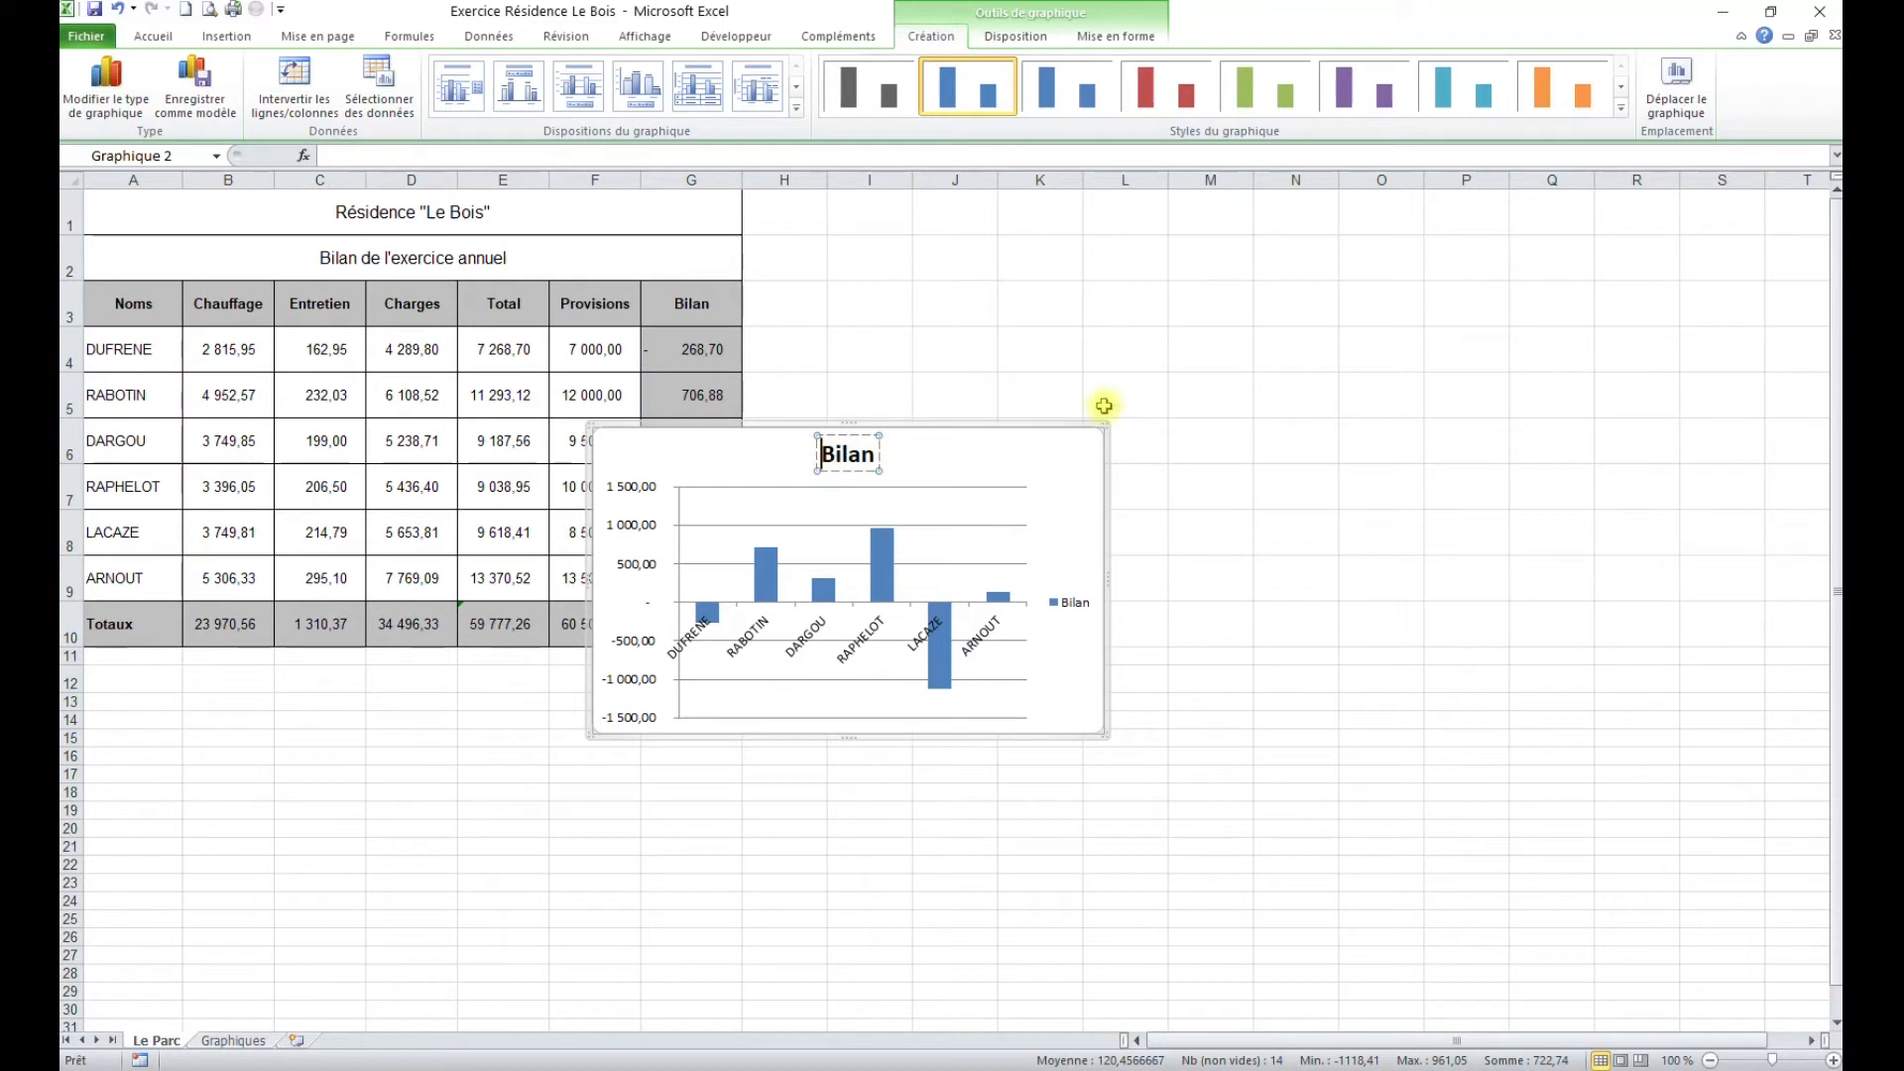
click(877, 458)
click(870, 454)
text(de )
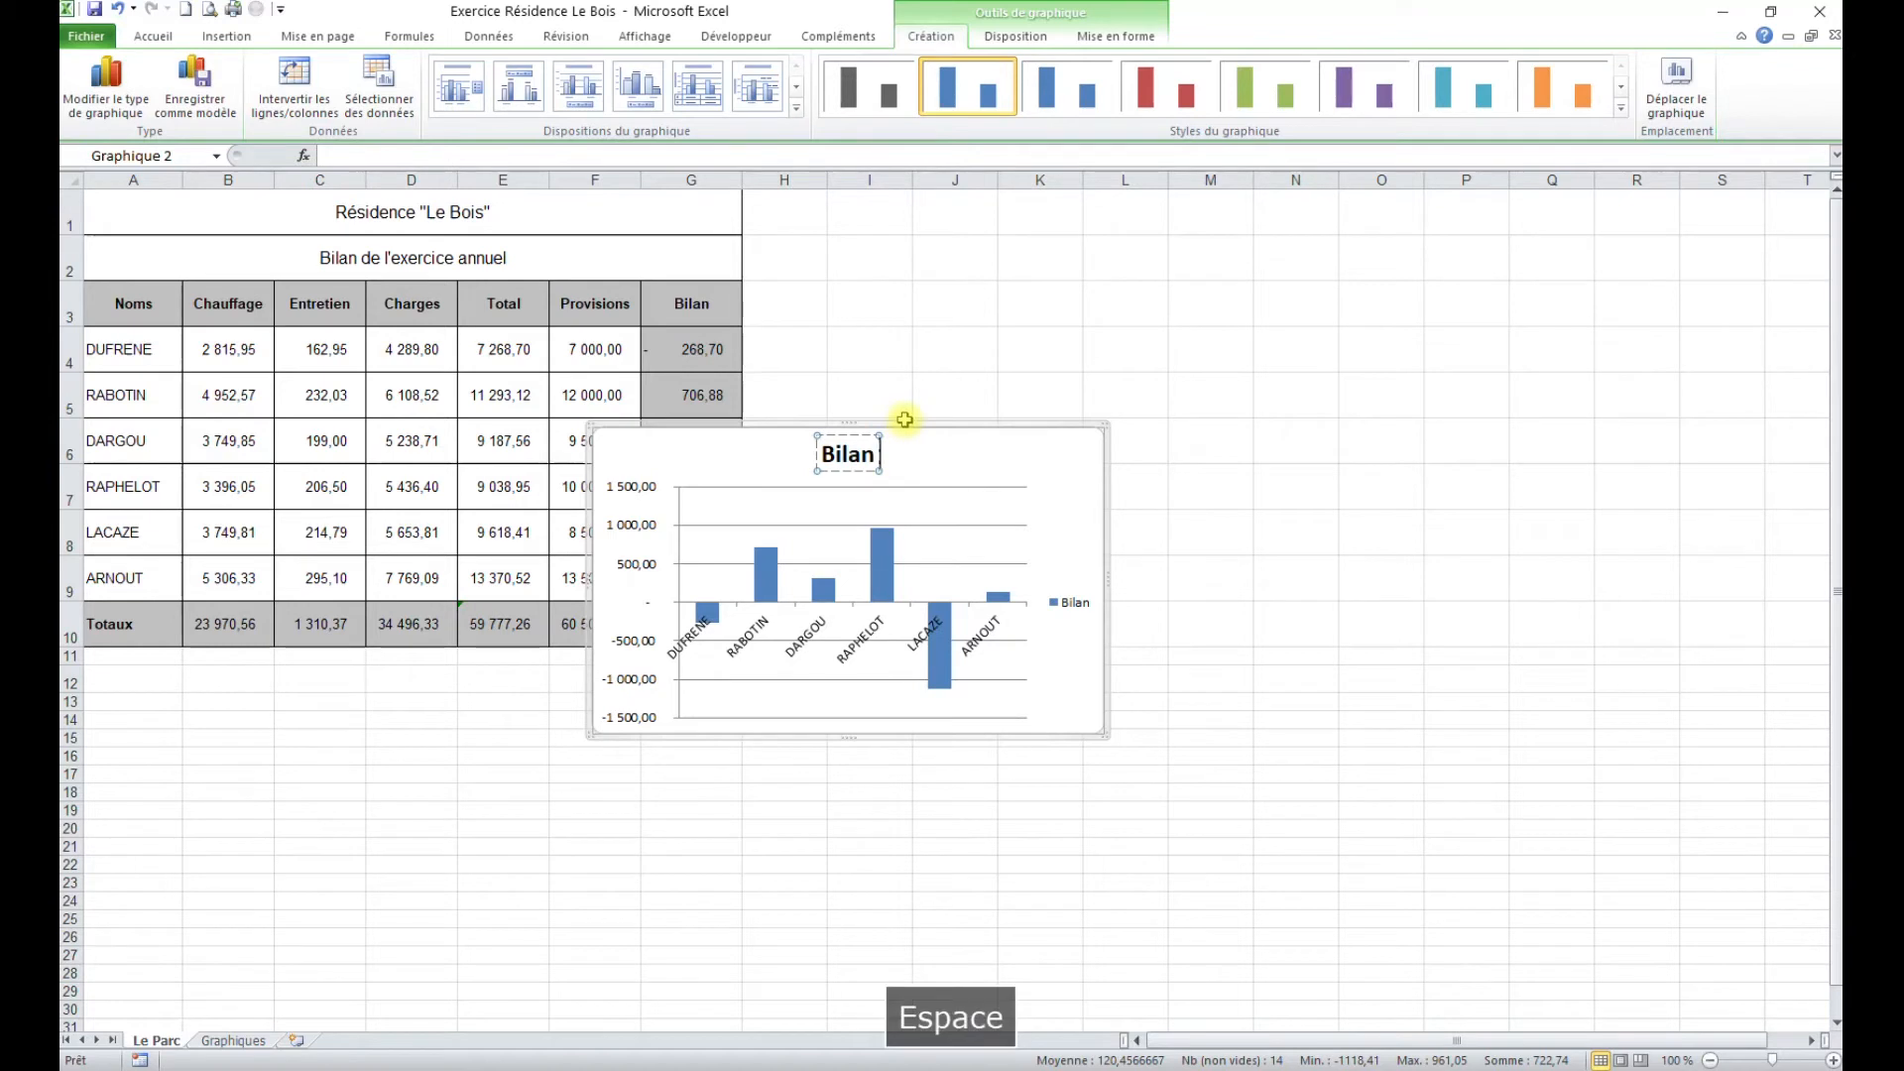
text(tous les p)
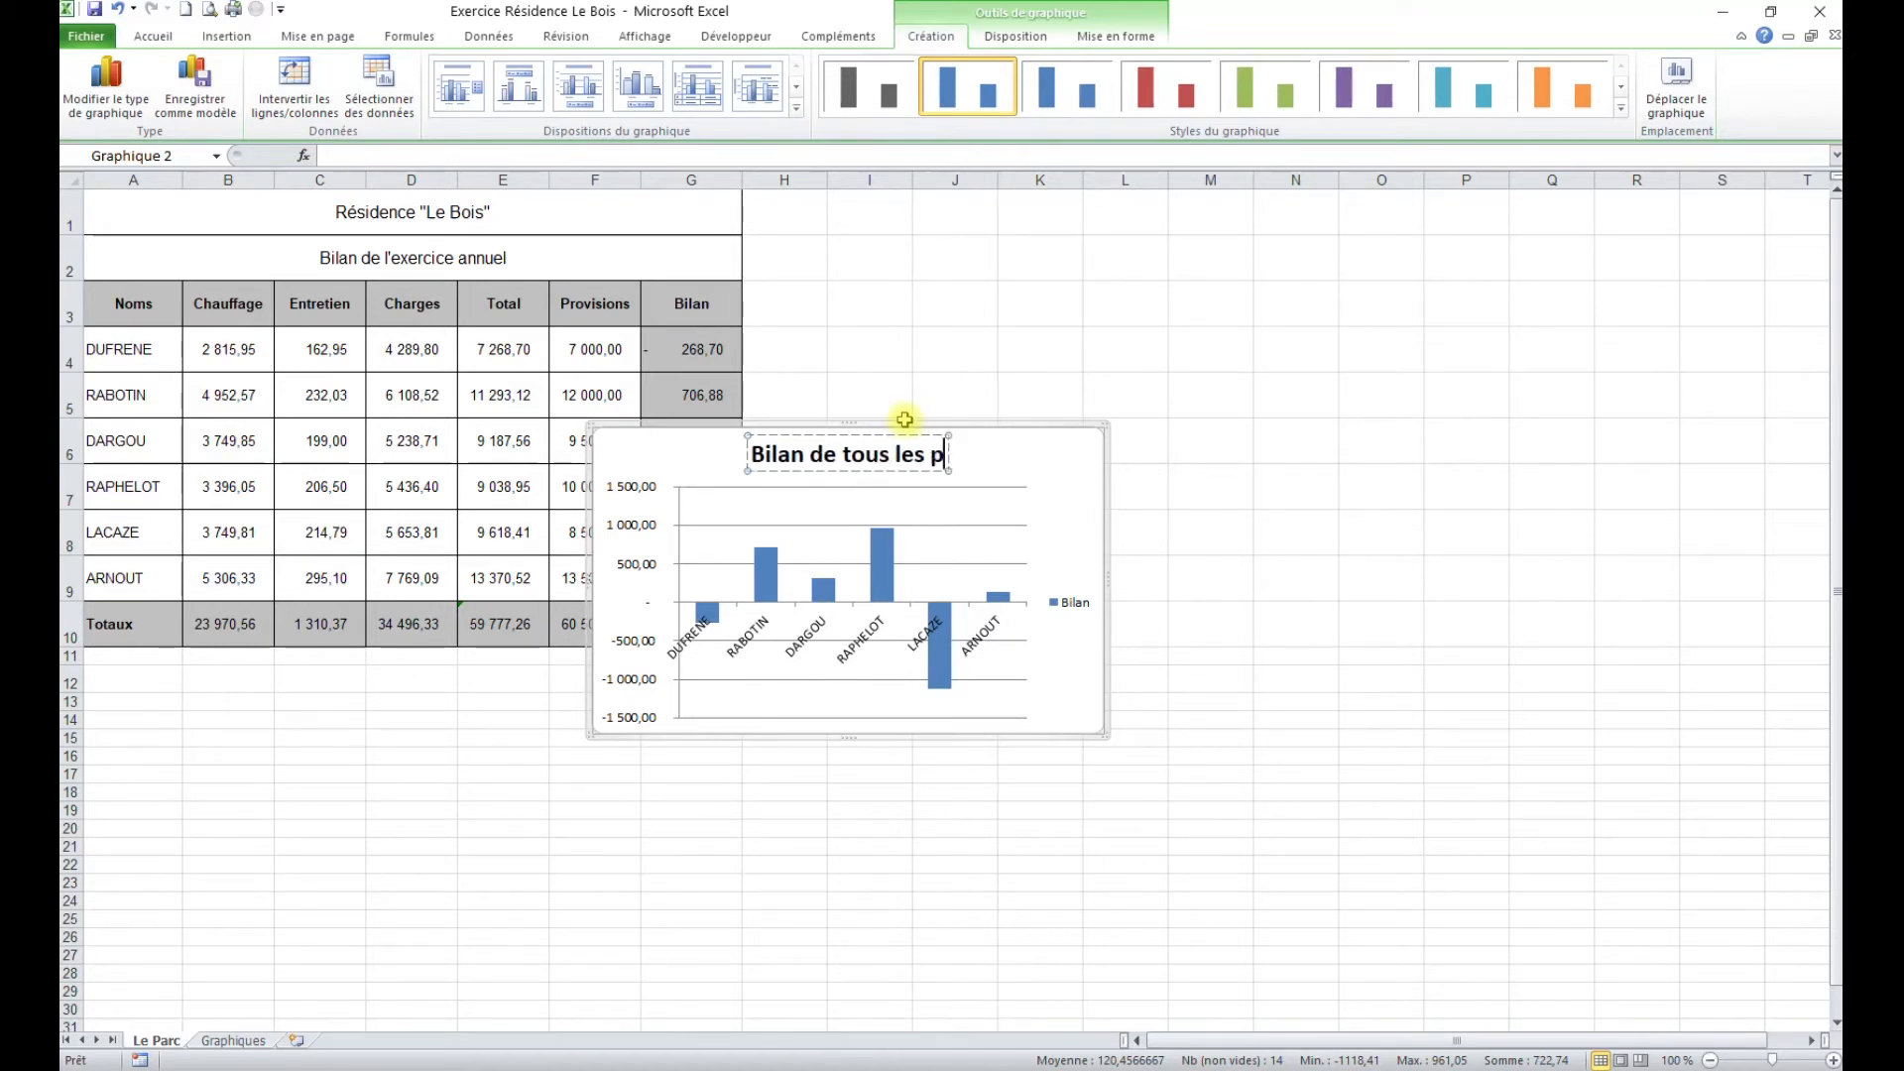
text(rop)
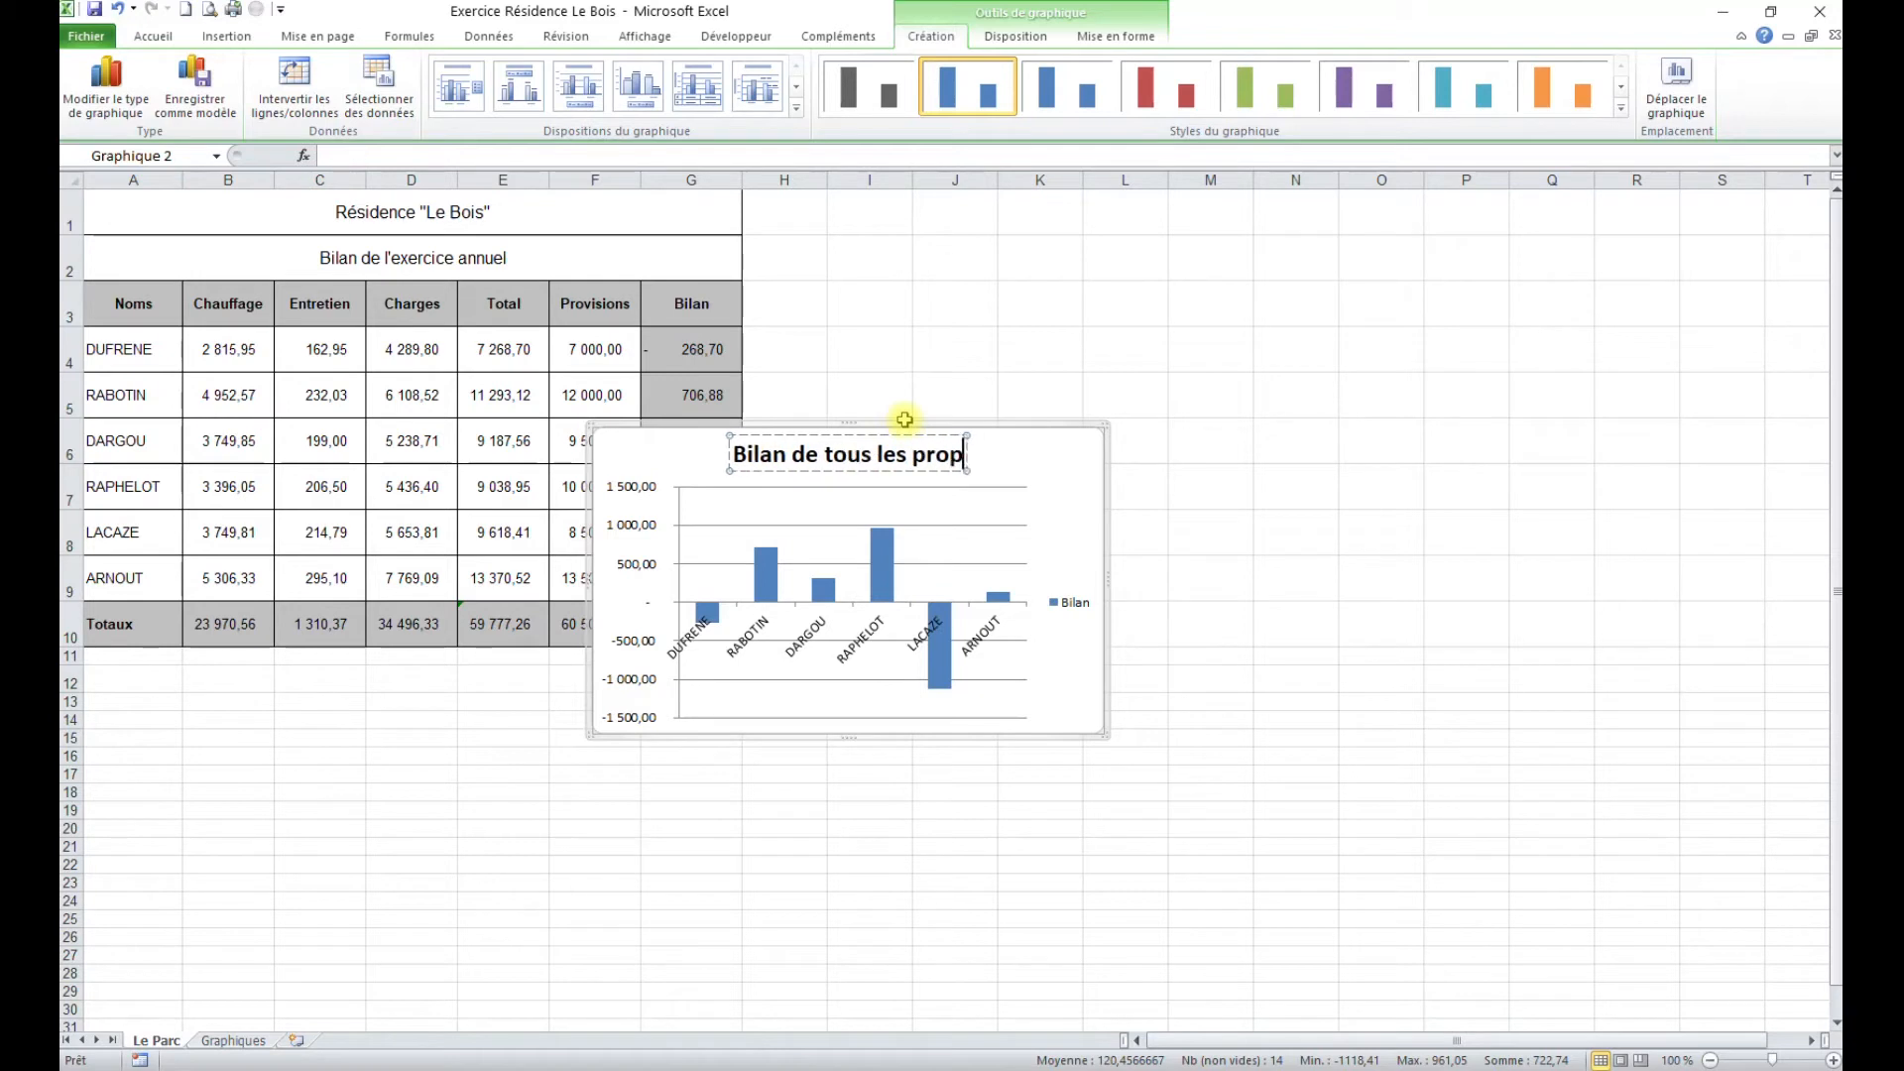
text(ri)
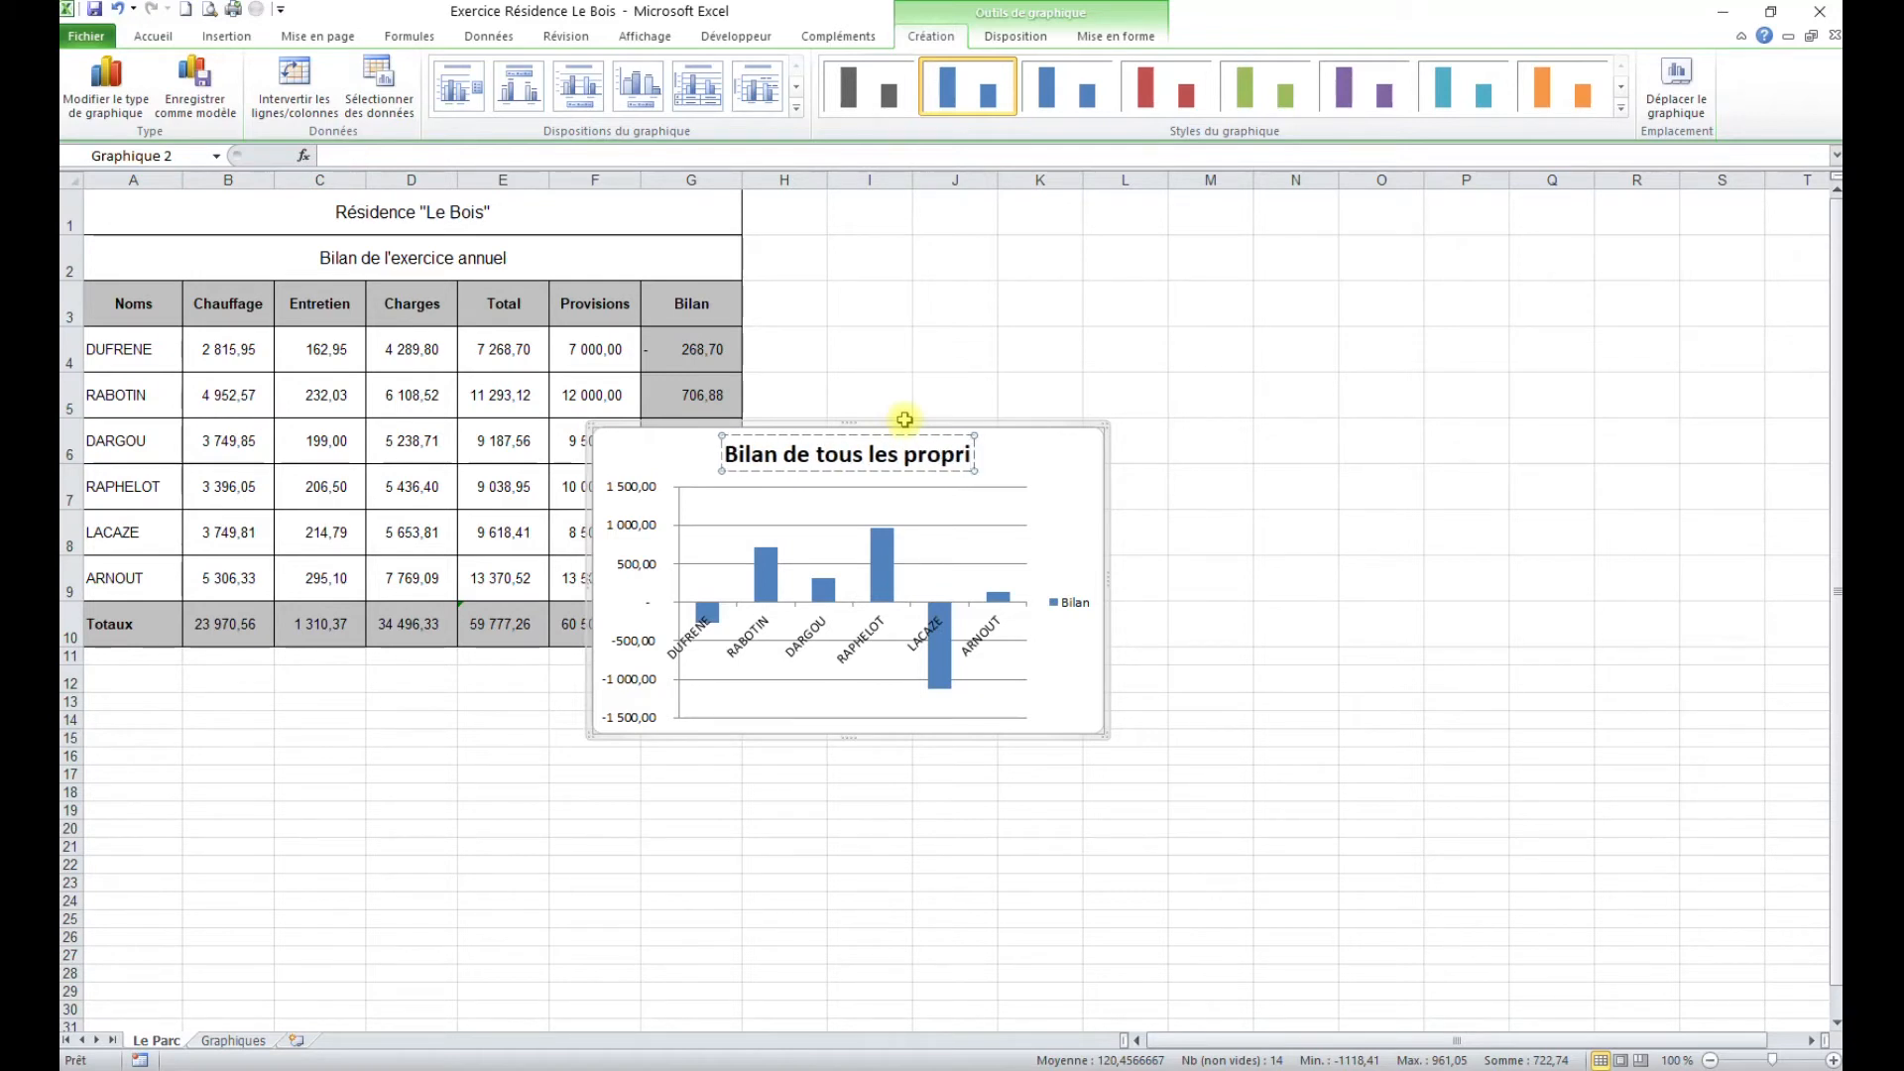
text(é)
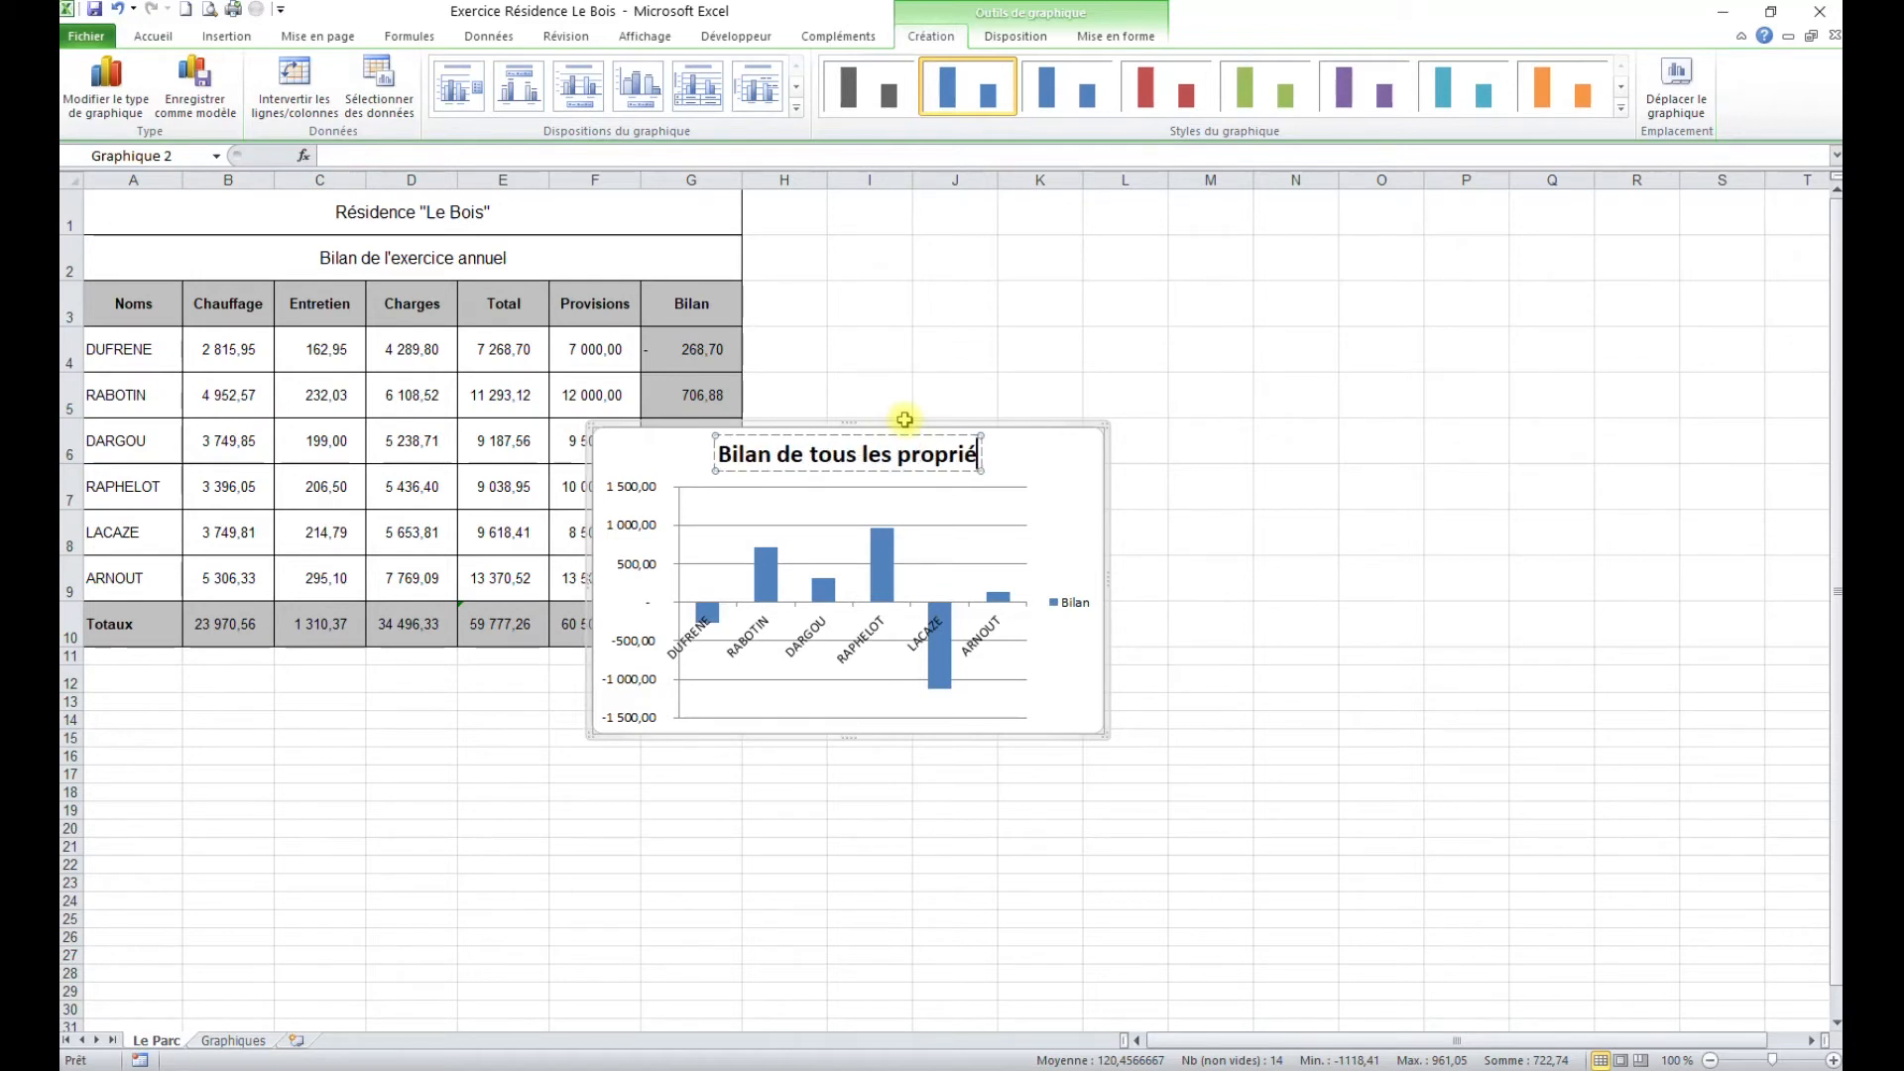
text(taires)
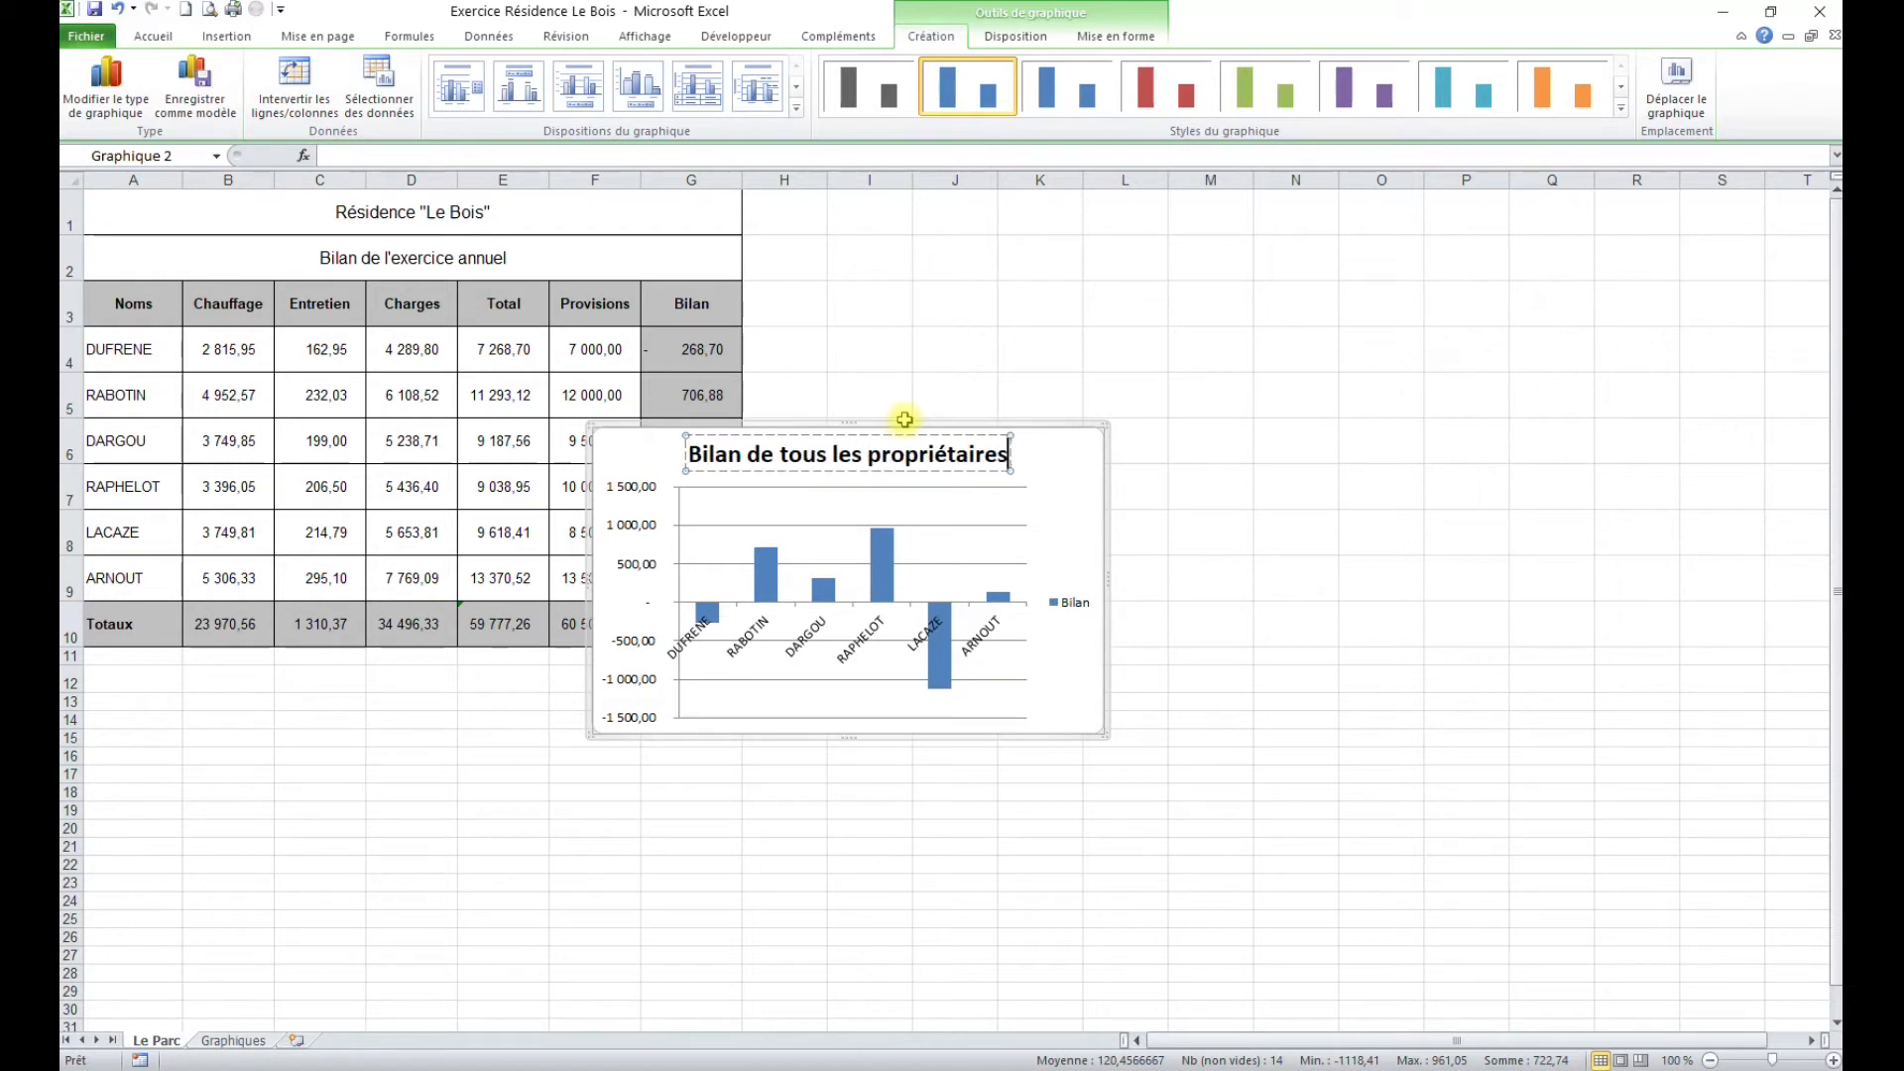
click(1071, 607)
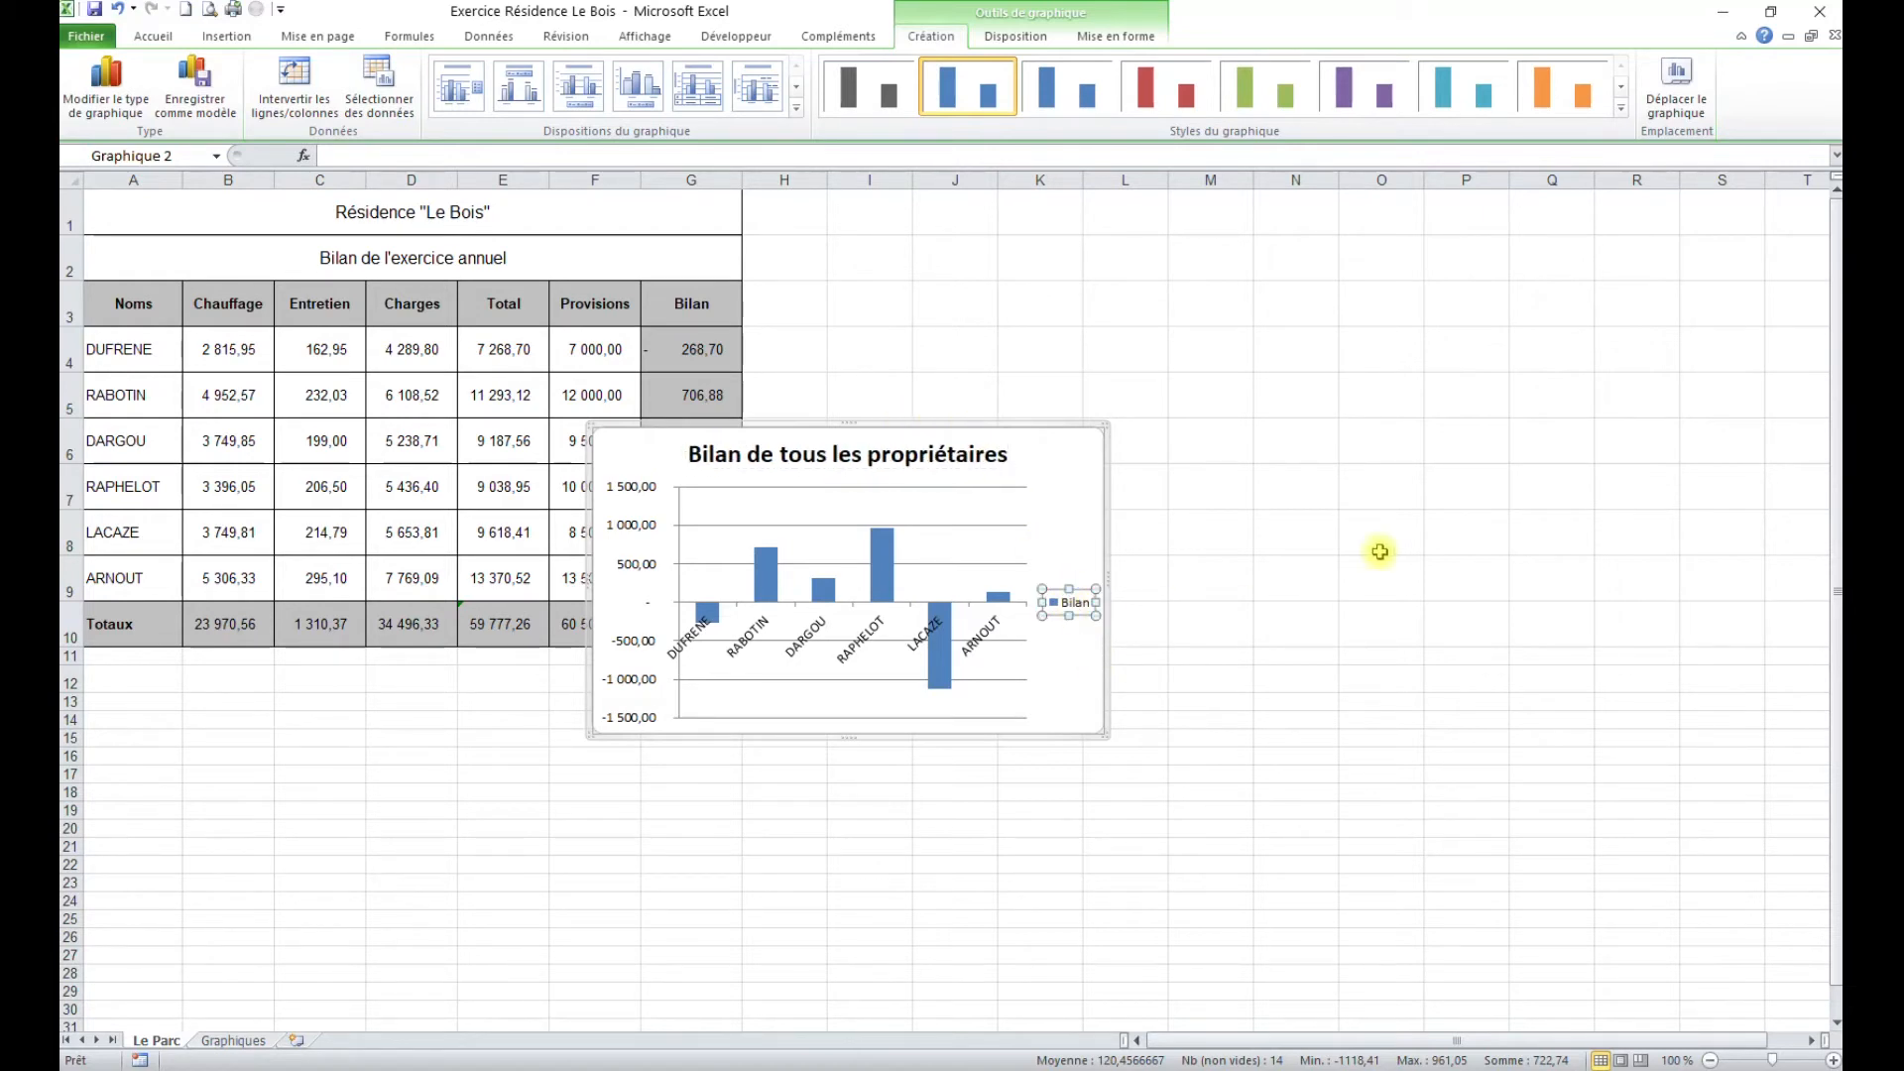
key(Delete)
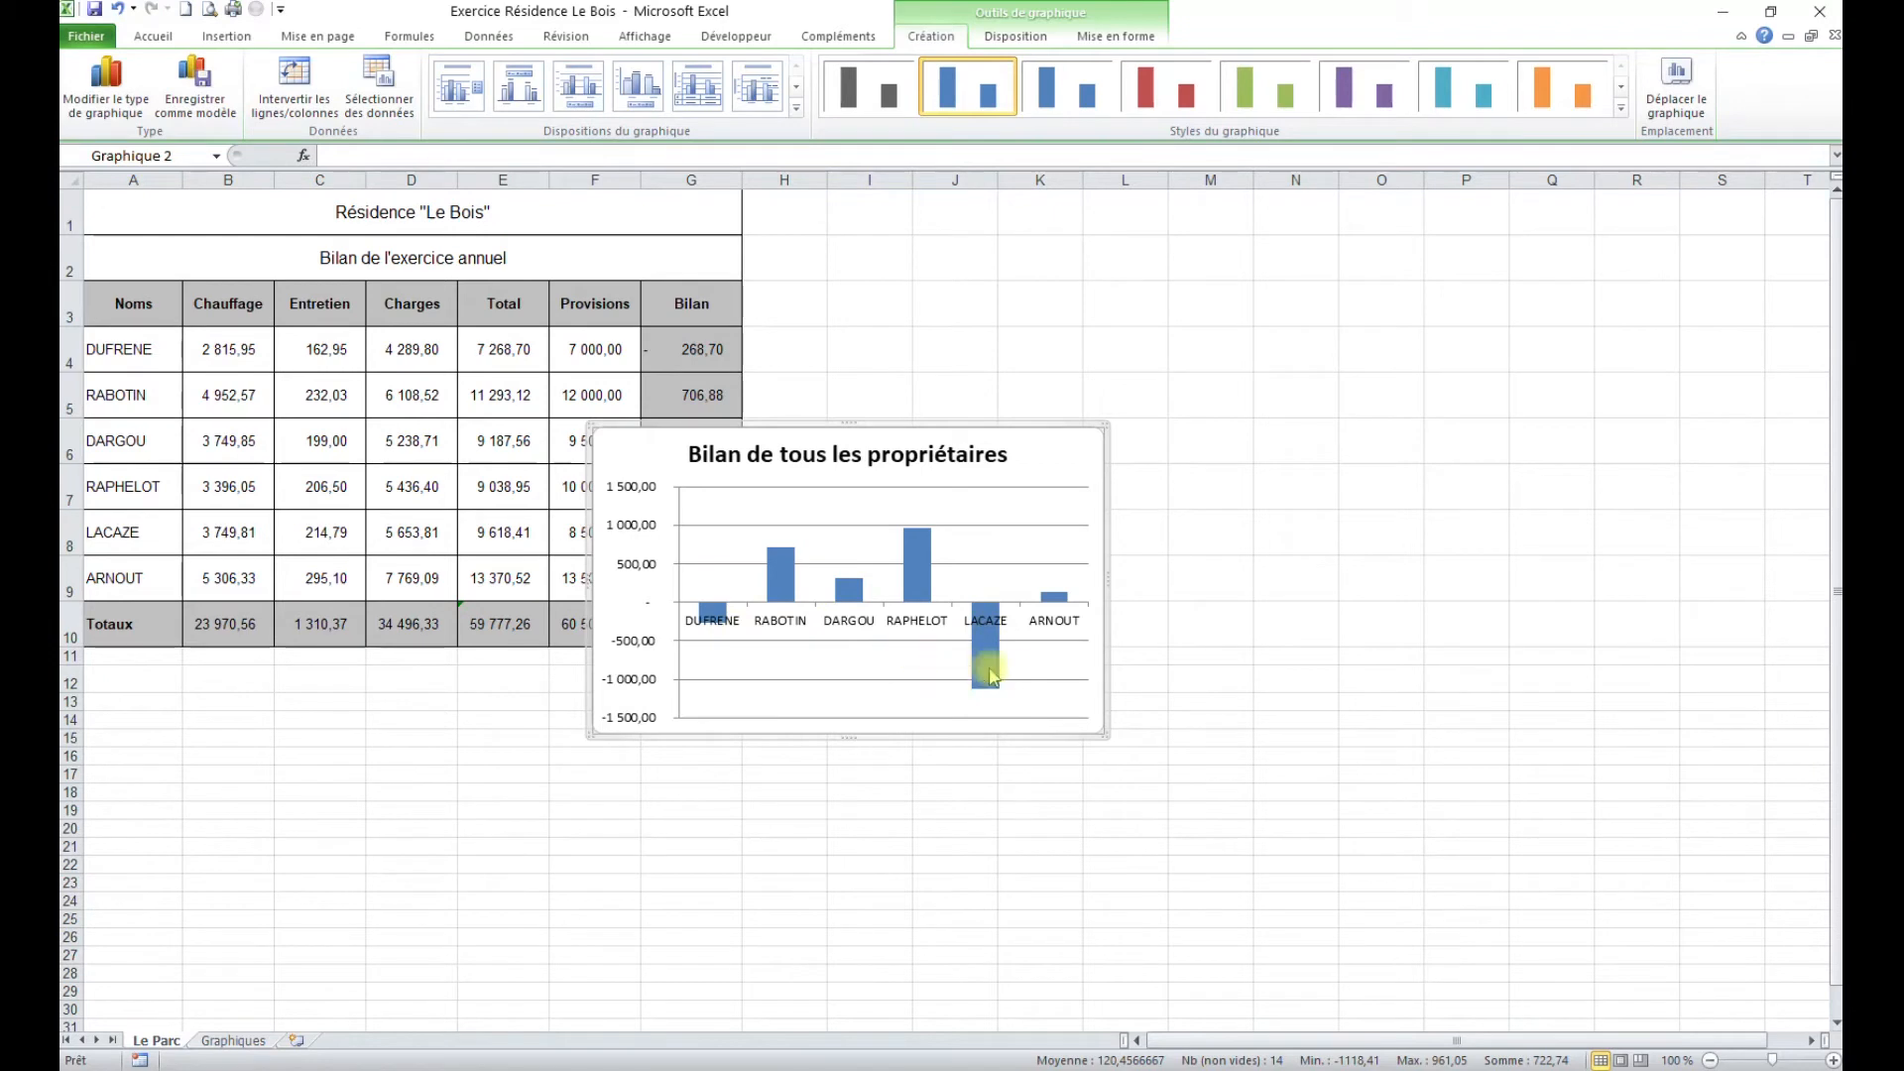
Format the vertical axis numbers of the column chart without decimals or thousands separators.
click(643, 525)
right_click(643, 526)
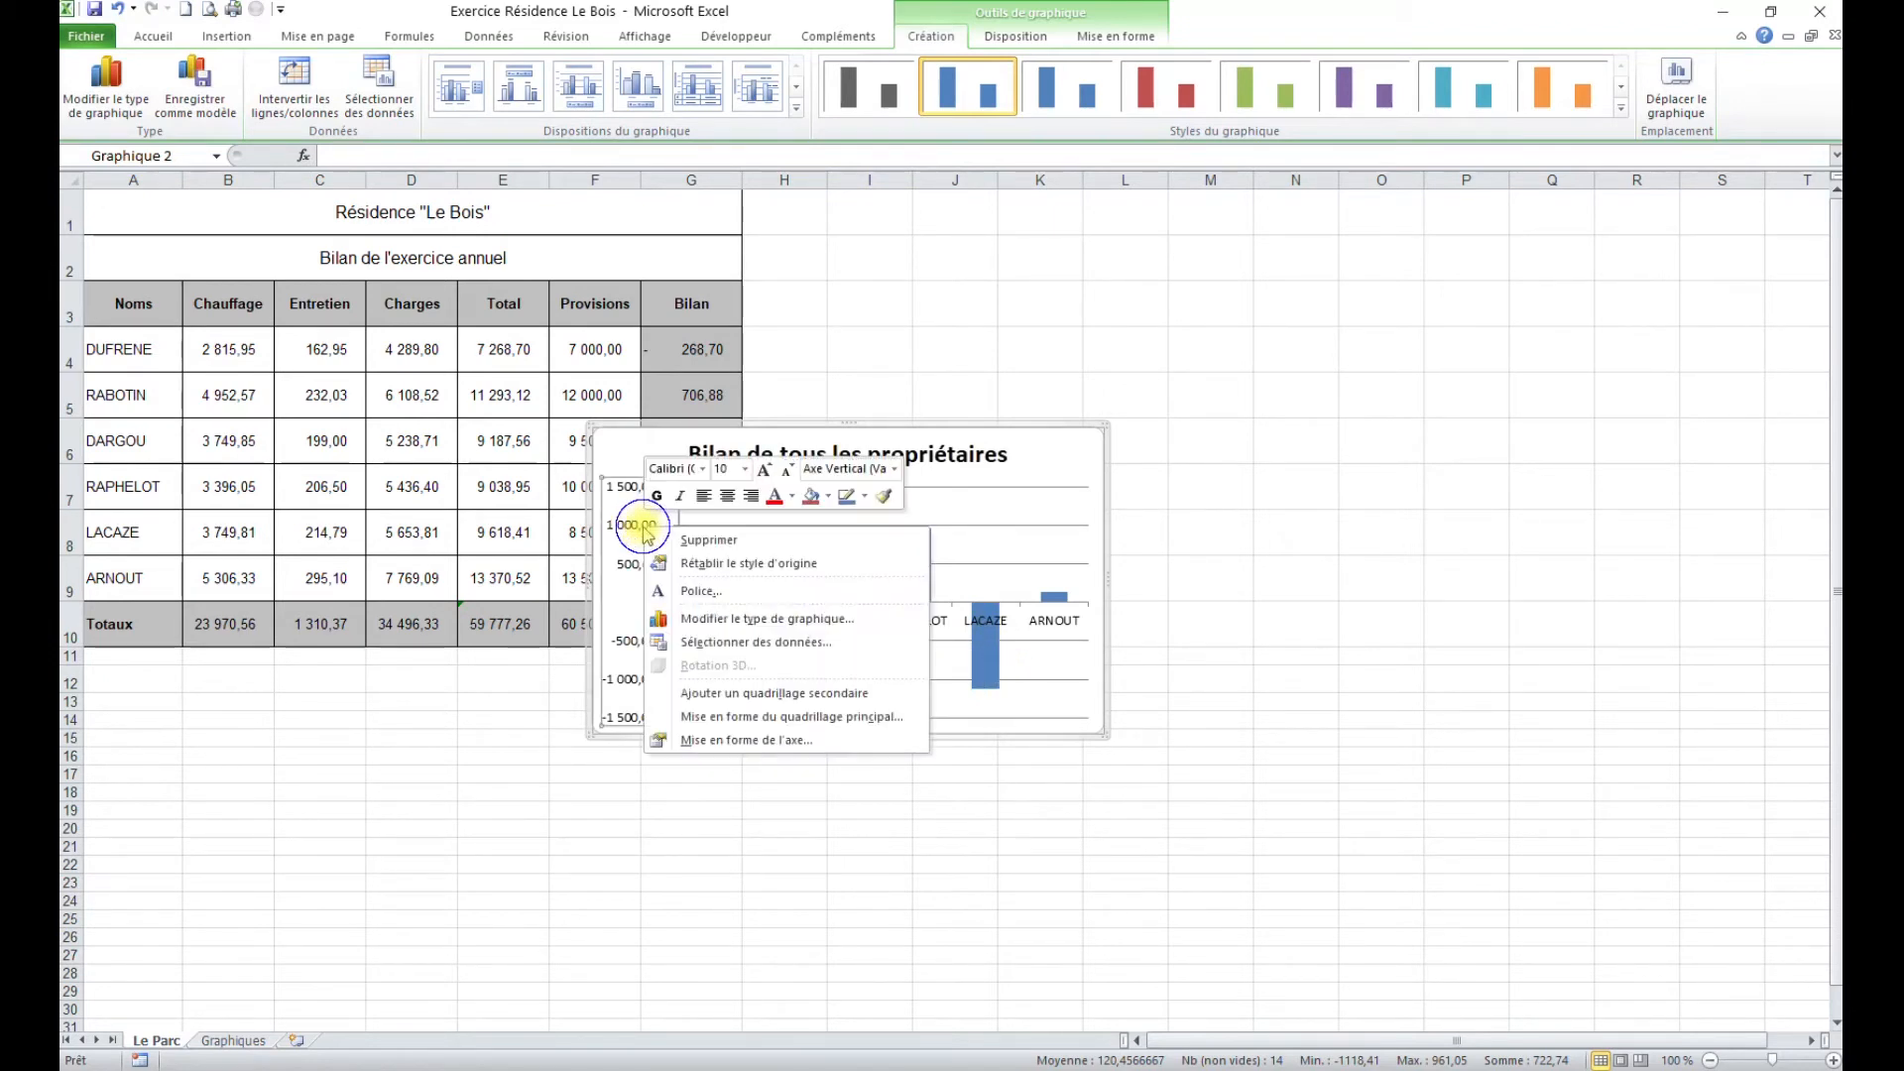
click(788, 741)
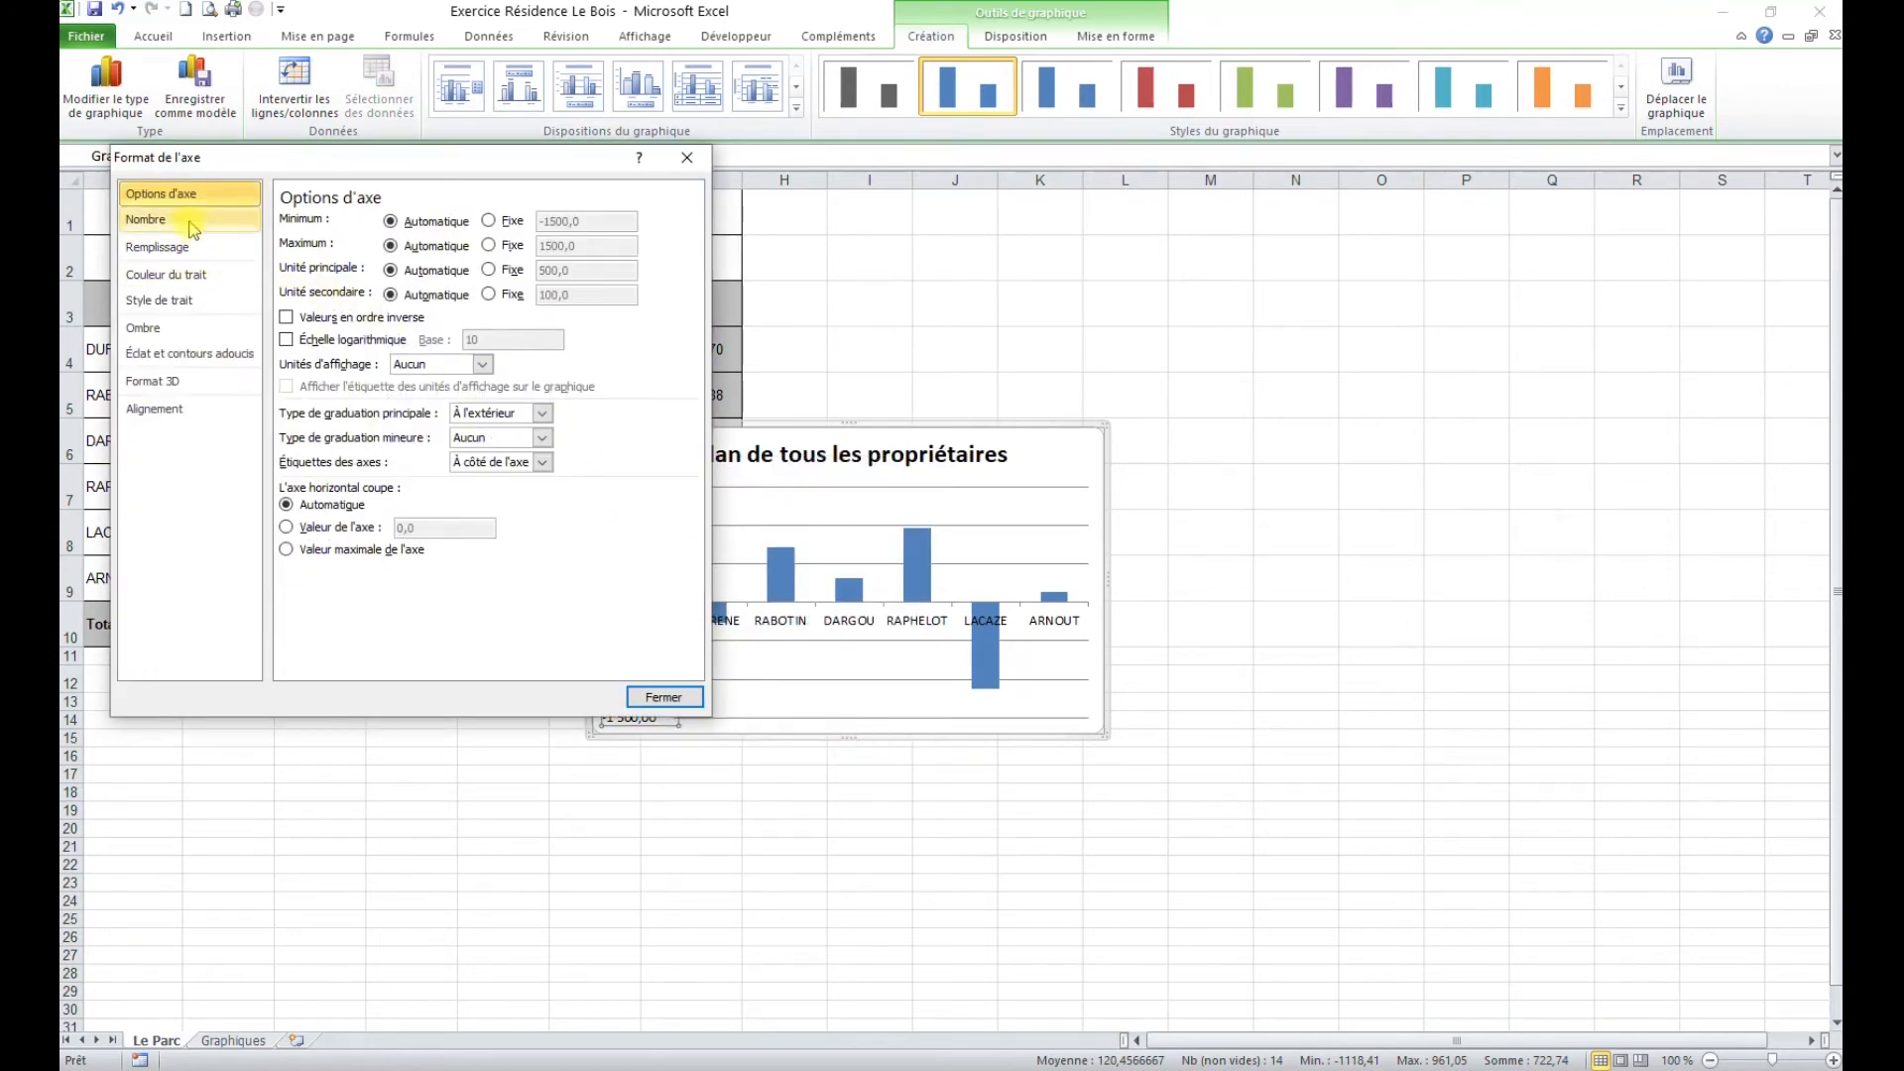
click(146, 219)
click(321, 239)
click(659, 698)
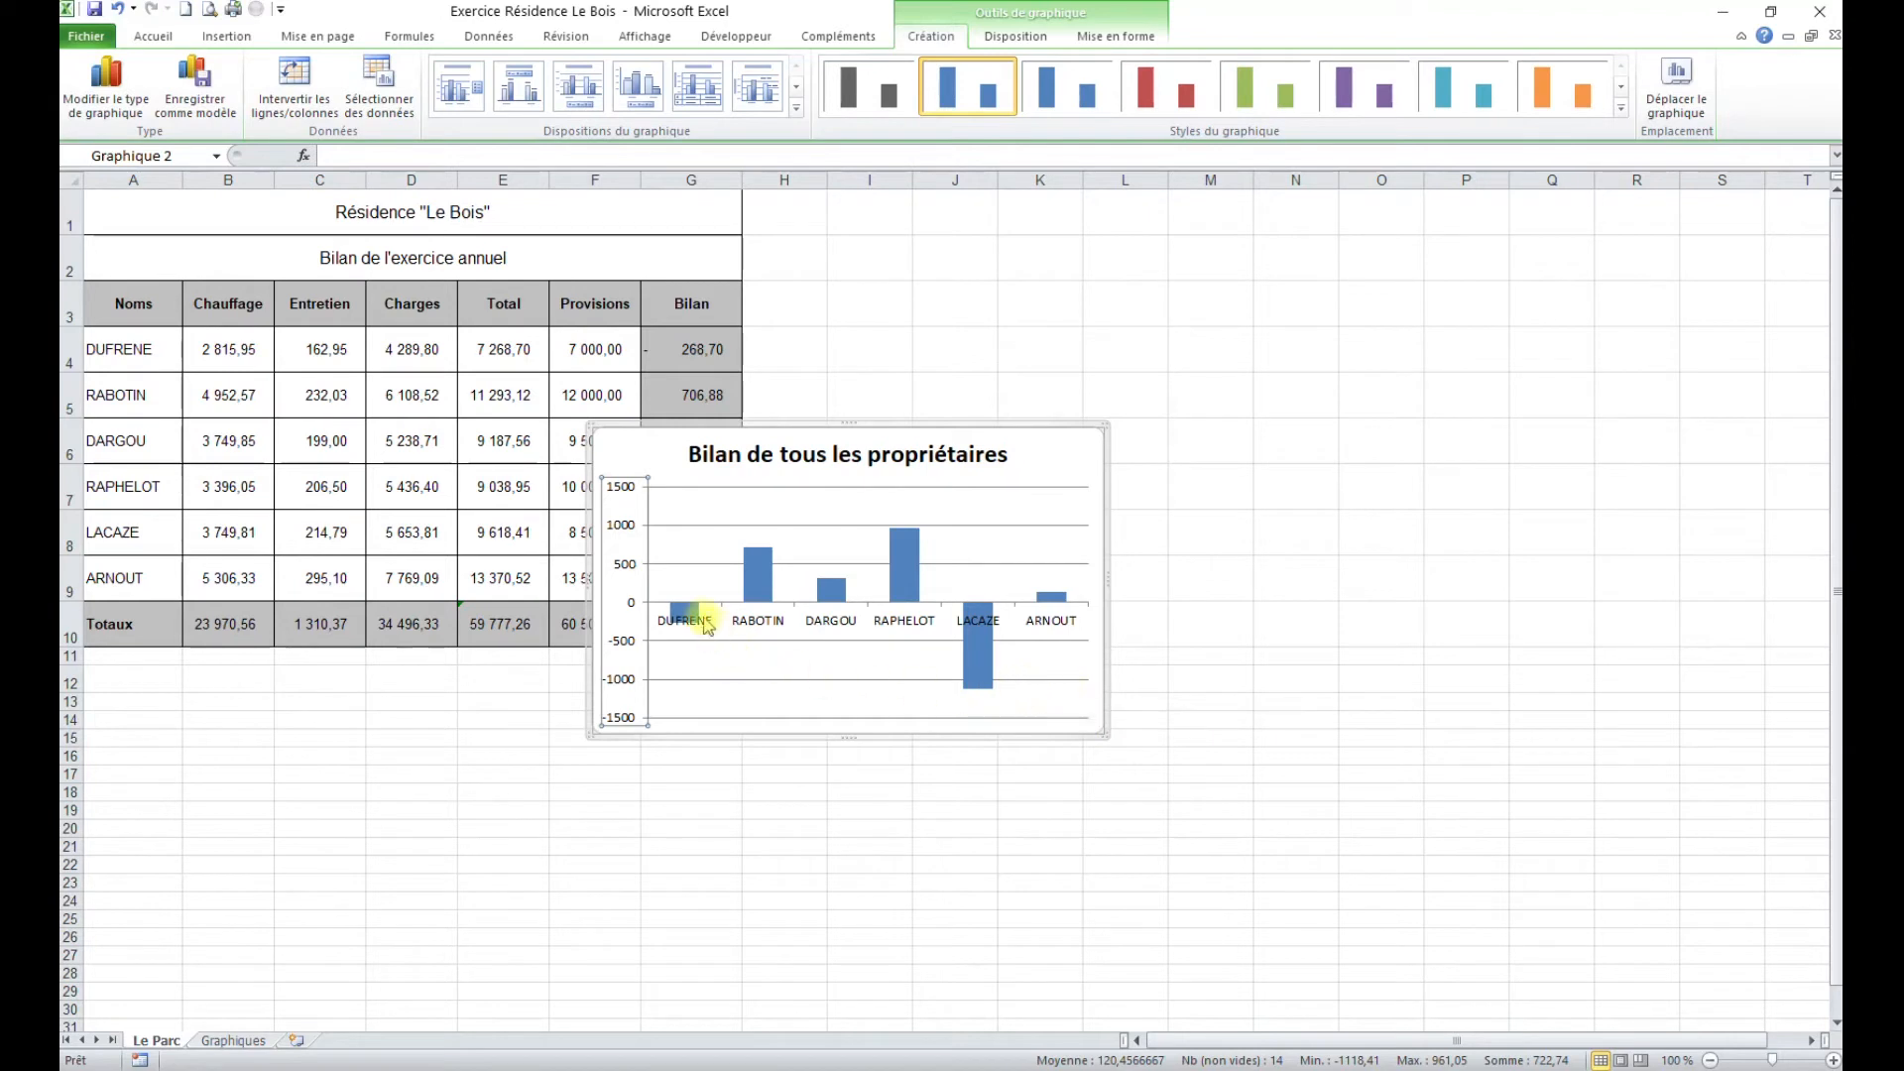
Fill the two negative bars of the column chart, the first and the fifth, with red.
click(680, 611)
click(684, 613)
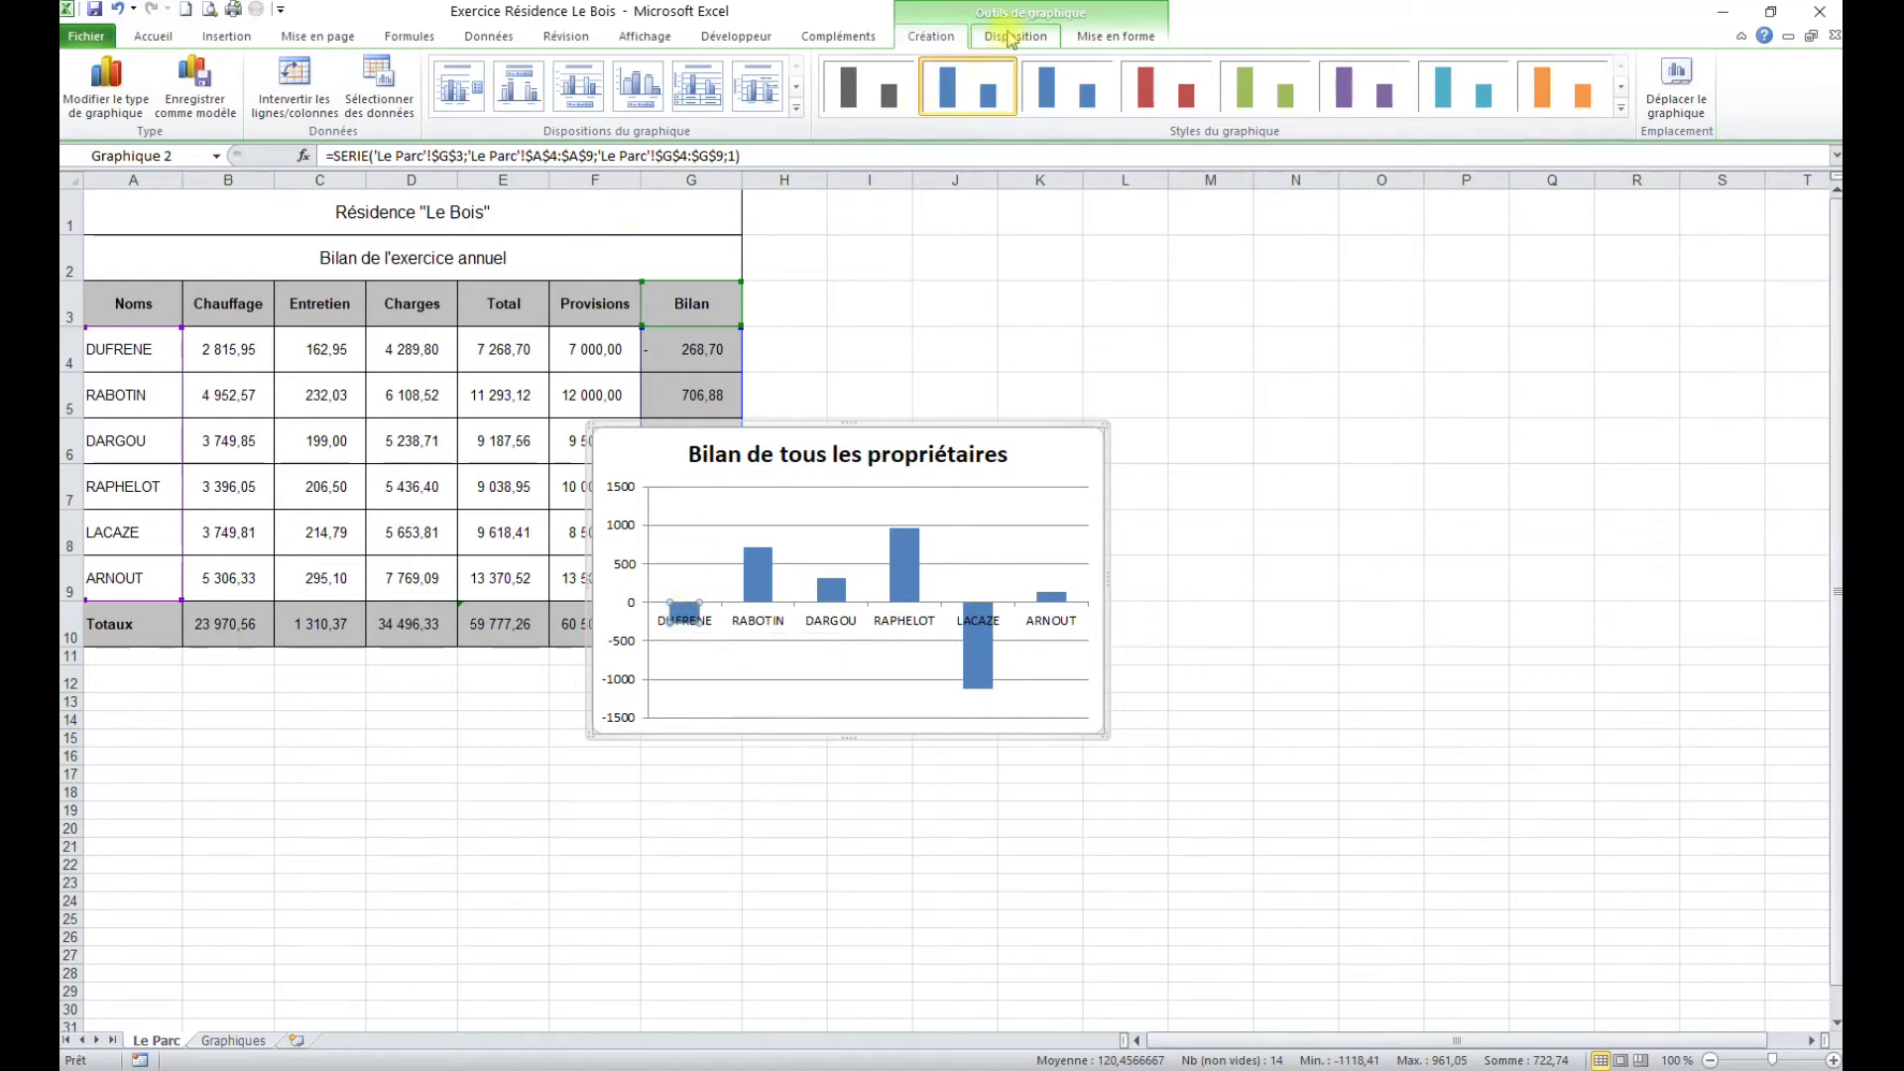
click(1097, 40)
click(828, 63)
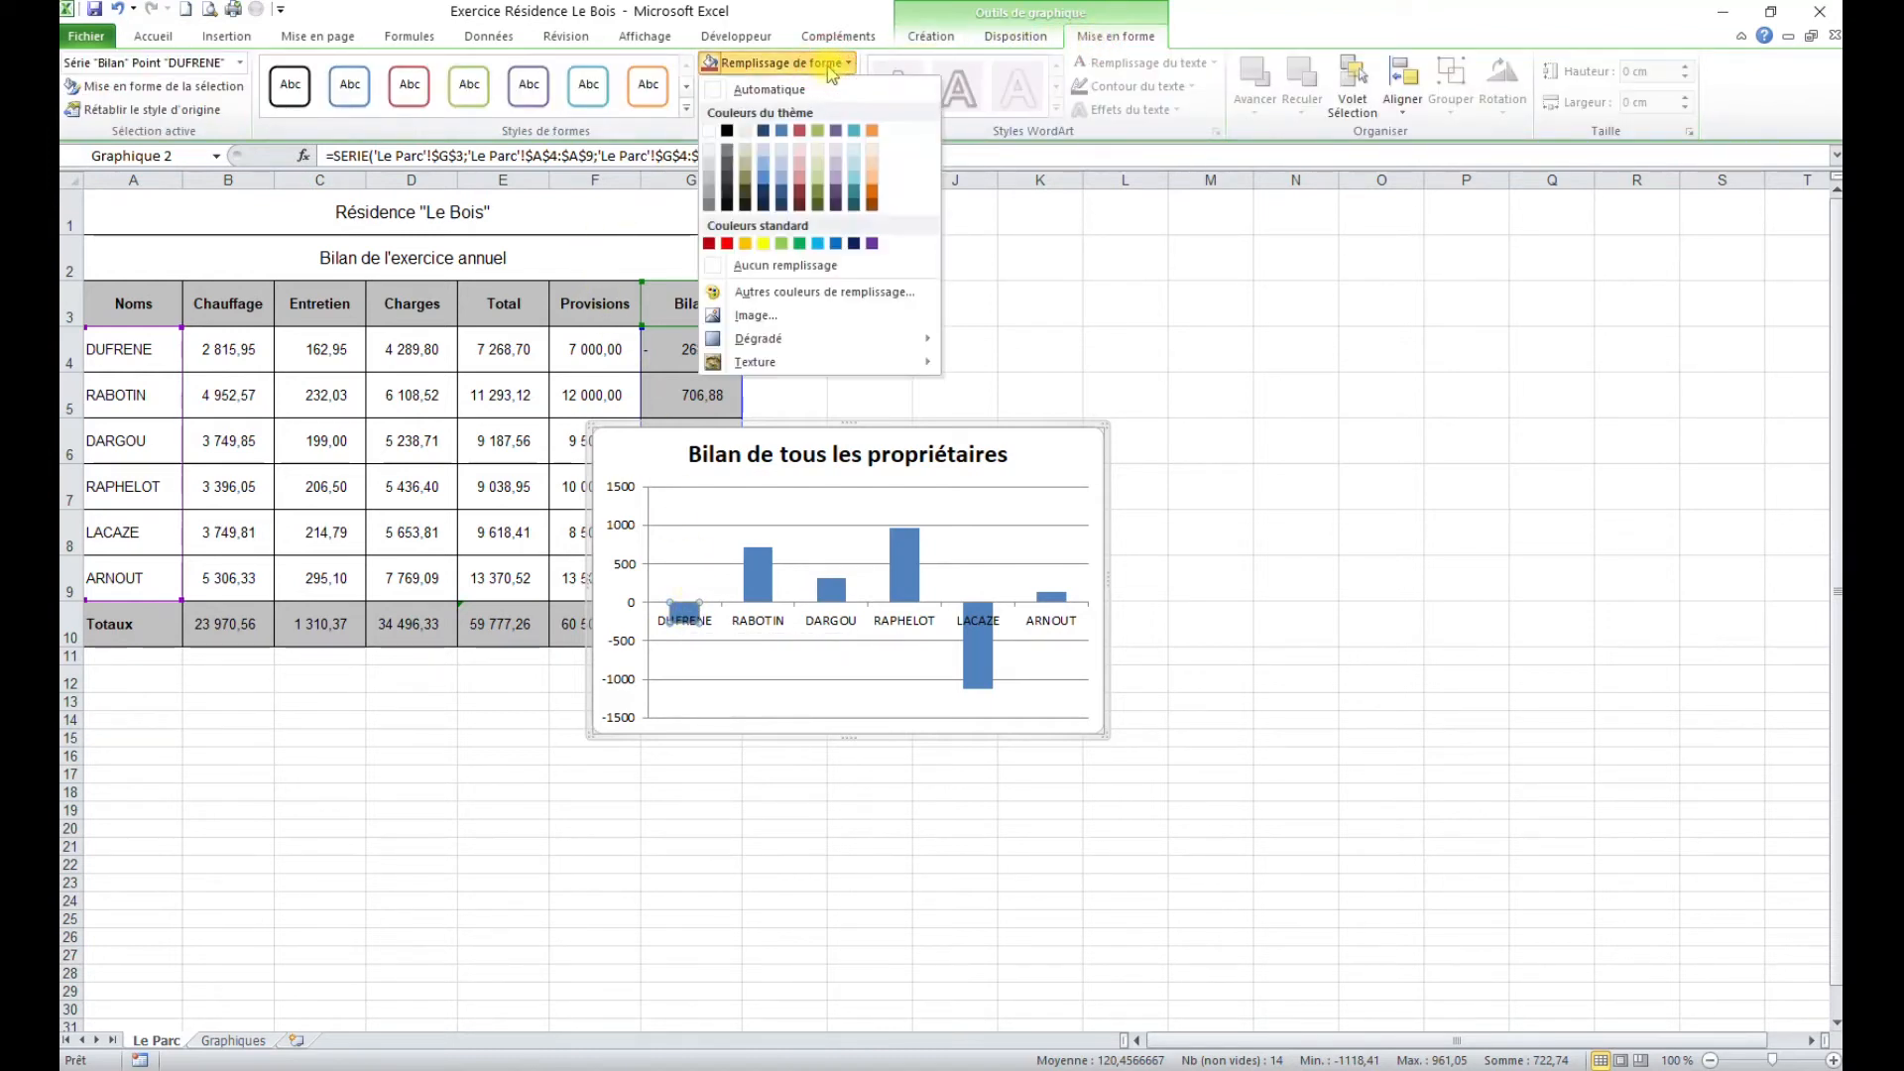
click(708, 243)
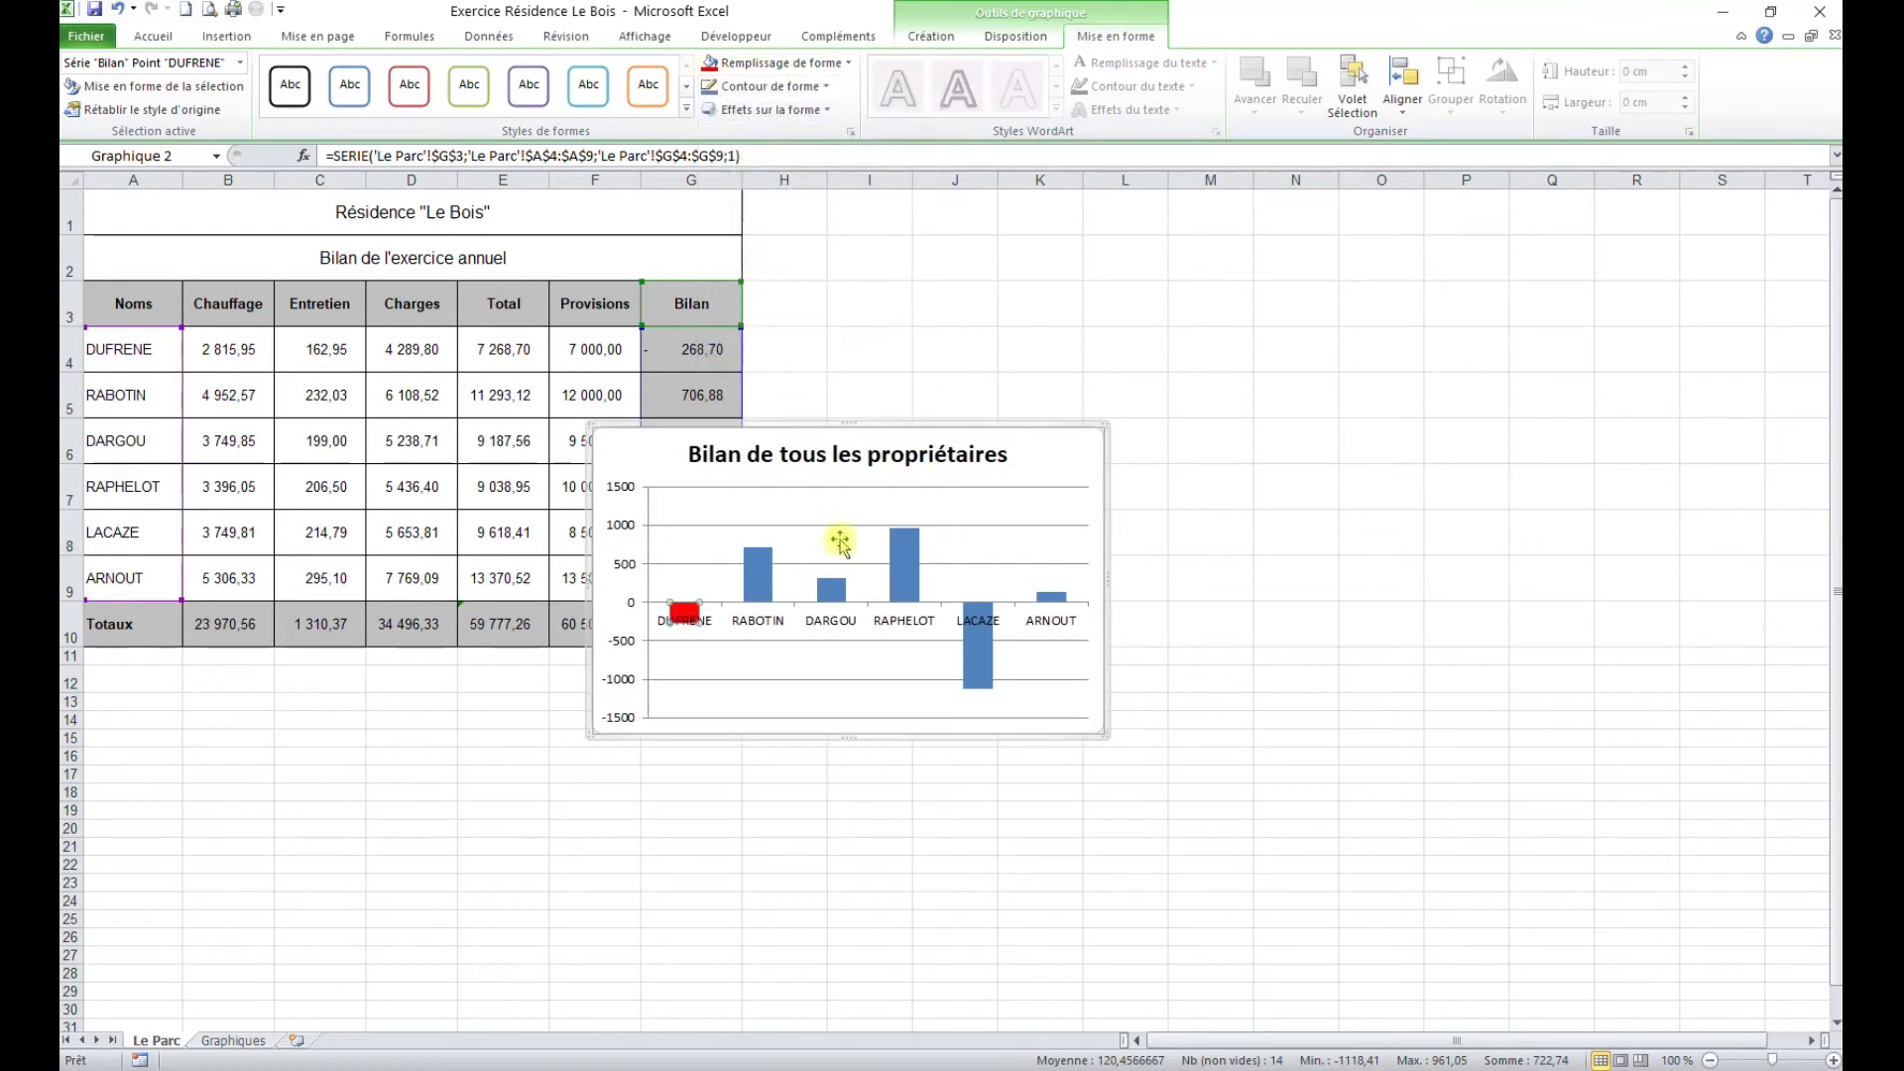
click(980, 670)
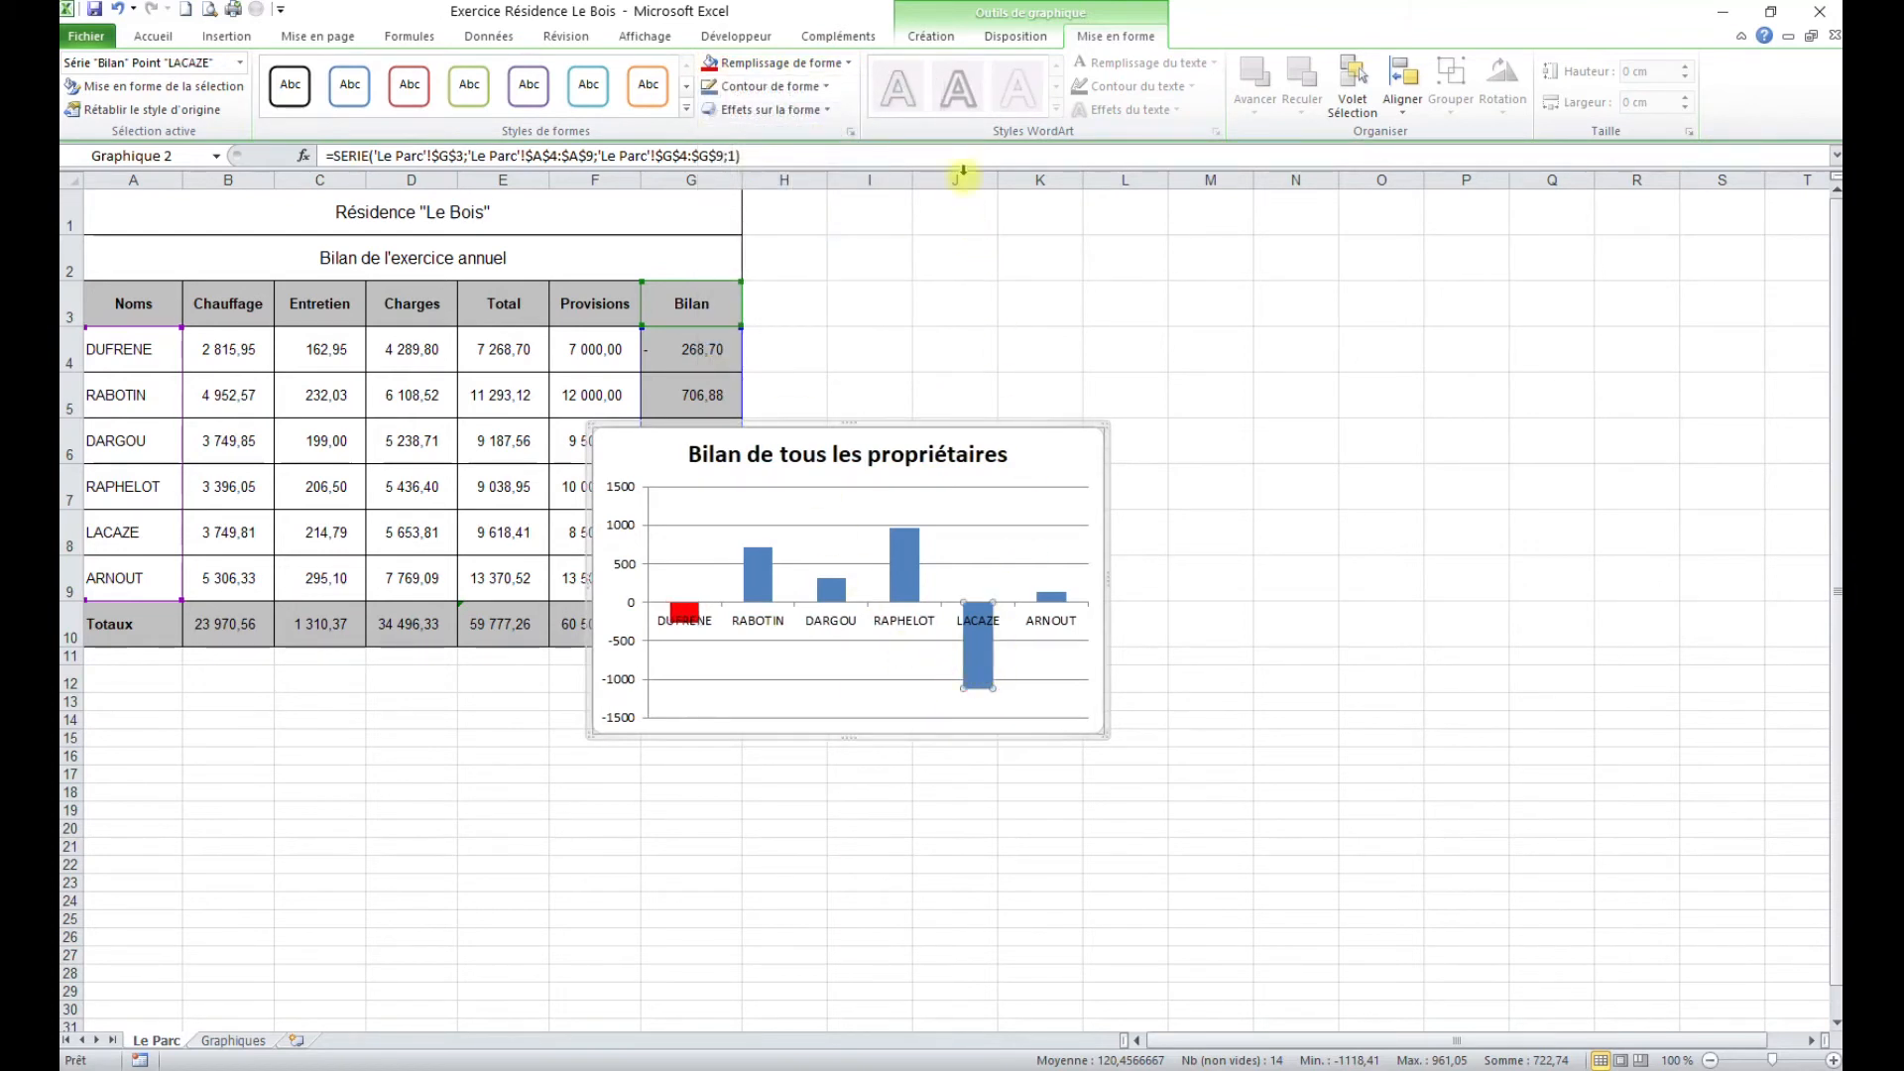
click(784, 62)
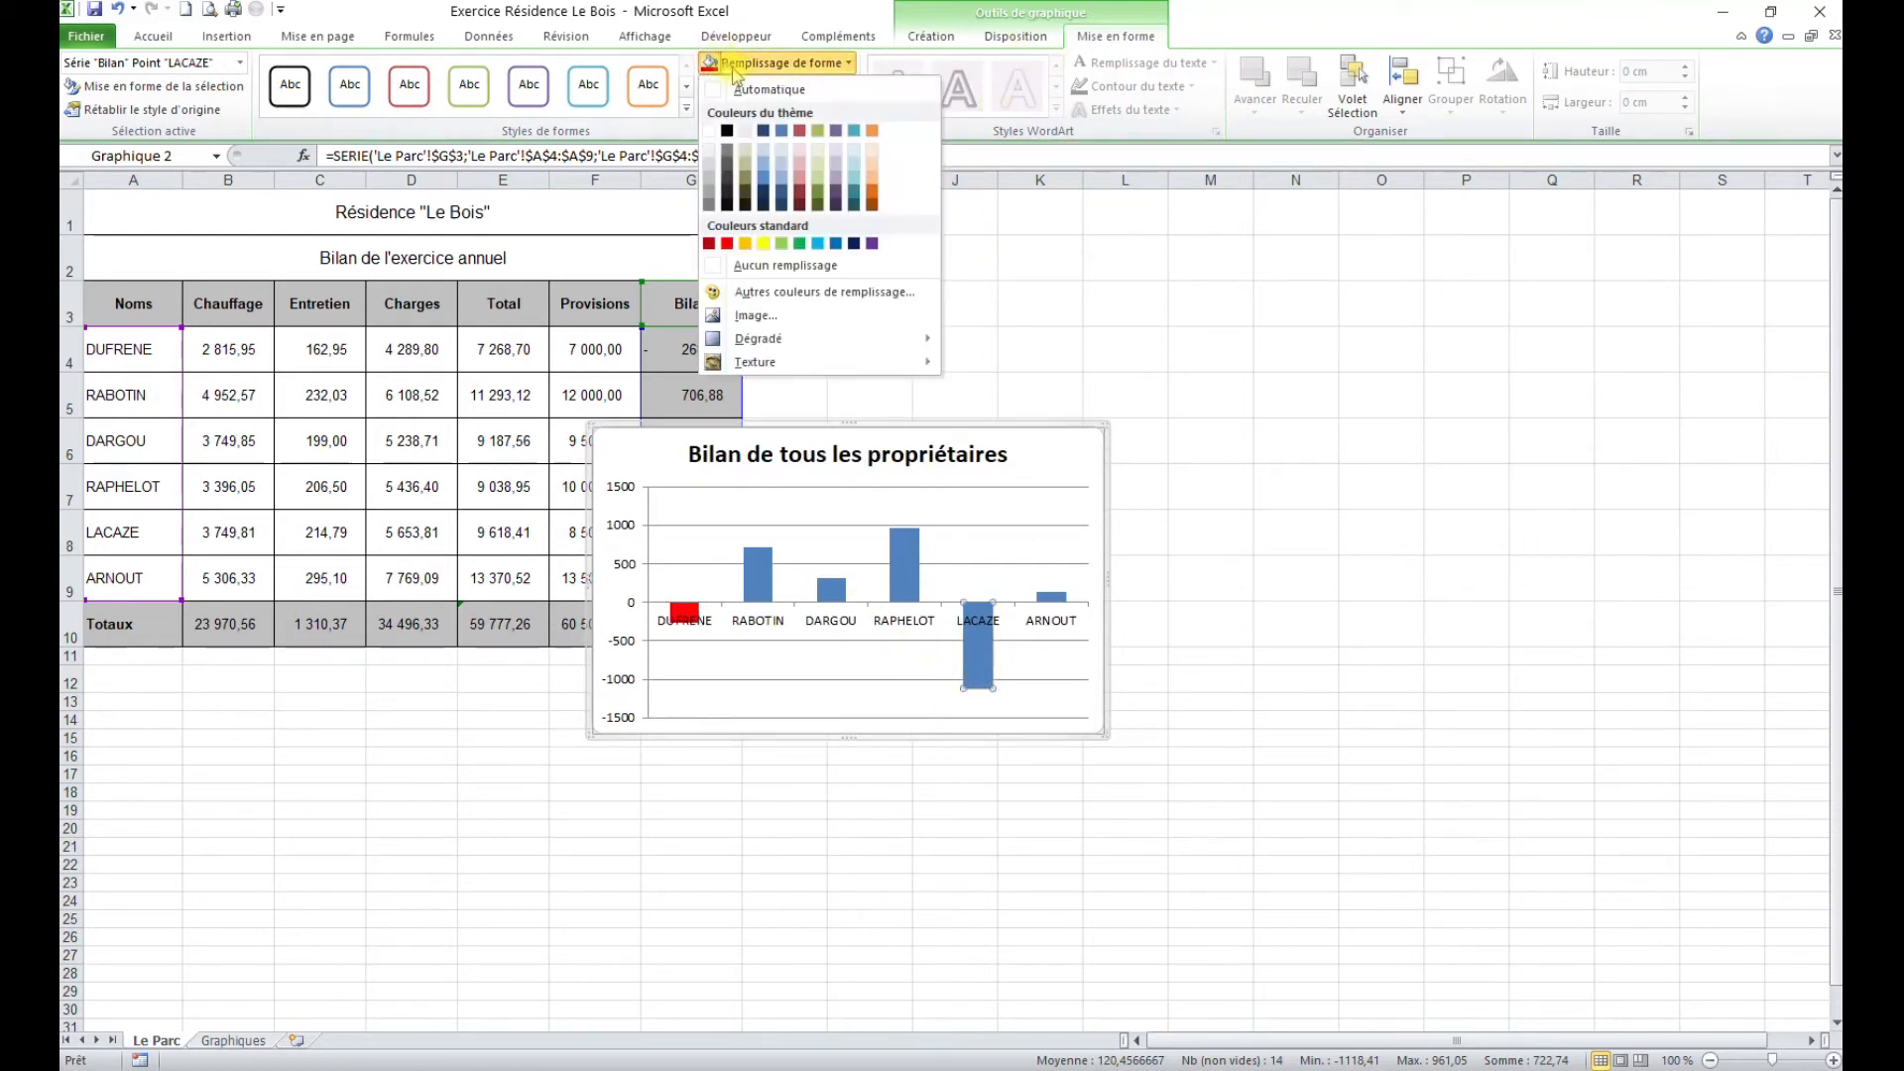
click(708, 243)
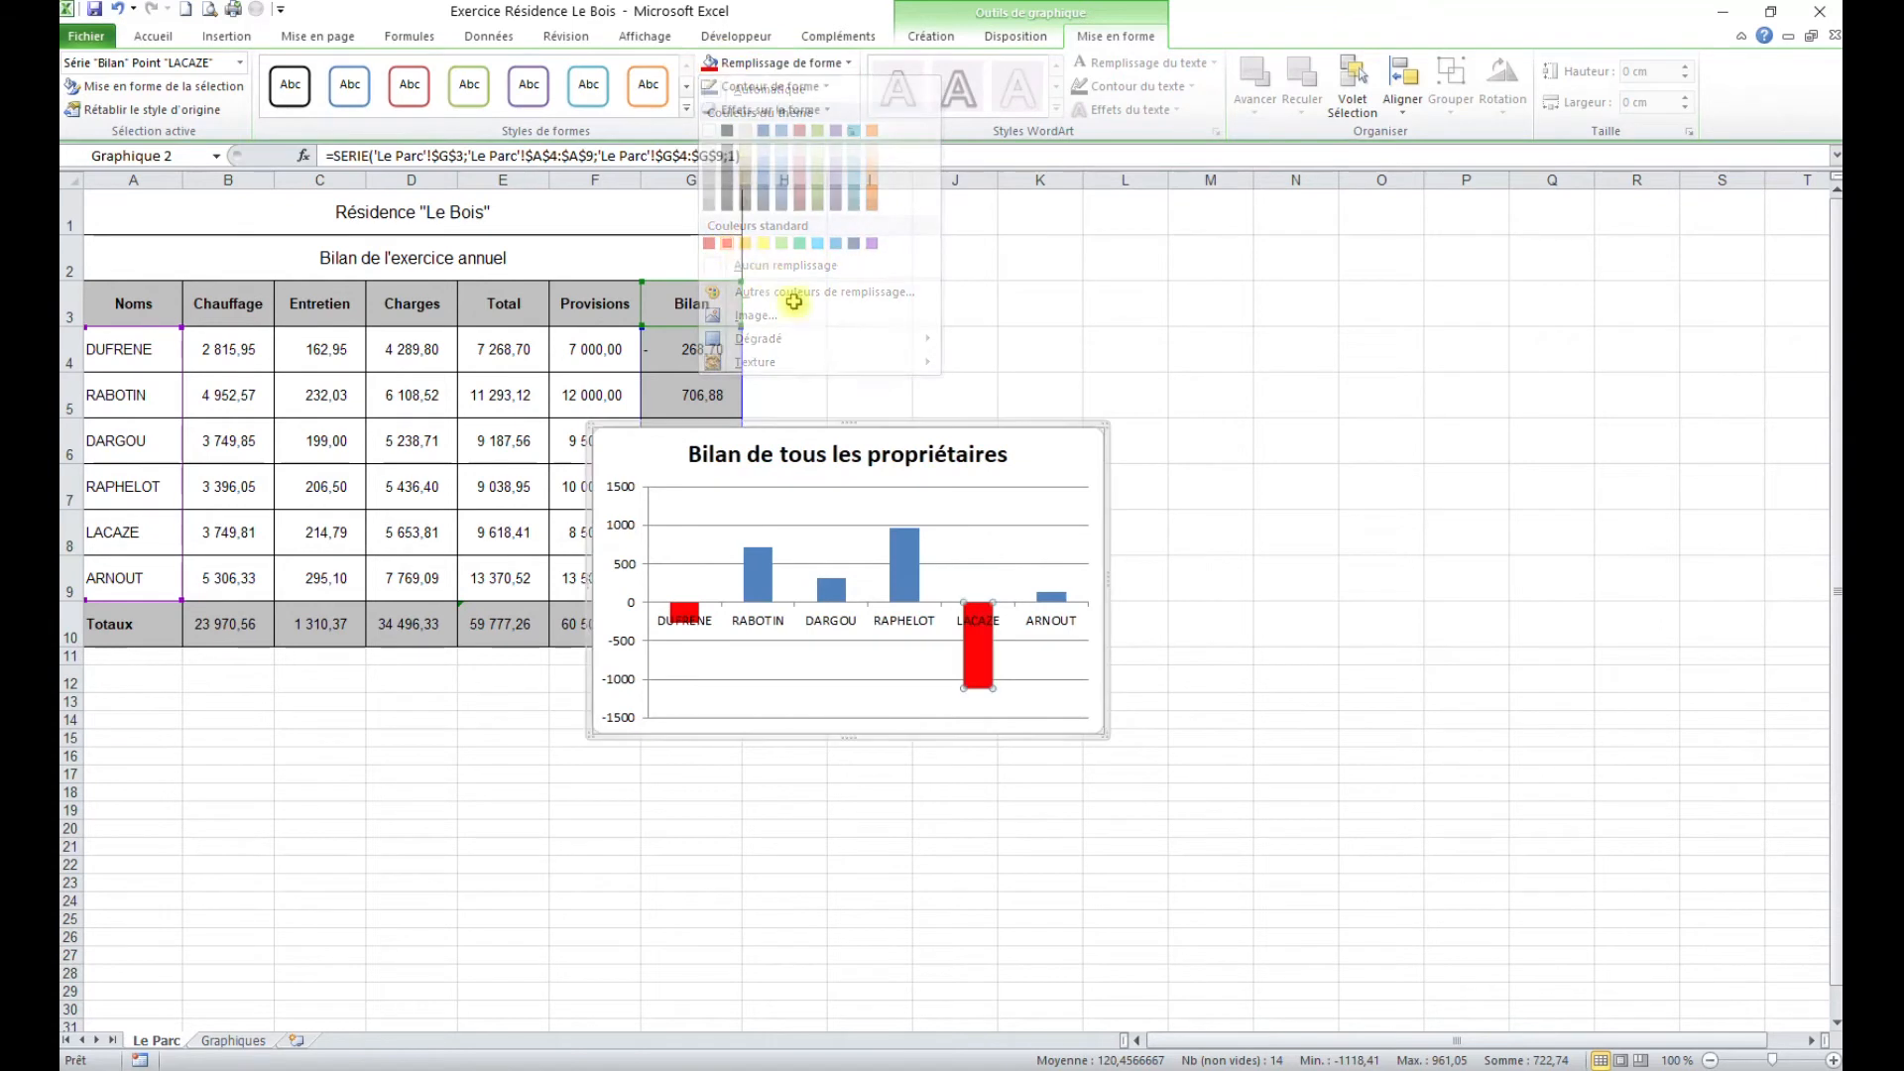
click(1254, 592)
click(1071, 463)
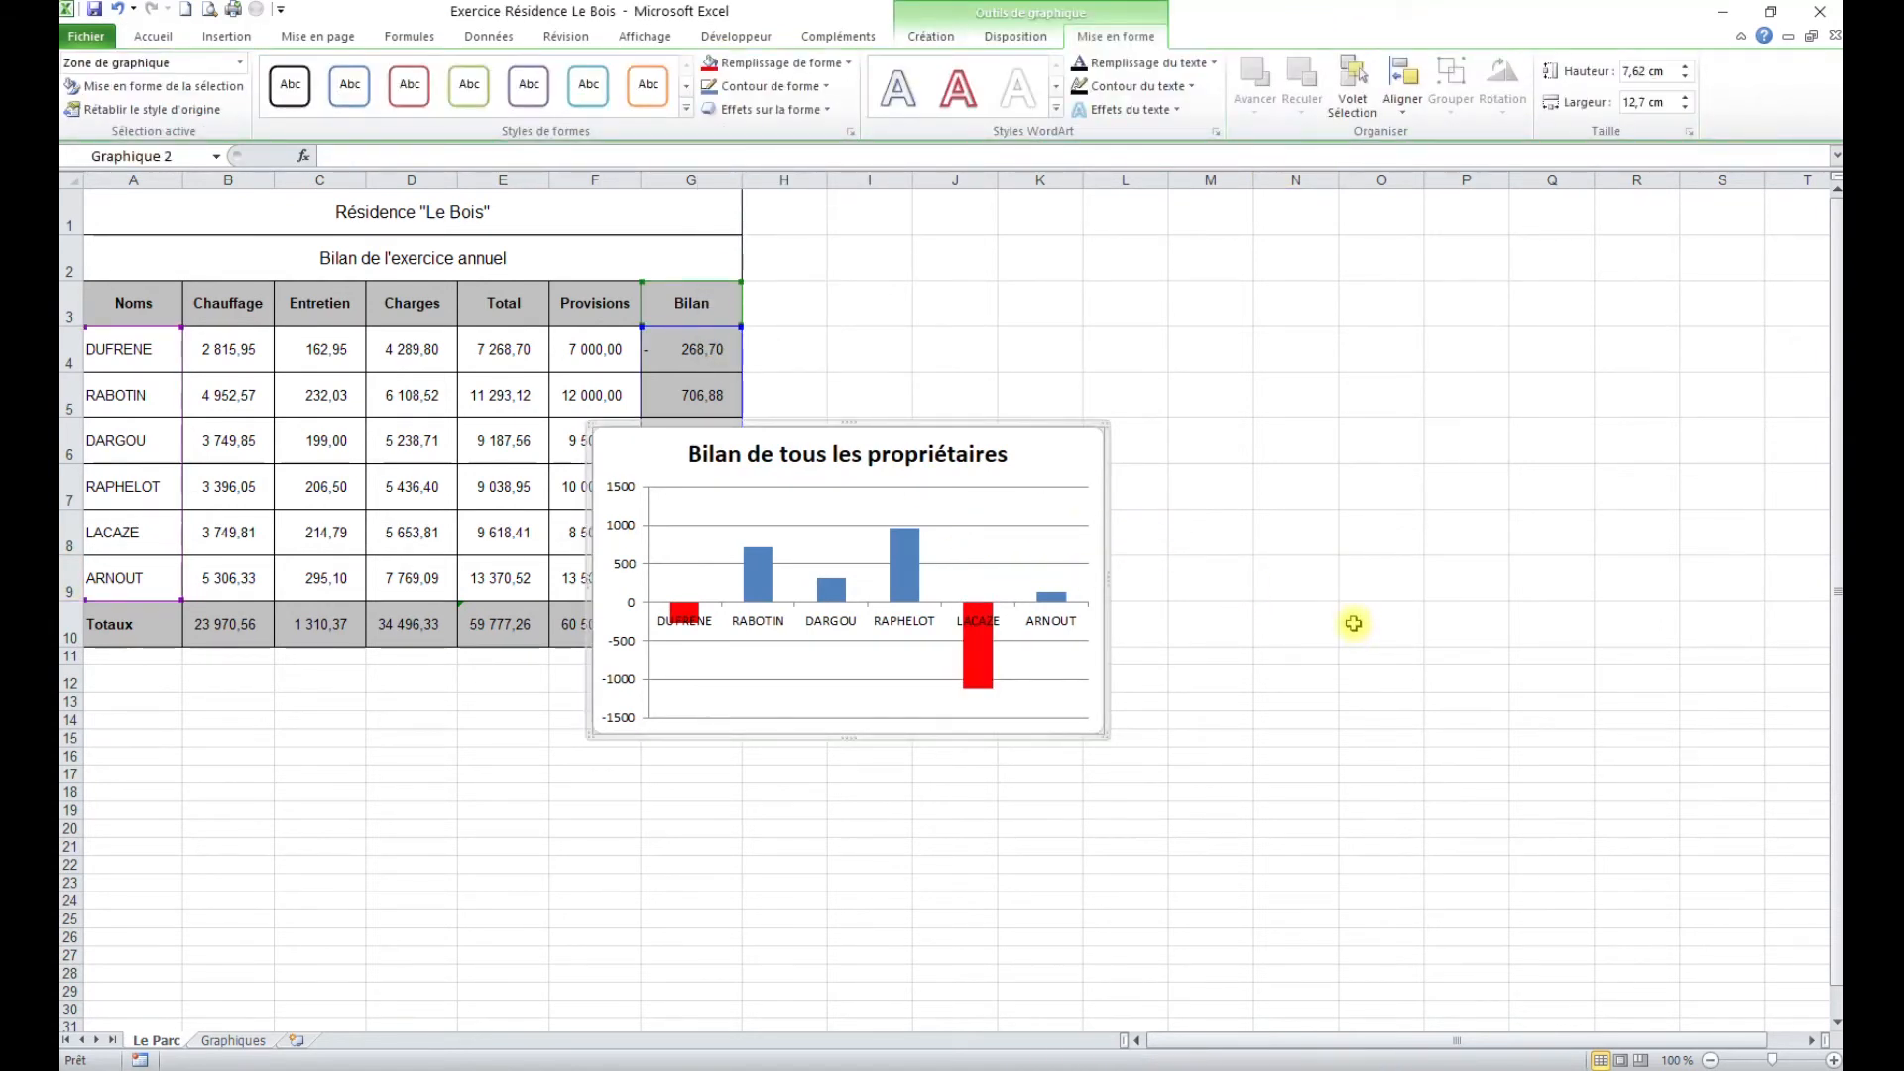
Move the "Bilan de tous les propriétaires" chart to the Graphiques sheet, placing it at cell A18 under the pie chart.
key(ctrl+x)
click(233, 1041)
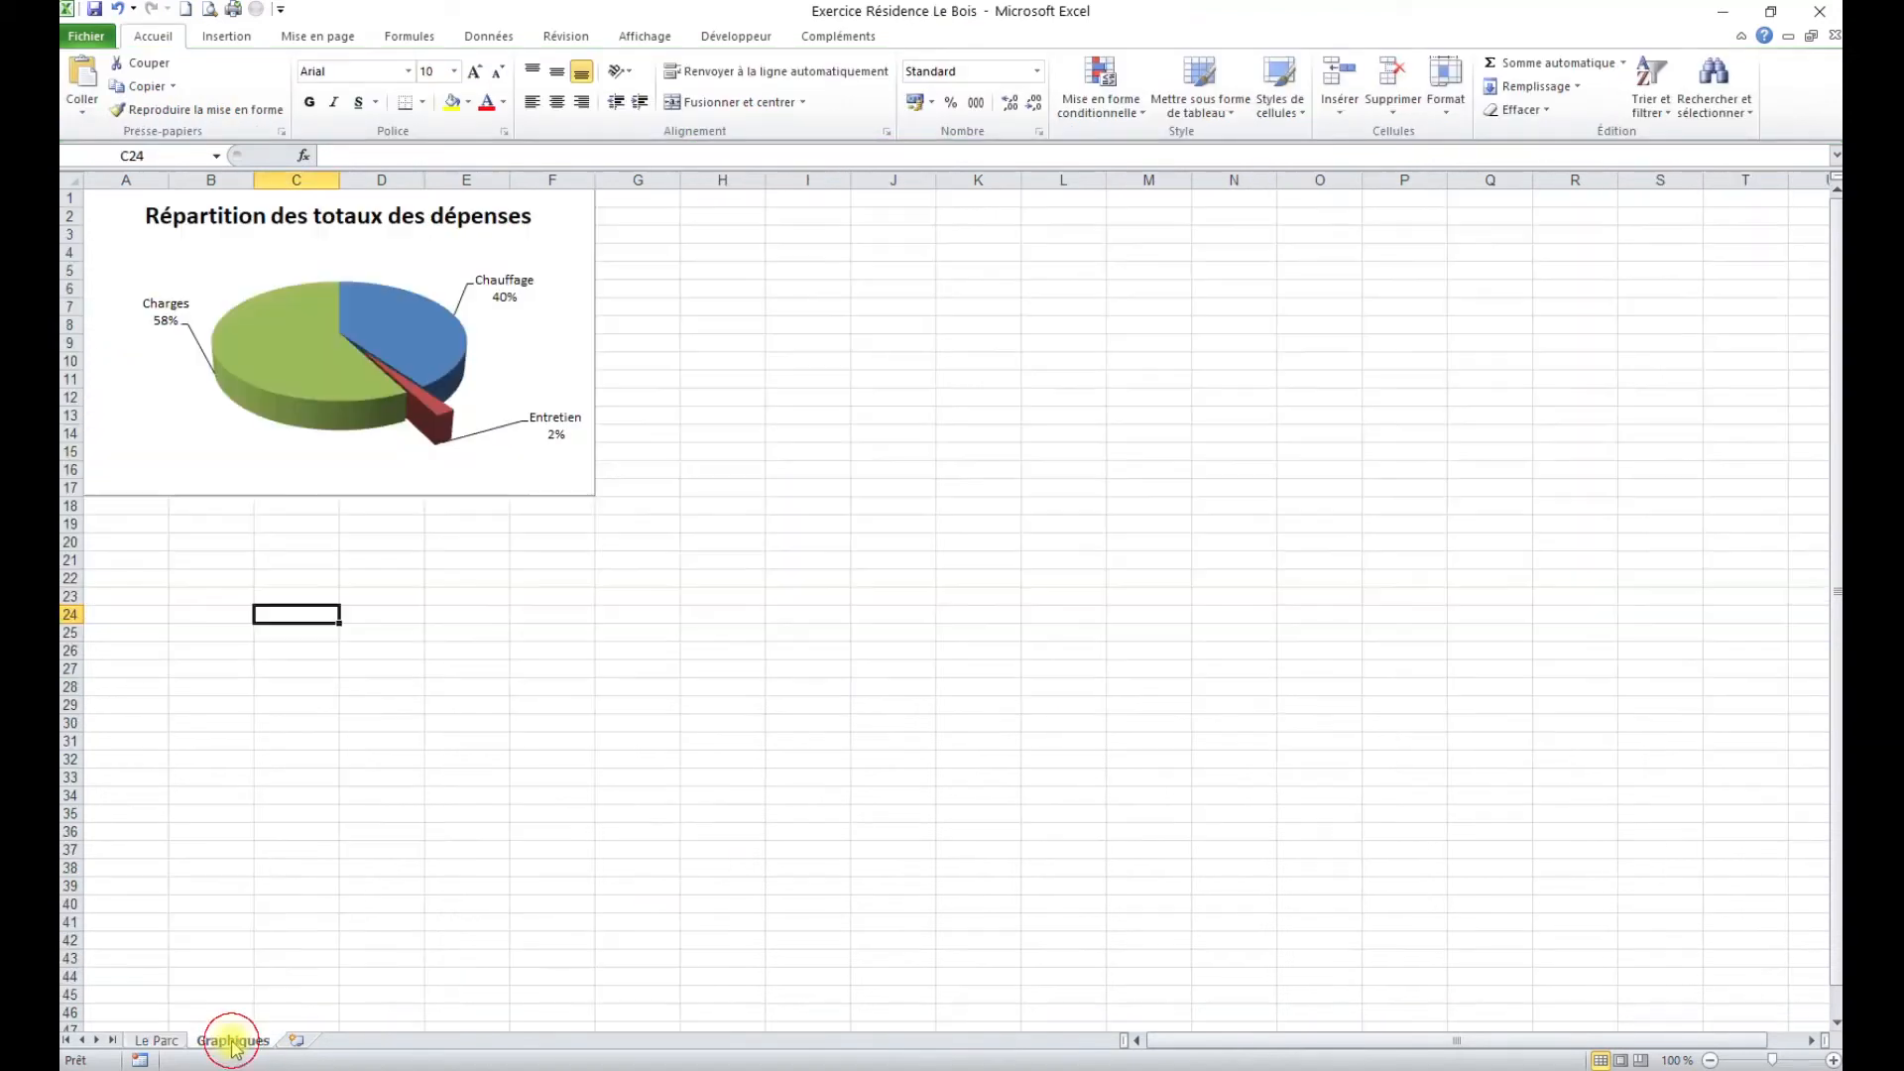
click(120, 505)
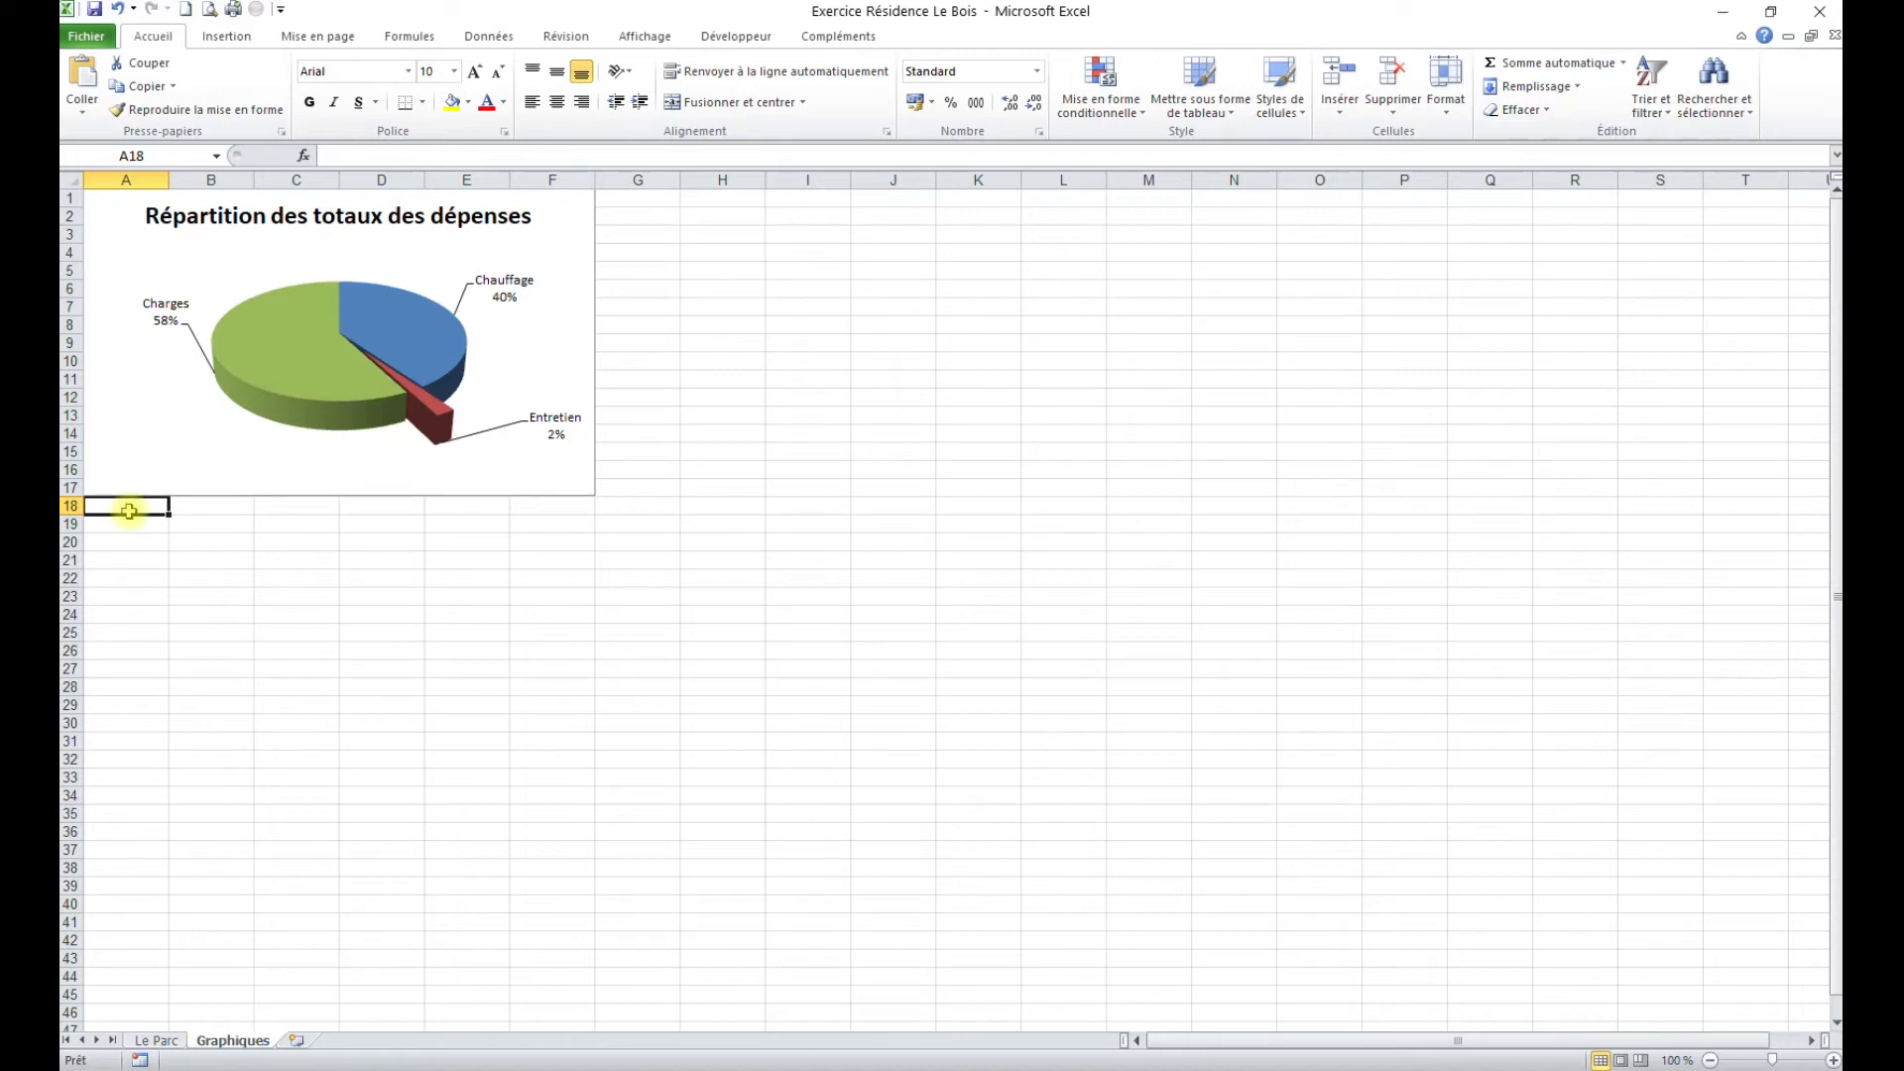
key(ctrl+v)
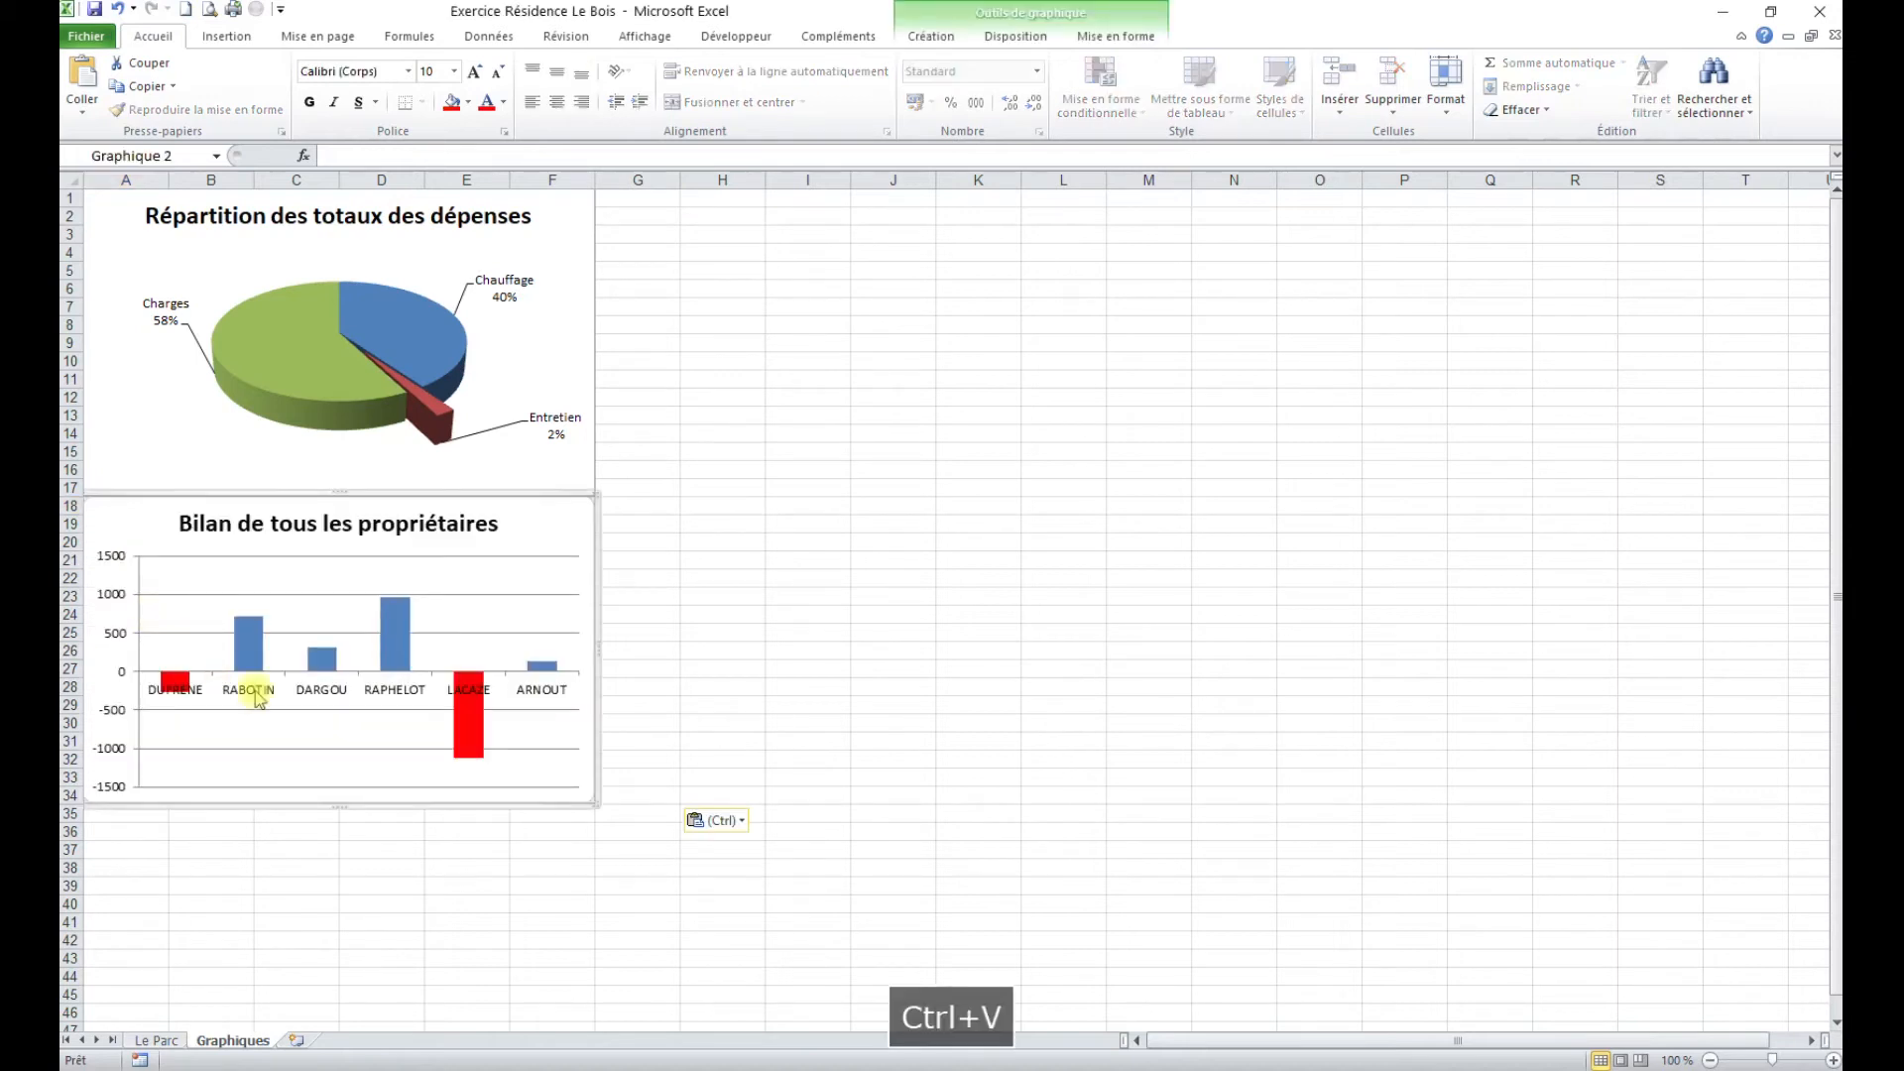
click(770, 745)
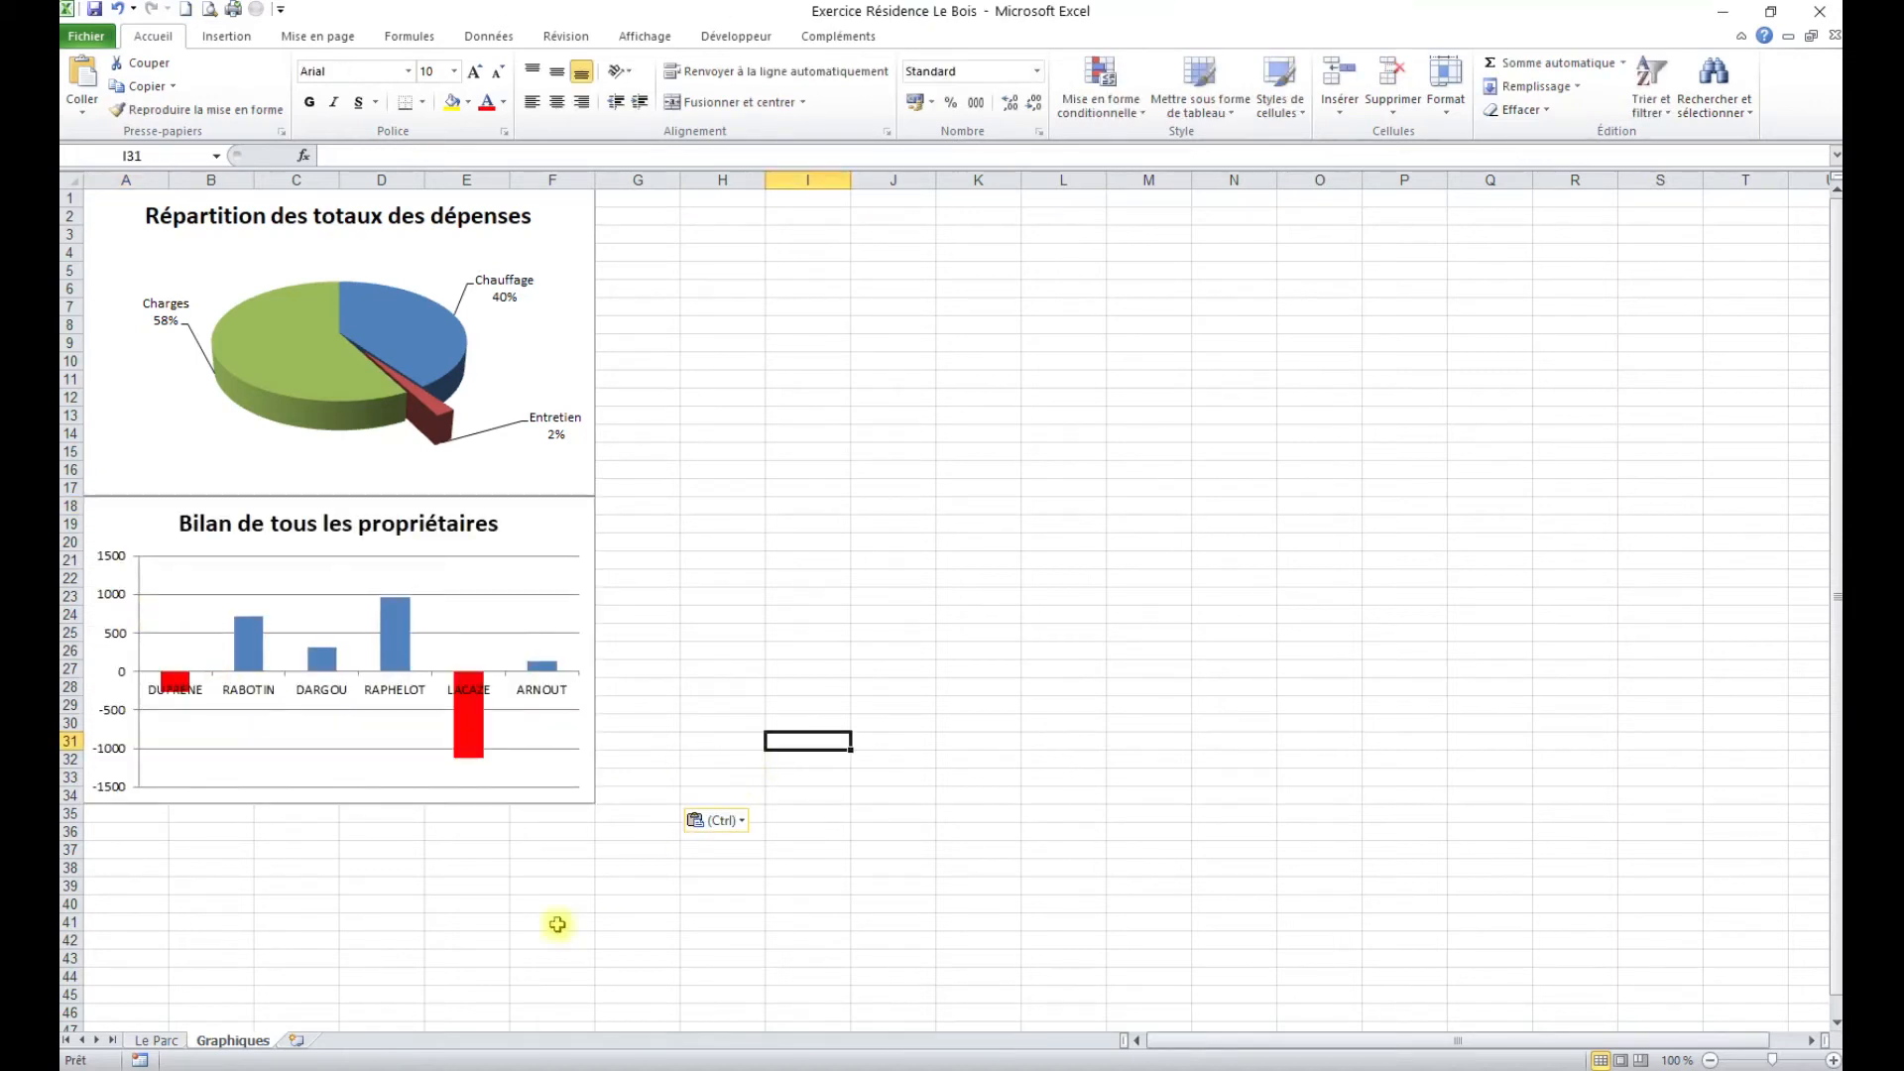
On the Le Parc sheet, insert a 2D clustered column chart from A3:A9 and E3:F9.
click(143, 1040)
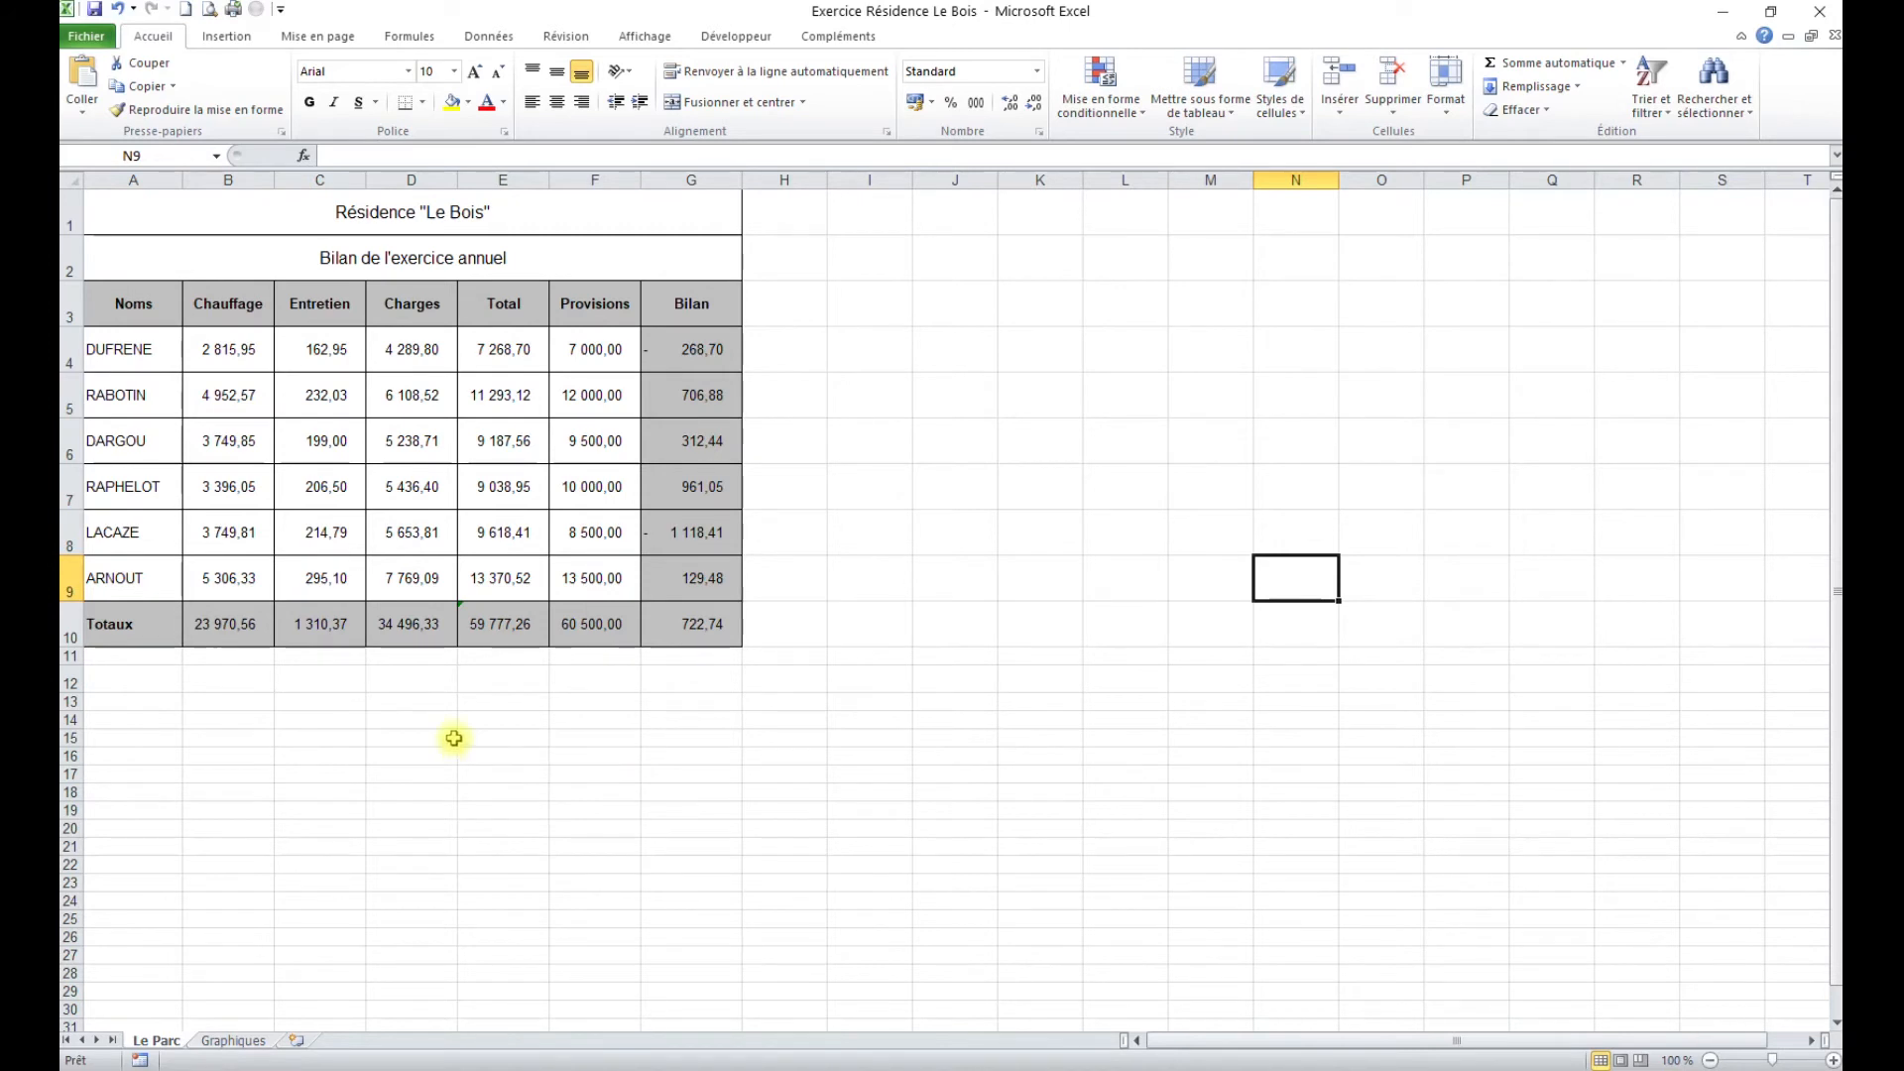
drag(135, 303, 129, 577)
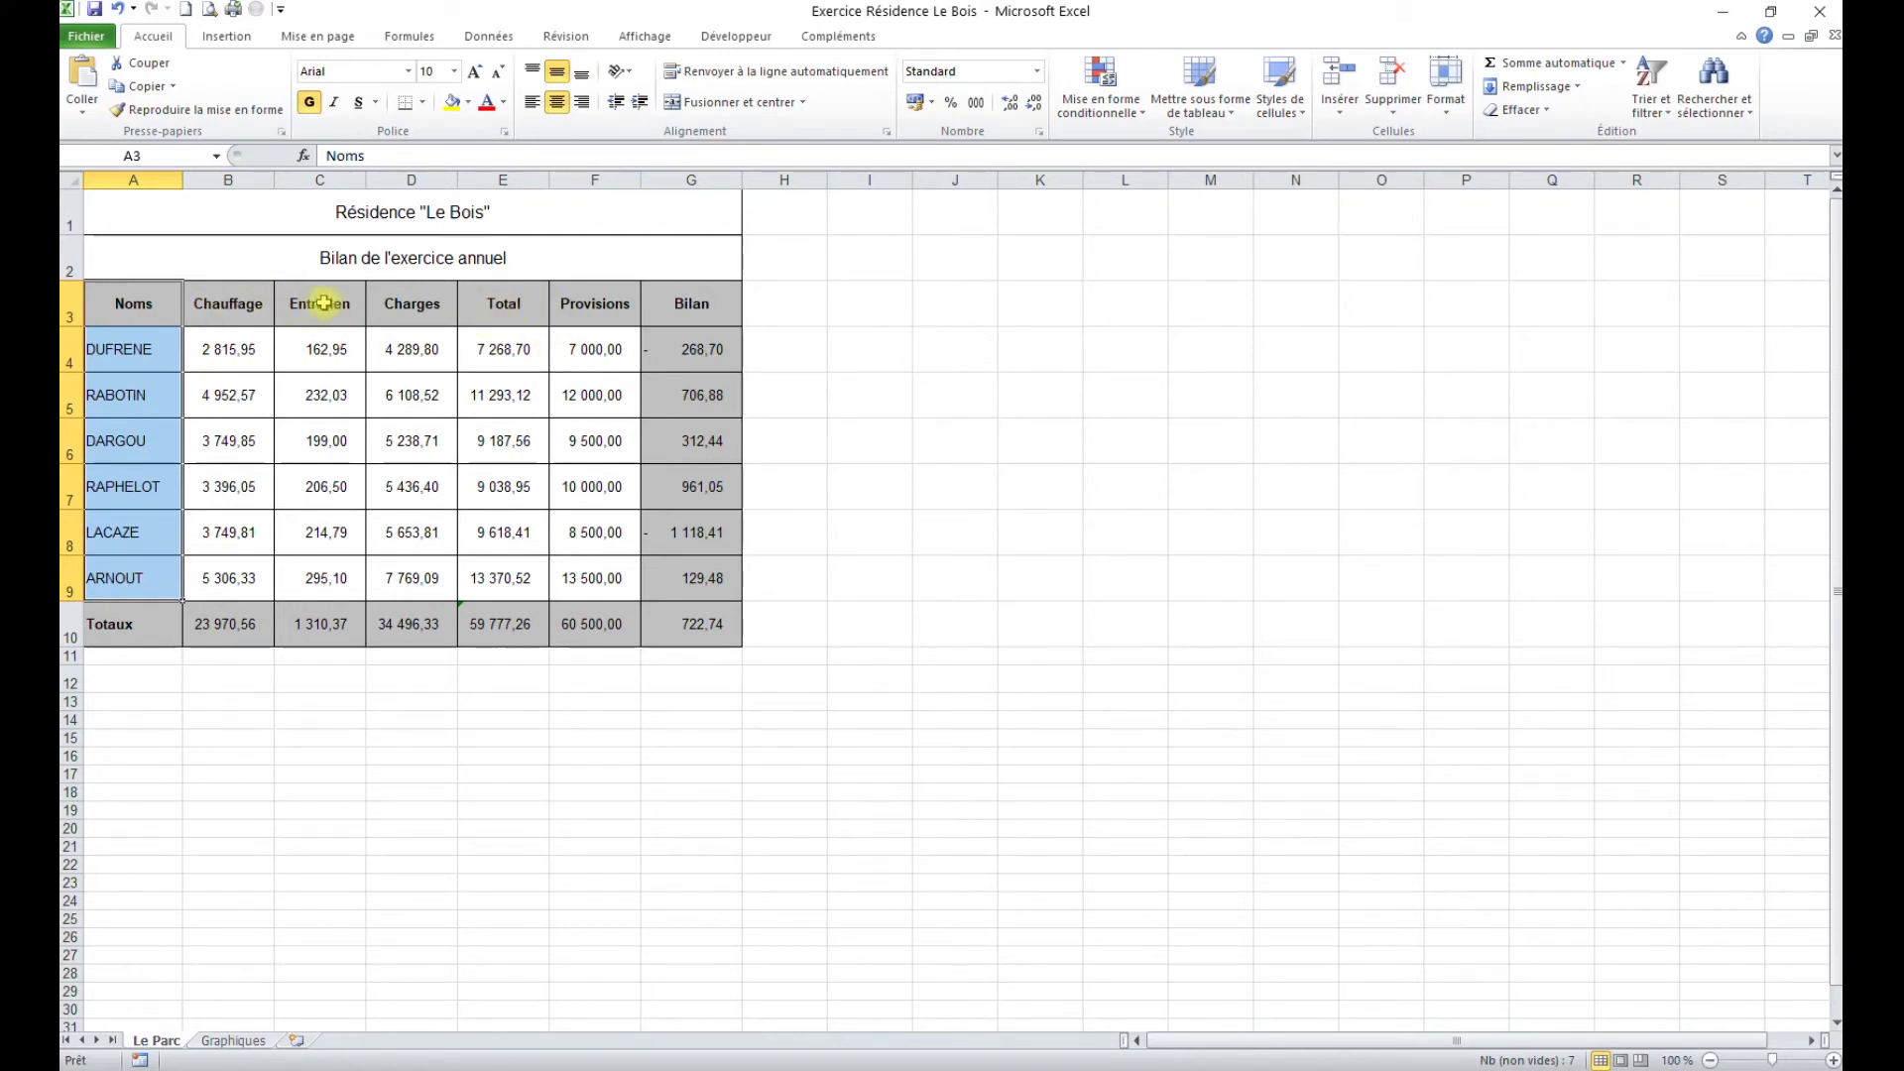
drag(509, 307, 585, 308)
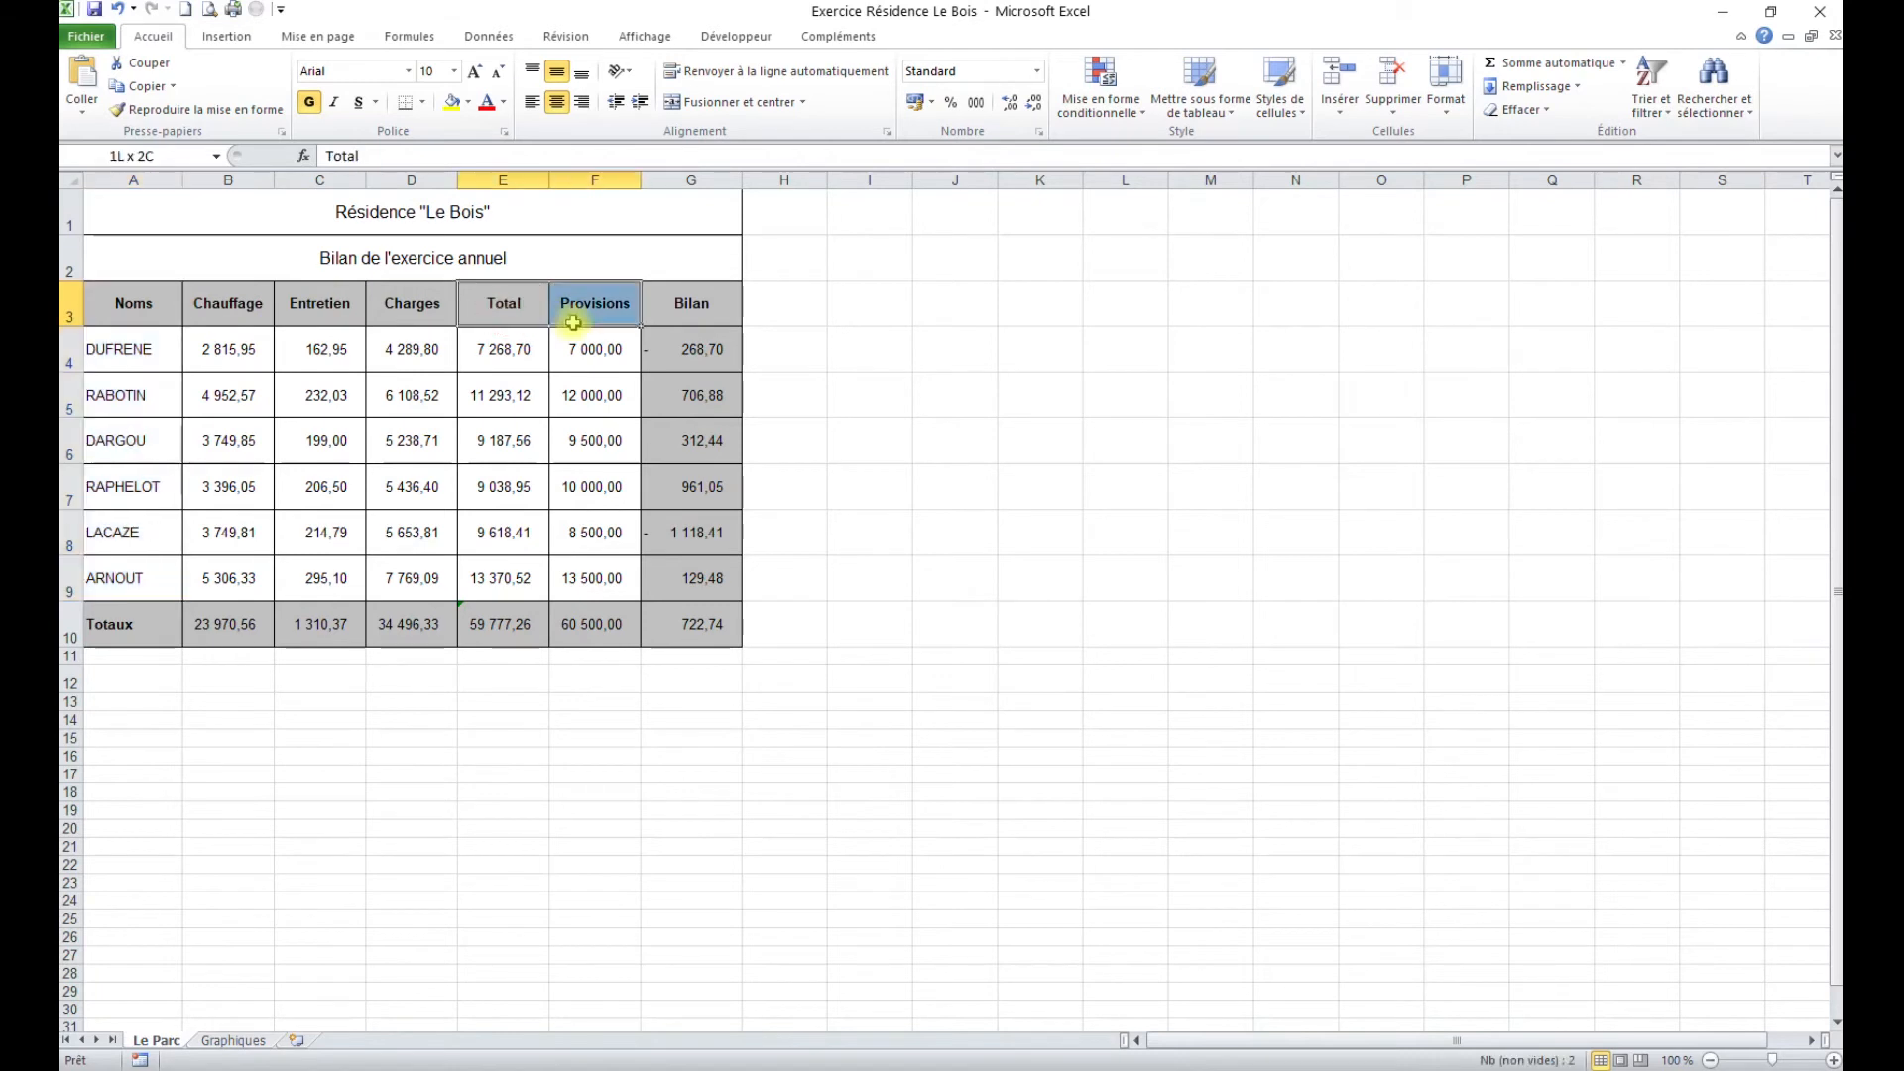
drag(198, 302, 139, 585)
drag(506, 307, 593, 585)
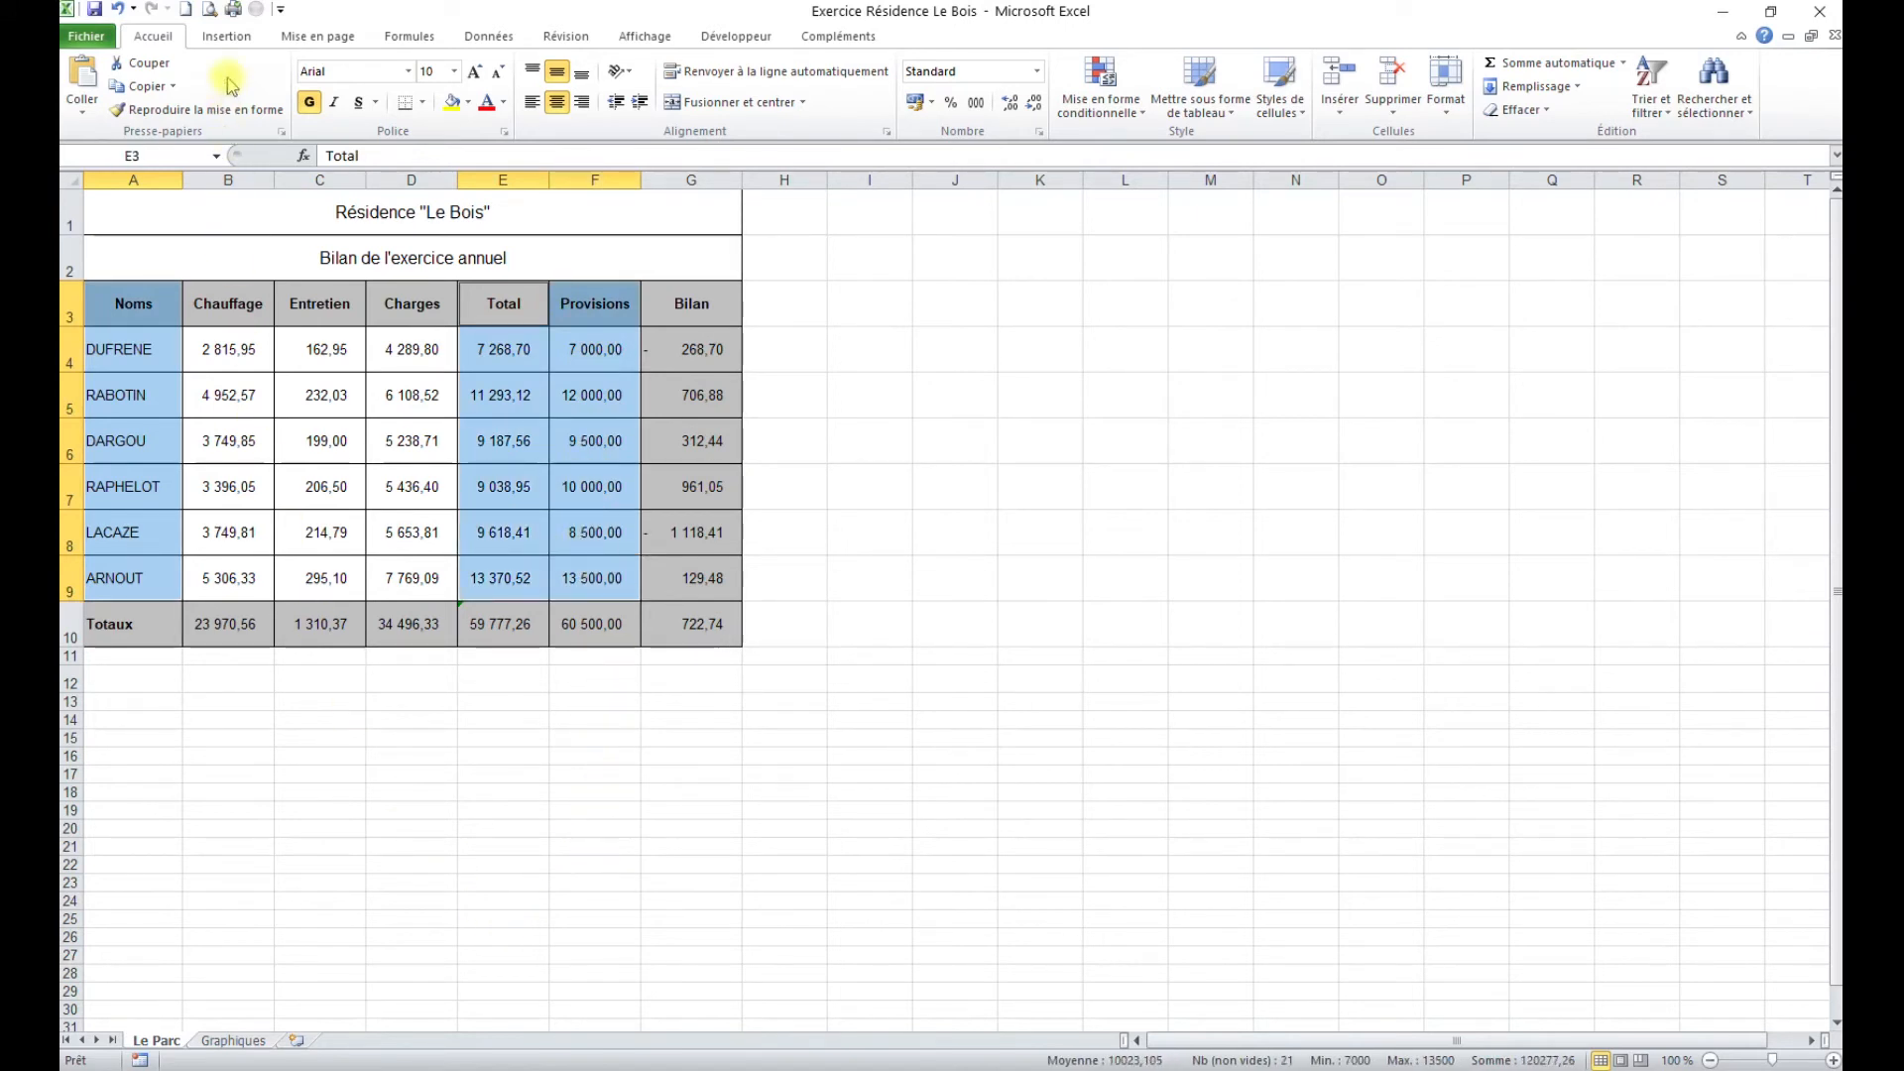
click(227, 37)
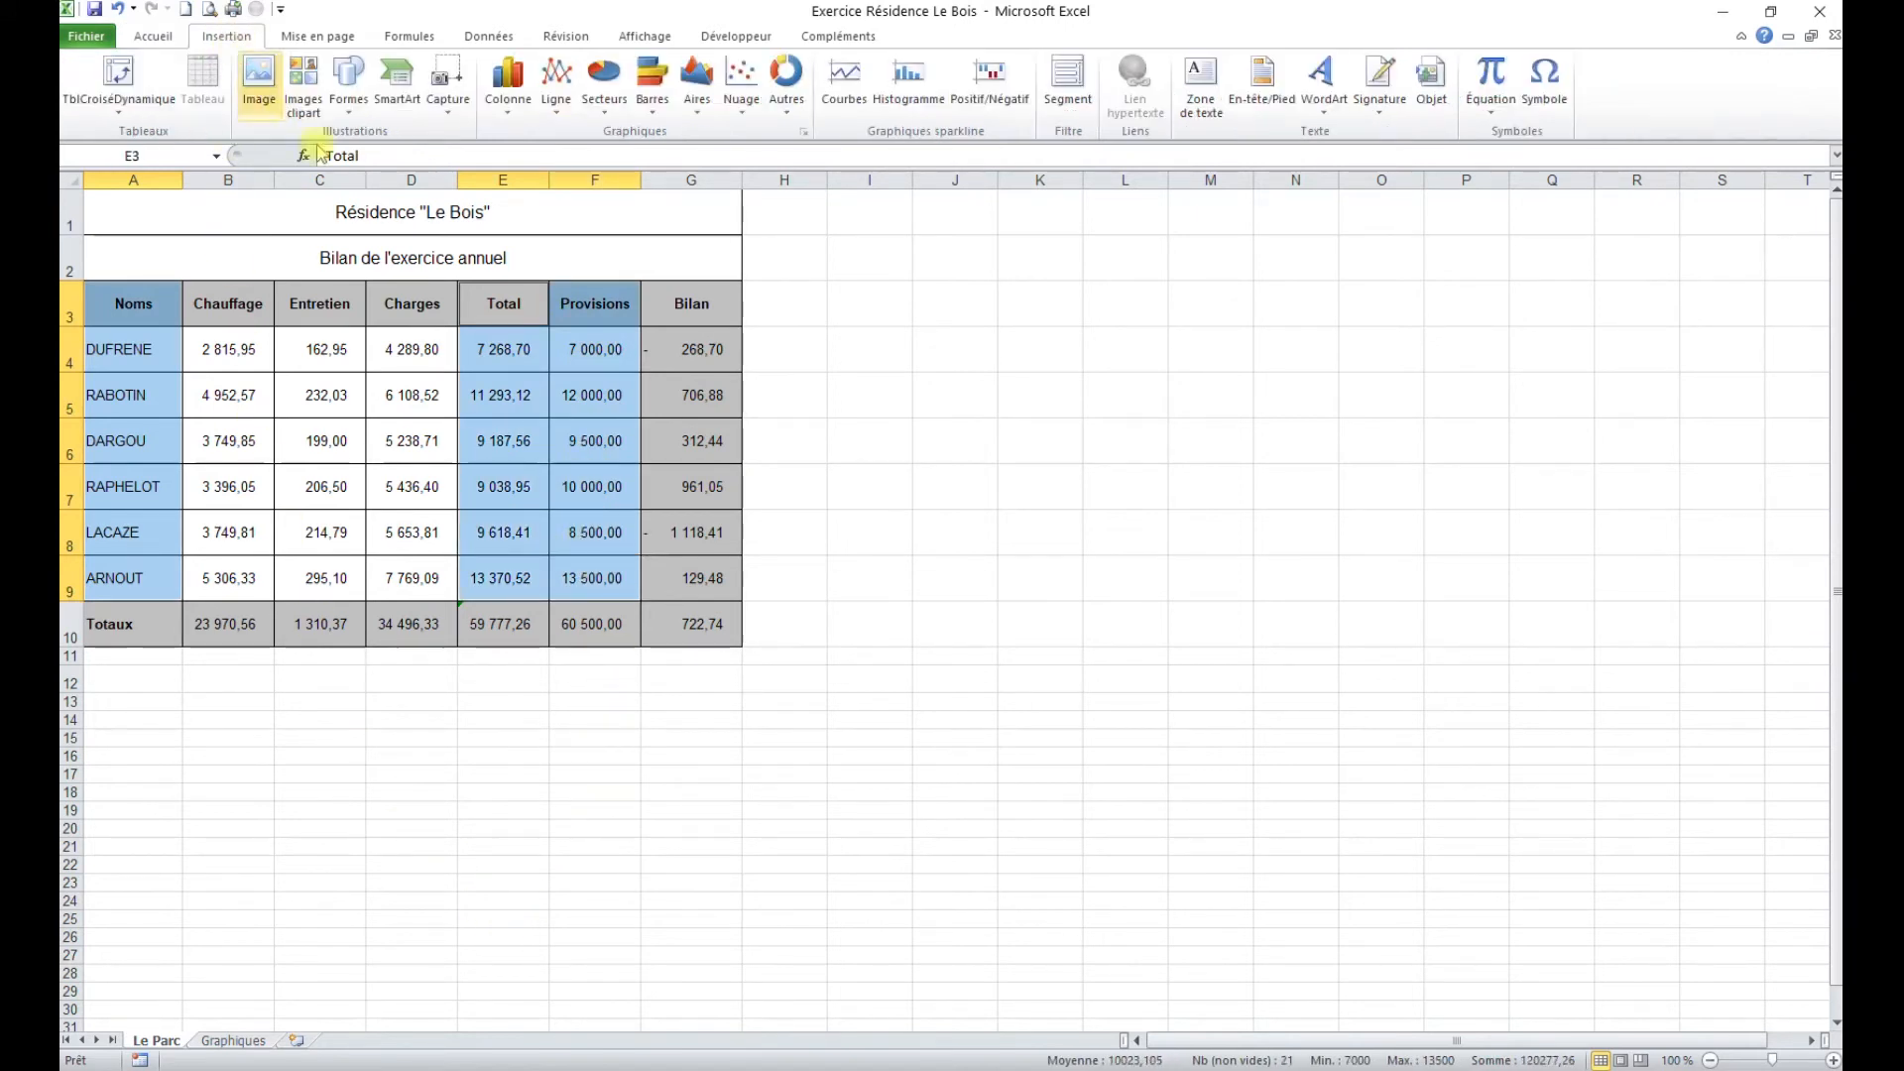
click(508, 84)
click(529, 184)
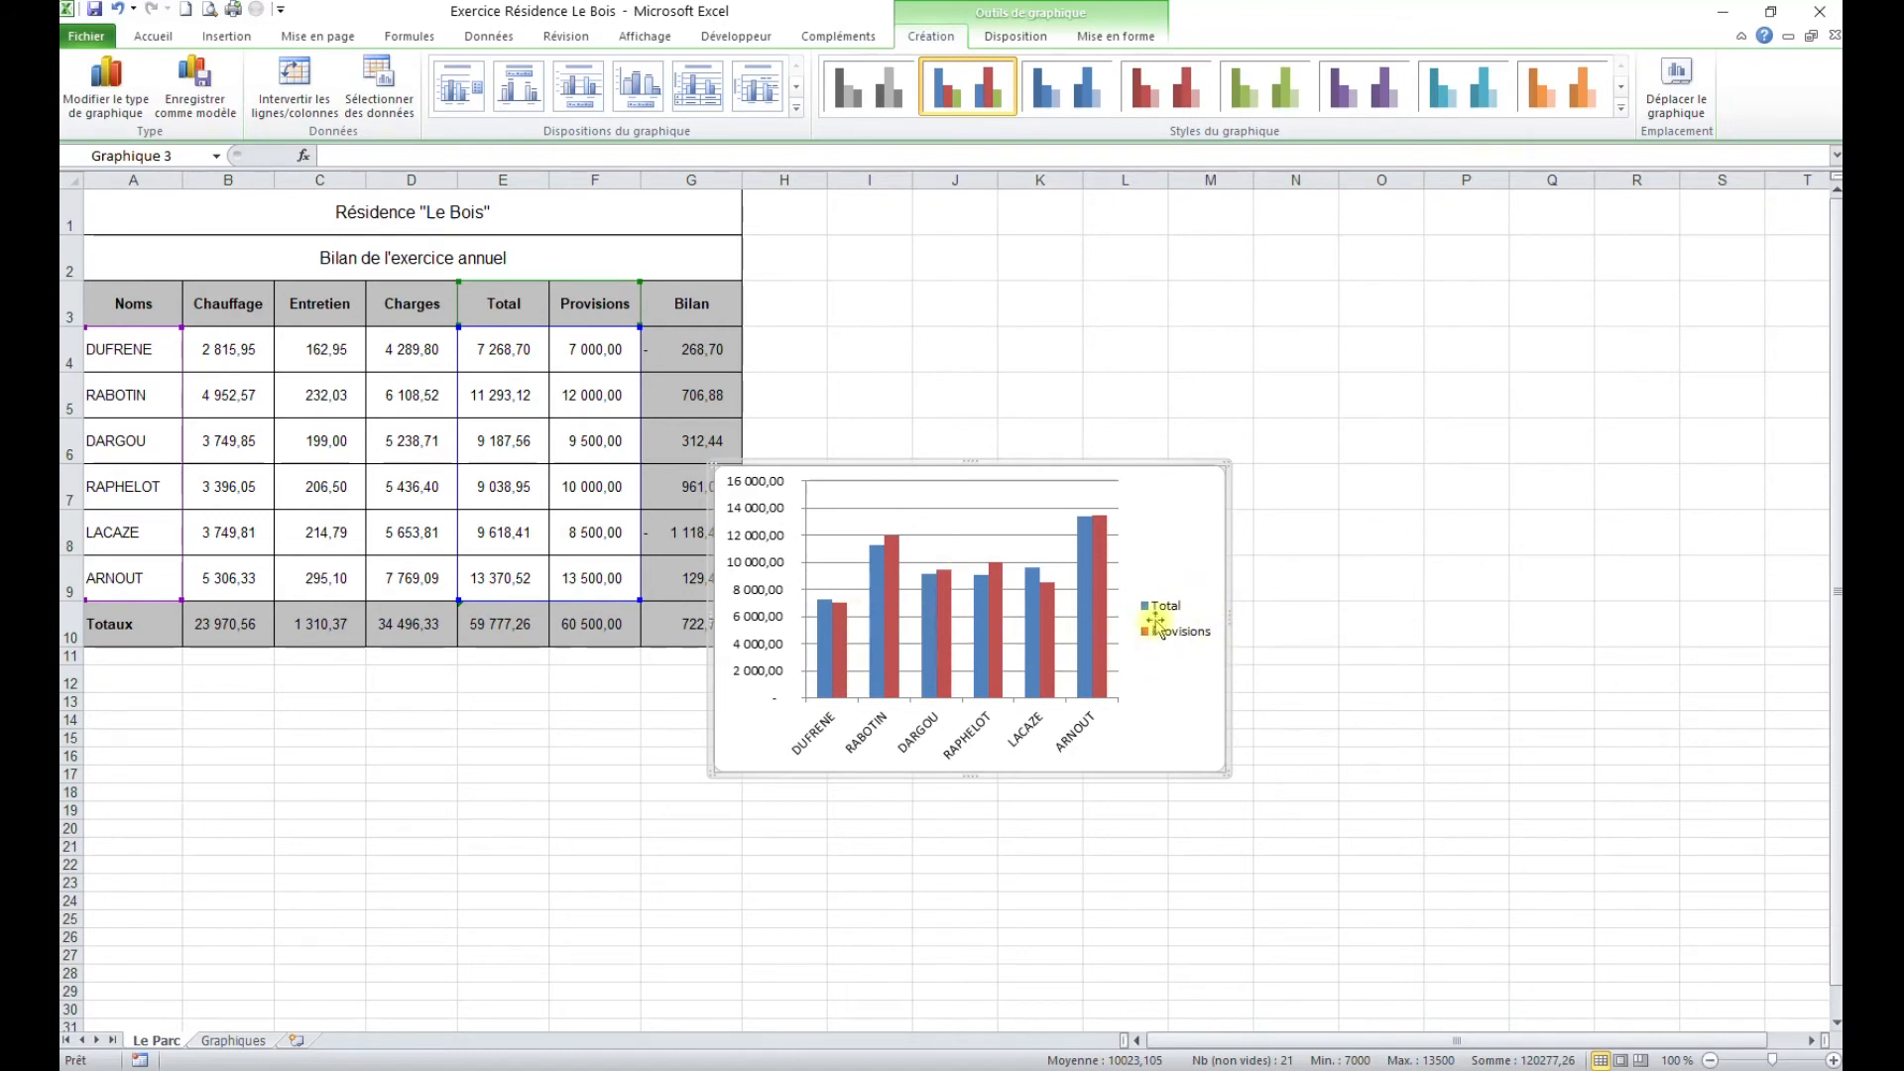
Set the number format of the new column chart's vertical axis to Général.
click(776, 544)
right_click(776, 544)
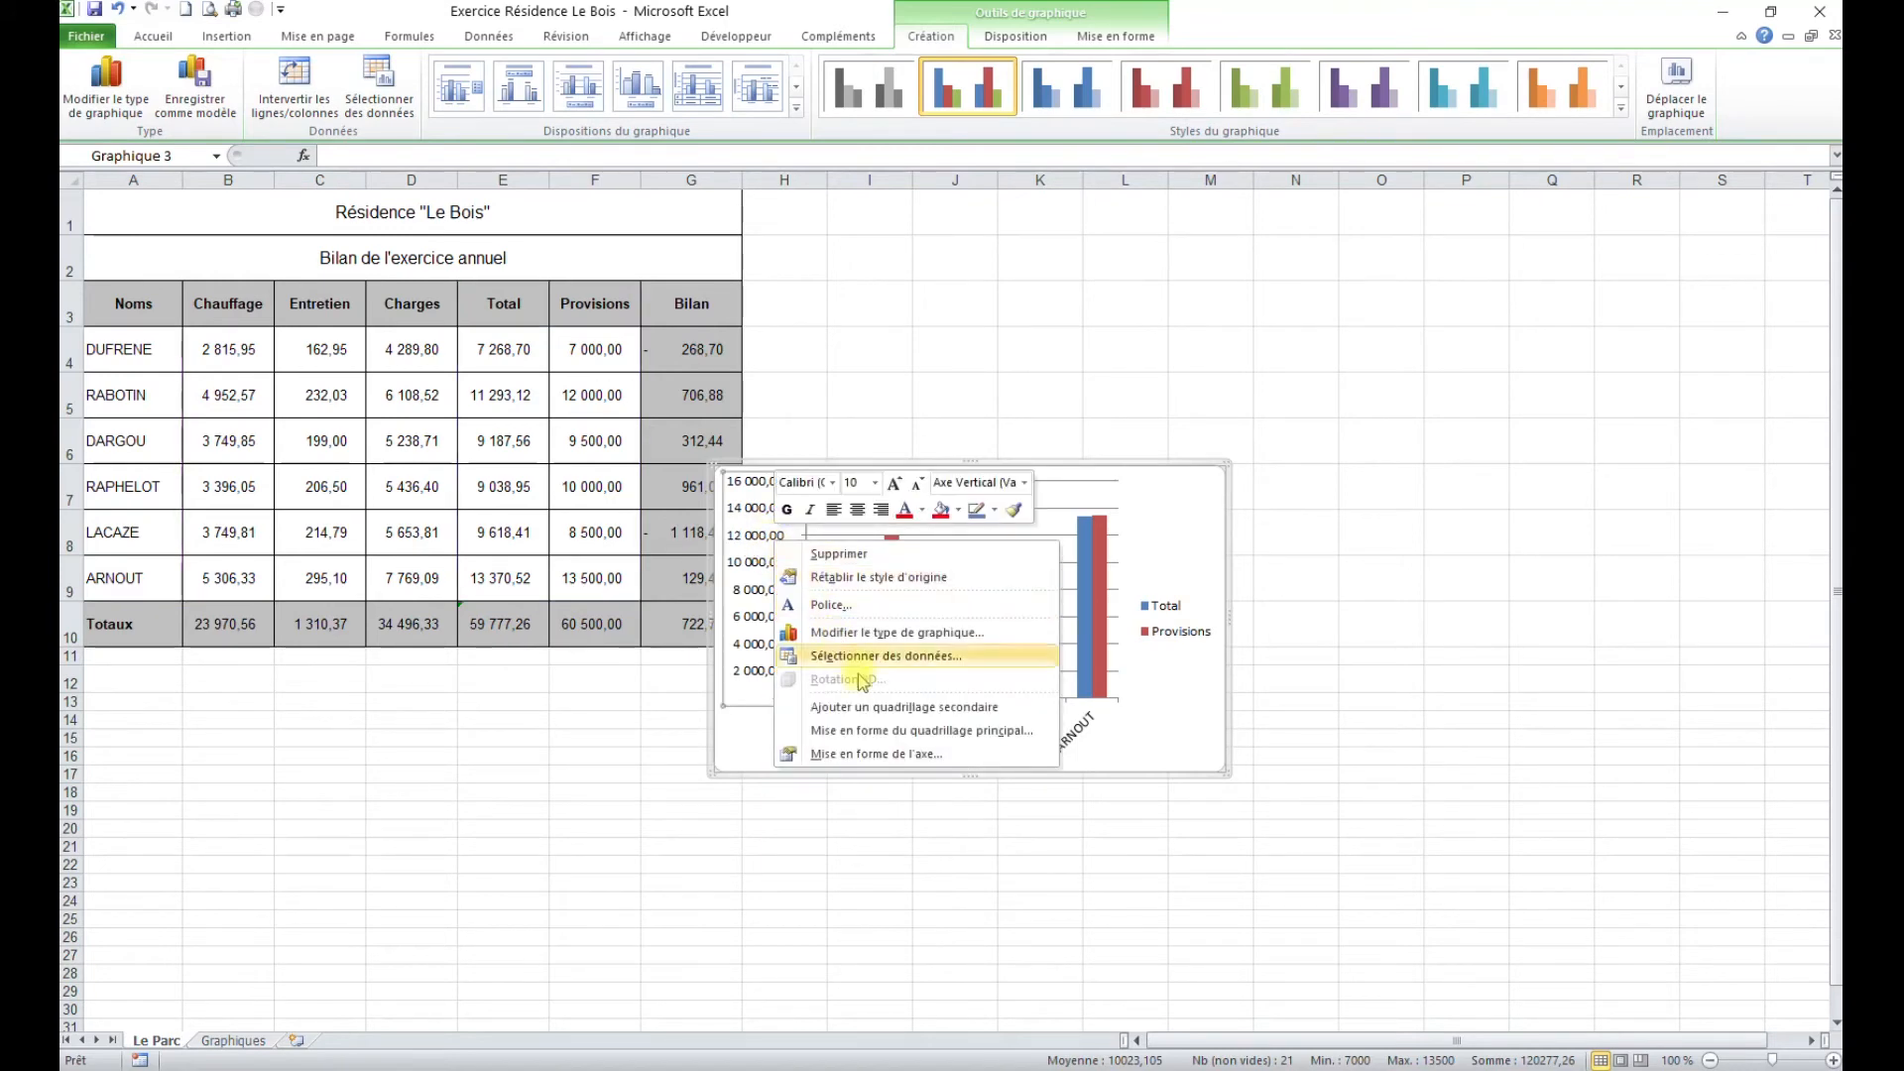
click(888, 756)
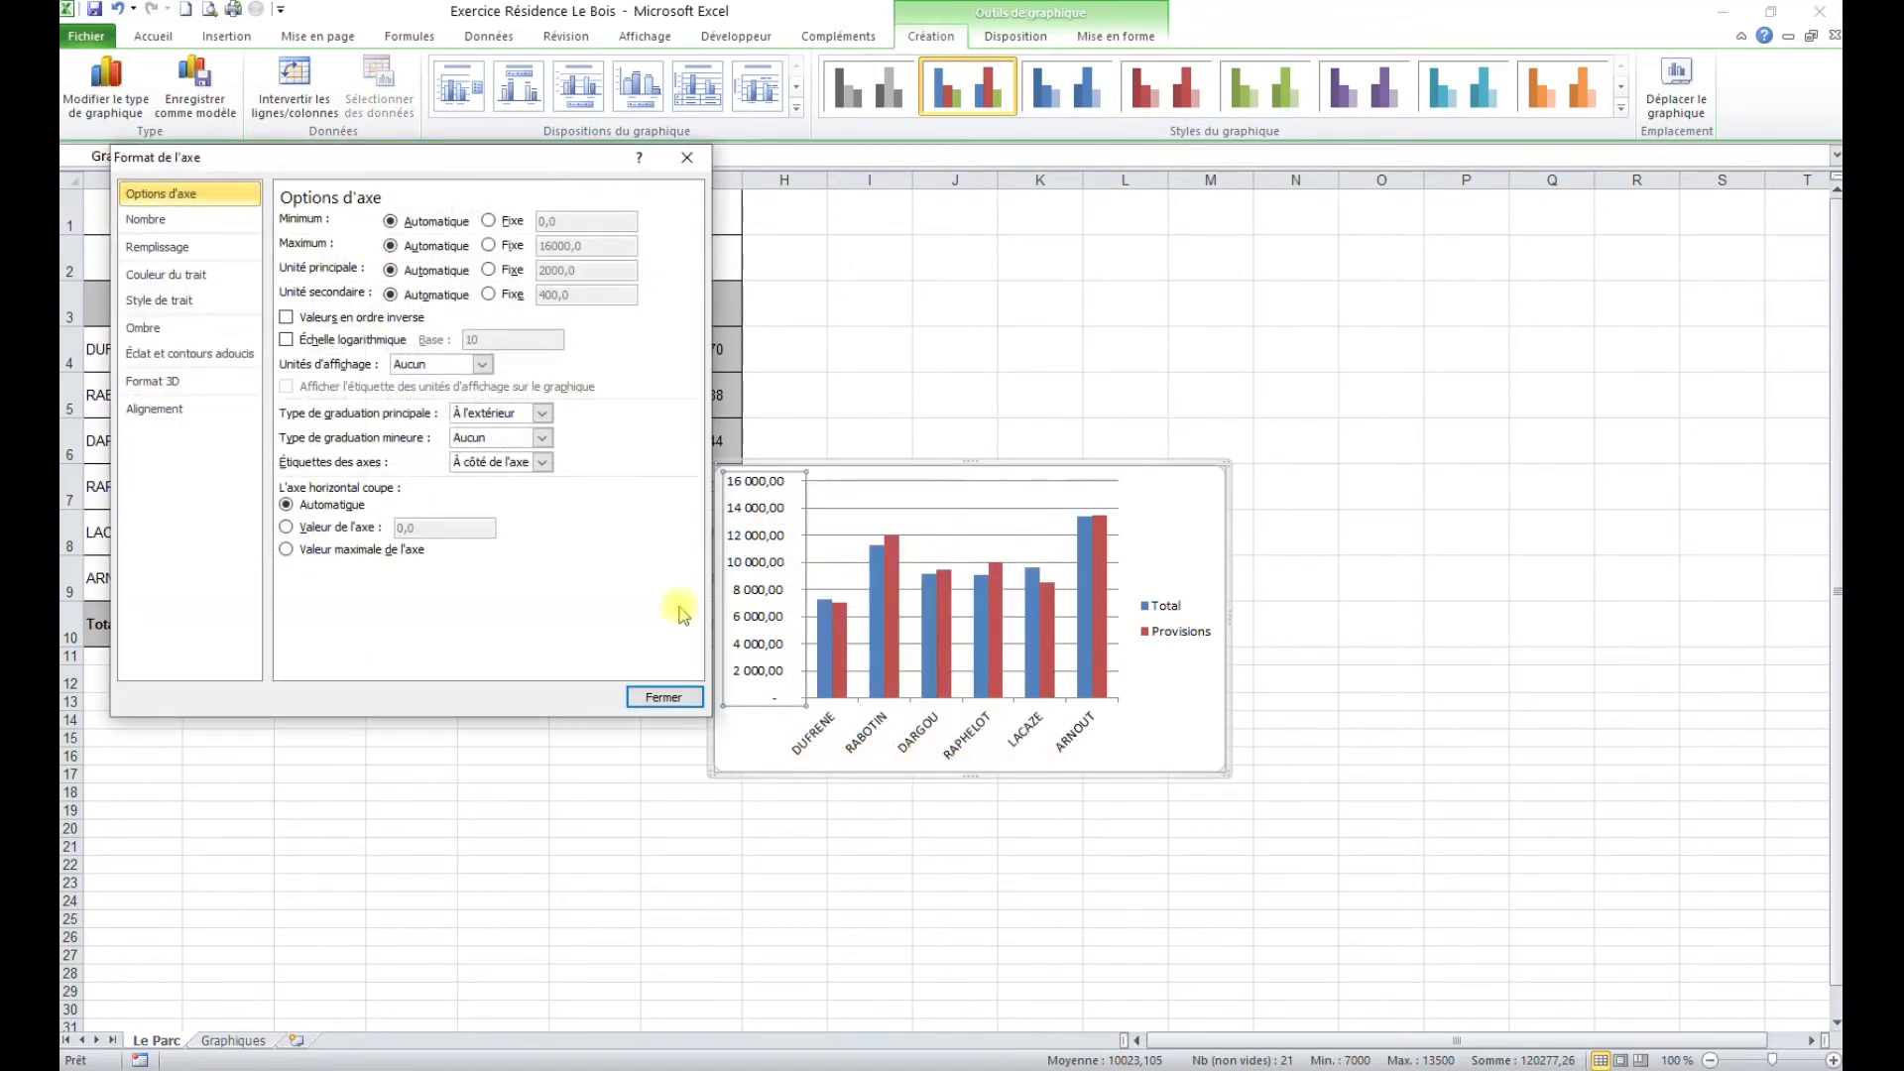
click(147, 220)
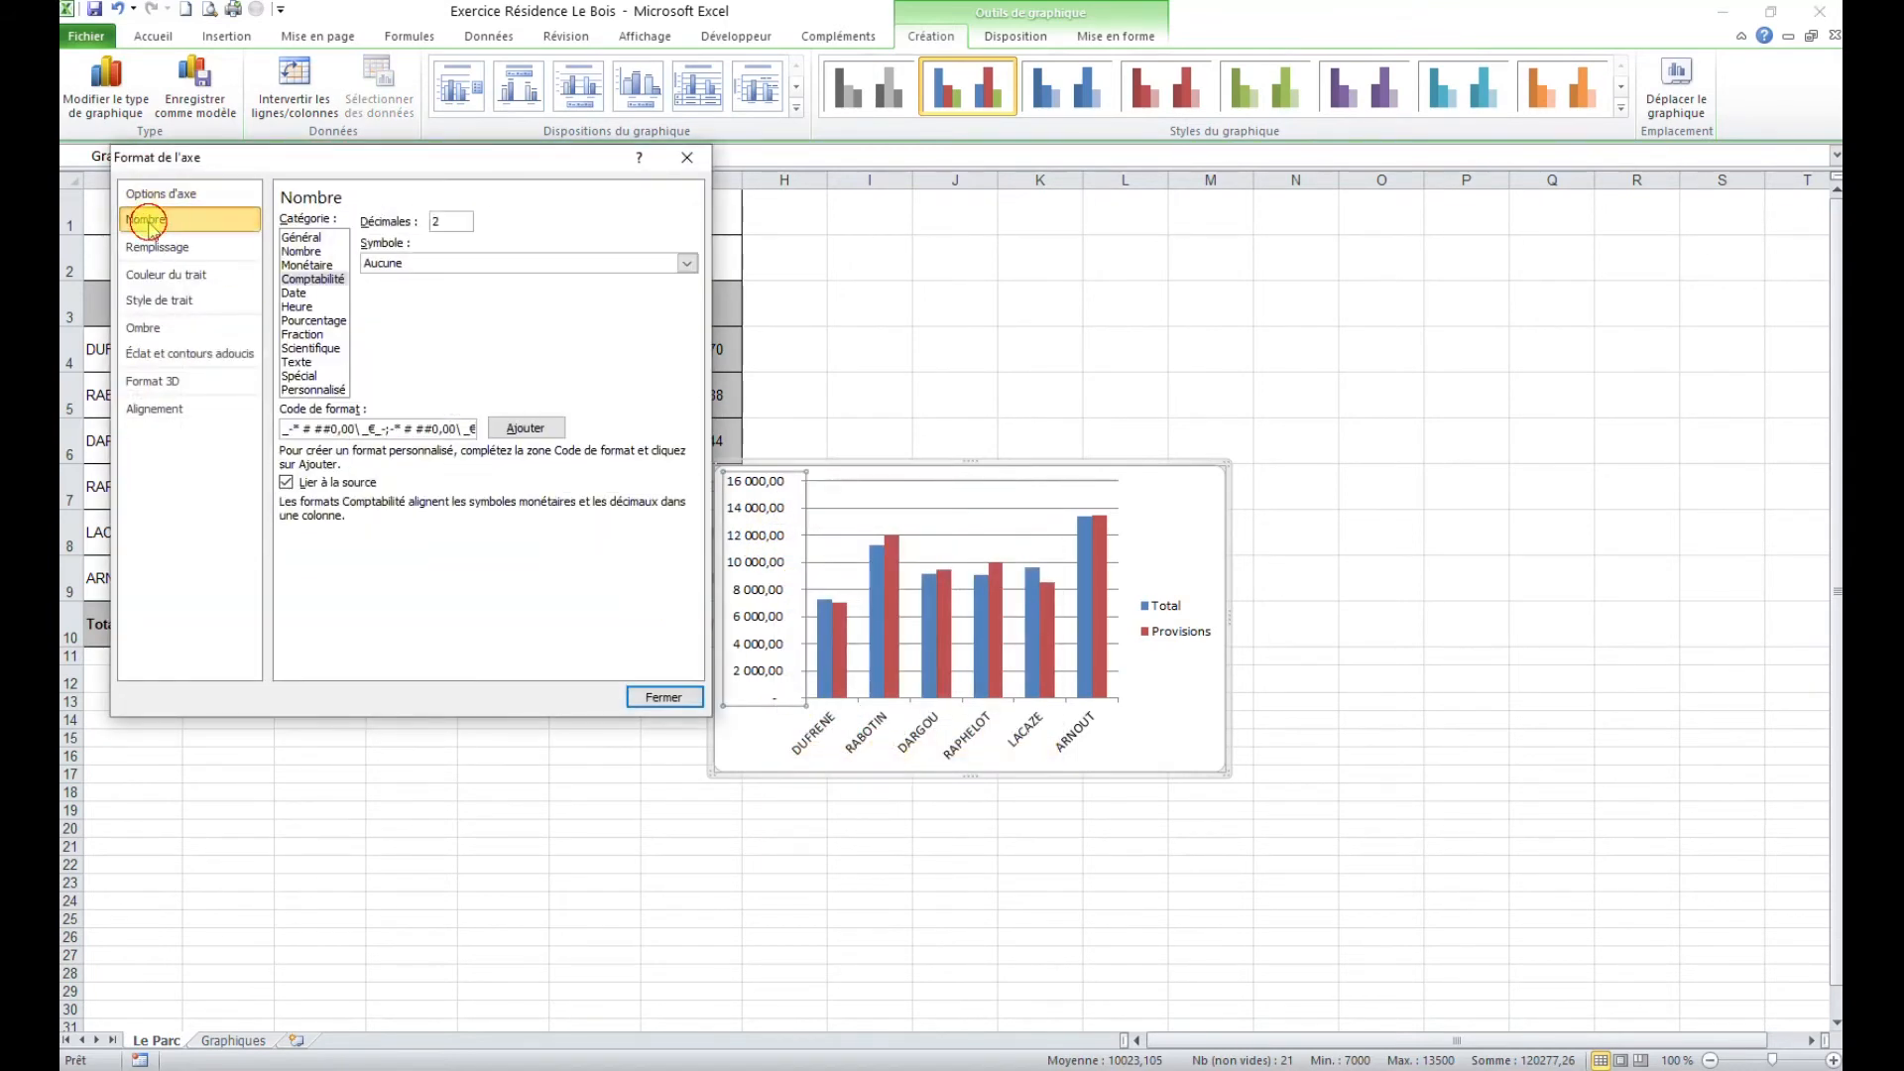
click(313, 238)
click(663, 698)
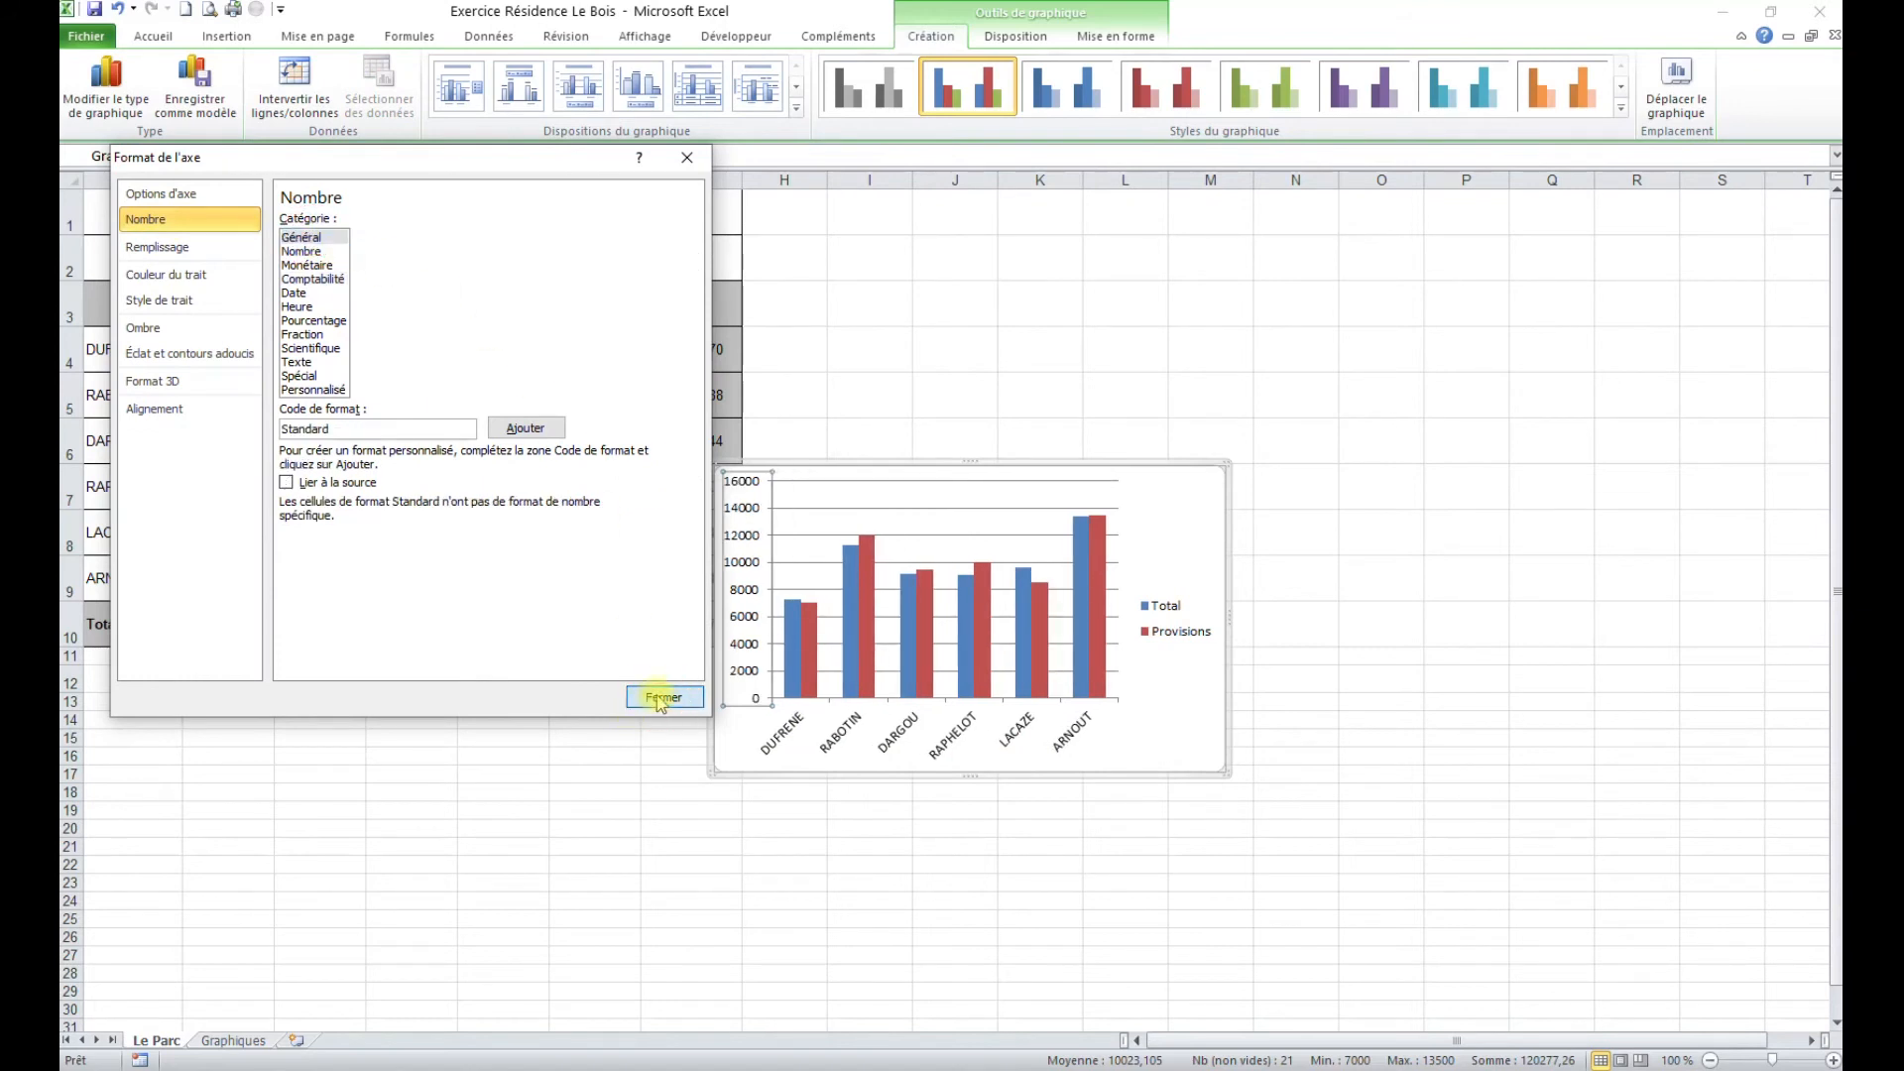
click(1180, 496)
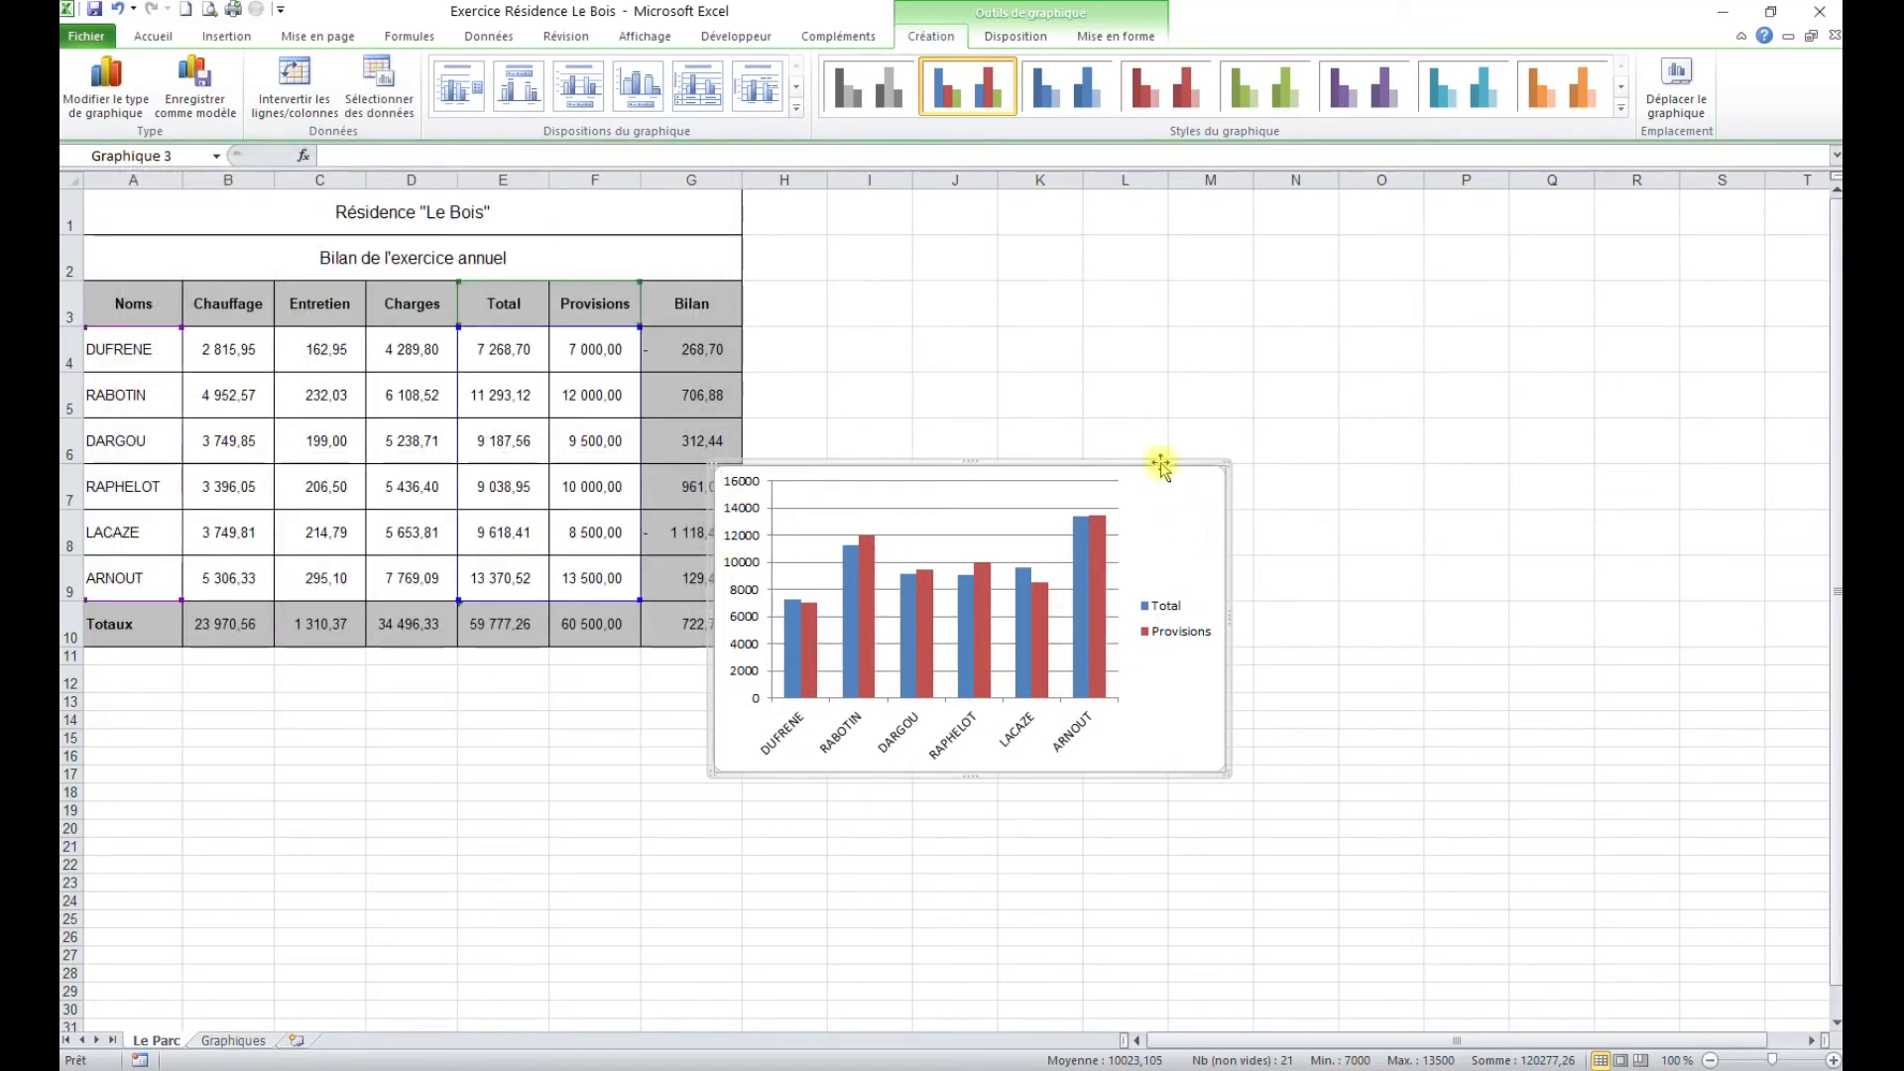
Add a centred overlay title reading "Dépenses et provisions" to the Total and Provisions column chart.
click(1016, 36)
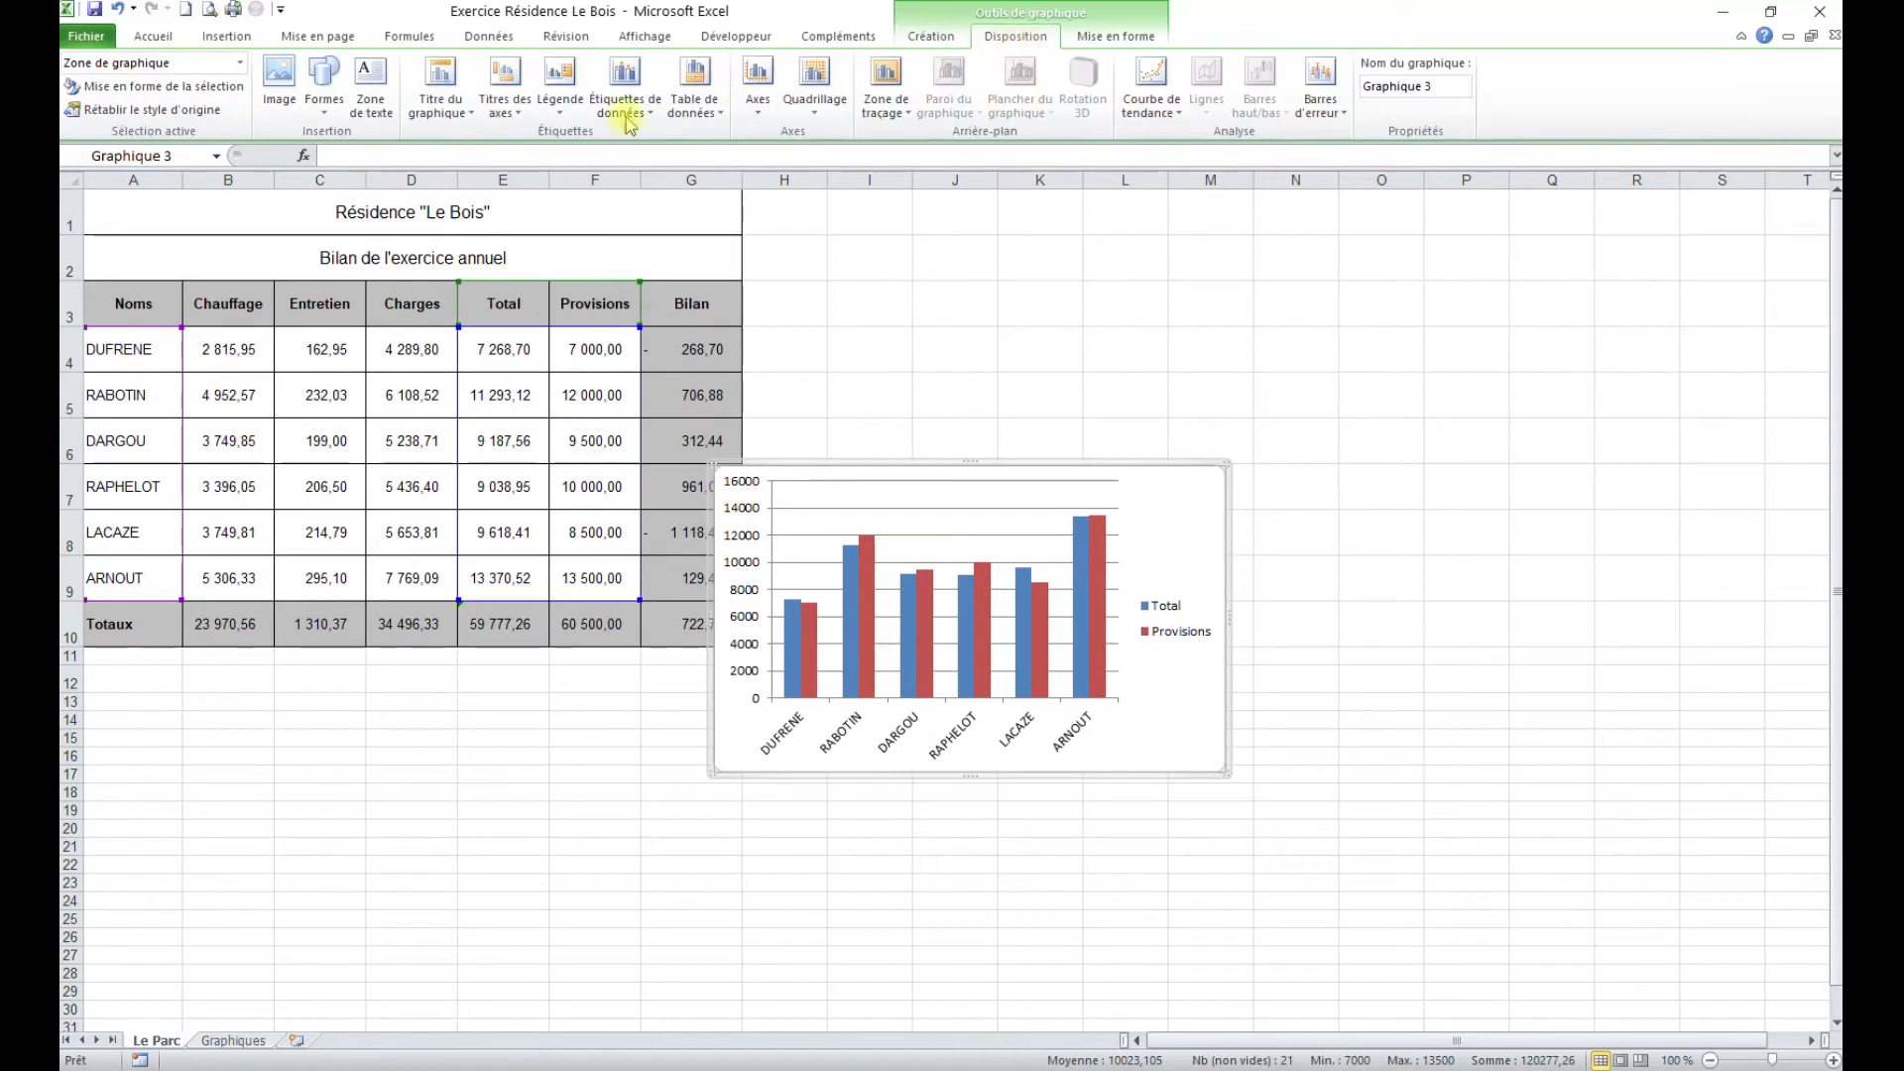
click(440, 107)
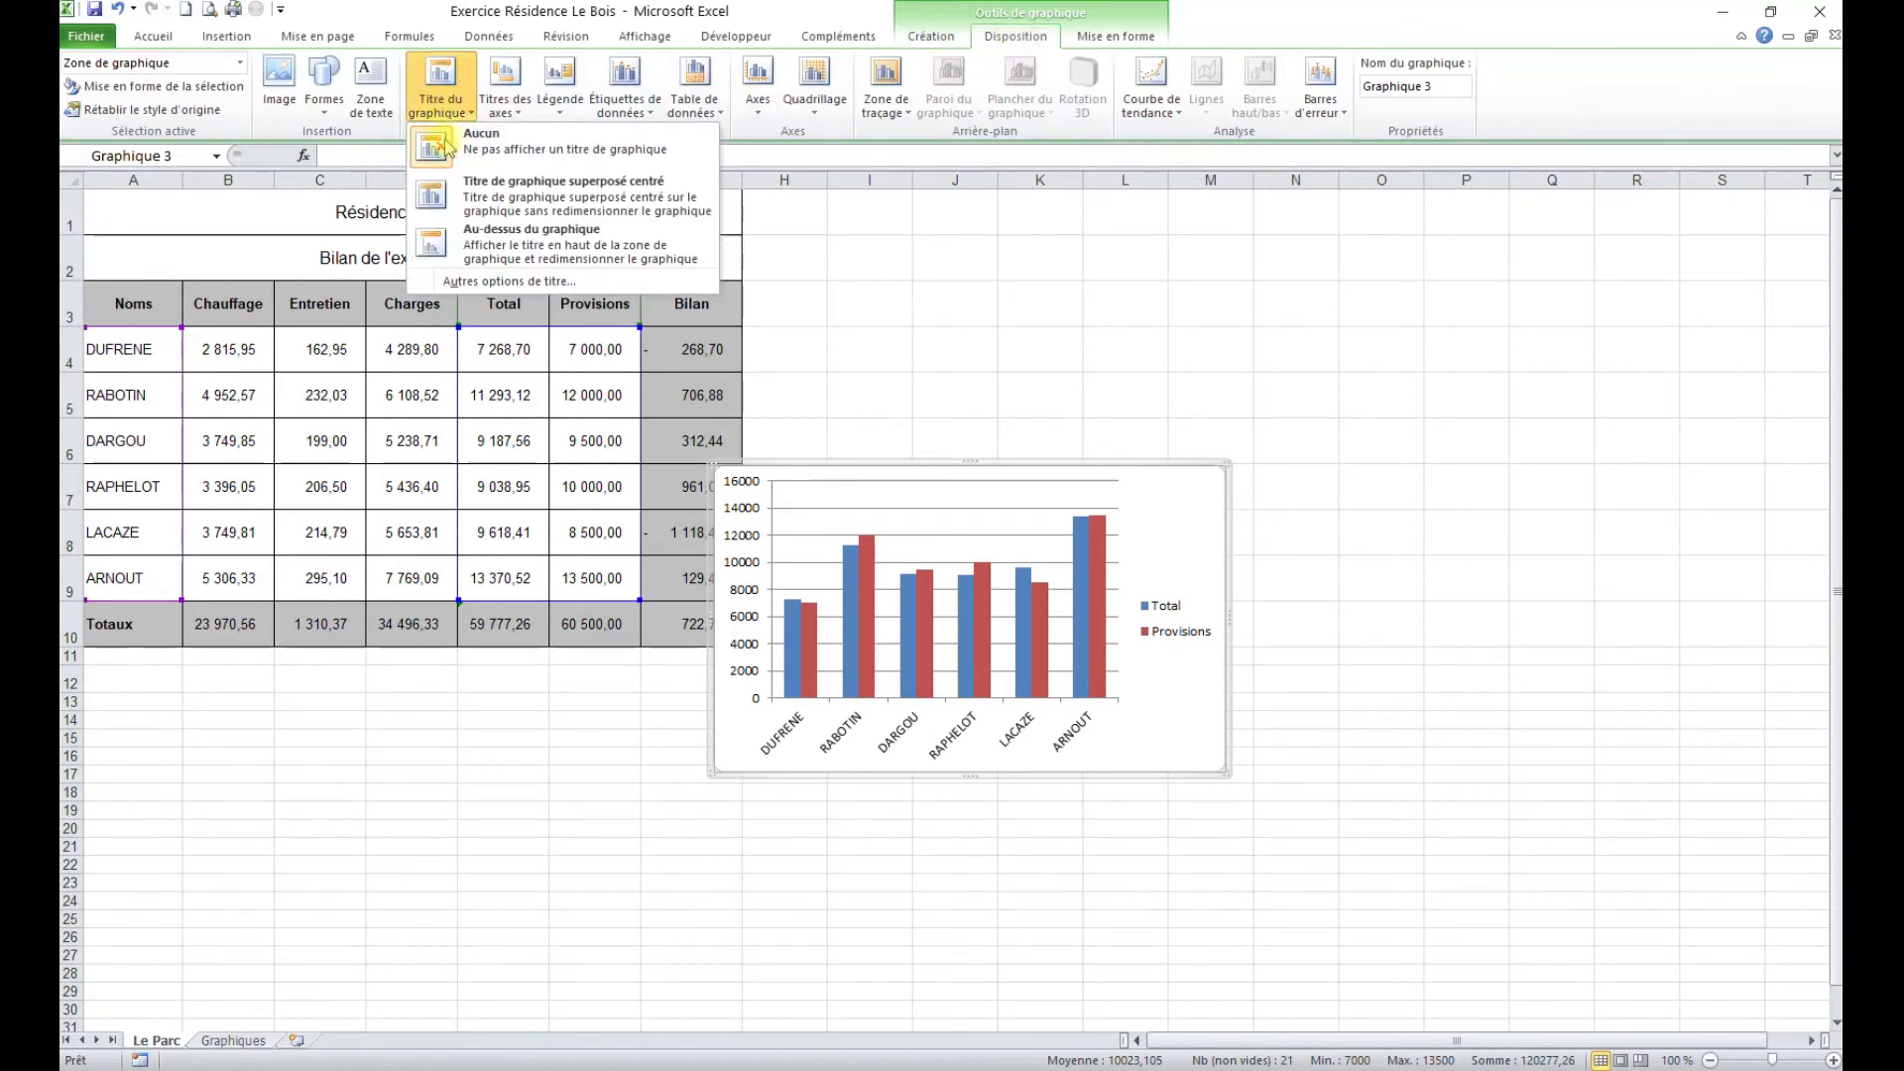
click(486, 198)
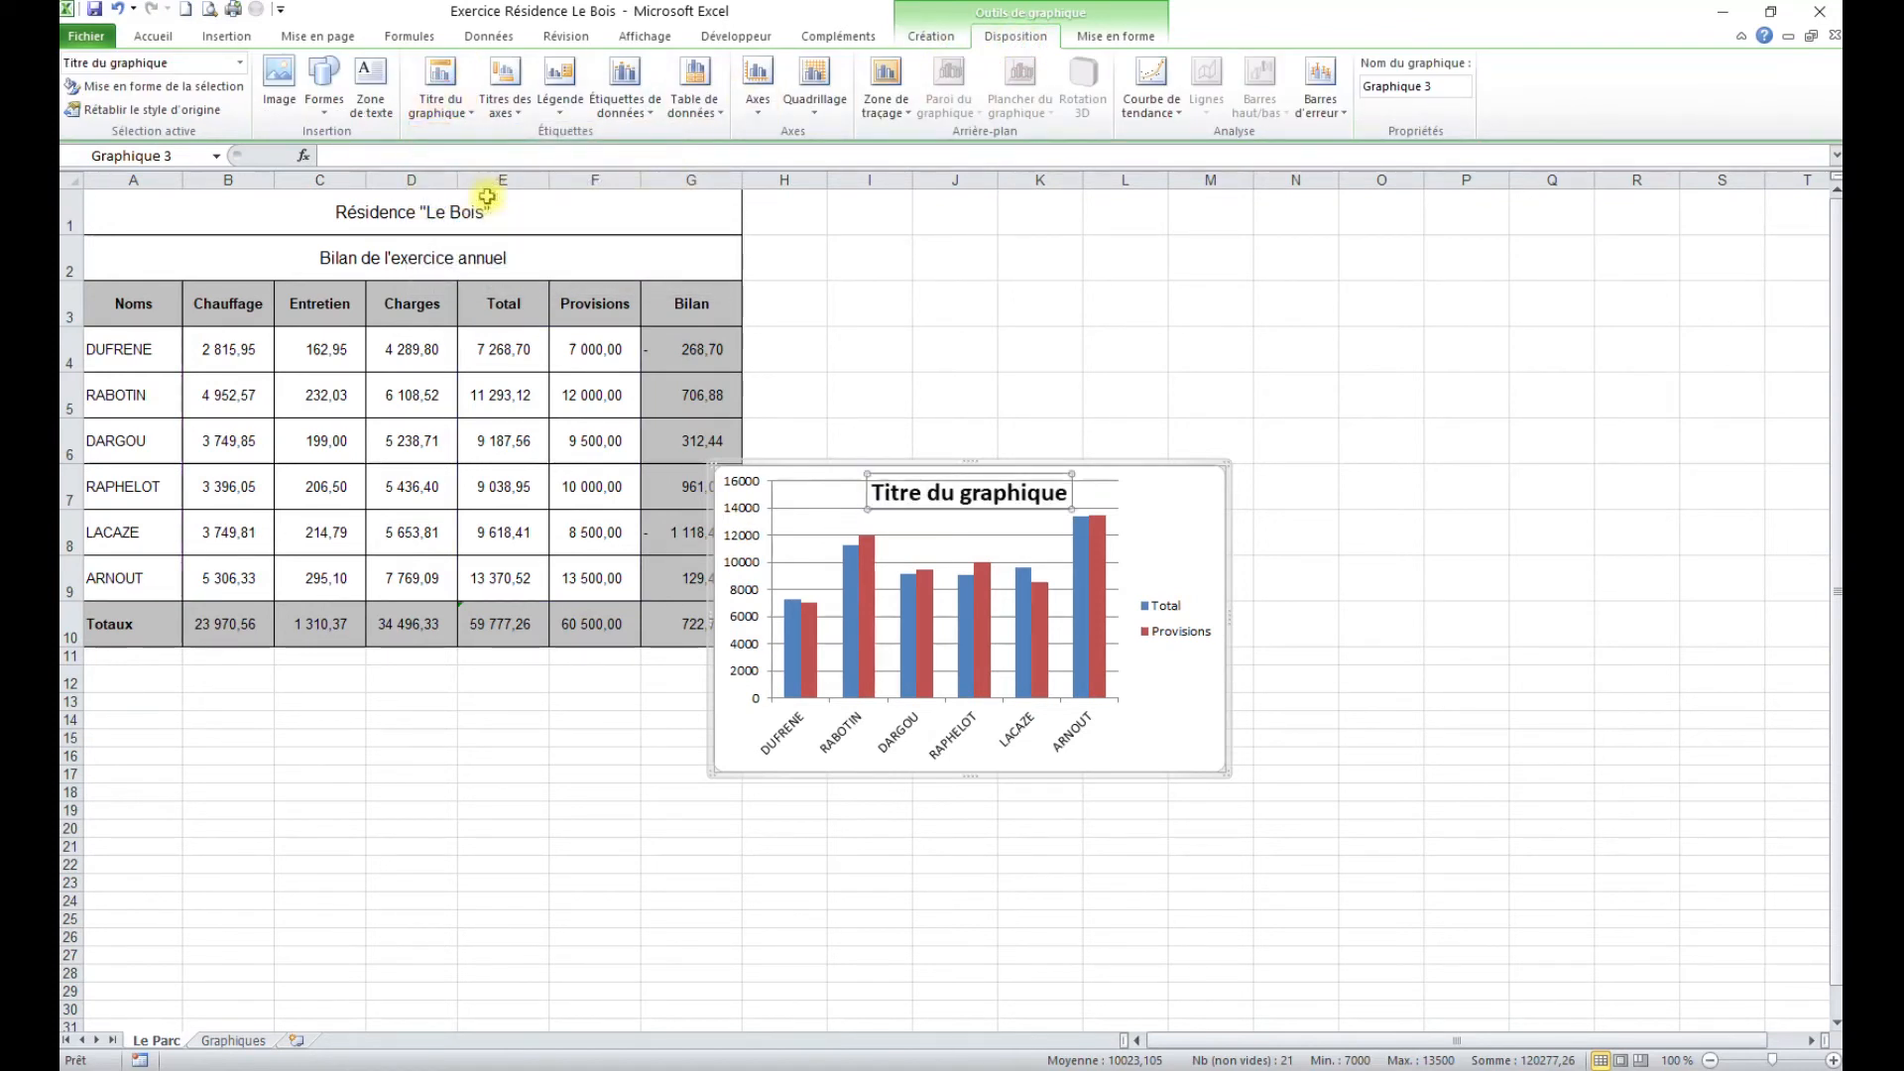
click(936, 497)
triple_click(935, 499)
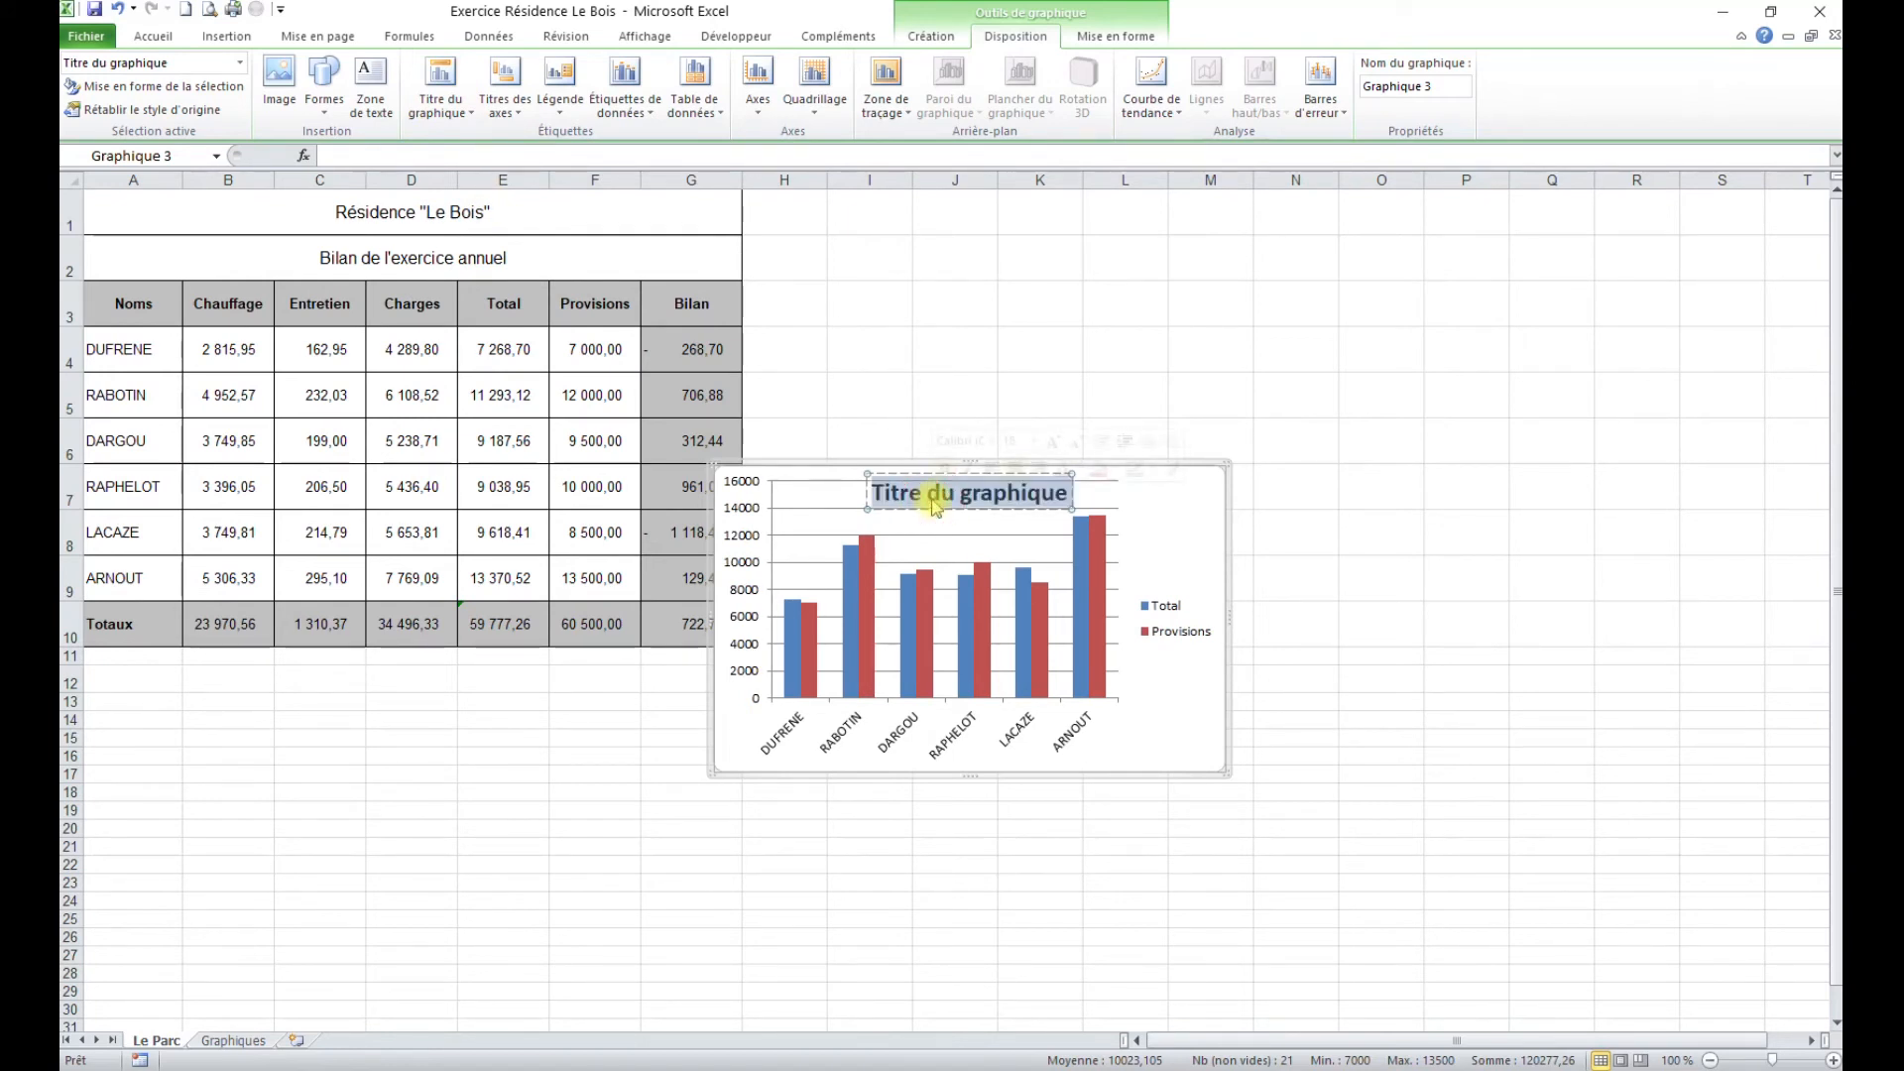
text(Dép)
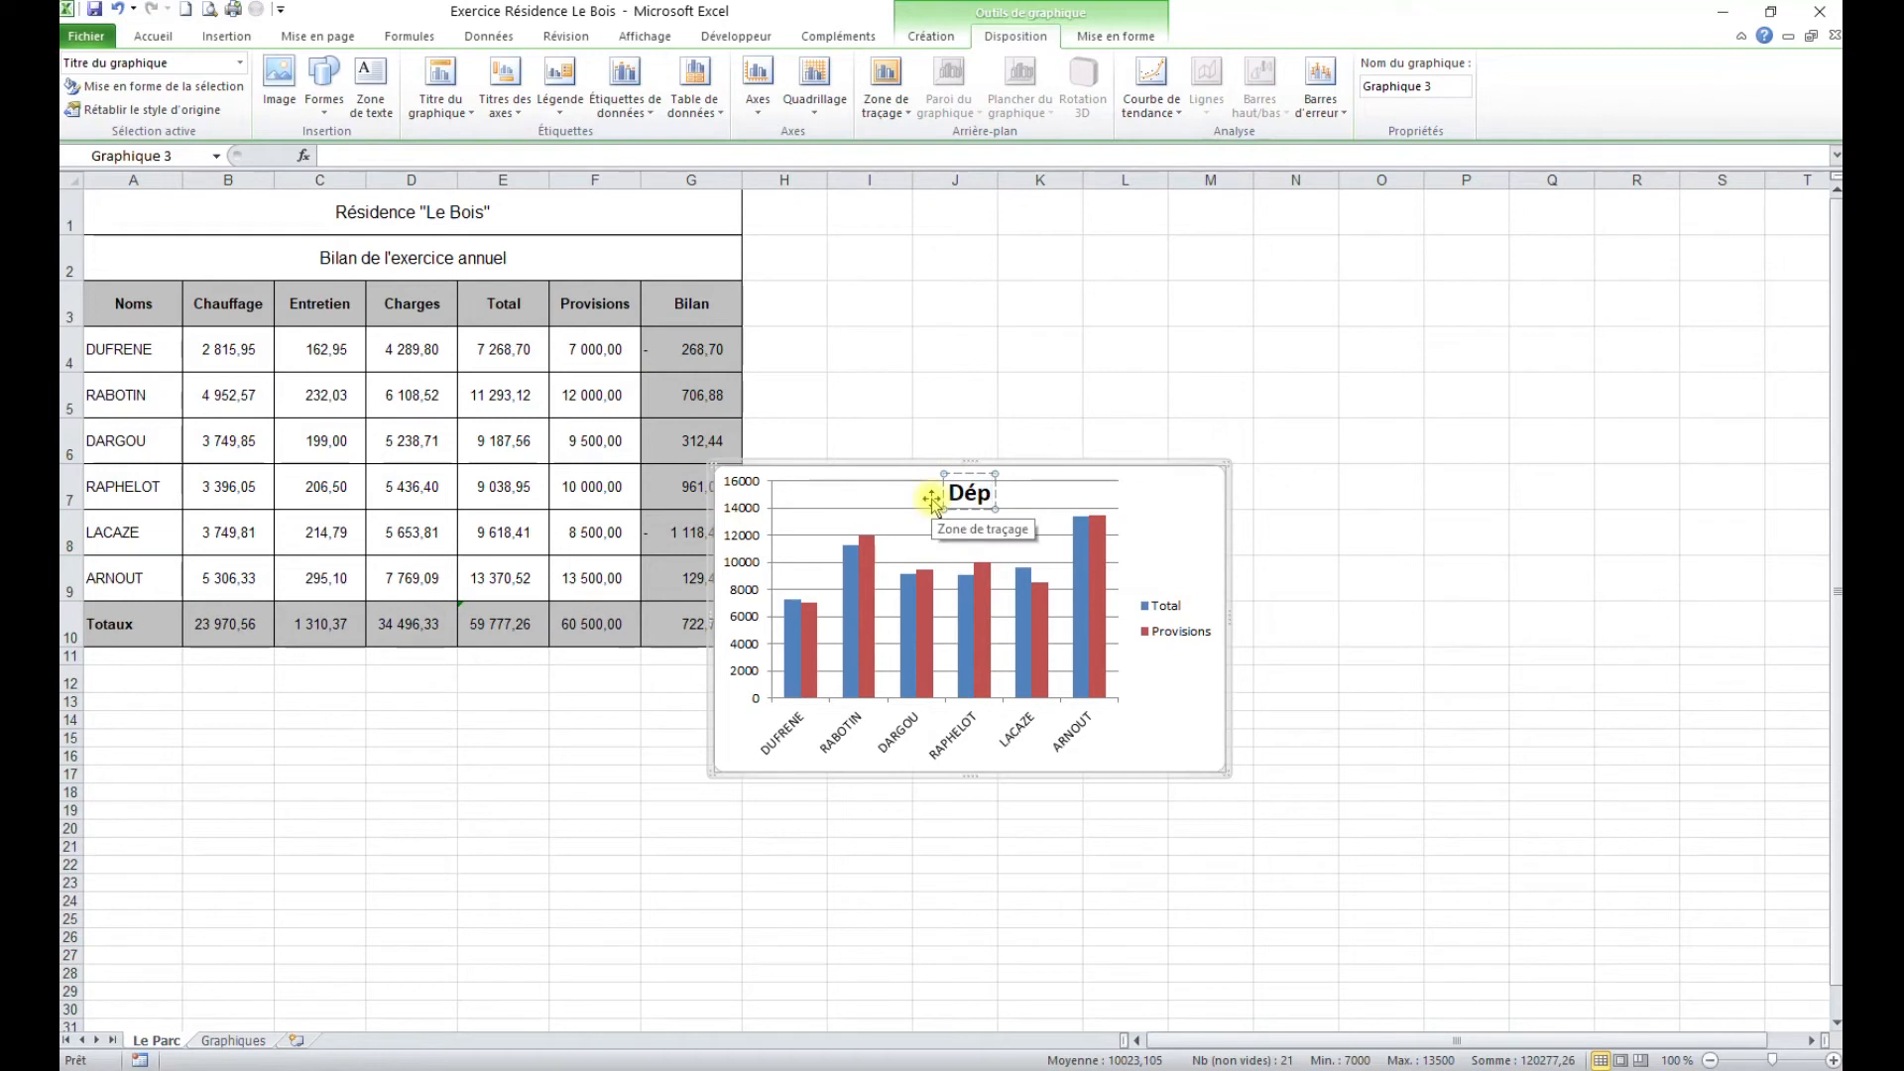
text(enses et)
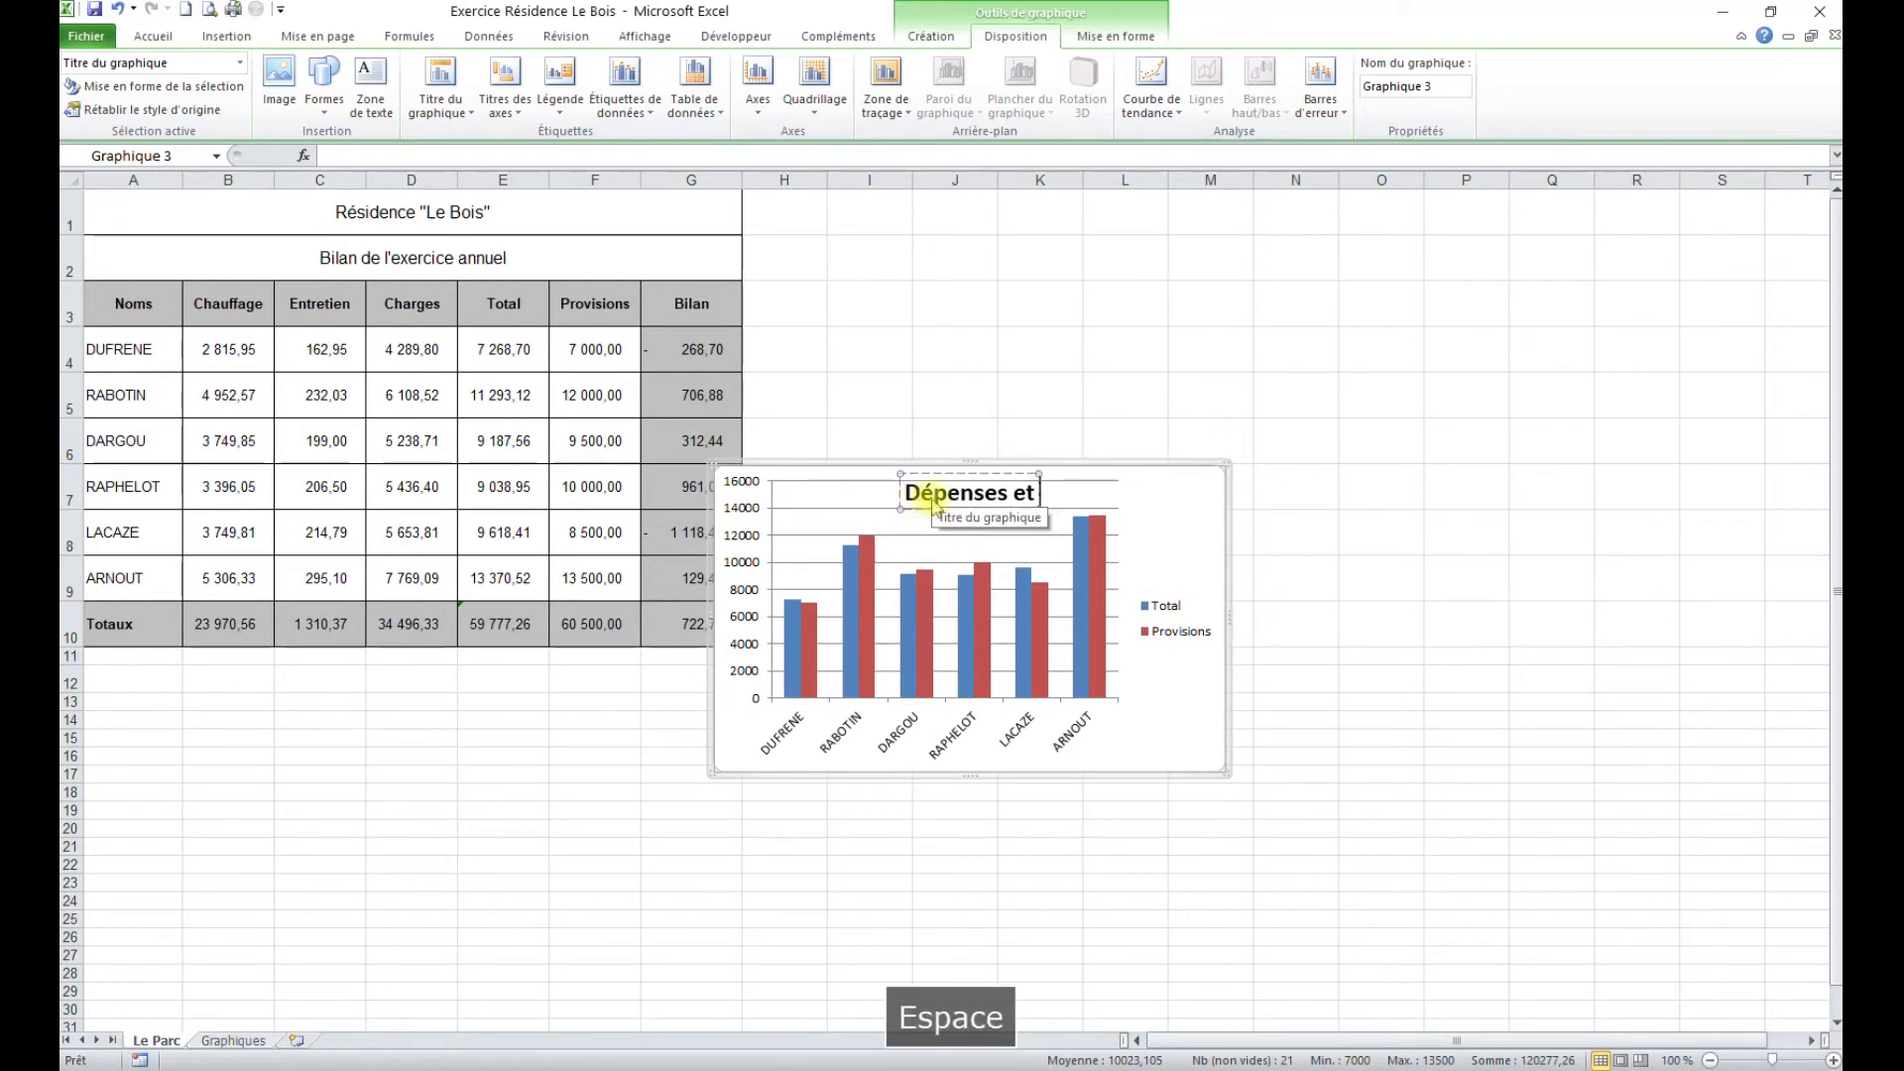
text( provis)
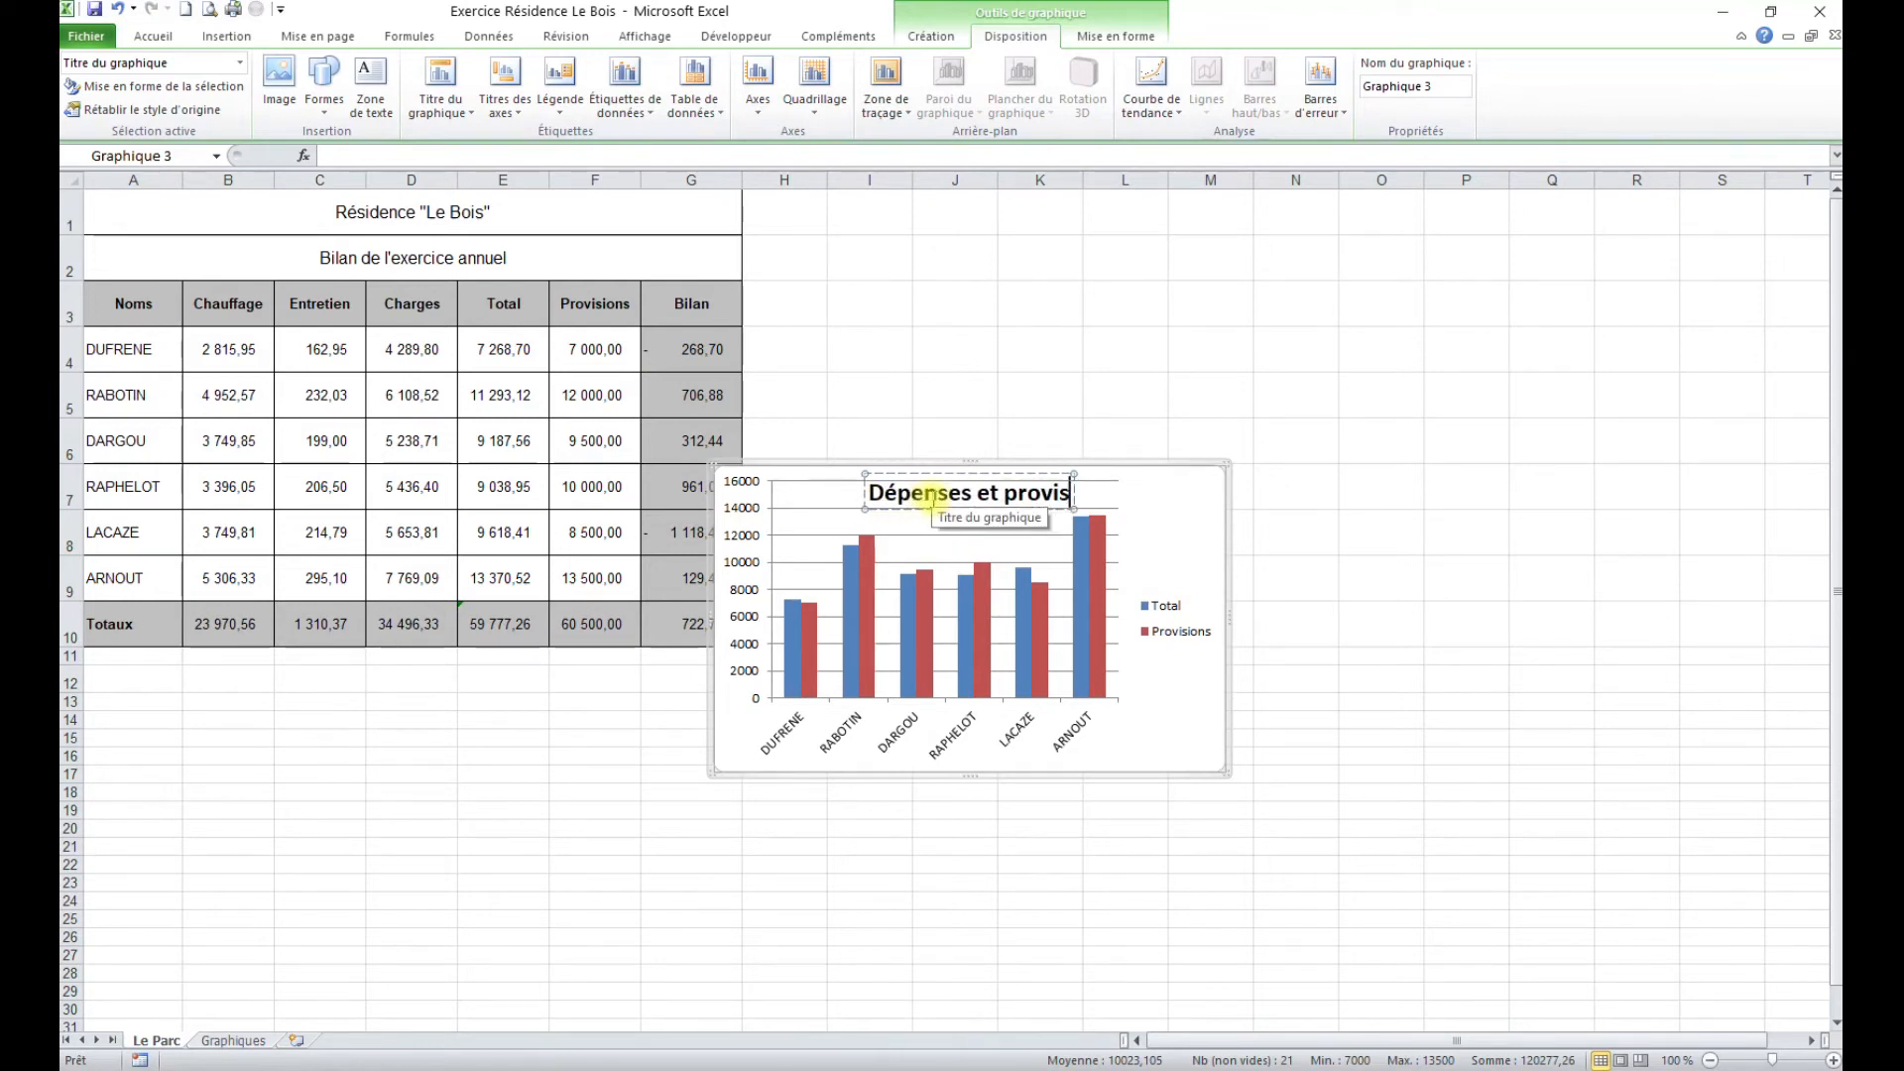
text(ions)
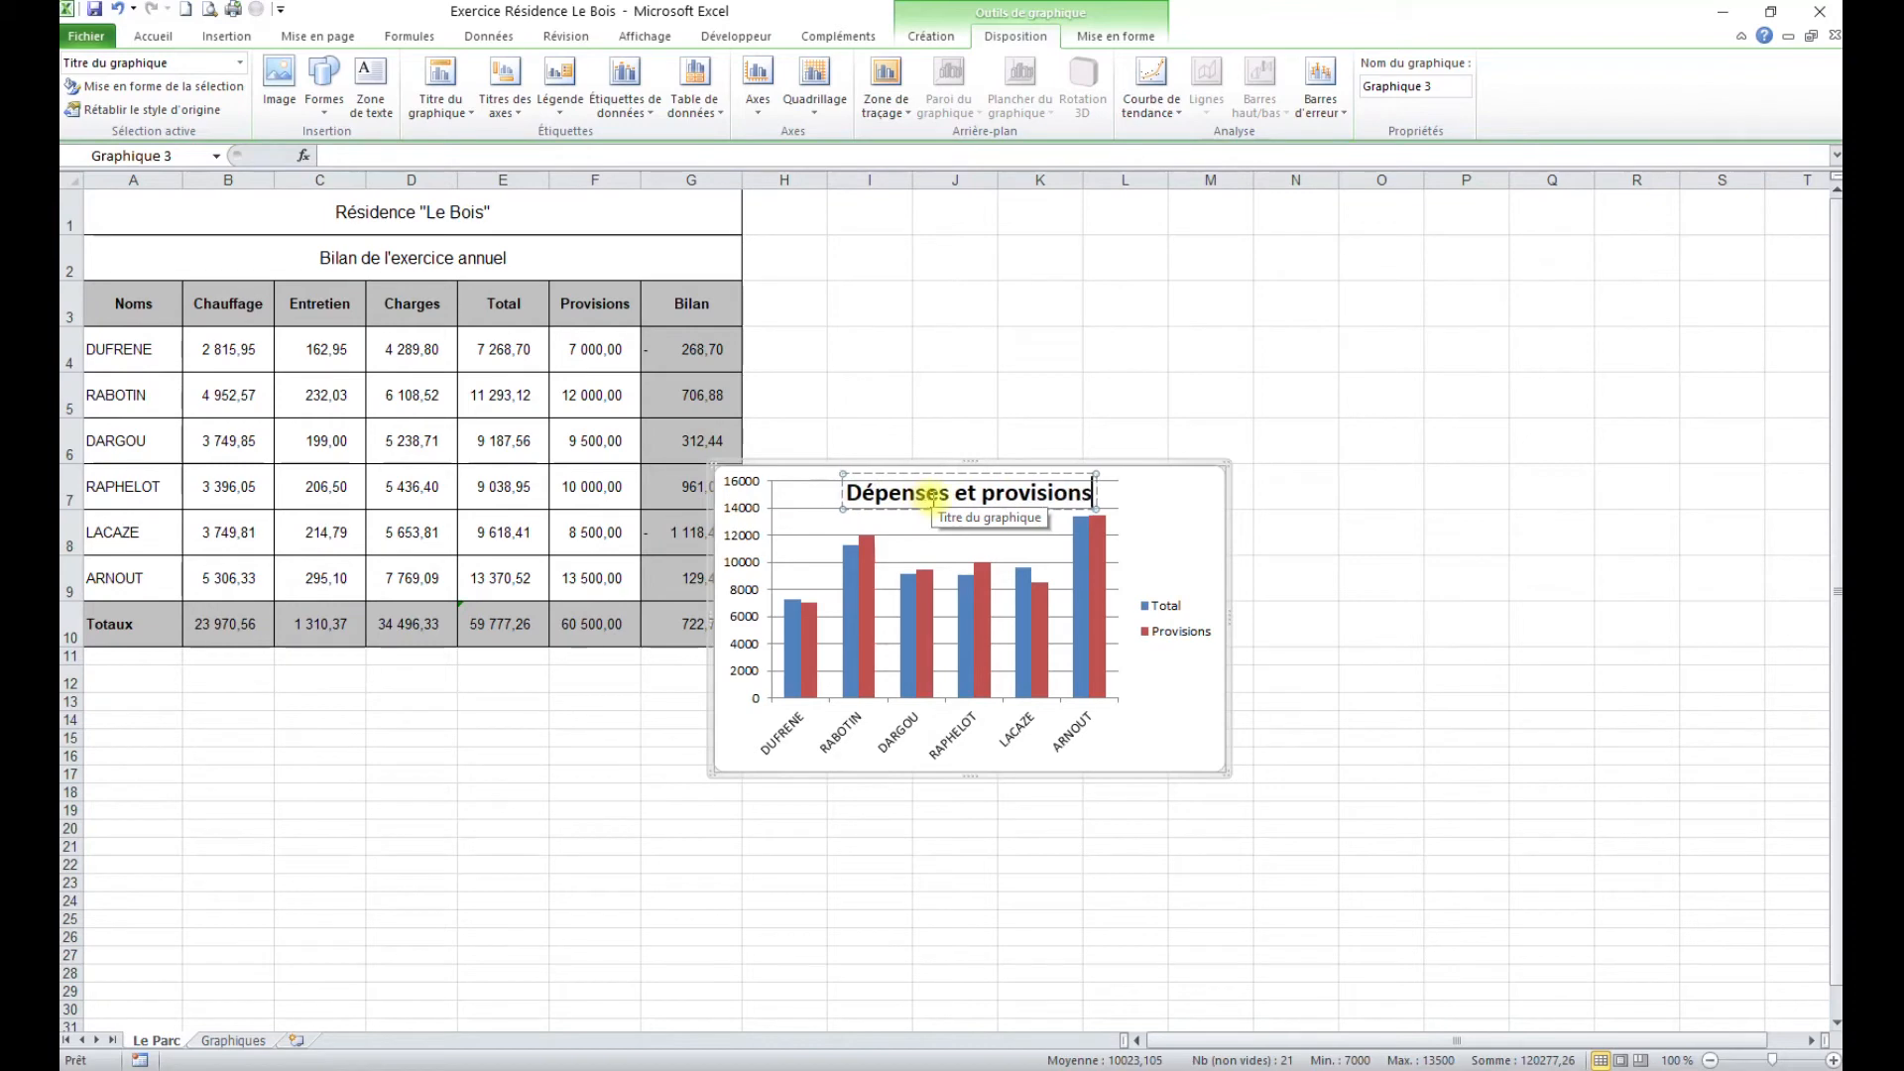
click(1190, 570)
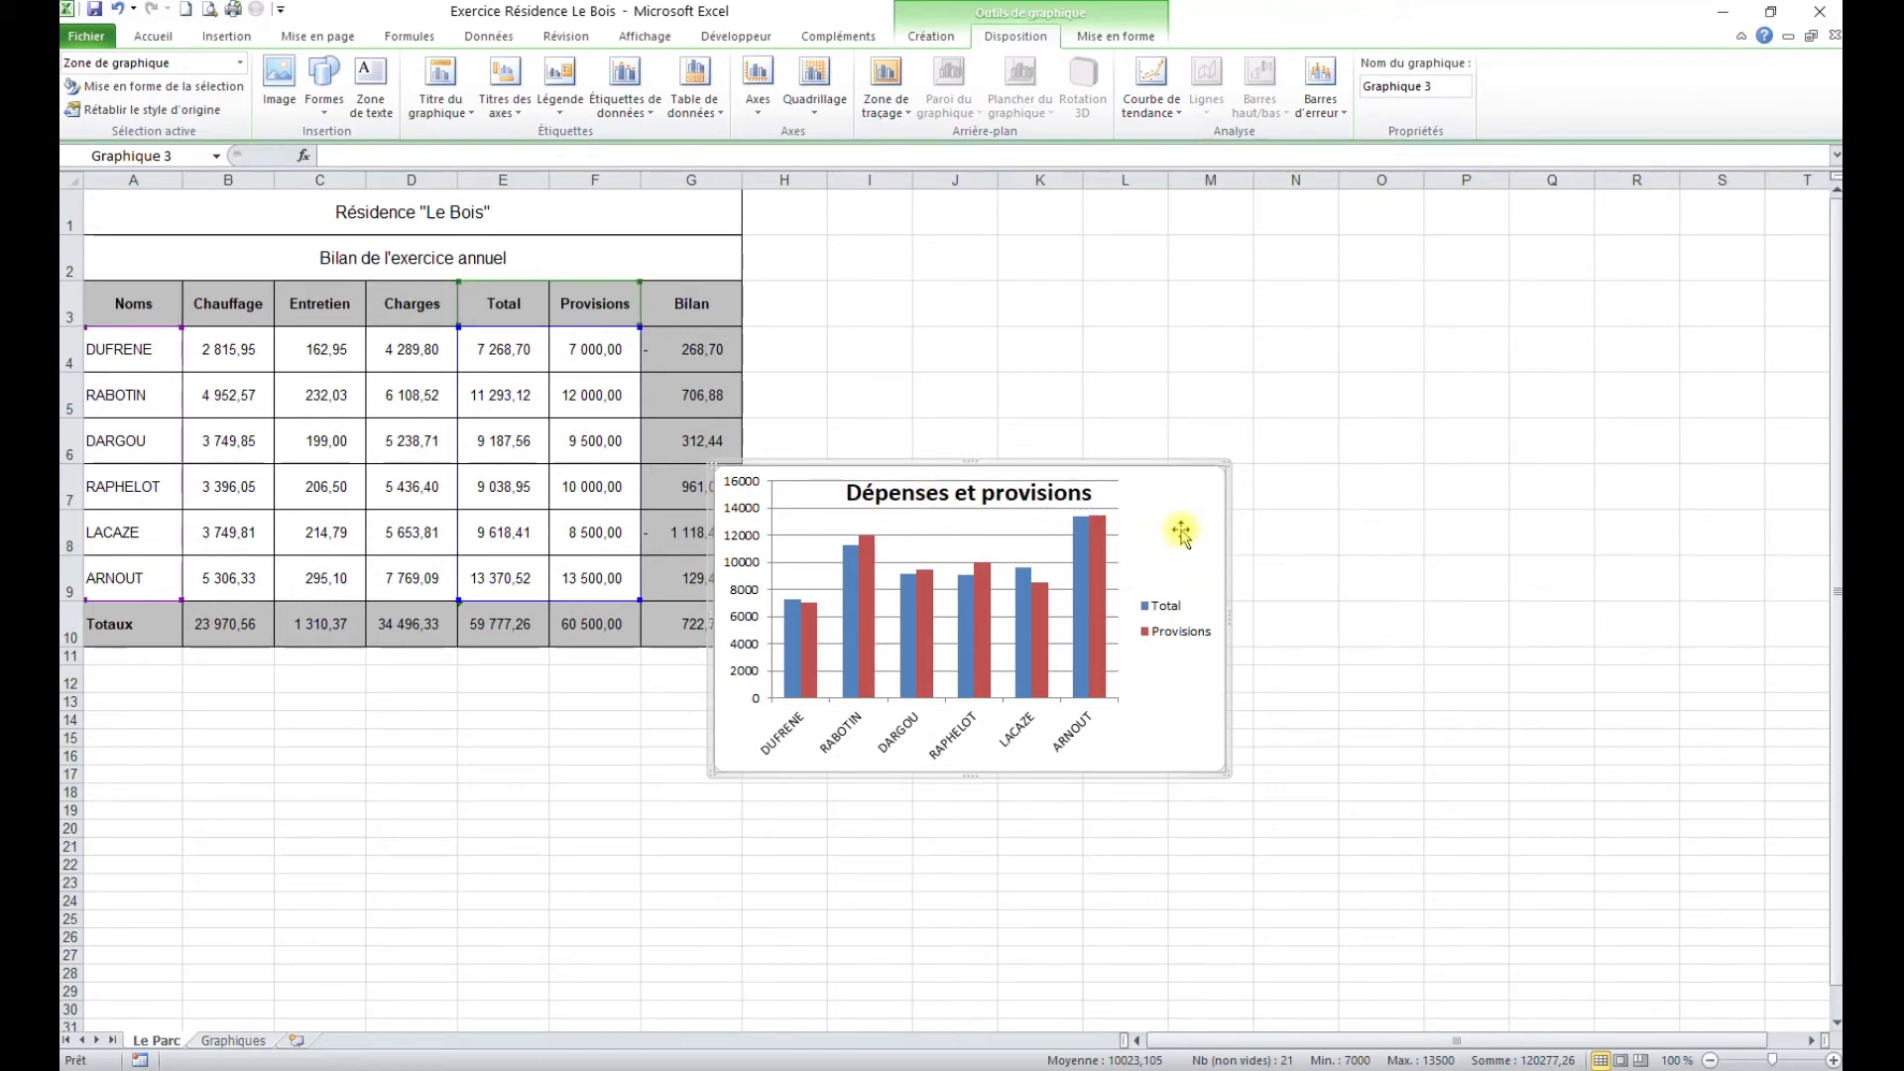
Move the "Dépenses et provisions" chart to the Graphiques sheet, placing it at cell A35 under the other charts.
key(ctrl+x)
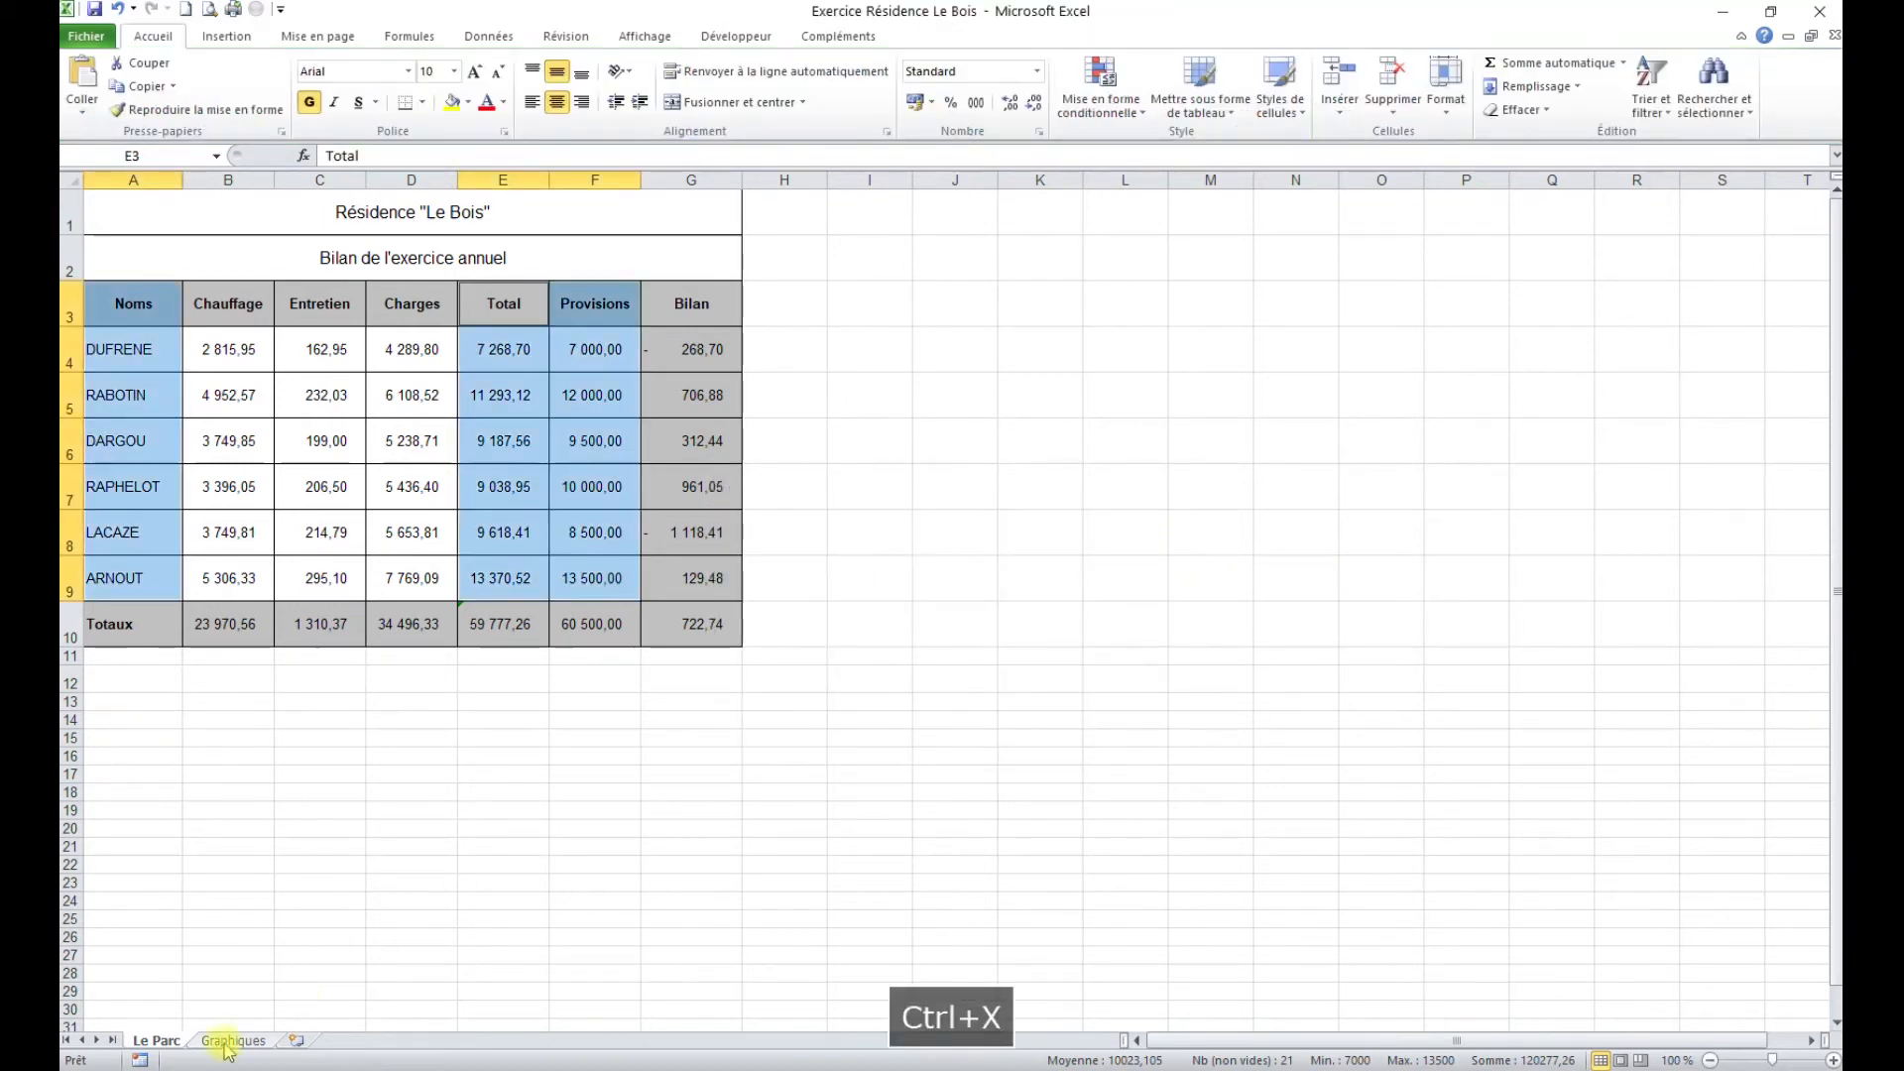
click(231, 1040)
scroll(315, 799, down, 3)
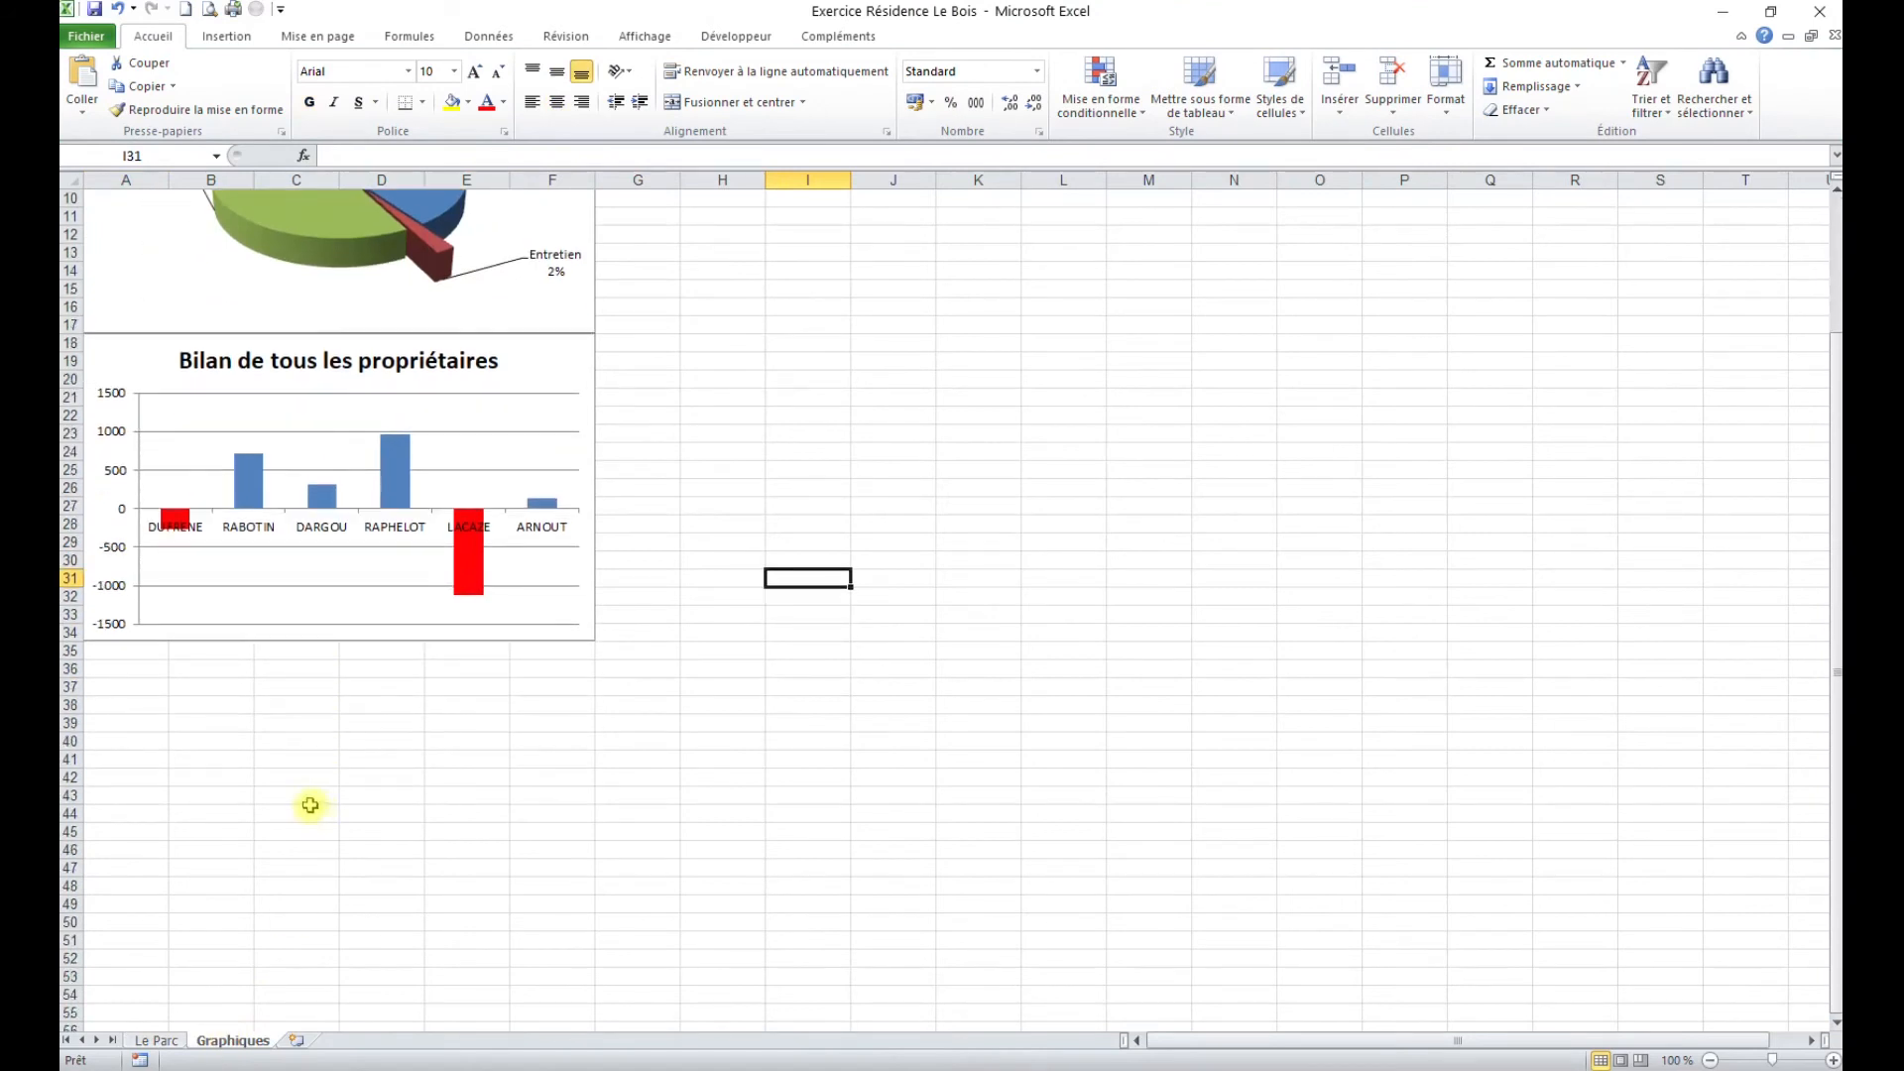
click(118, 654)
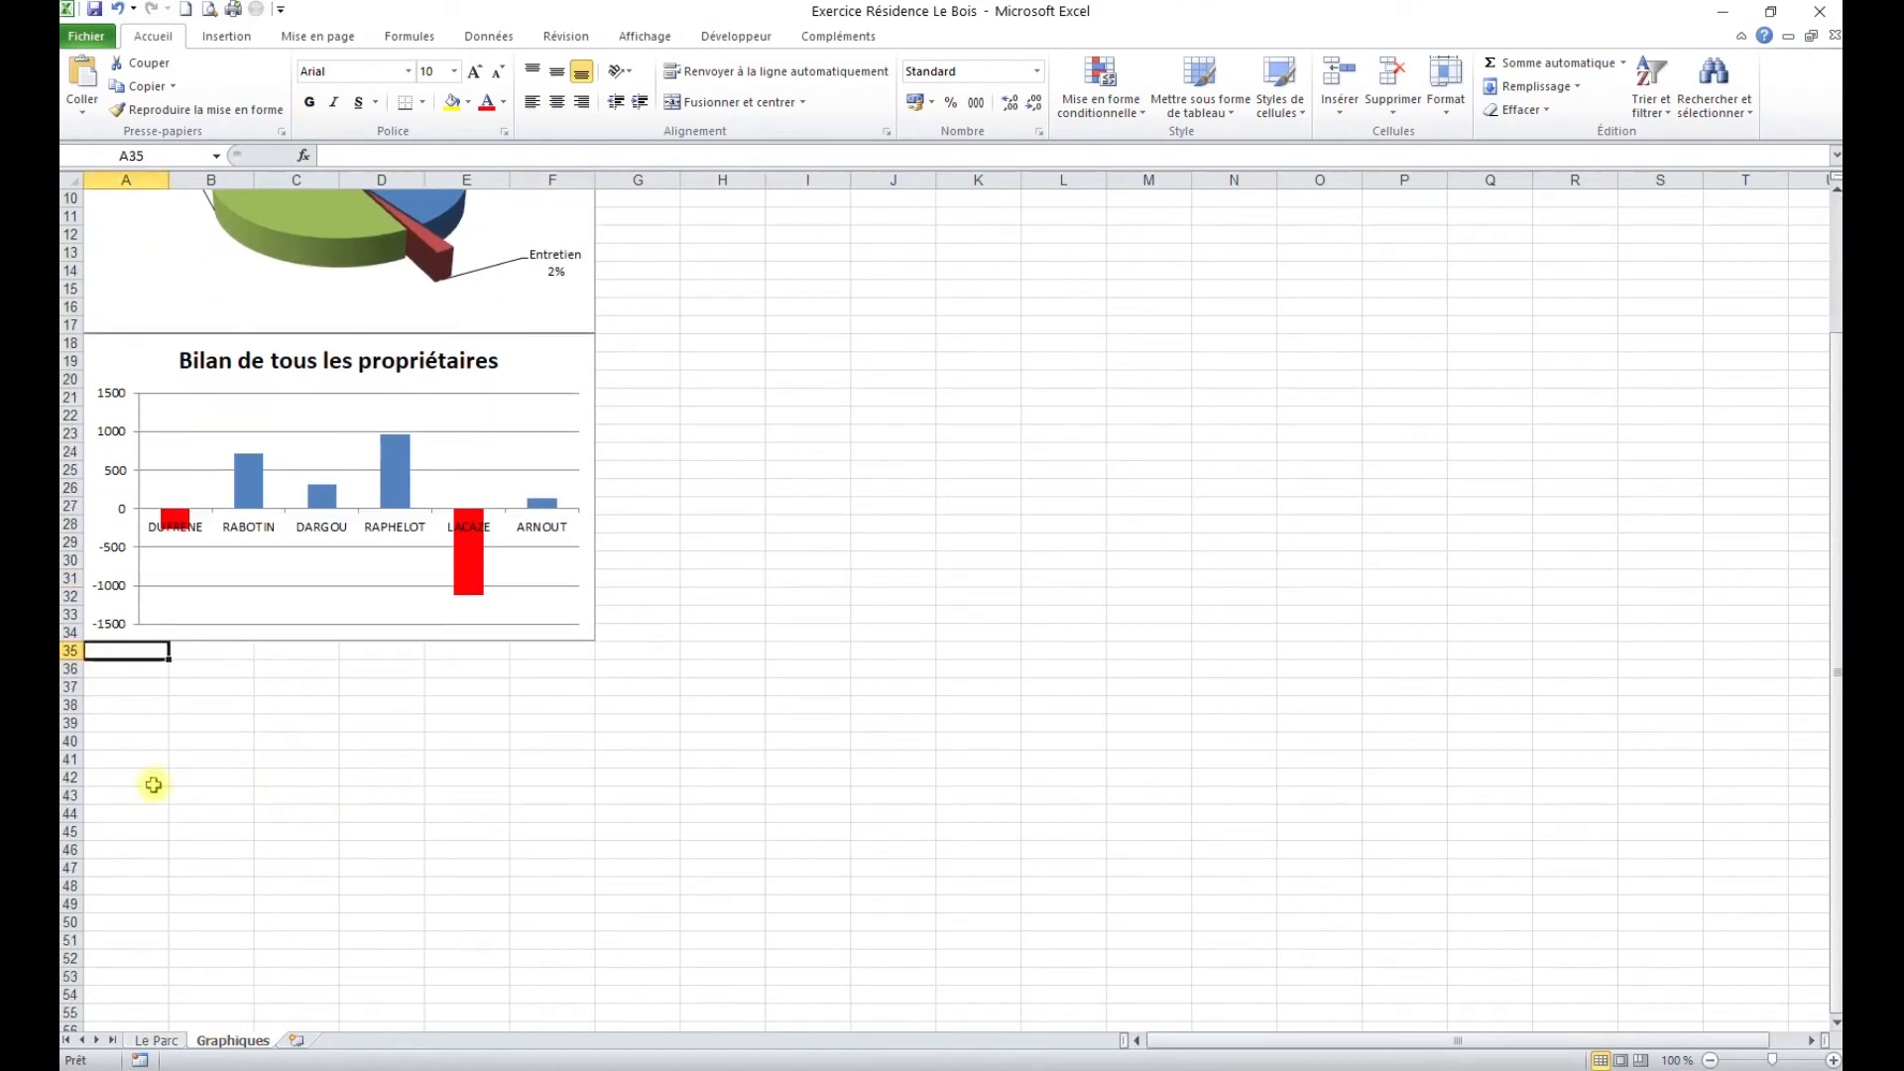
key(ctrl+v)
click(754, 758)
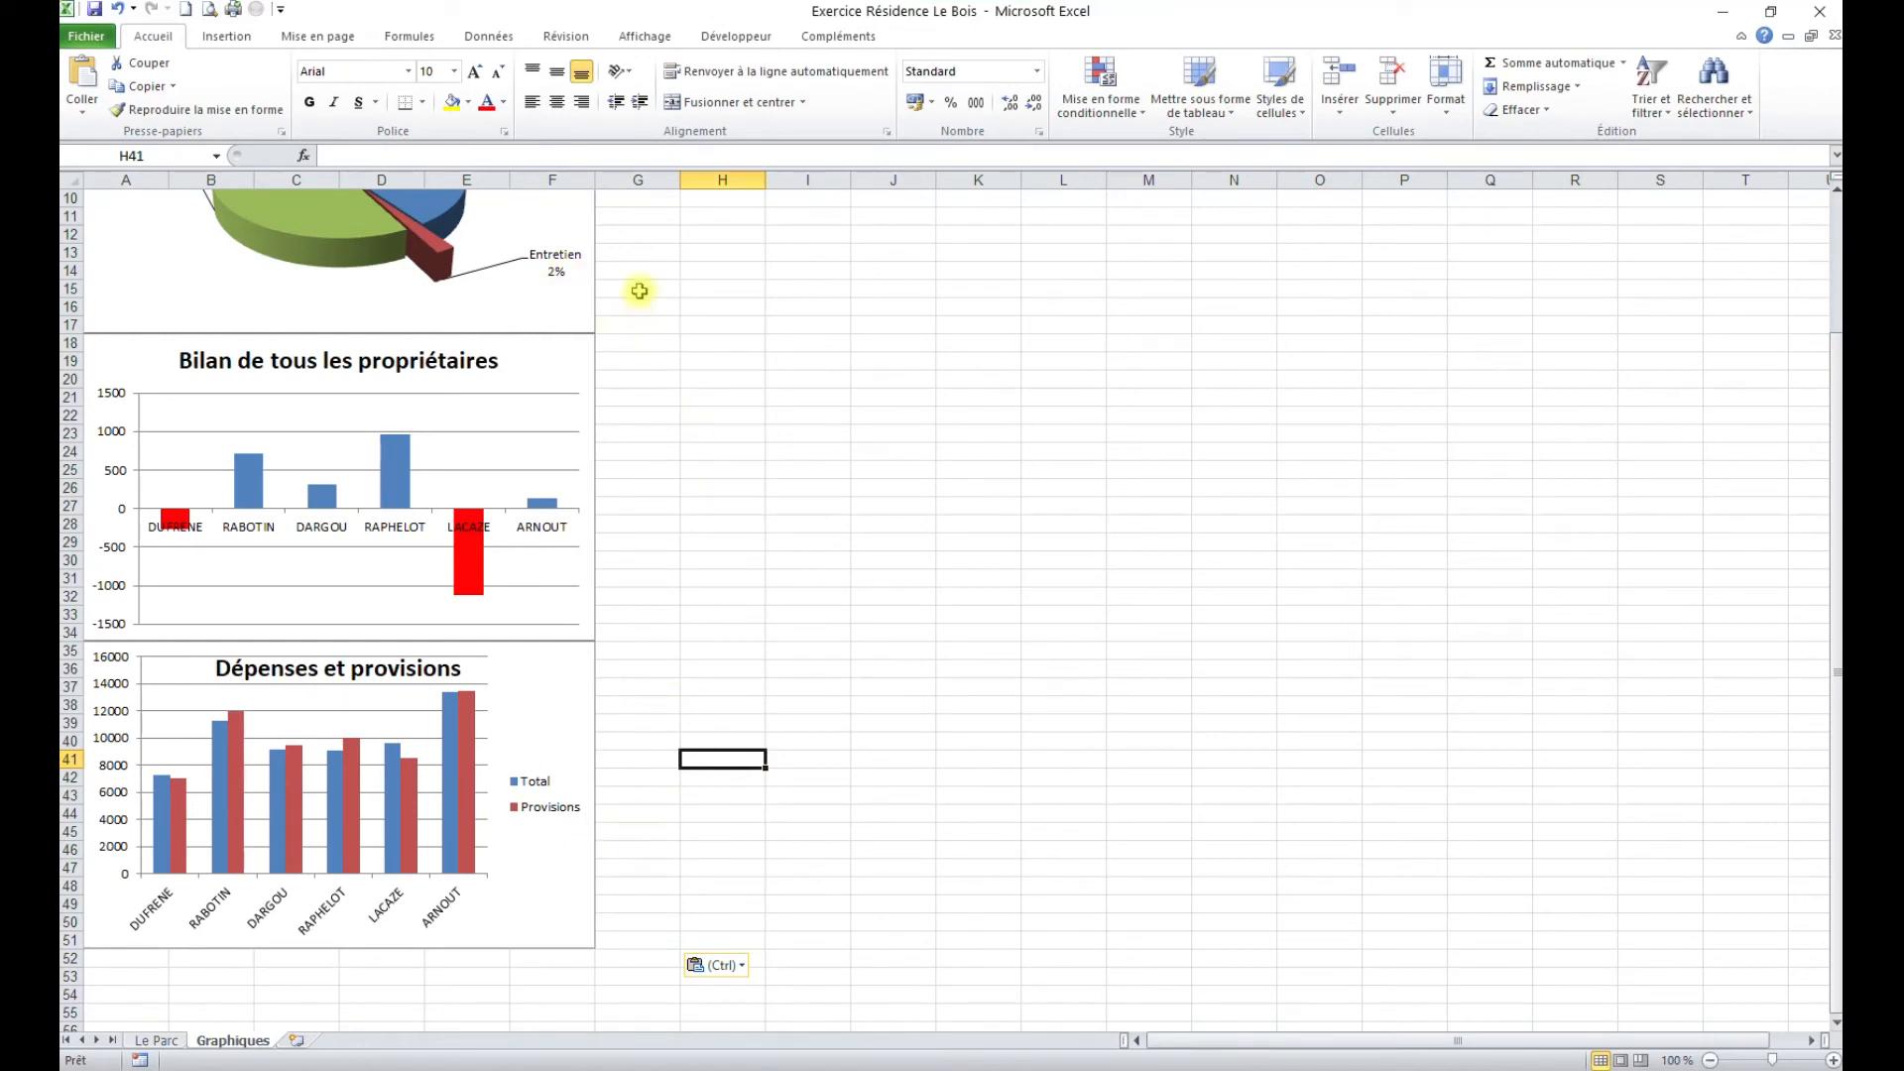
Give the Graphiques sheet a custom header with "EXCEL" at left, "Graphiques" in the centre and "Résidence le Bois" at right.
click(328, 36)
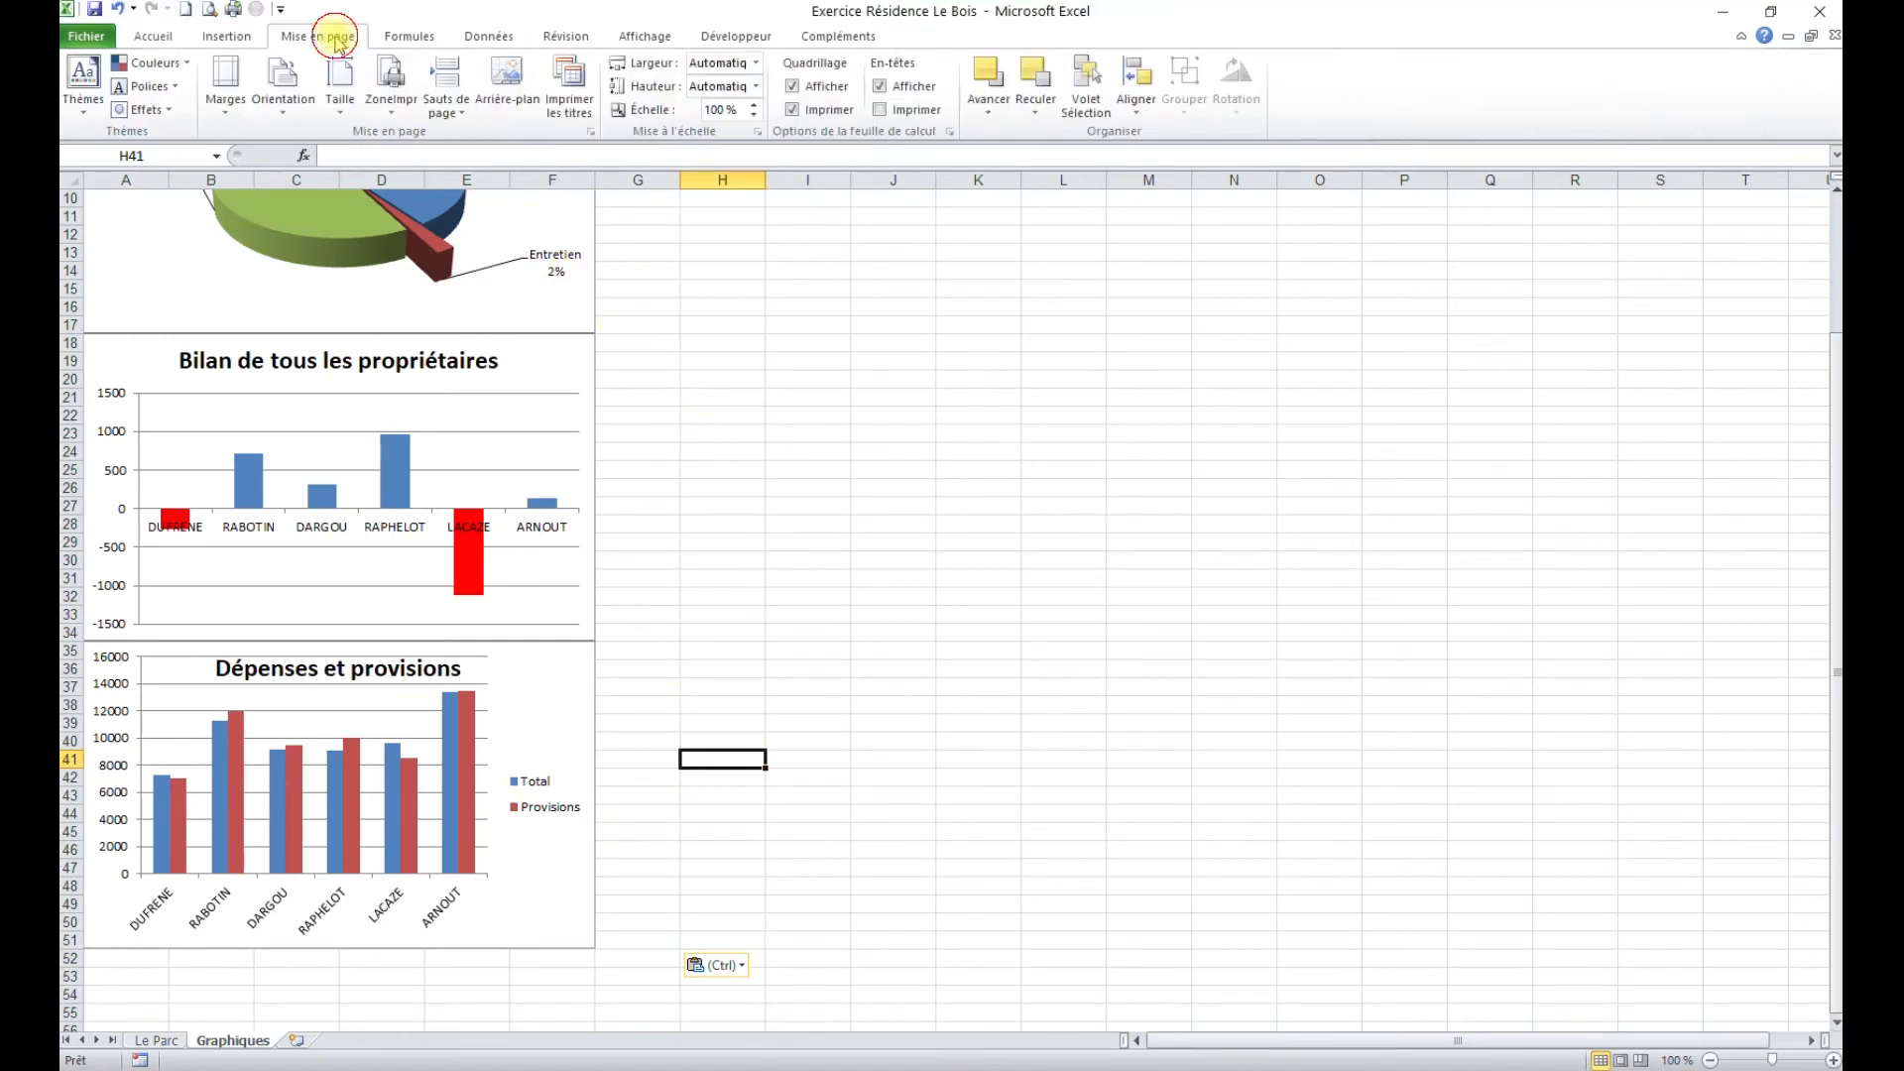
click(592, 132)
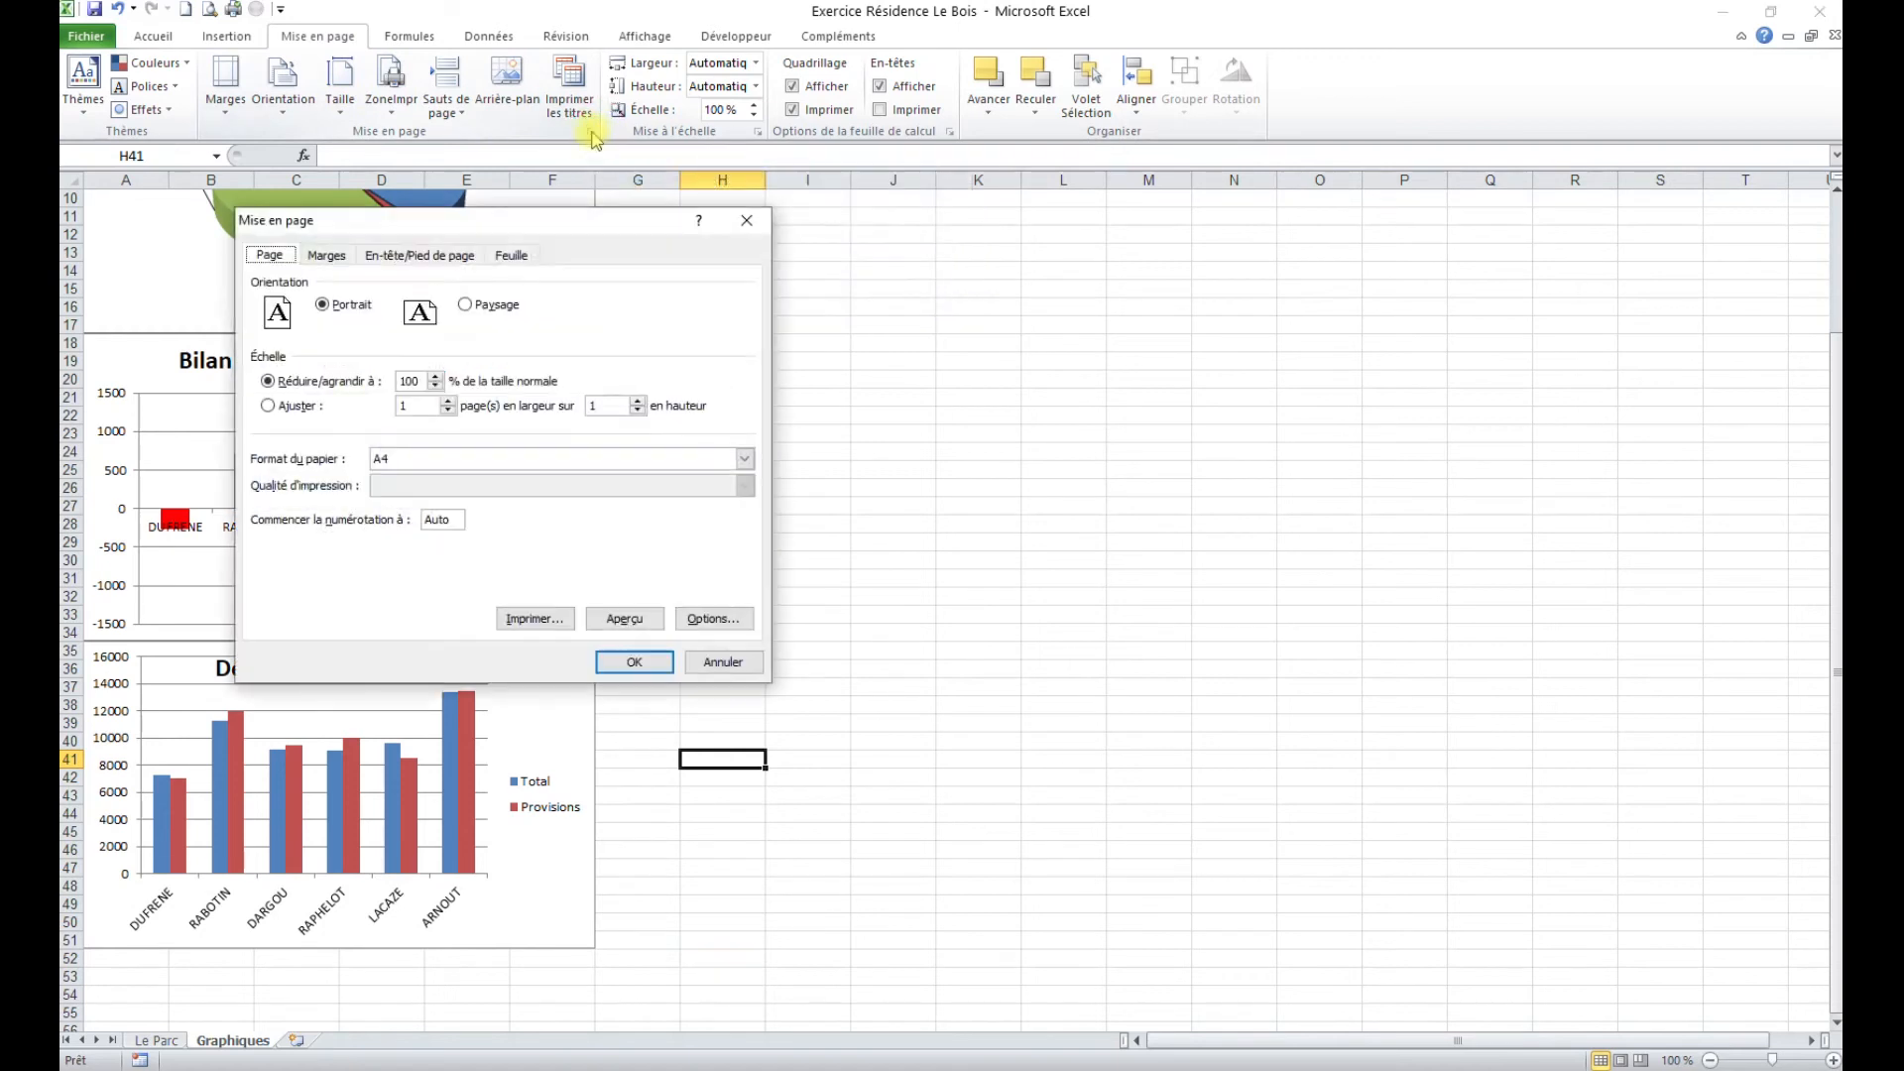
click(442, 255)
click(405, 394)
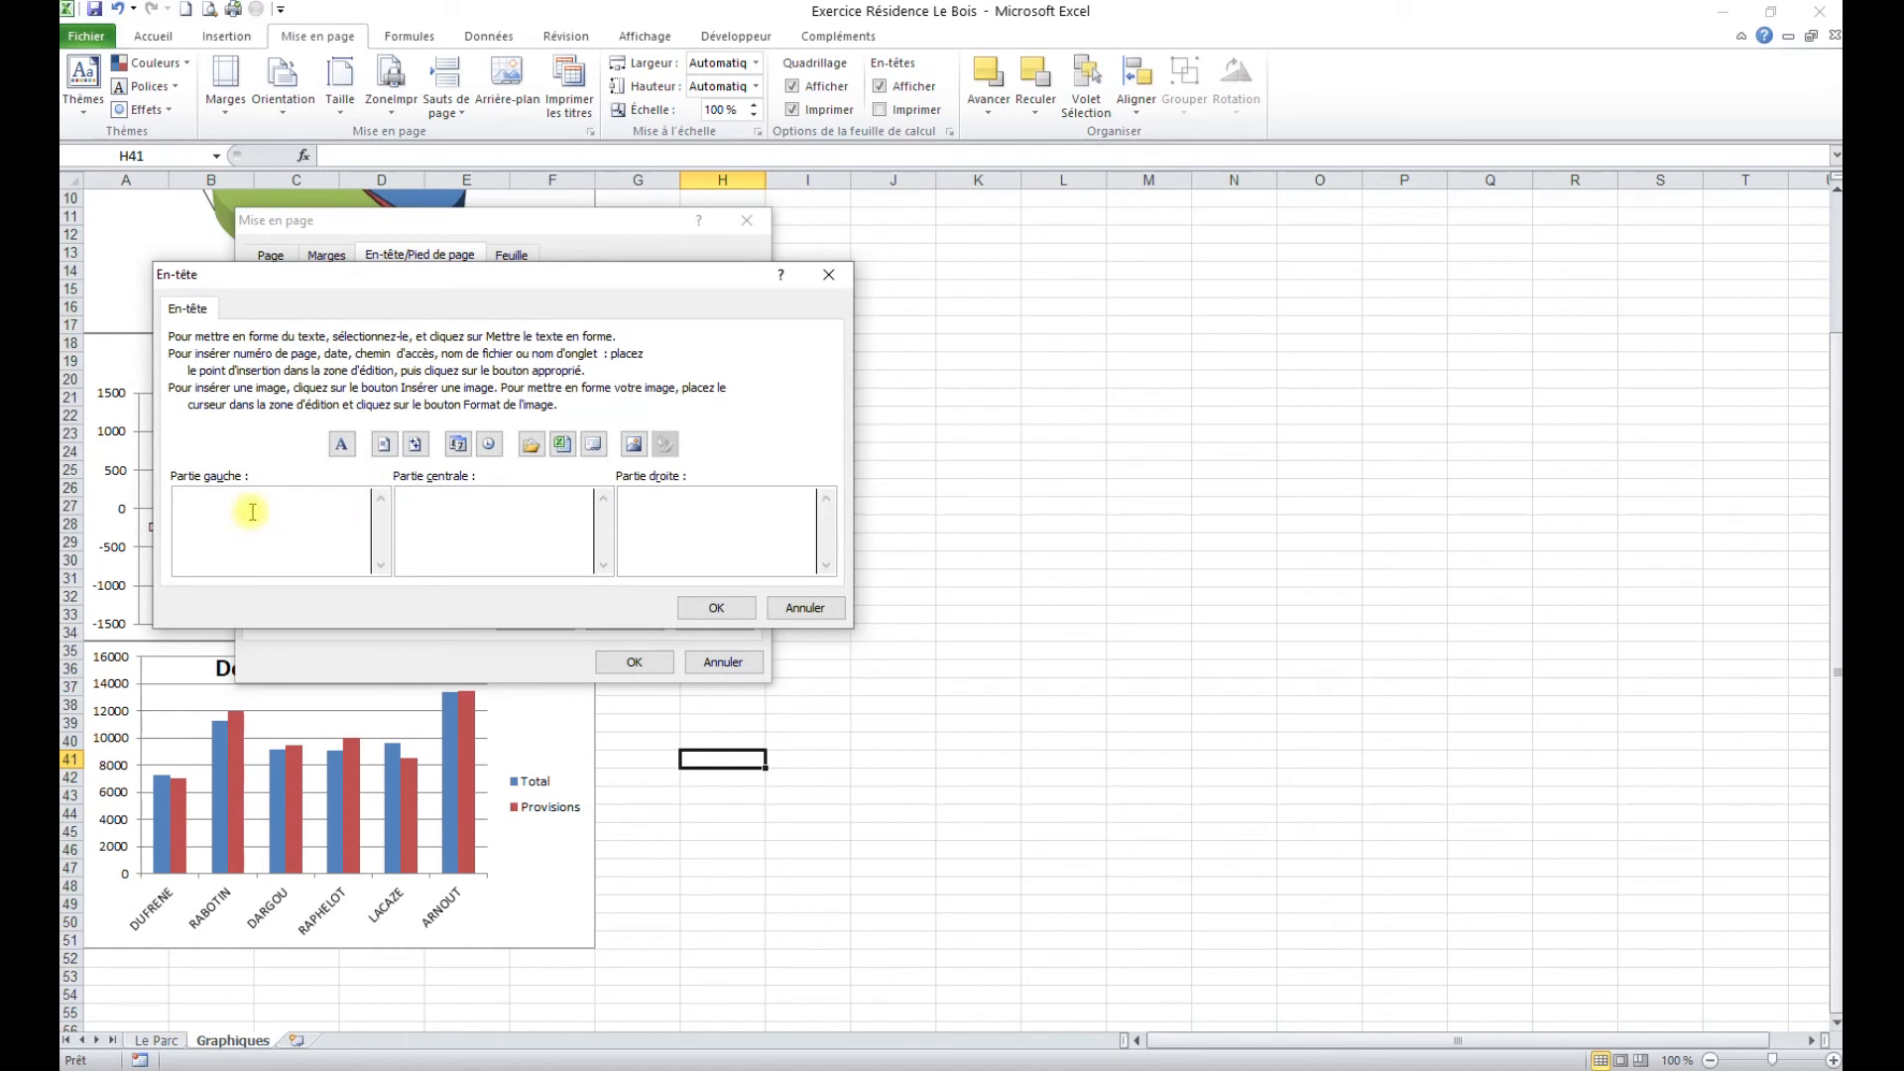
key(Tab)
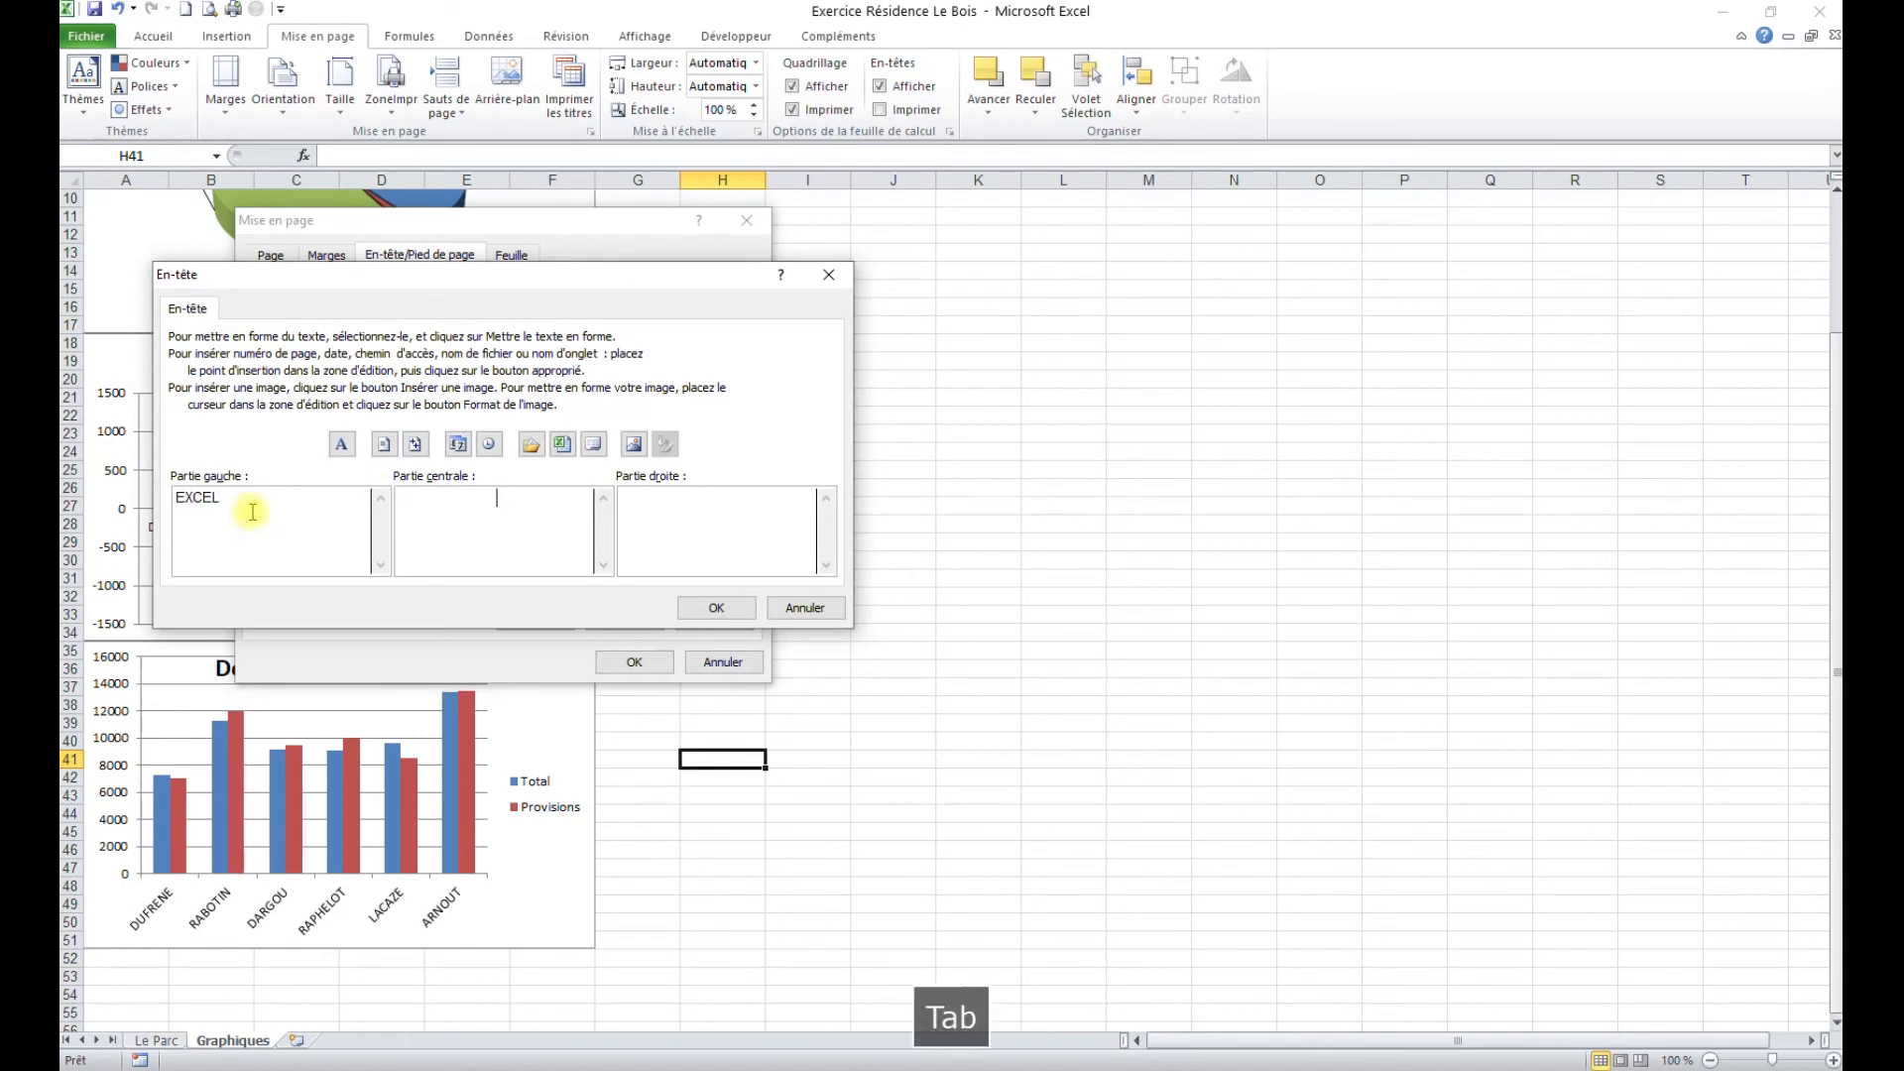
text(Ga)
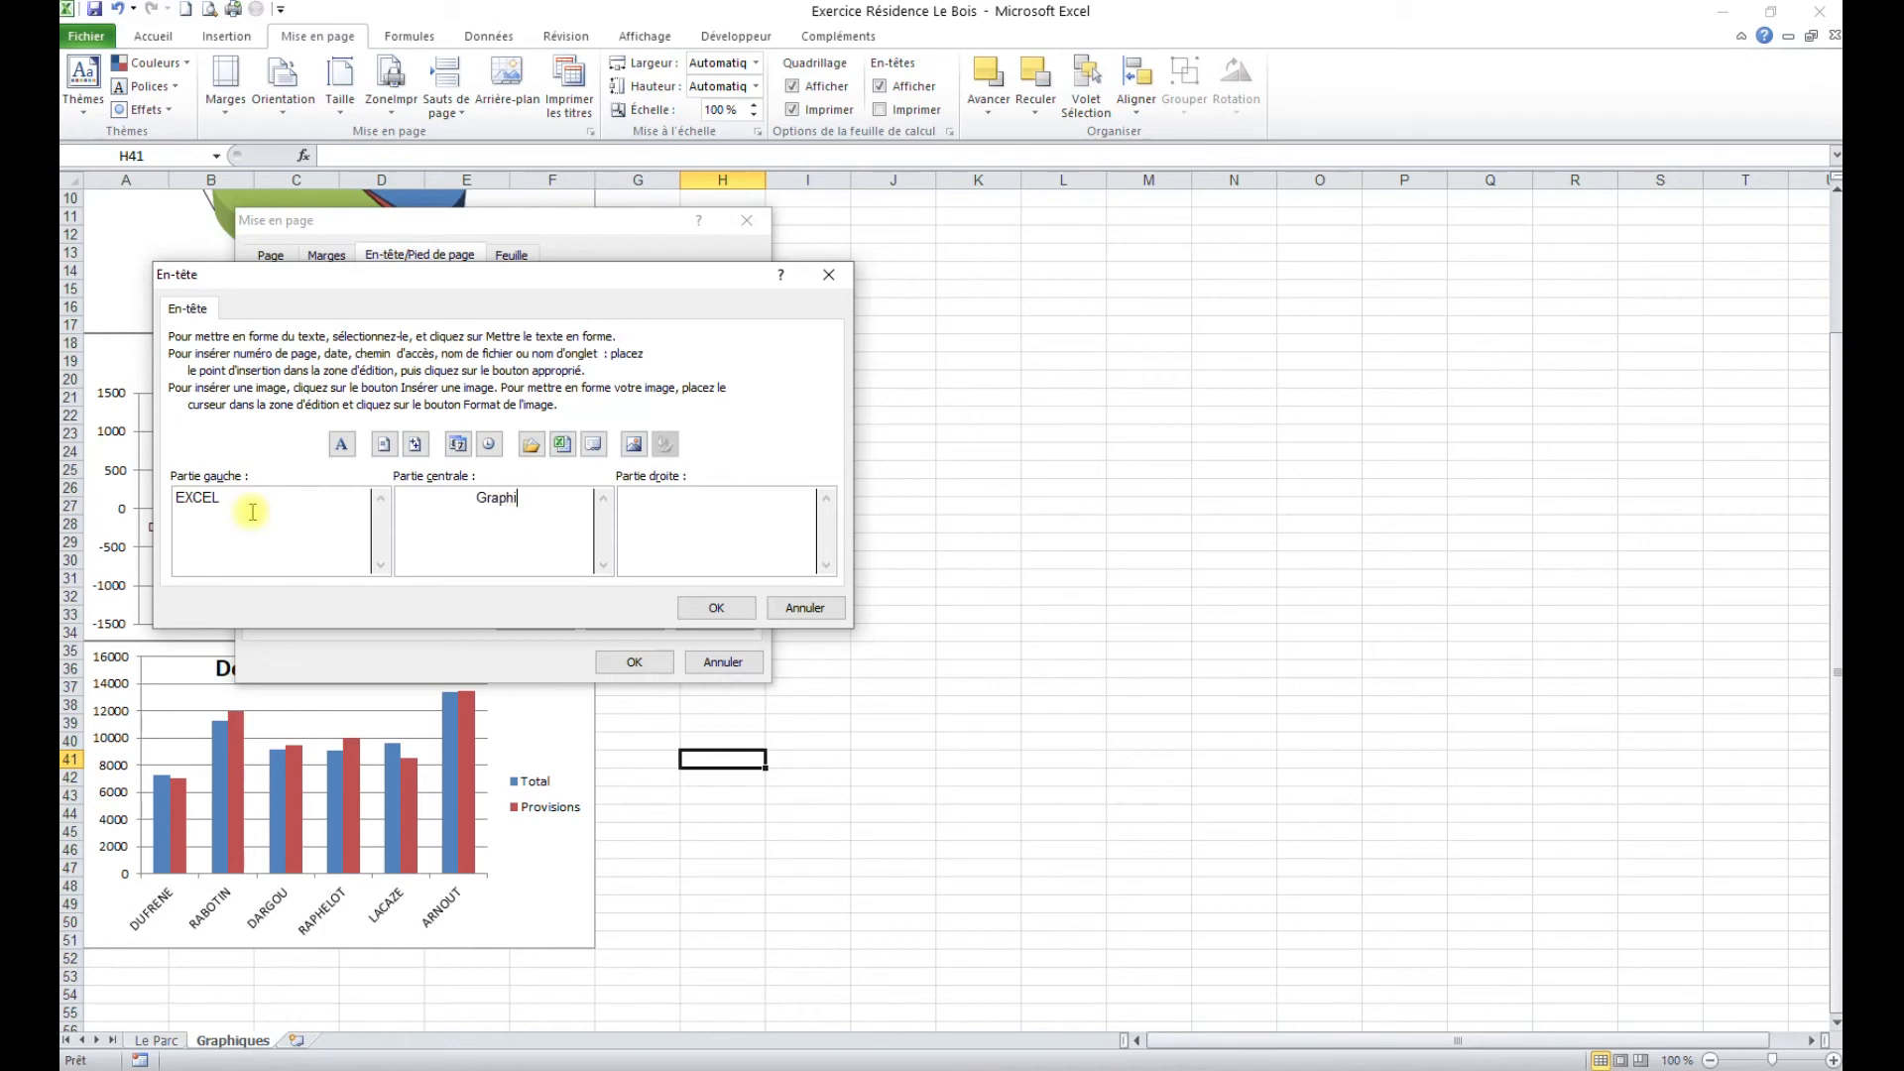
text(s)
key(Tab)
text(Résidence)
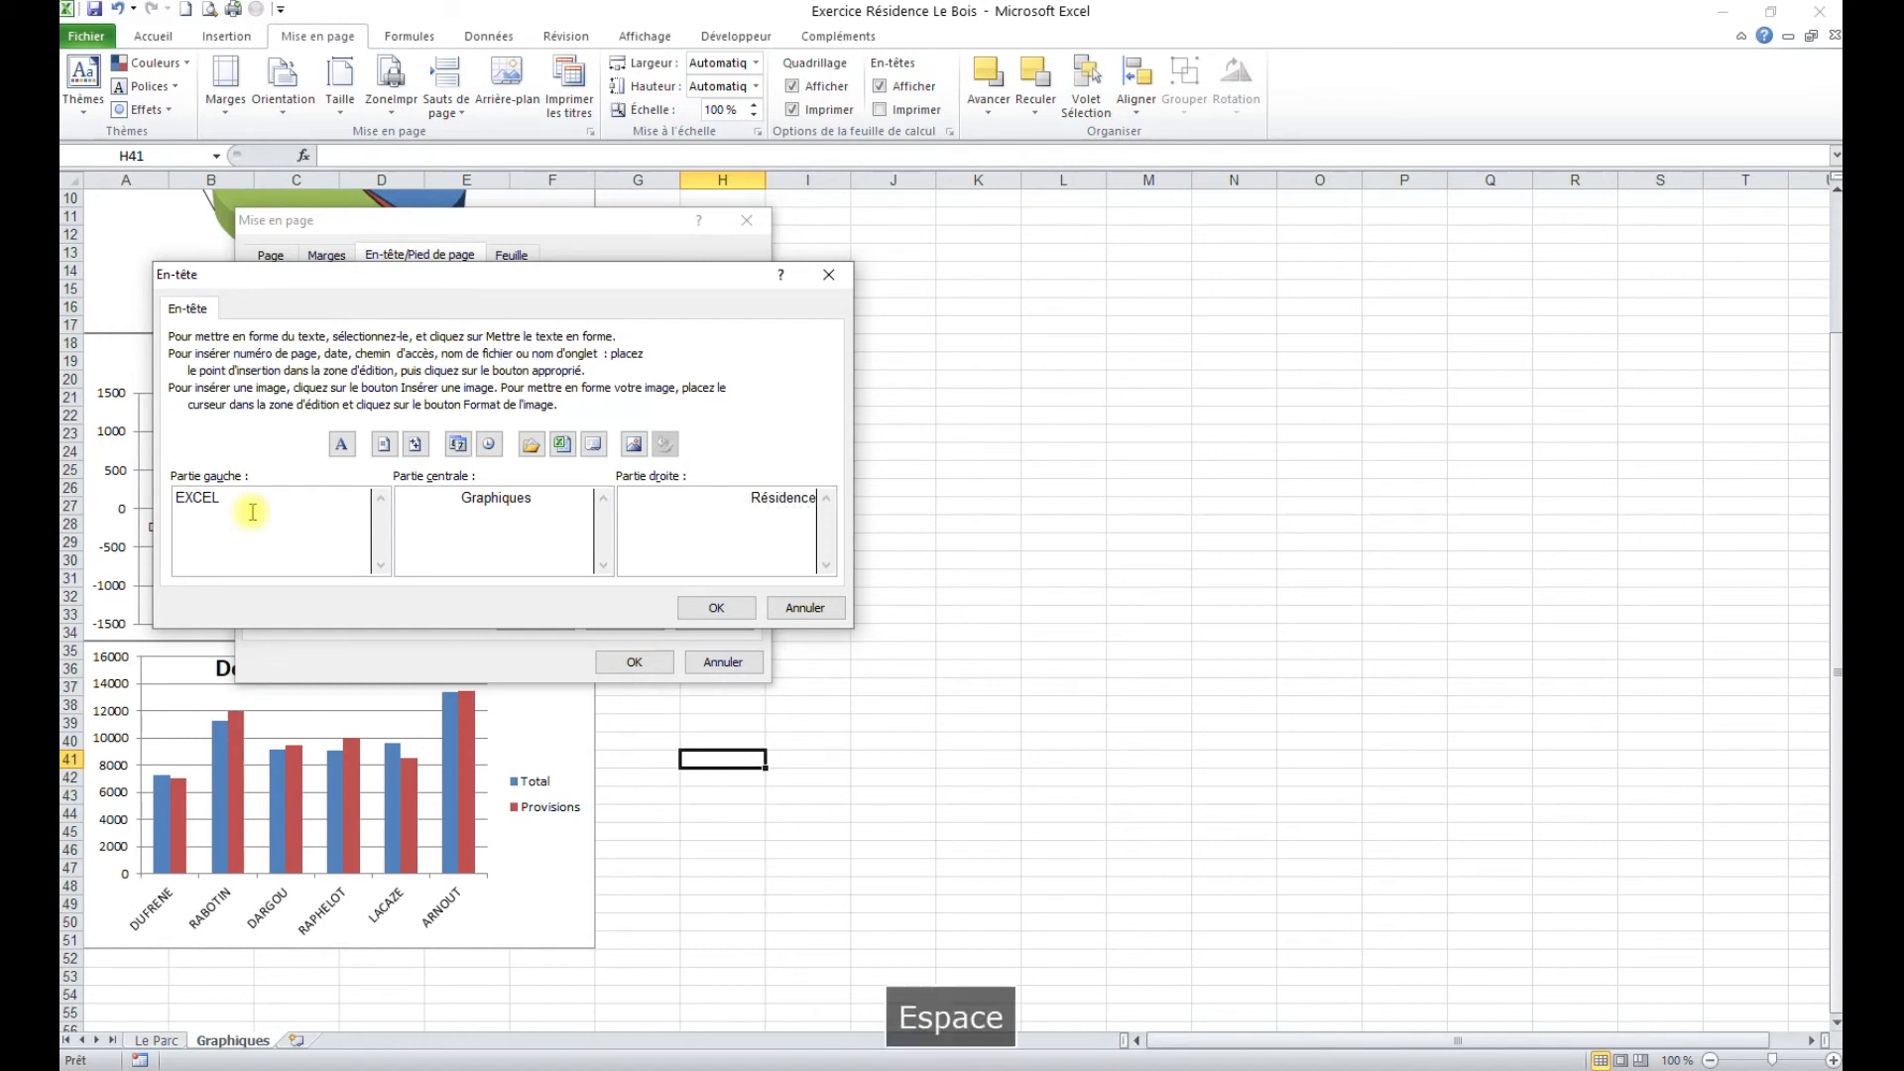
text( le Bois)
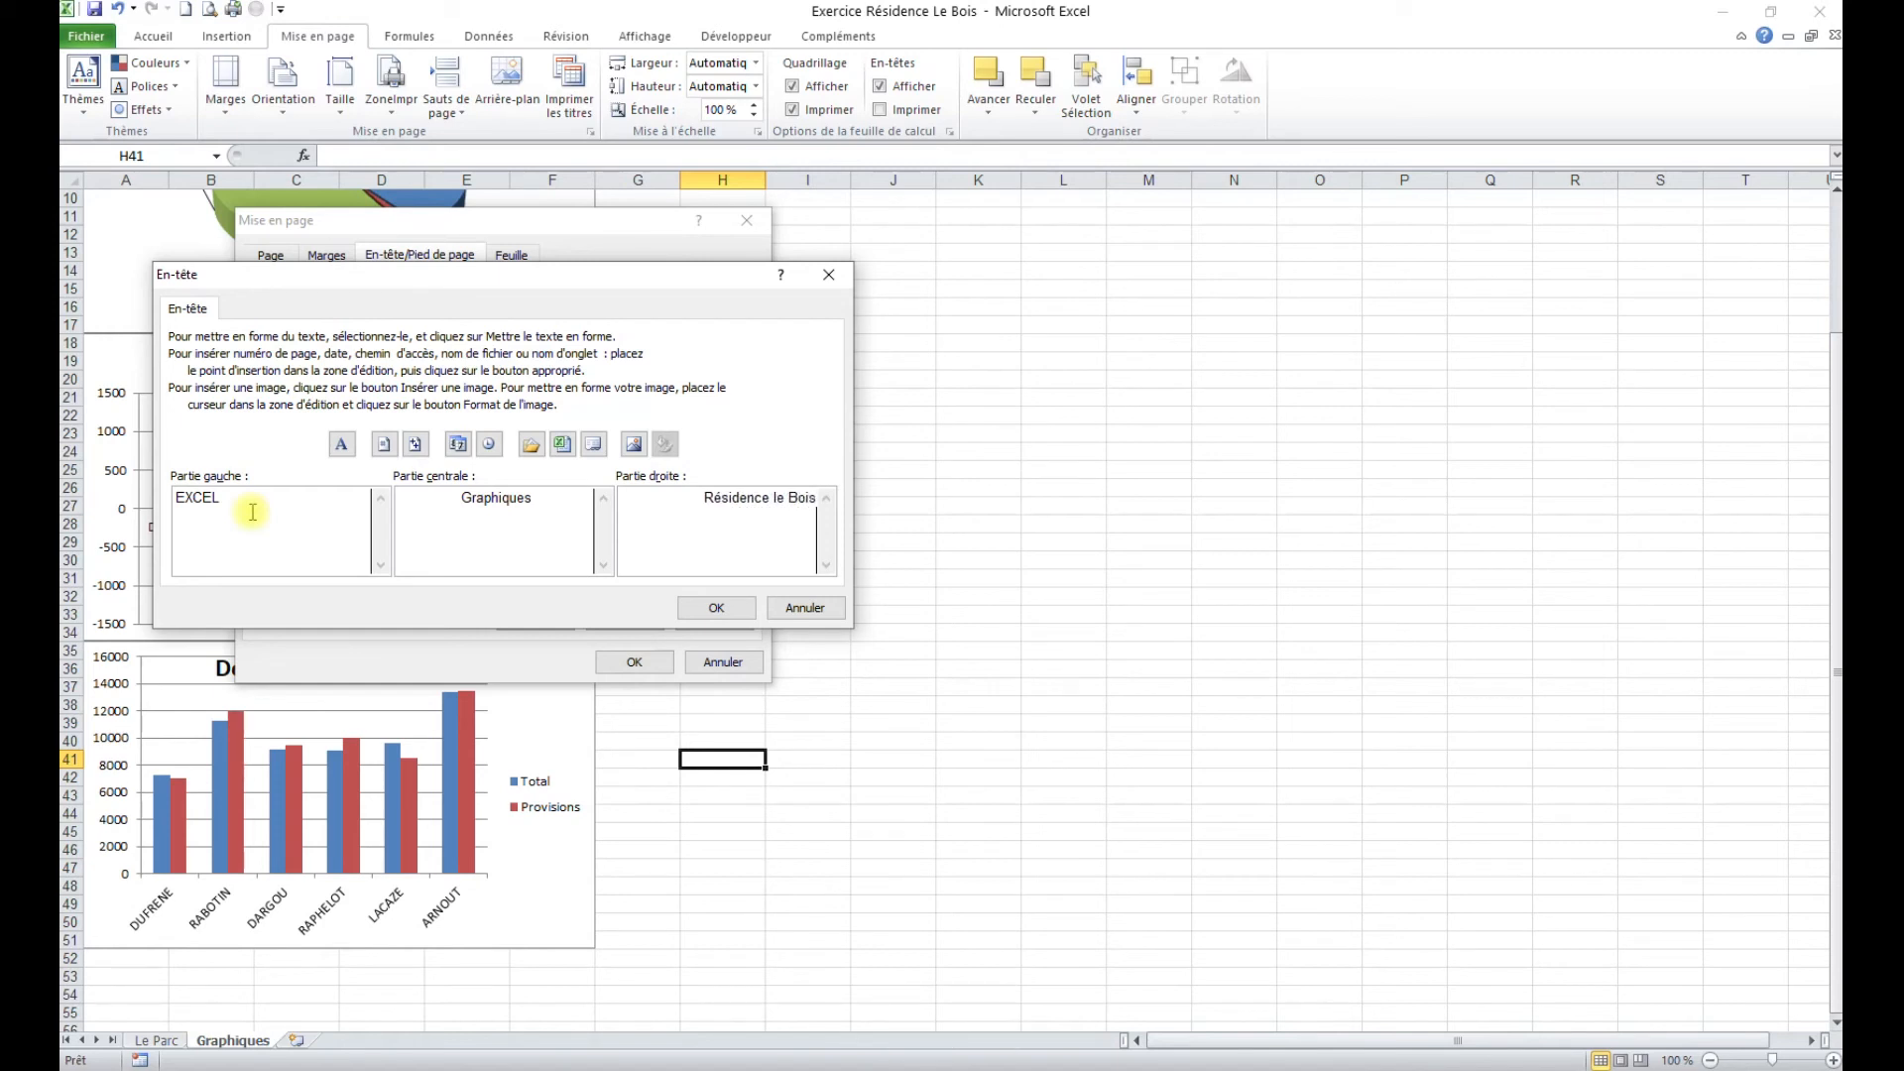
click(722, 615)
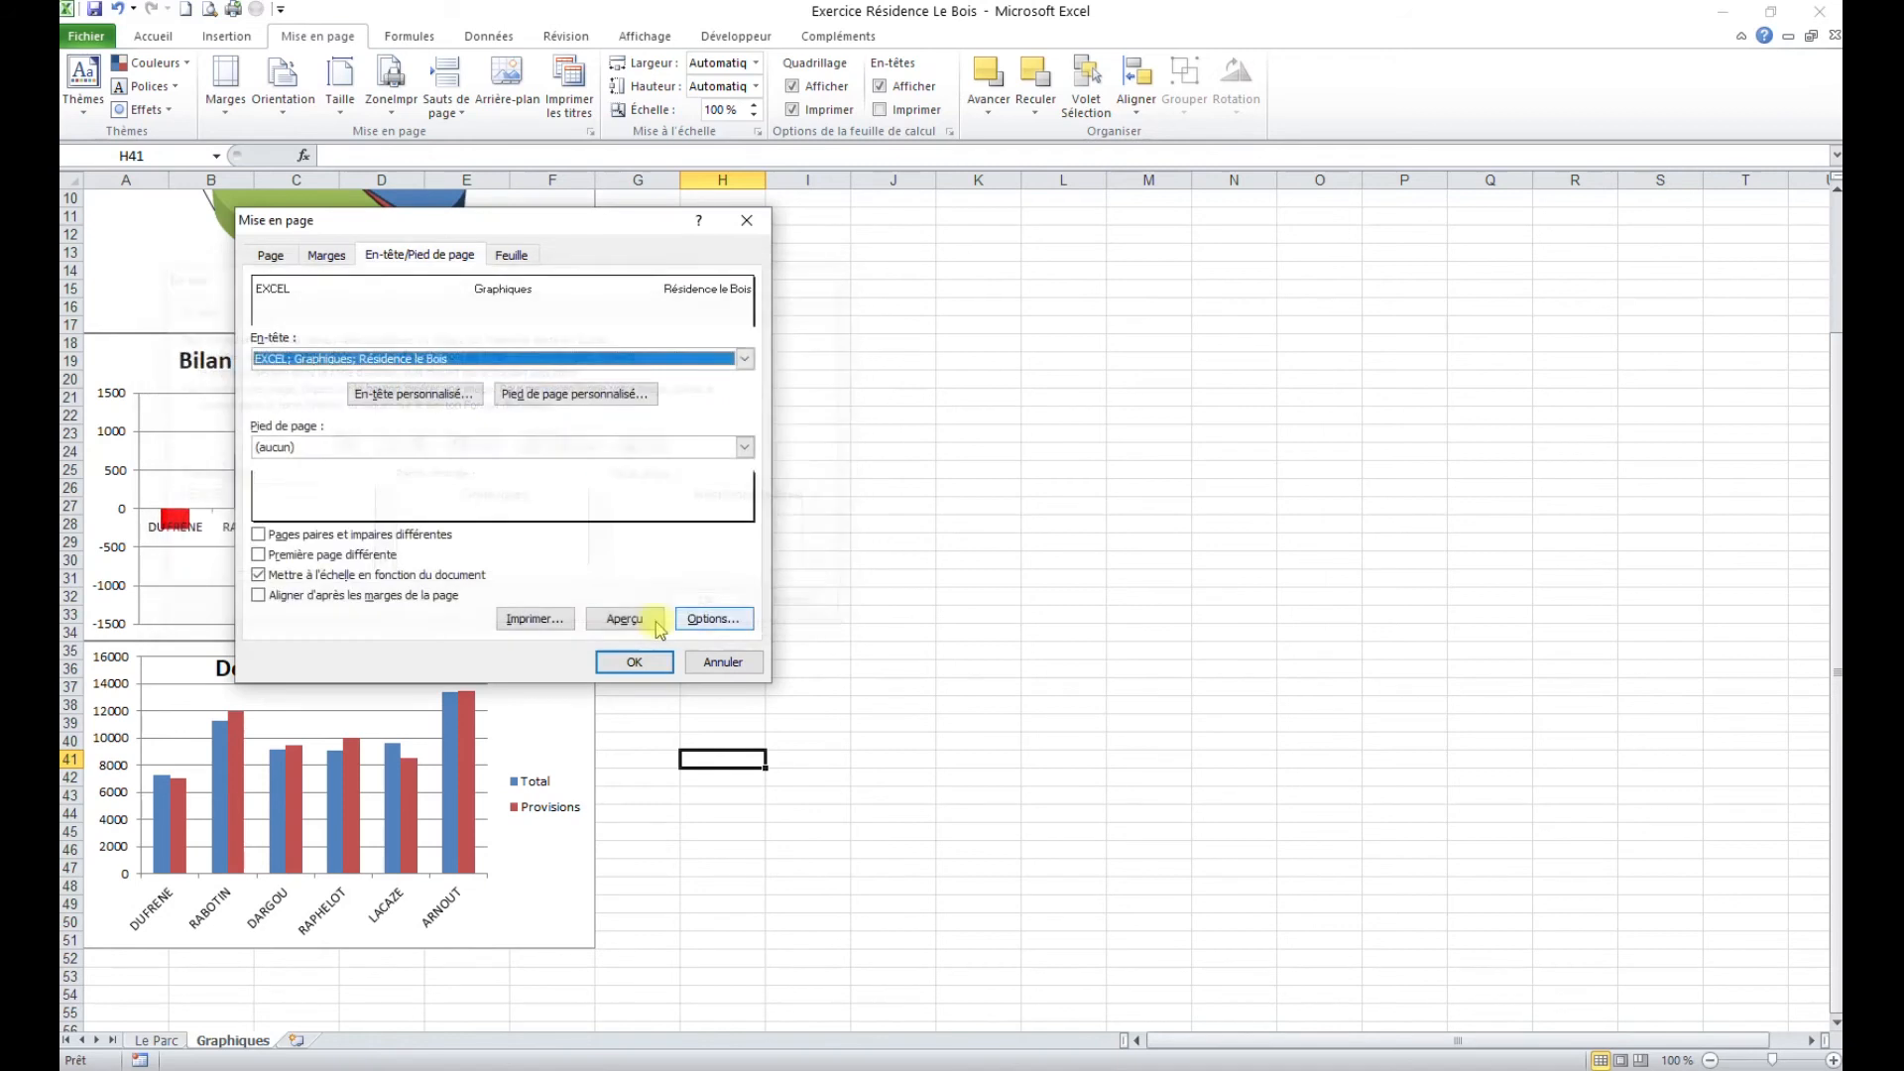
Preview the Graphiques sheet for printing and turn off gridline printing in its page setup.
click(624, 613)
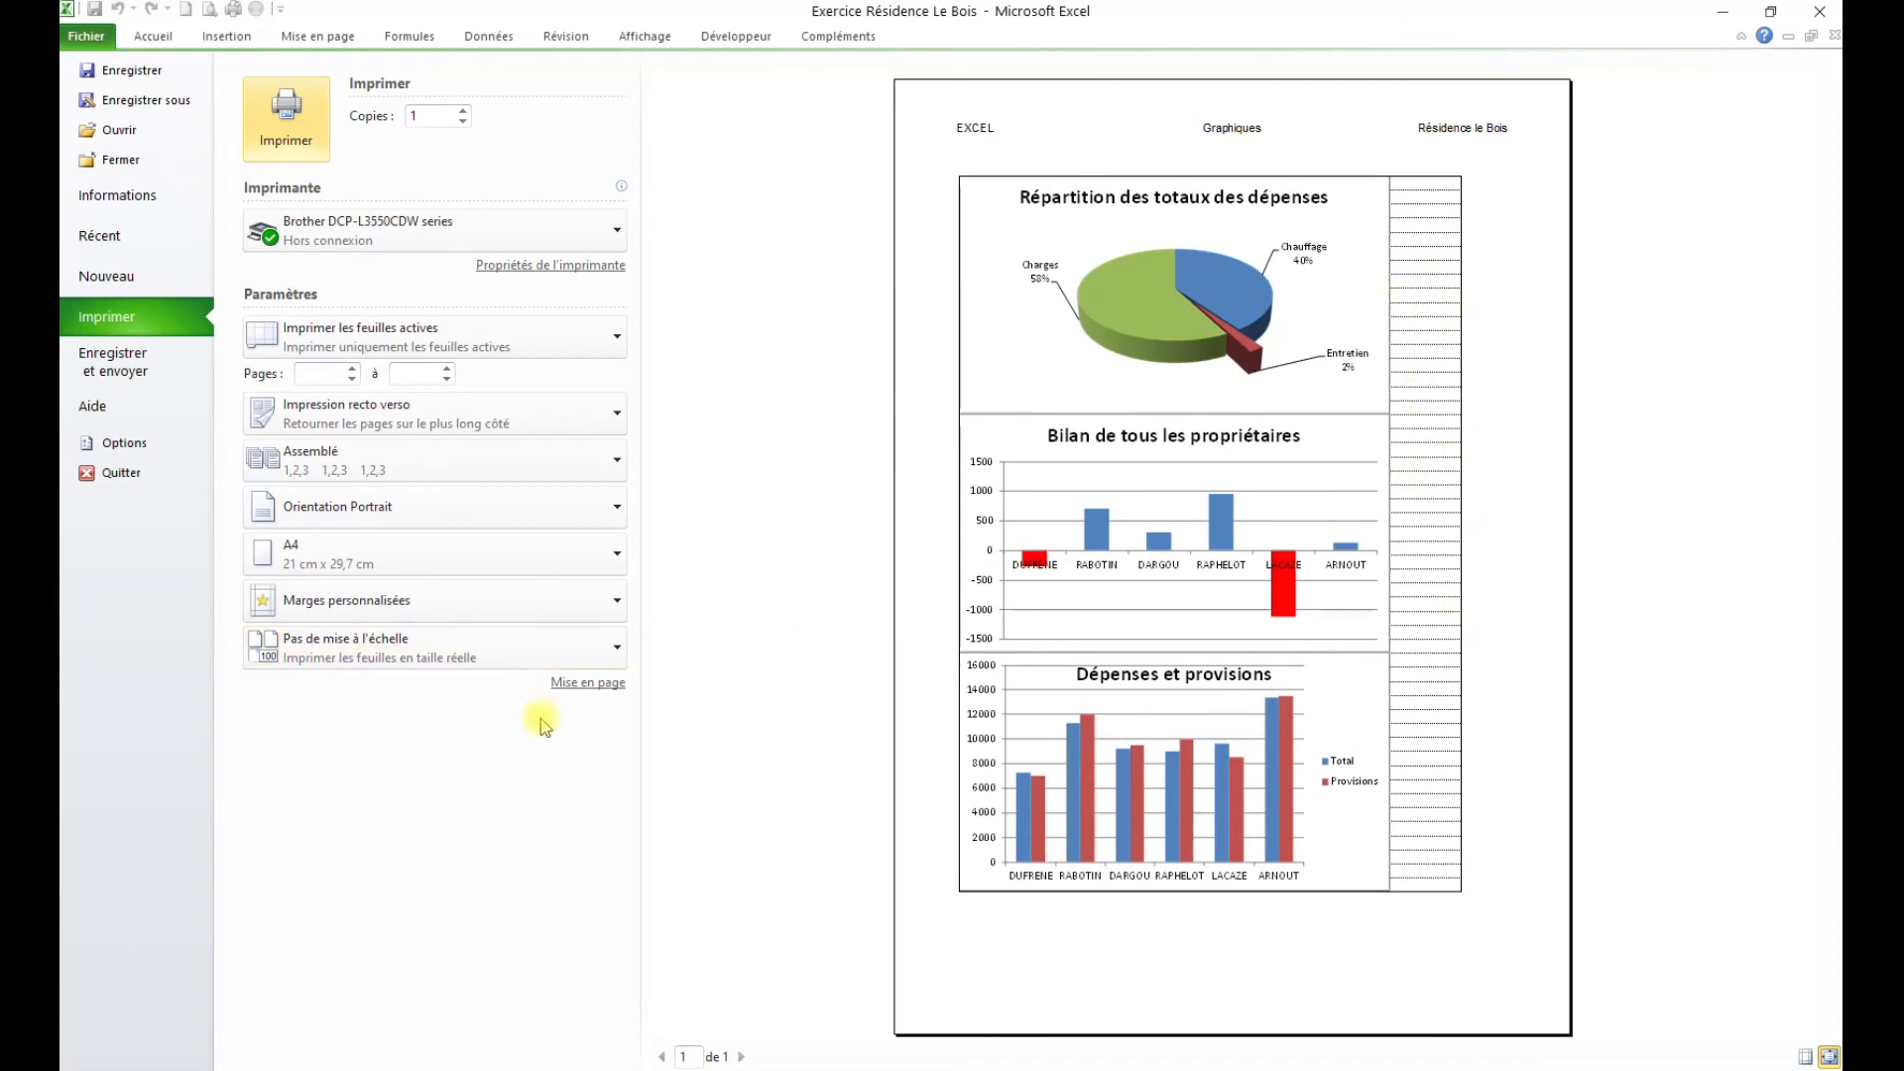
click(587, 682)
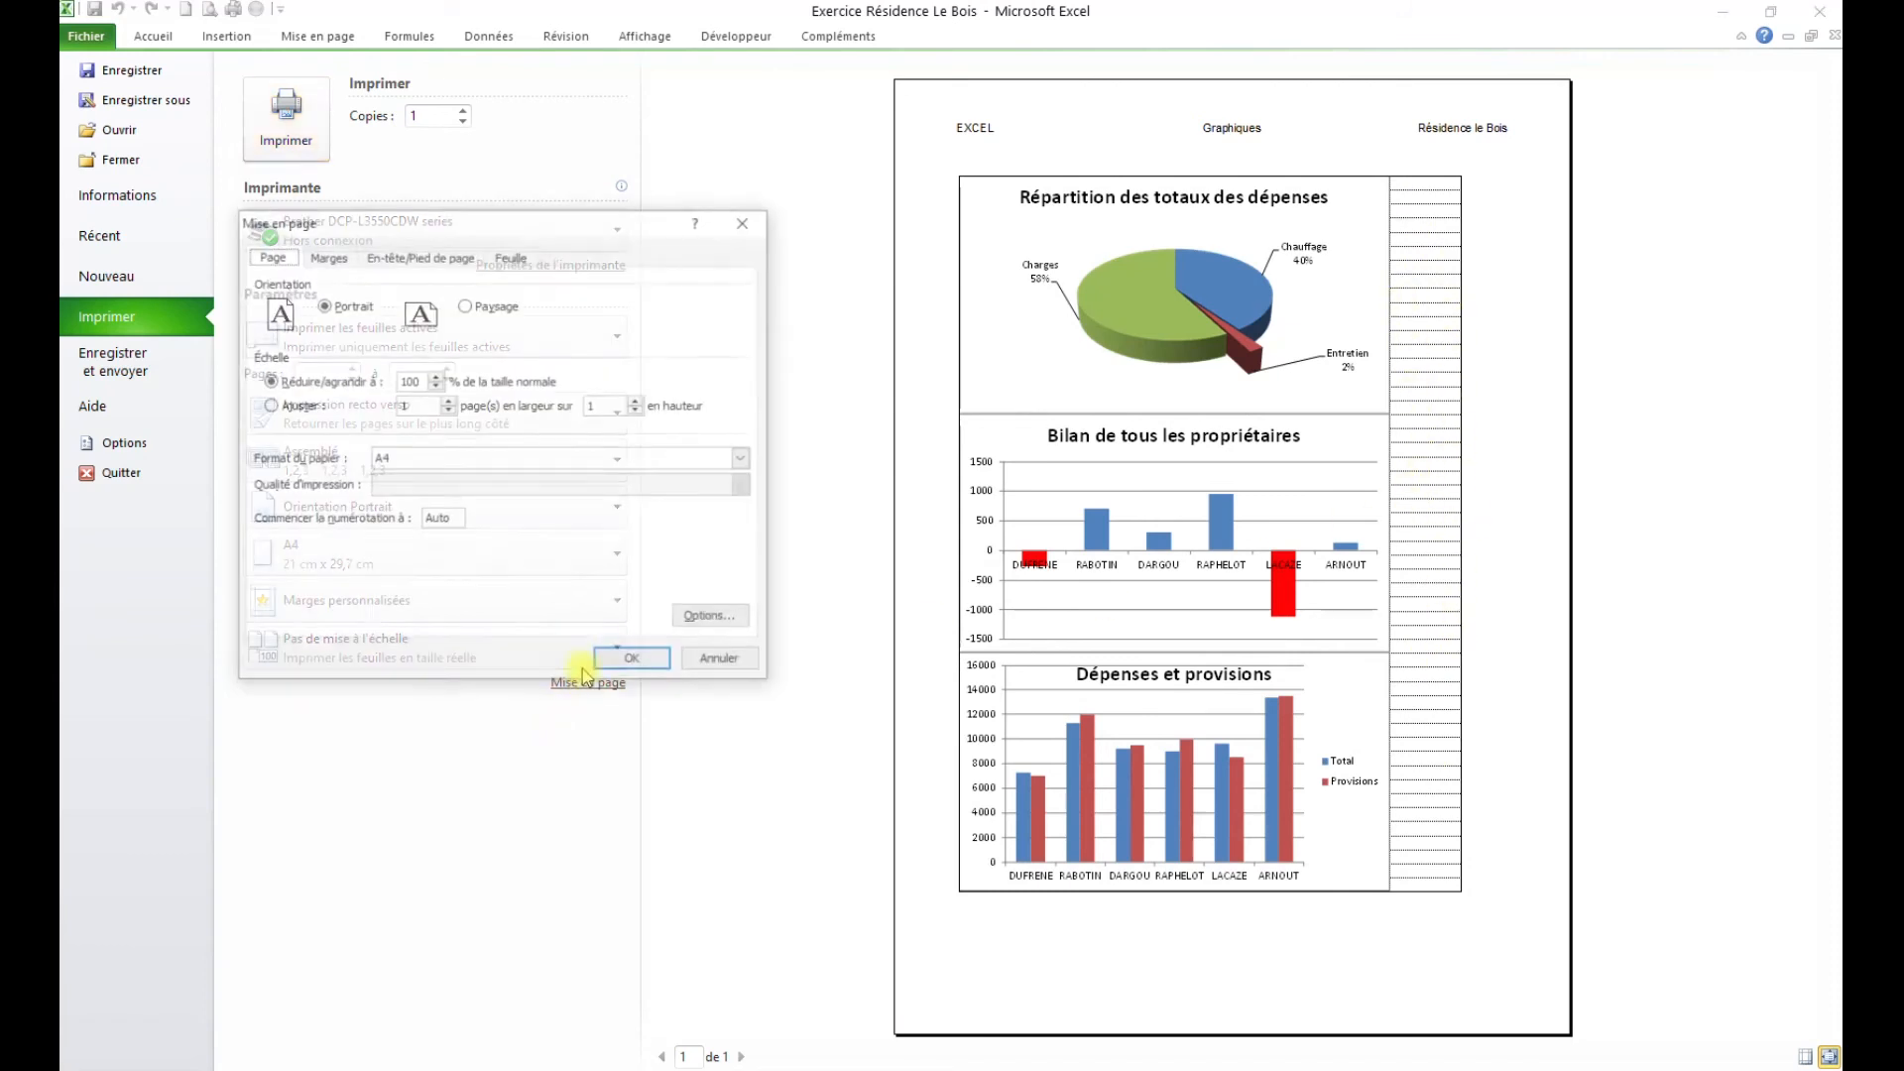
click(504, 256)
click(287, 407)
click(273, 409)
Centre the Graphiques sheet's printout horizontally and vertically on the page and return to the worksheet.
click(352, 257)
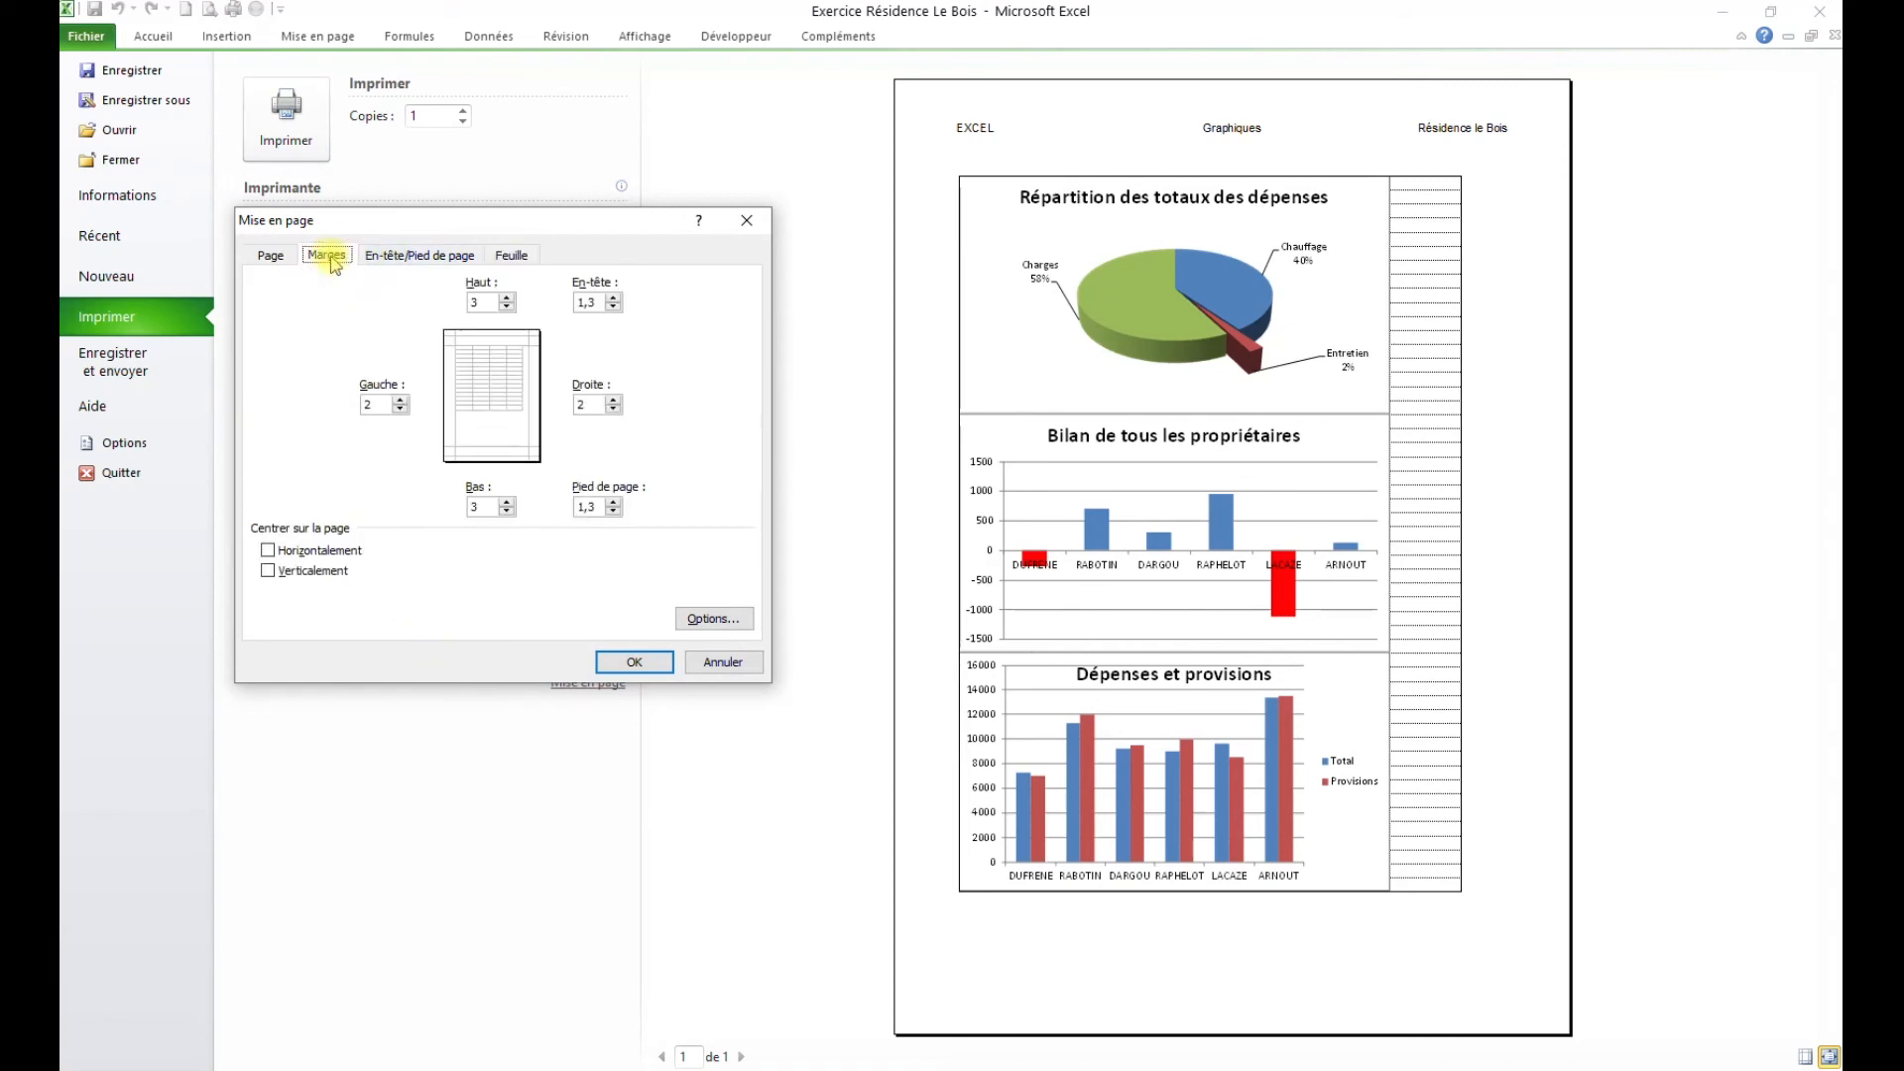
click(288, 553)
click(281, 570)
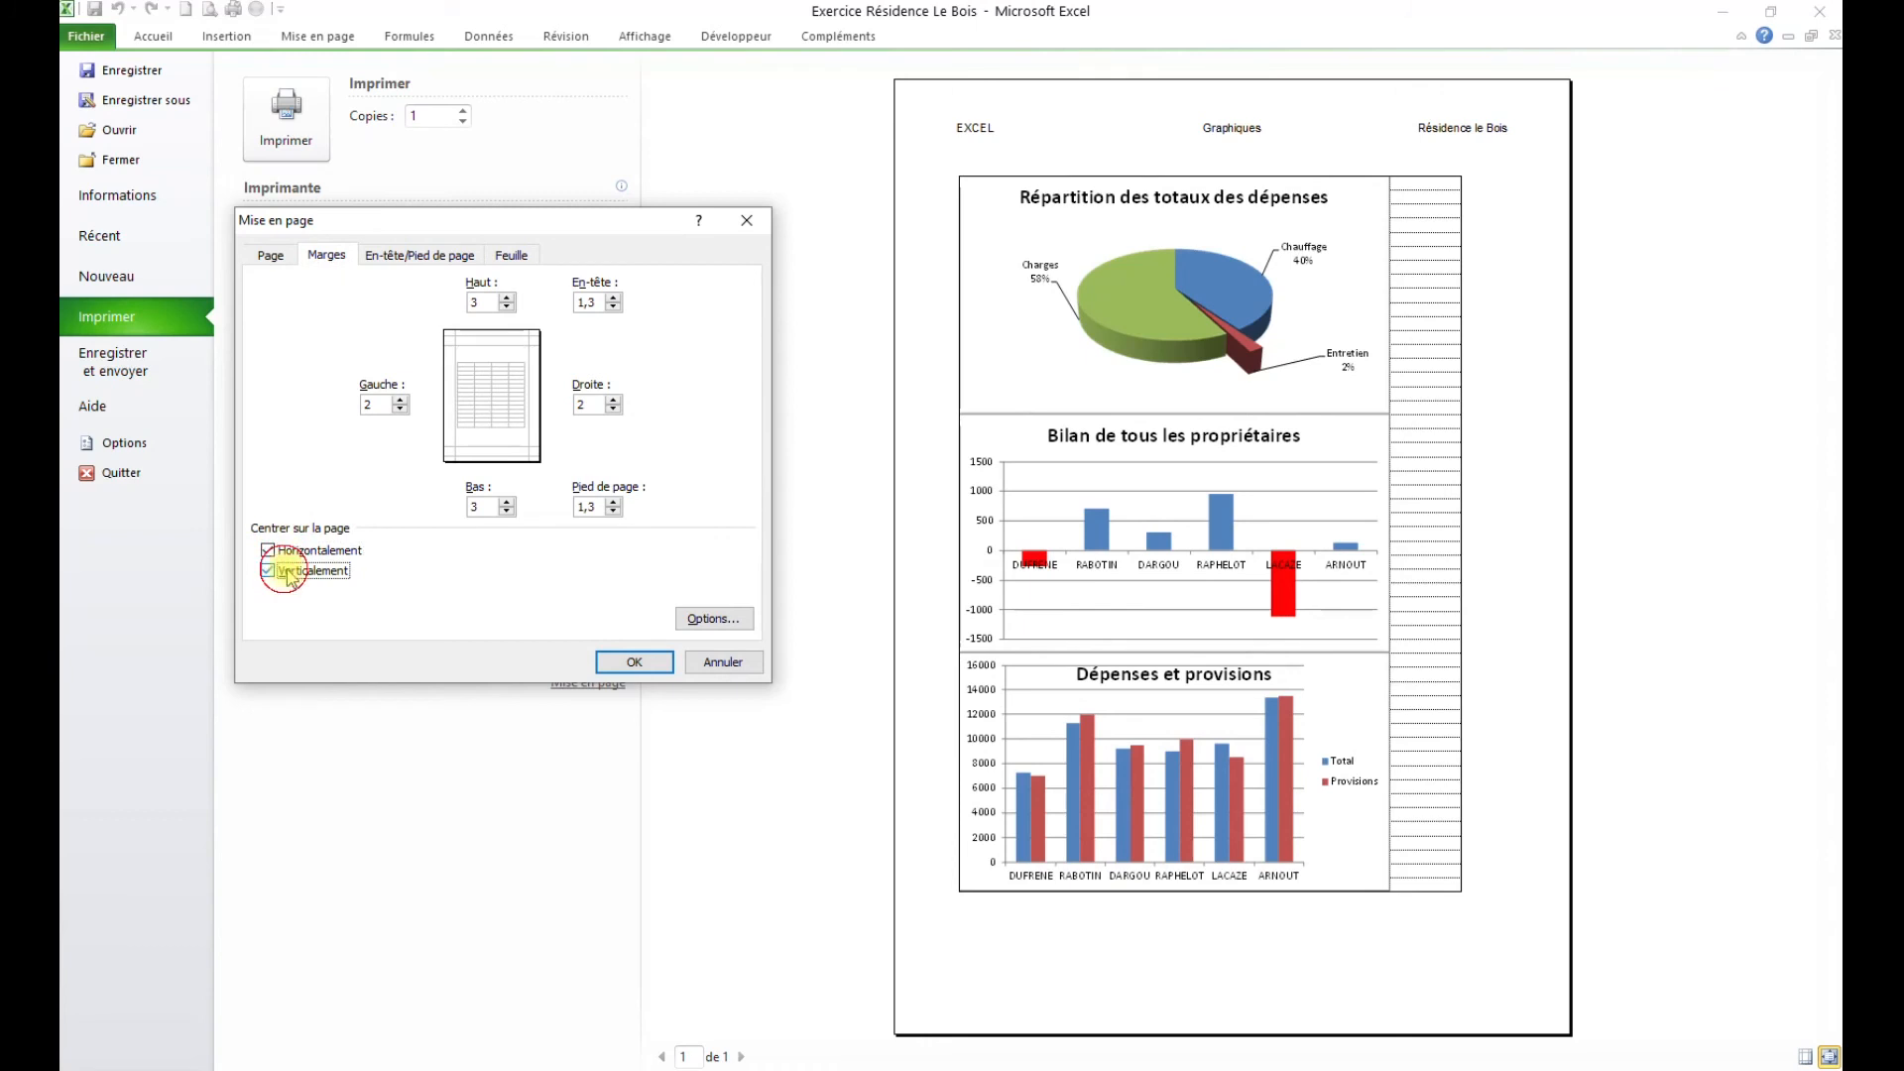
click(635, 663)
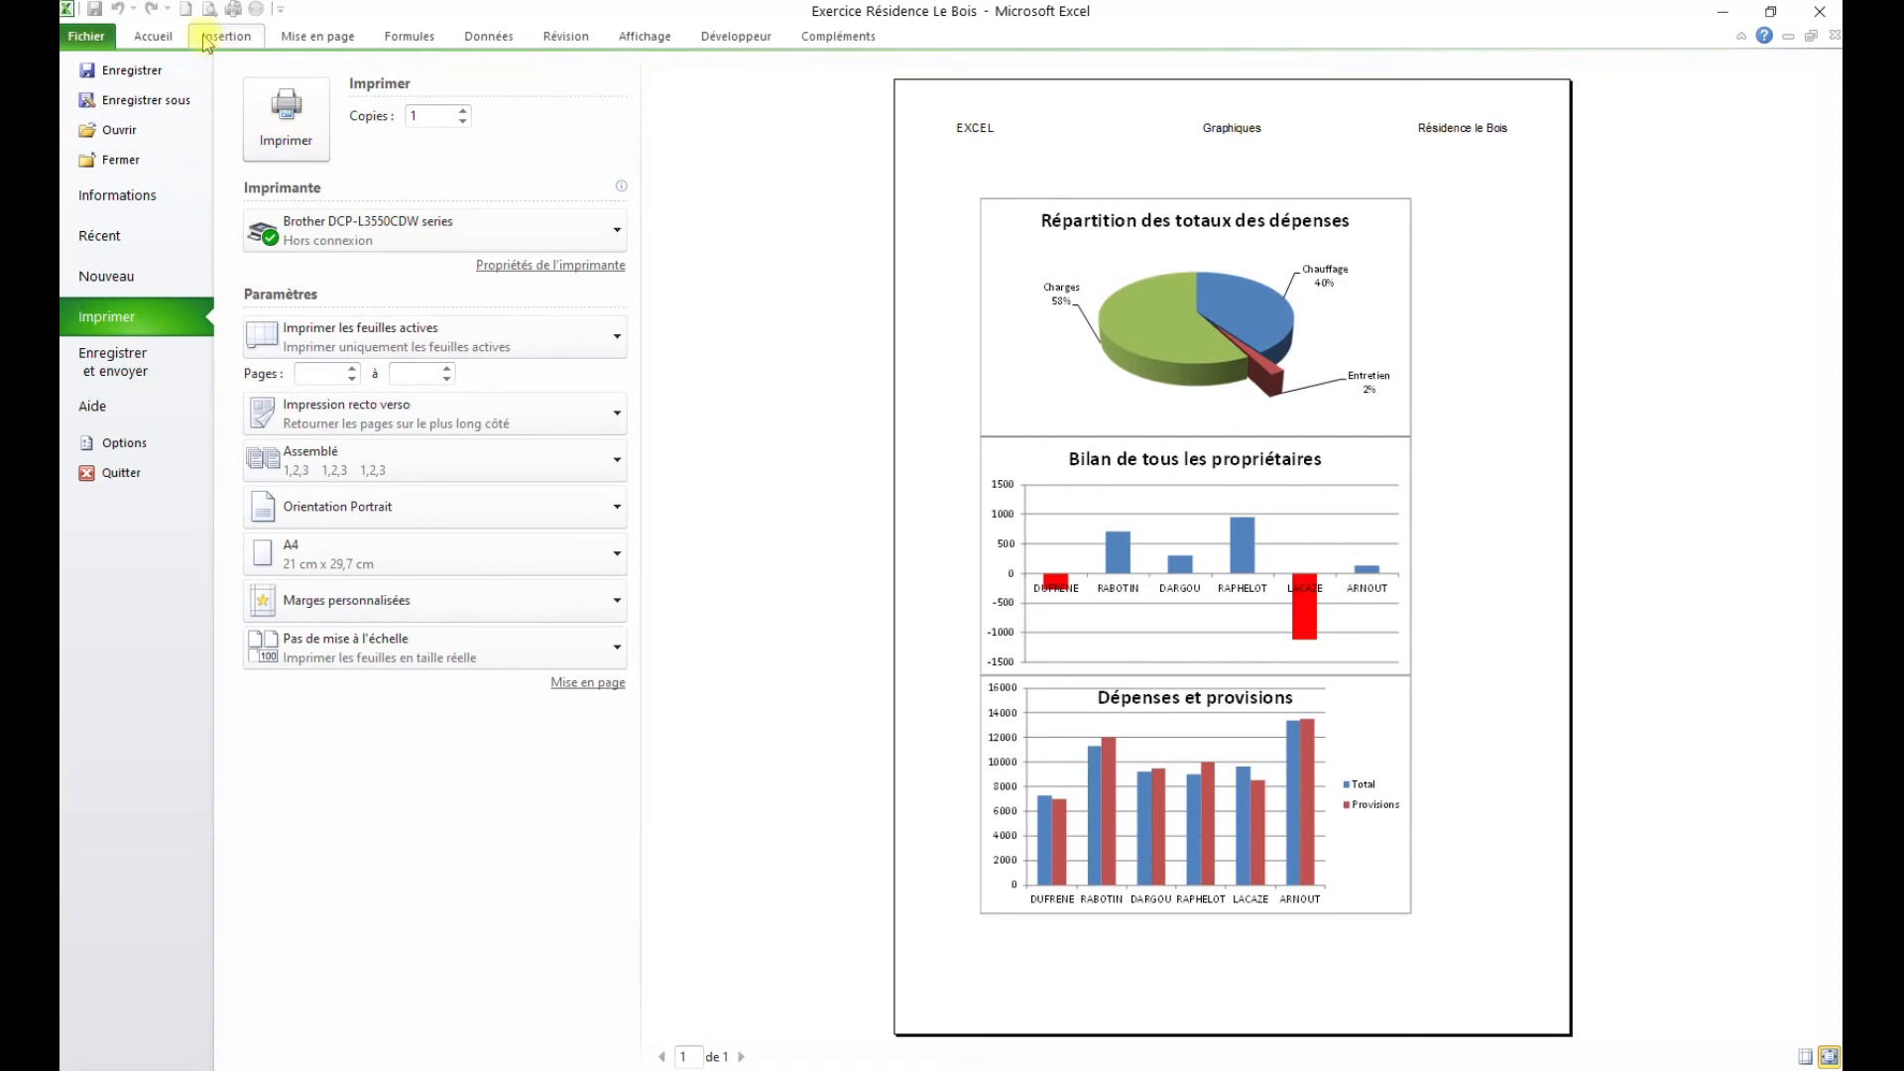
click(153, 37)
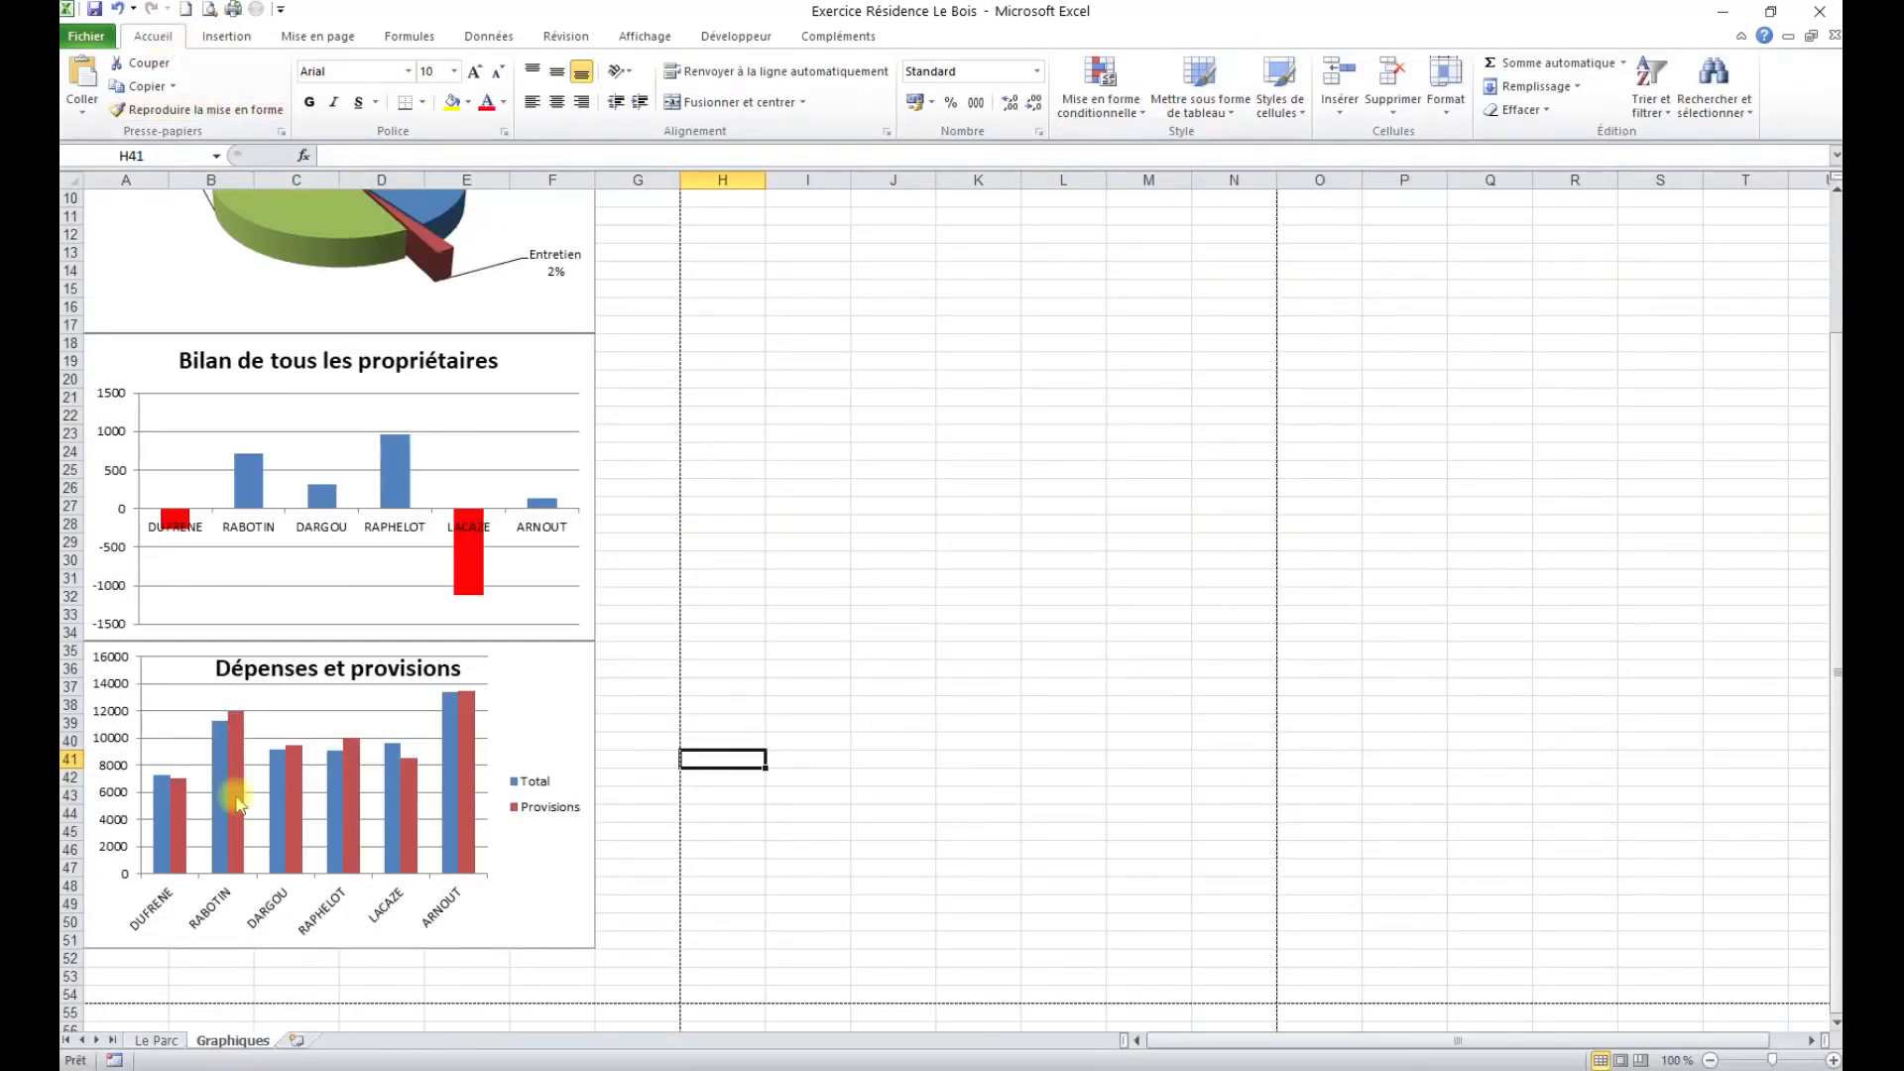
On the Le Parc sheet, try a 2D clustered column chart of A3:D9 and F3:F9, and delete it.
click(155, 1040)
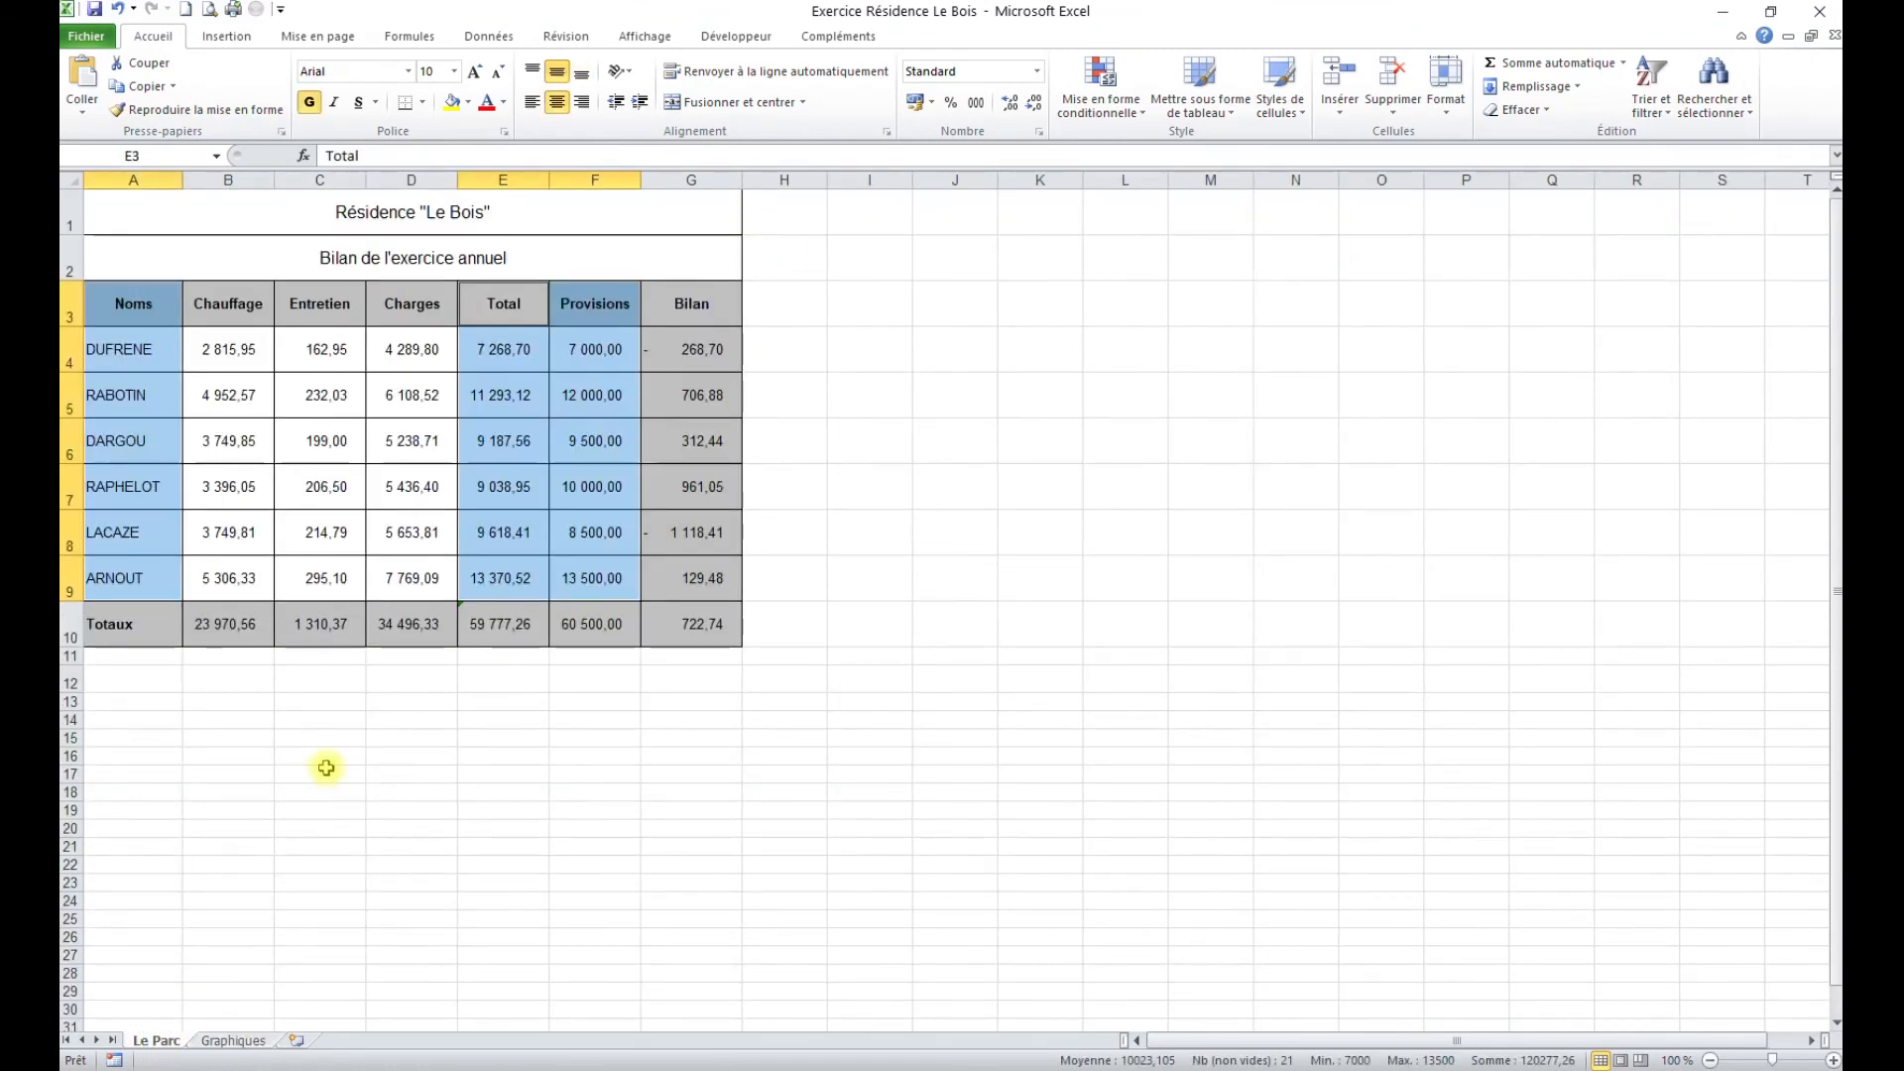
drag(131, 303, 413, 576)
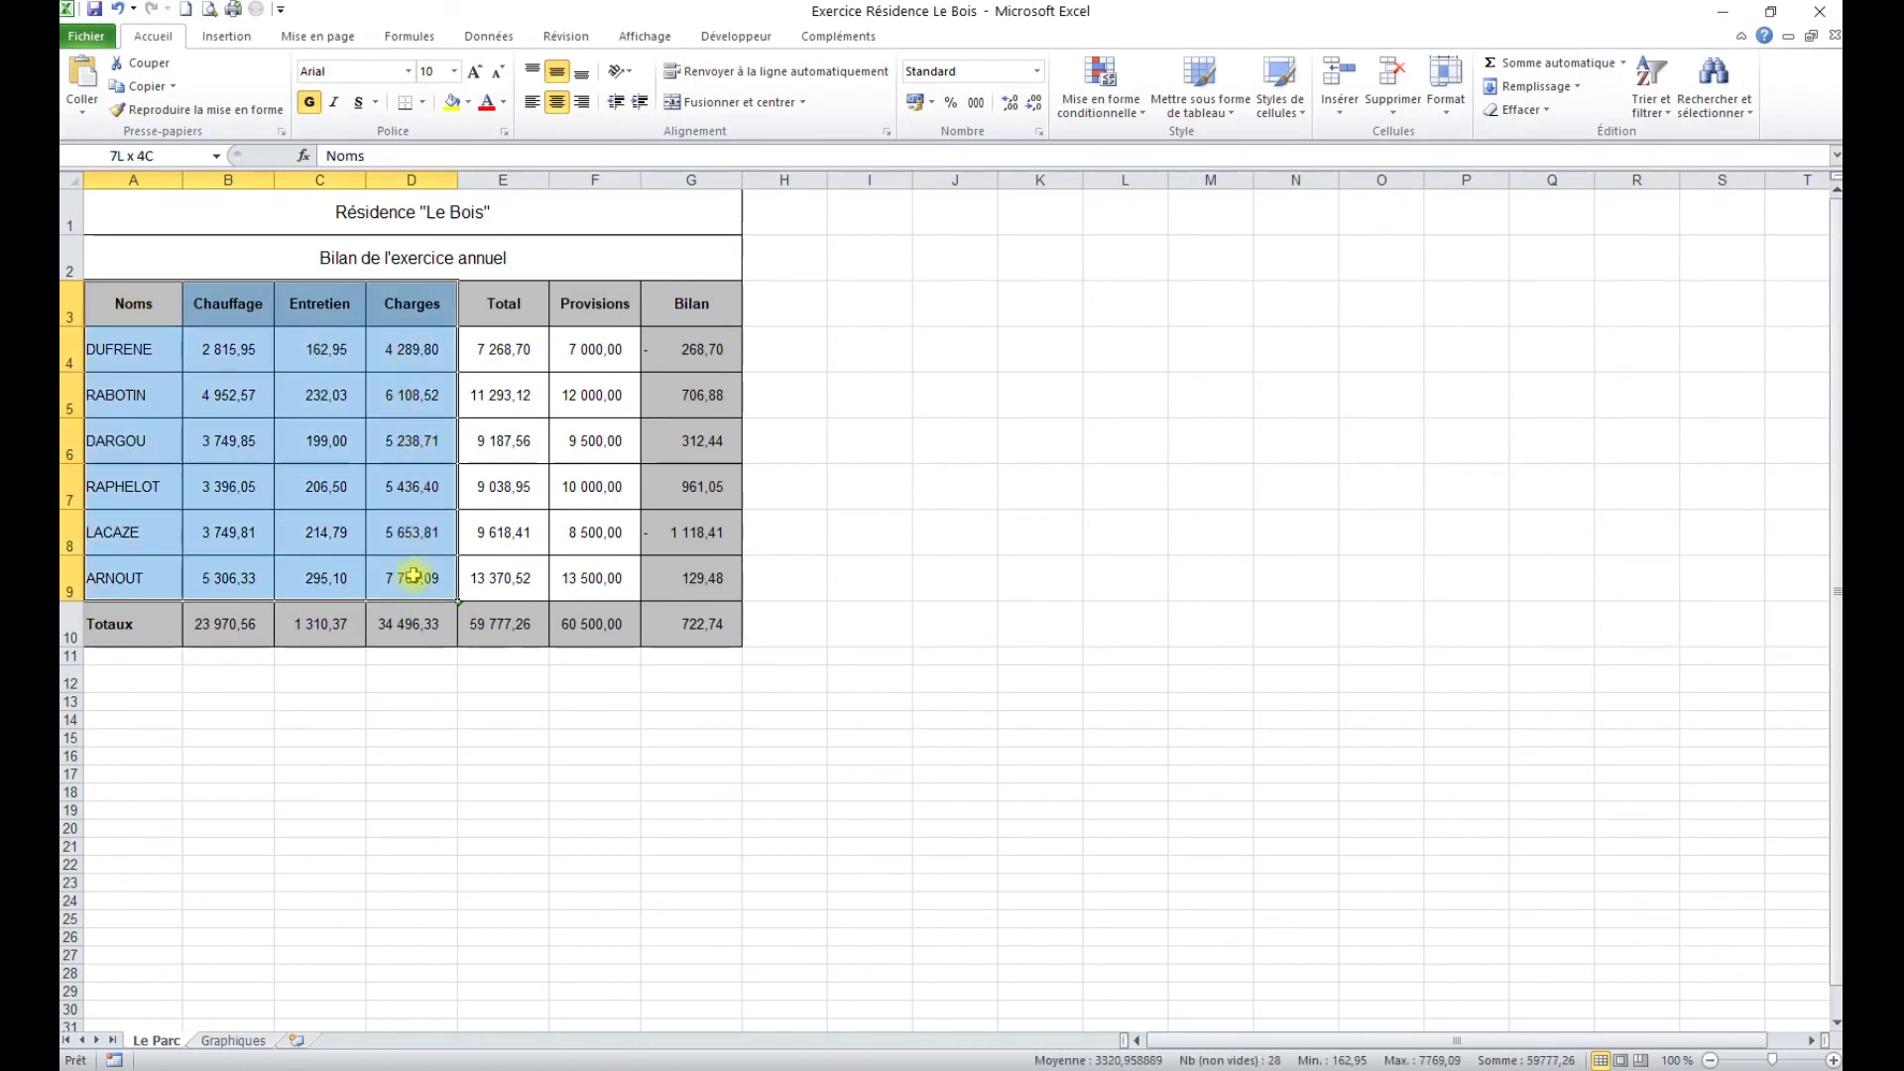
click(413, 576)
drag(148, 304, 426, 578)
drag(605, 302, 600, 577)
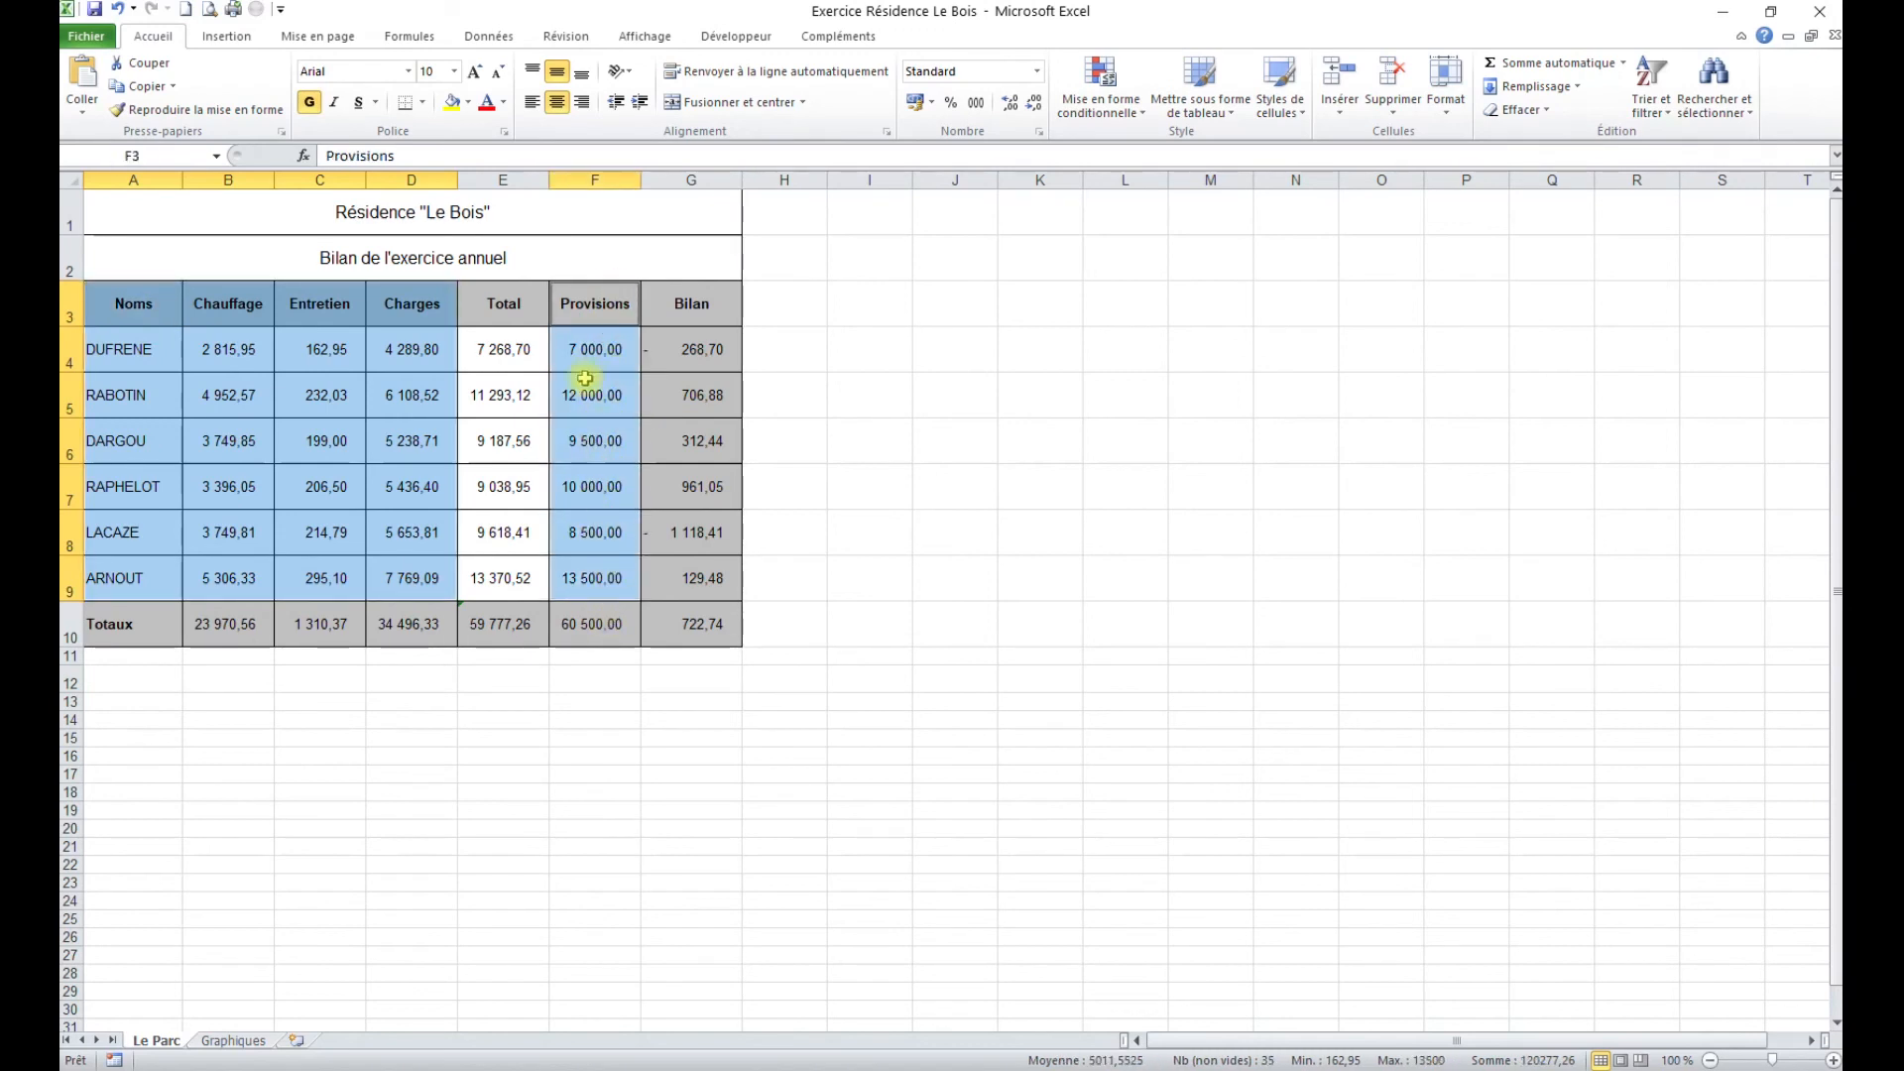
click(227, 38)
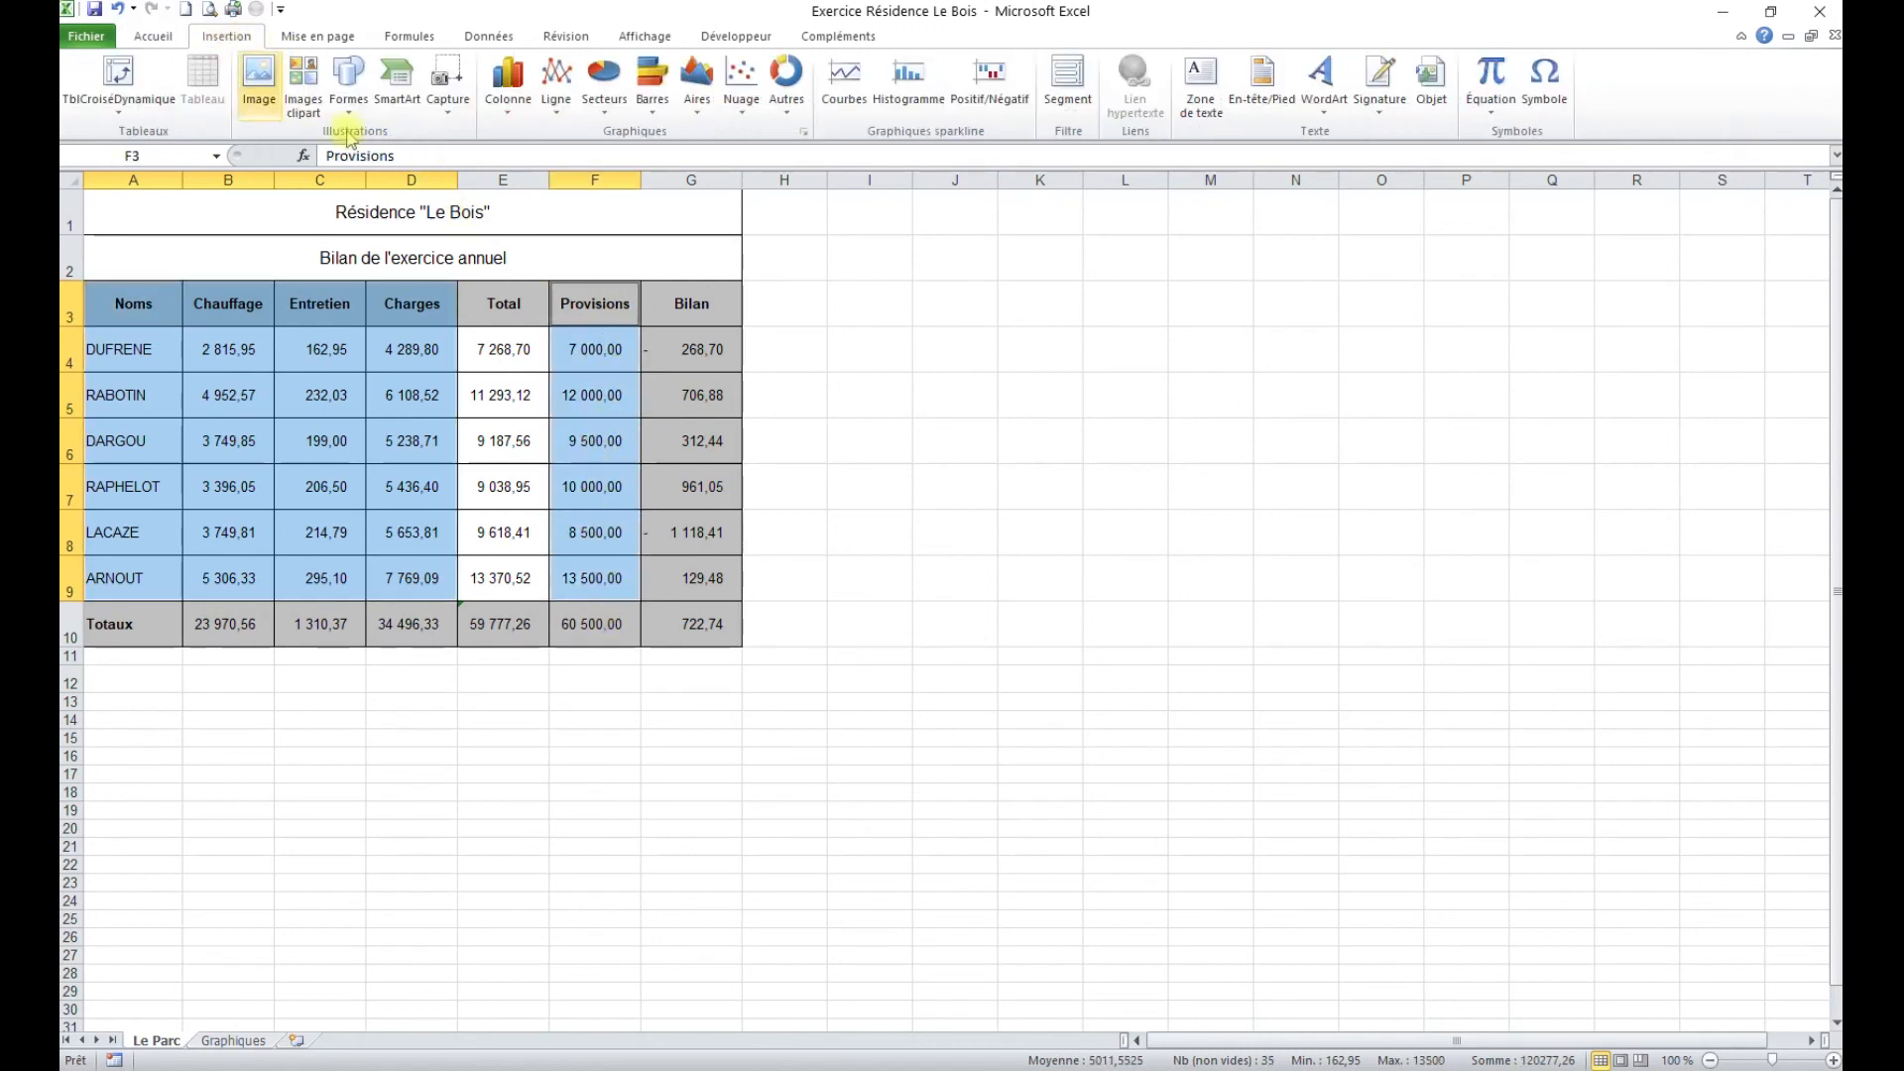
click(508, 79)
click(514, 170)
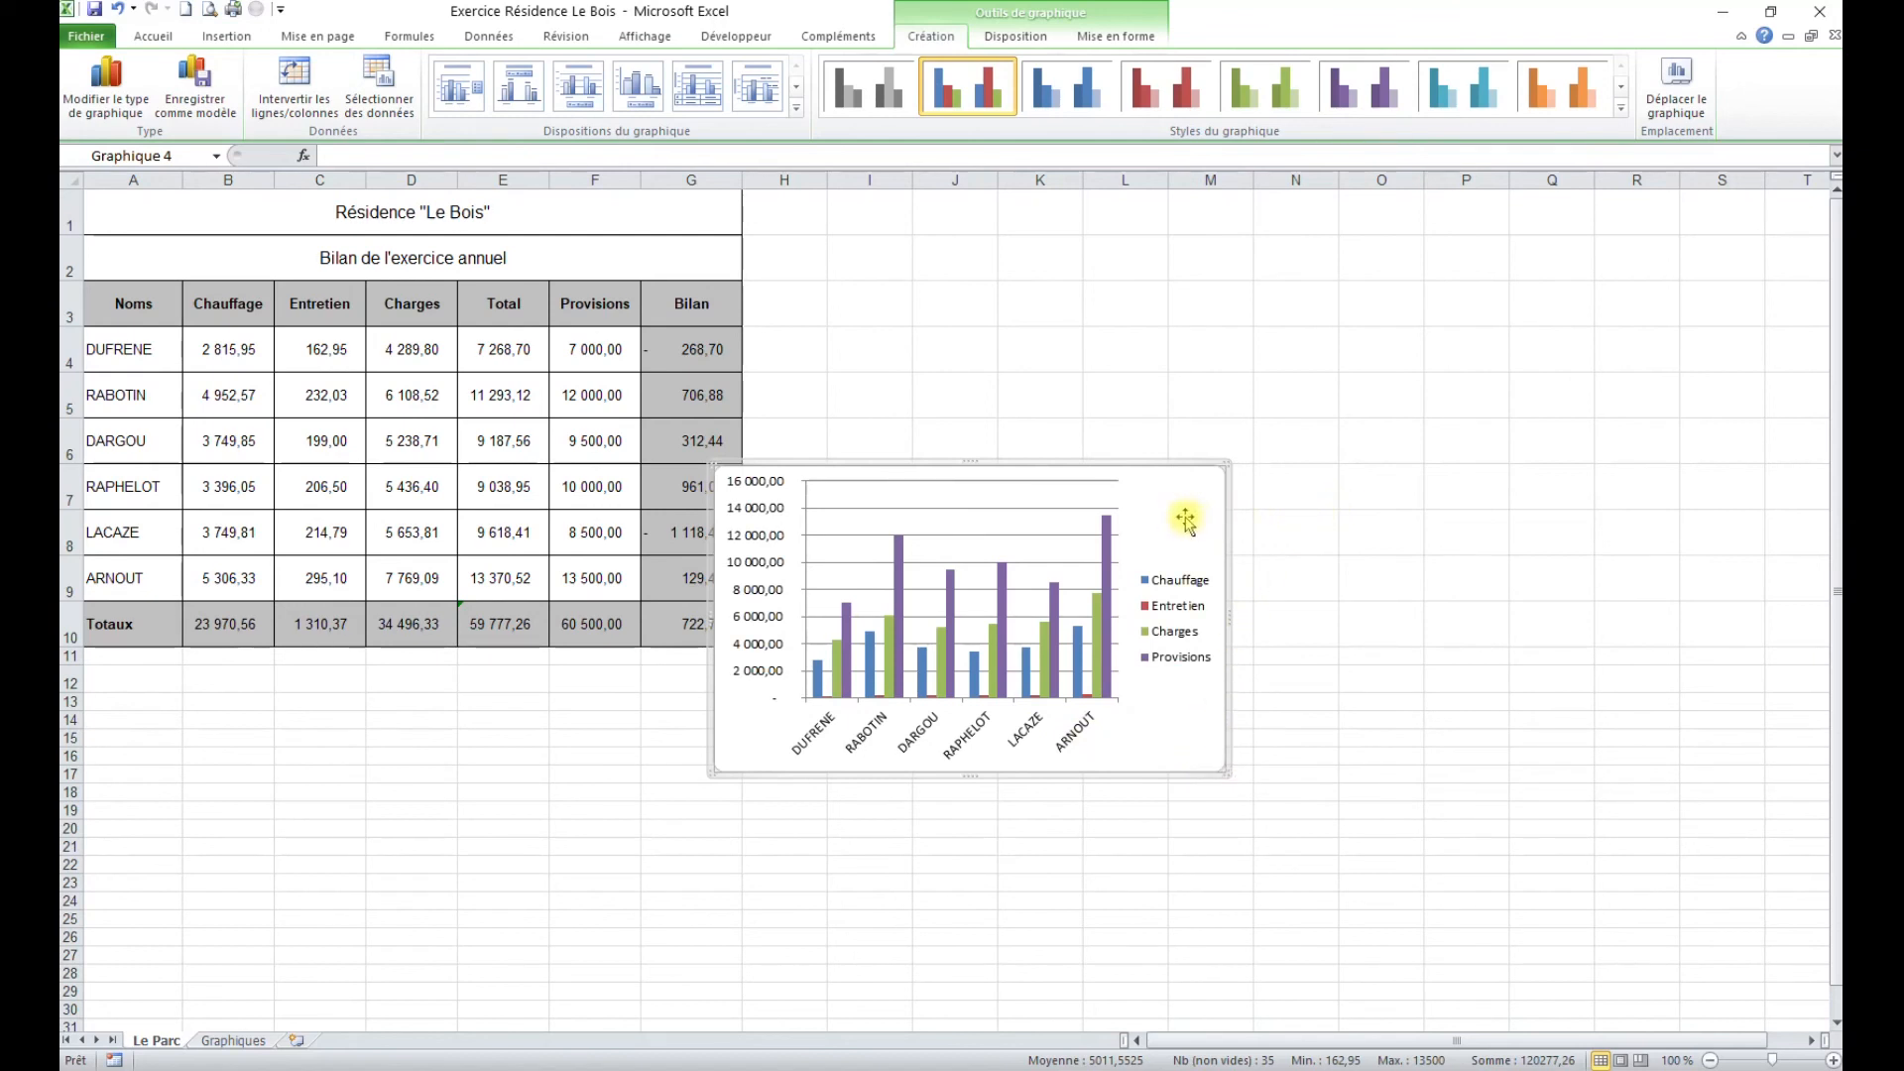
key(Delete)
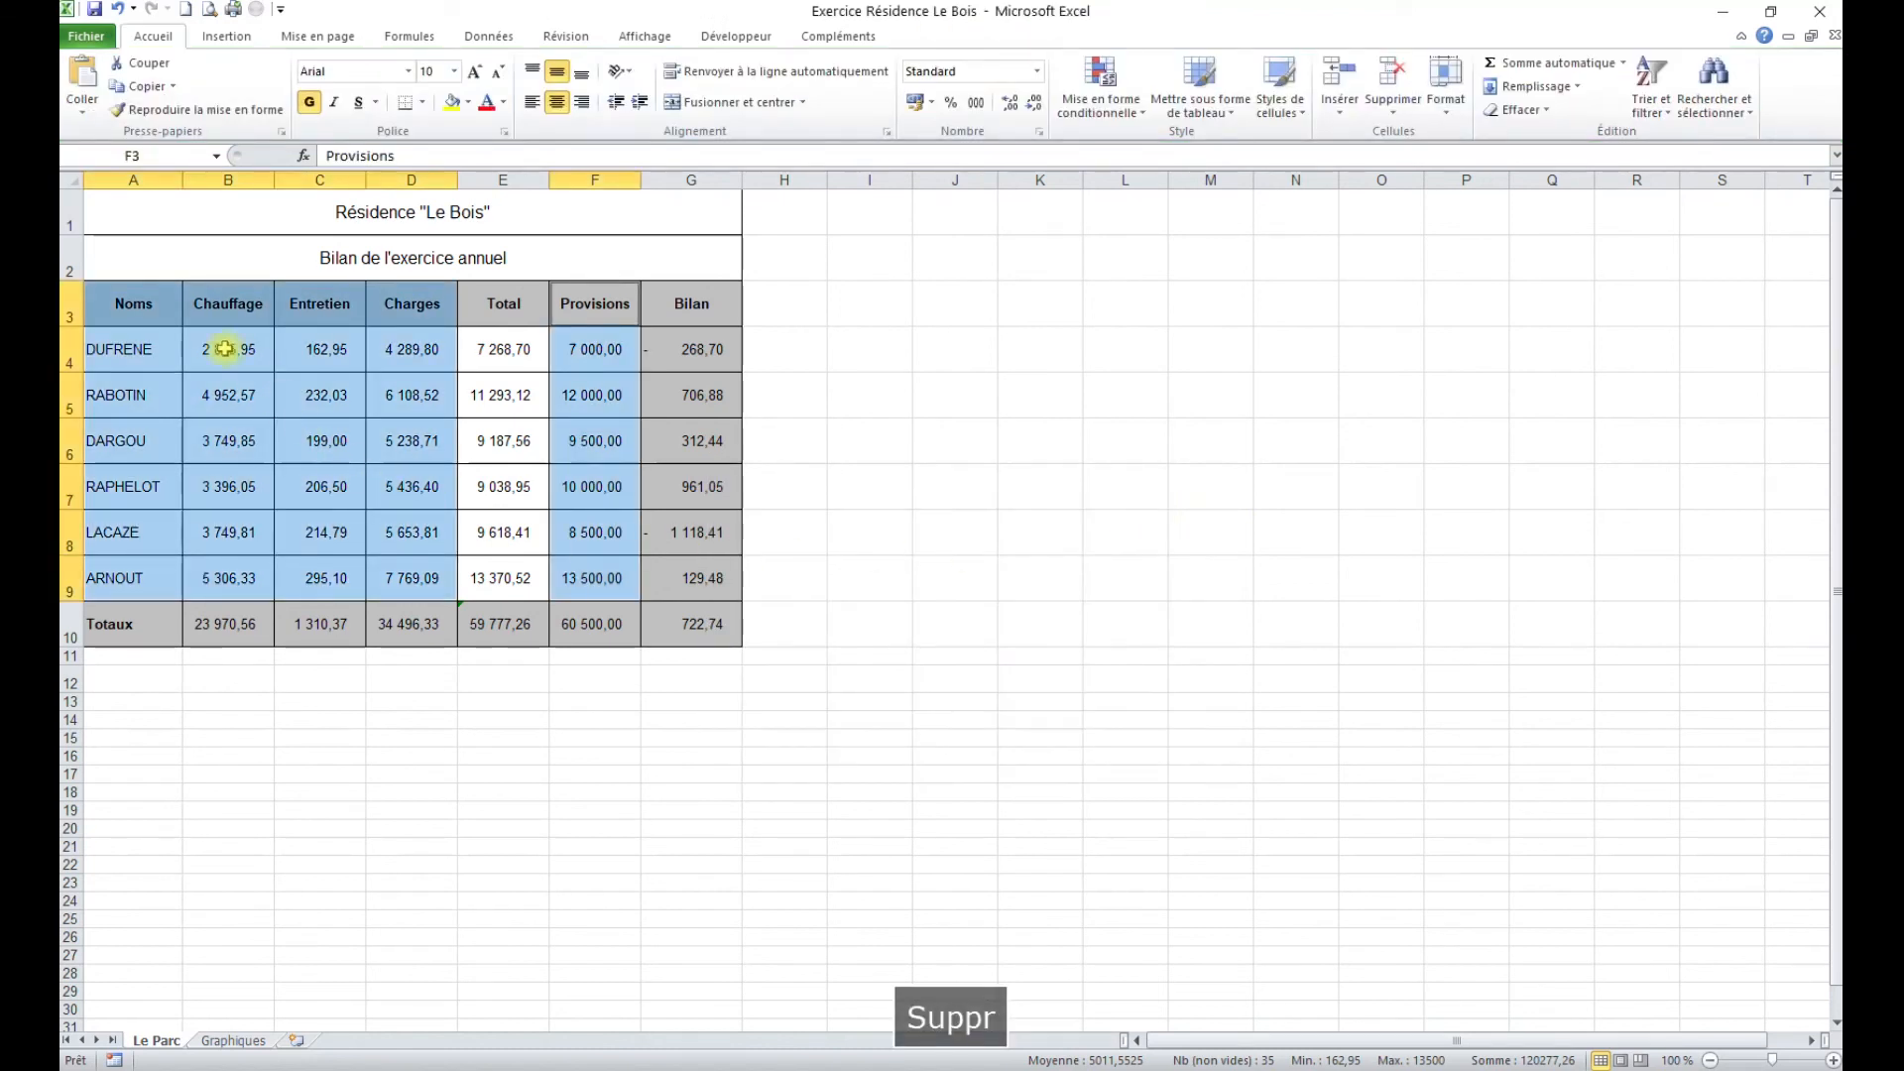
Try a 2D stacked column chart of the expense categories and provisions in A3:D9 and F3:F9, and delete it.
click(133, 319)
drag(134, 318, 399, 573)
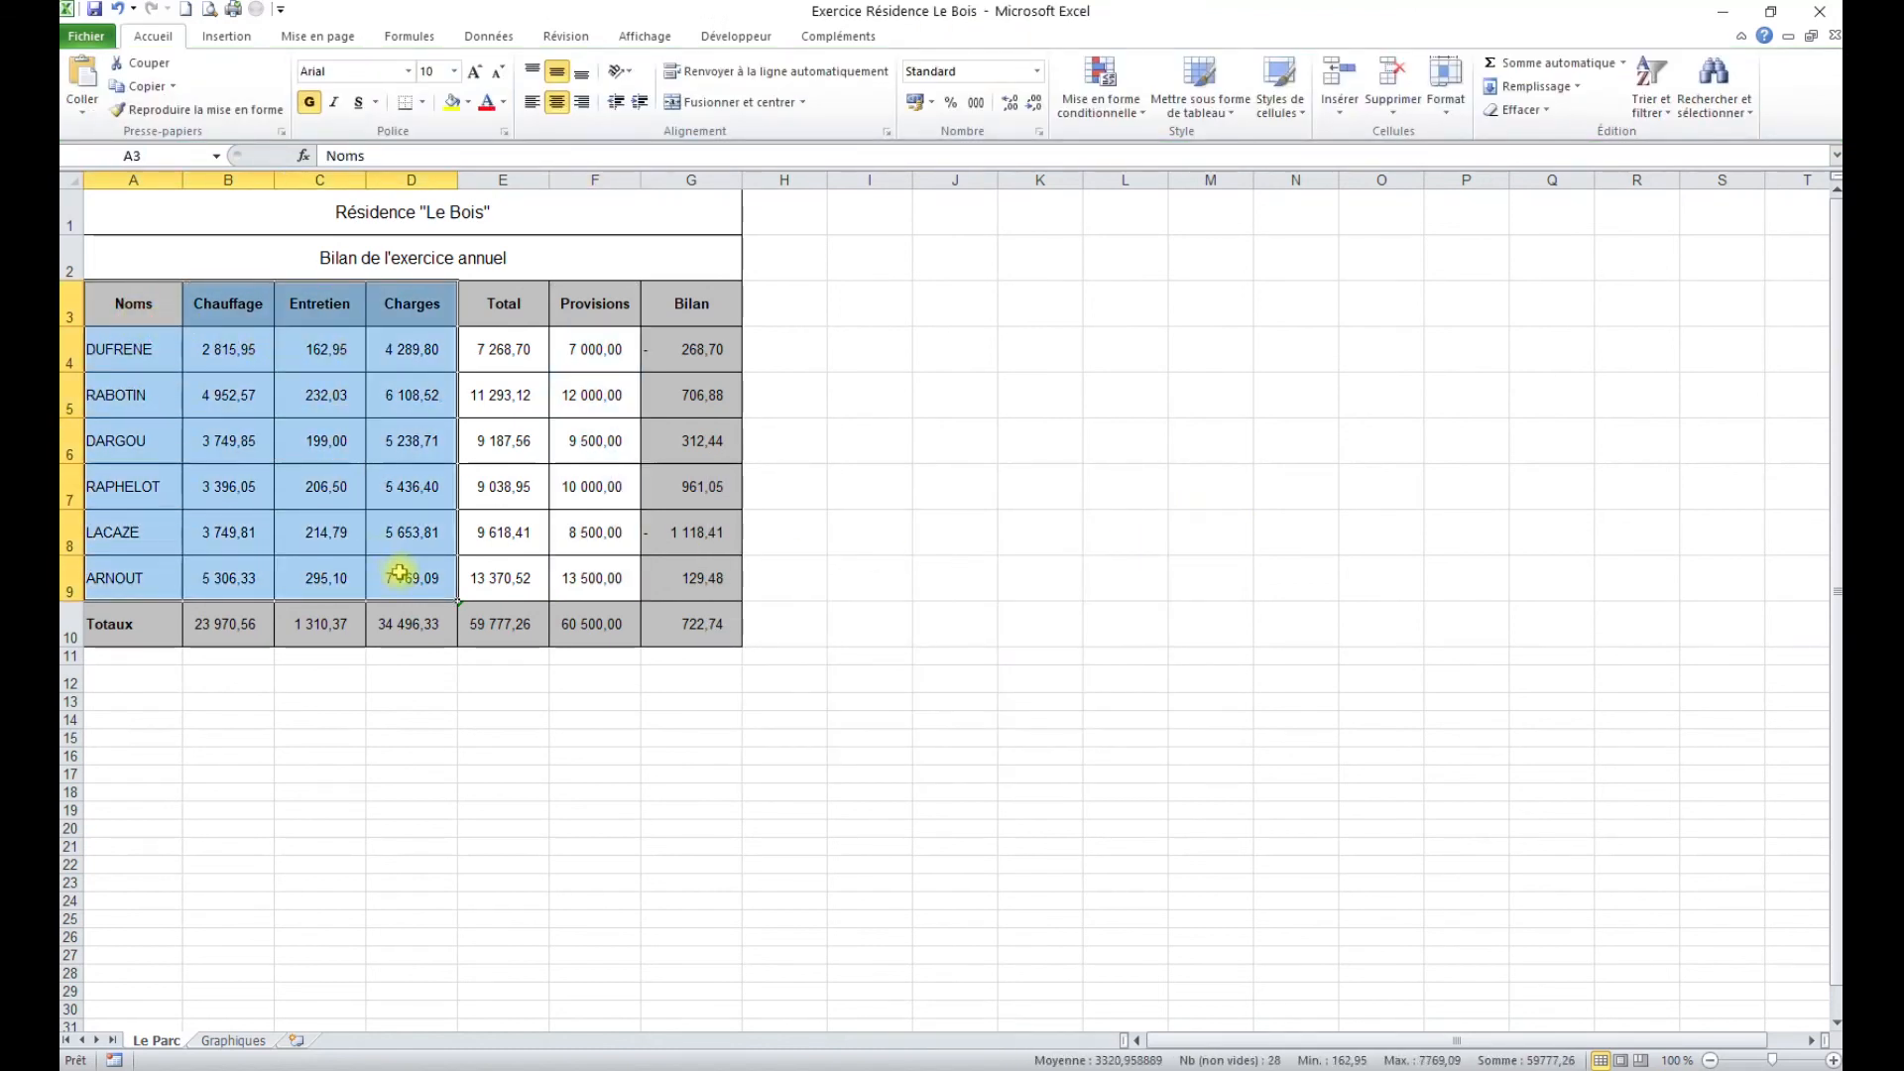
drag(595, 303, 615, 579)
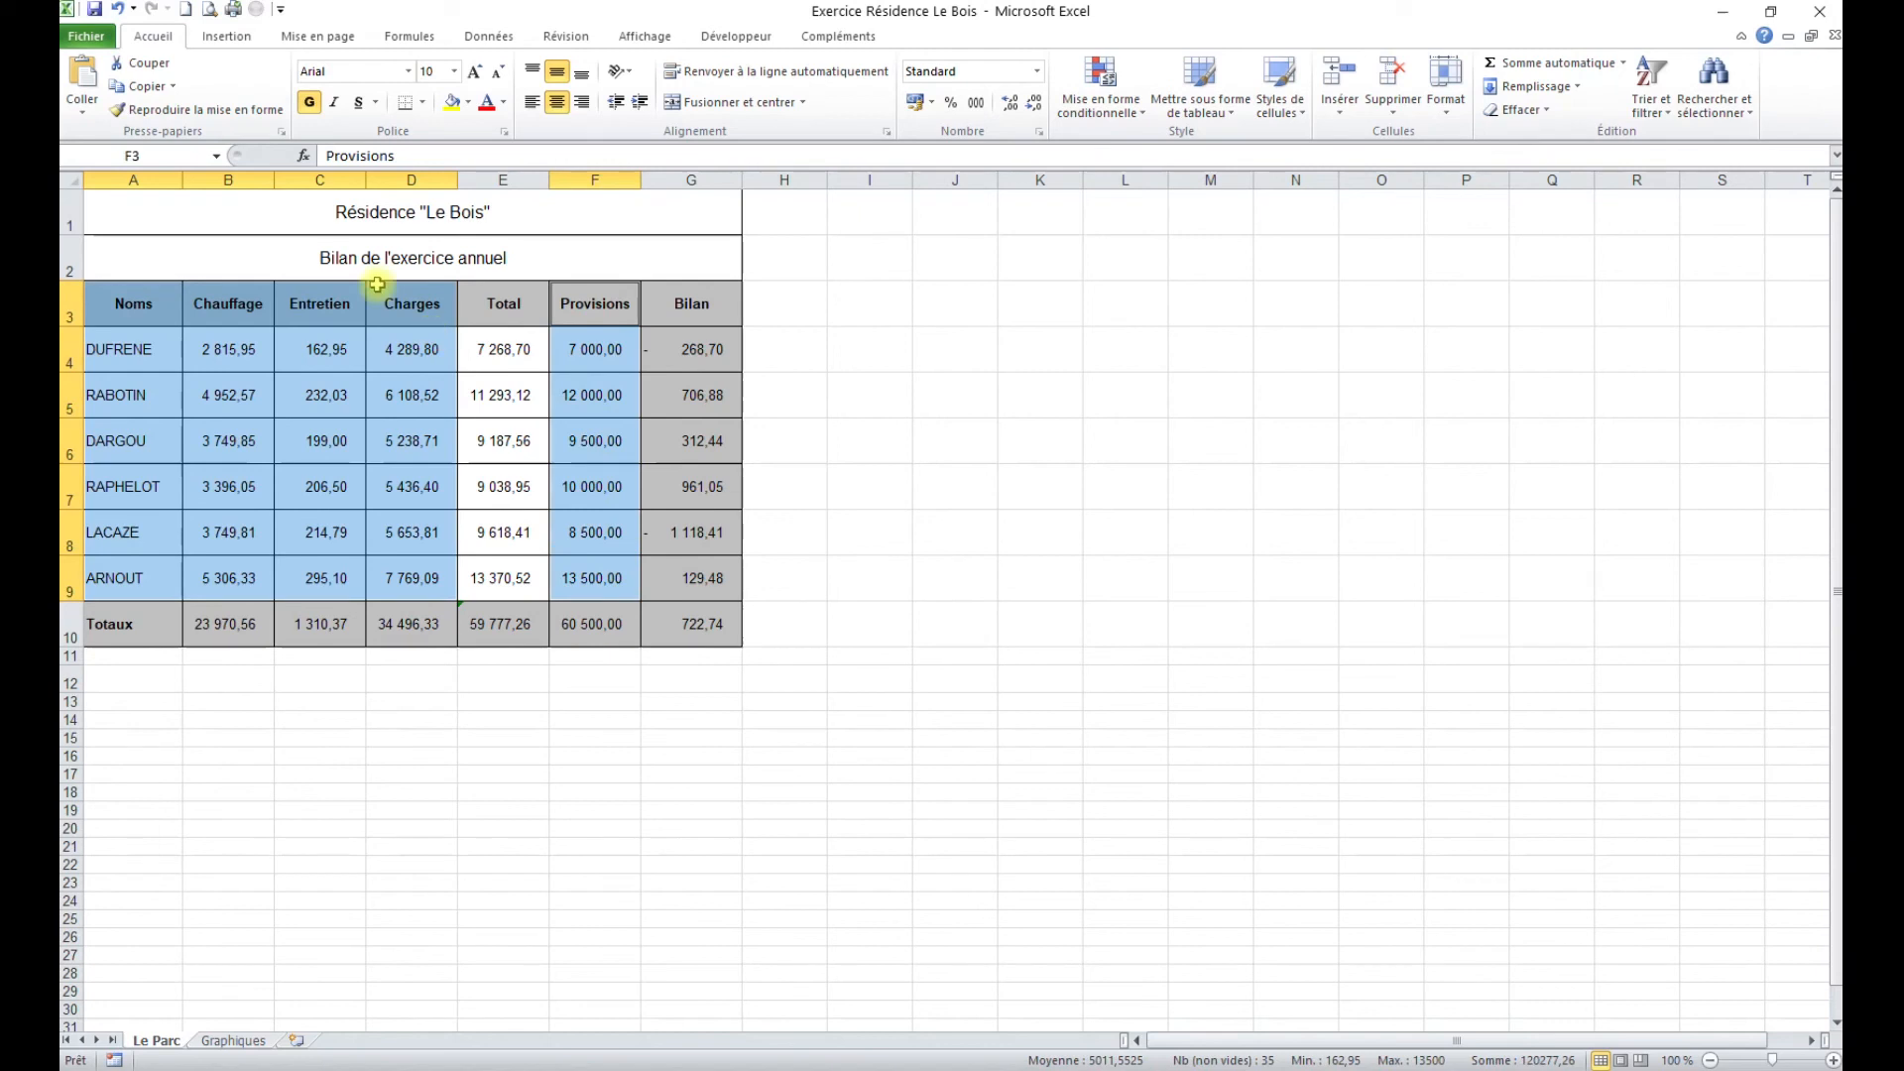
click(236, 39)
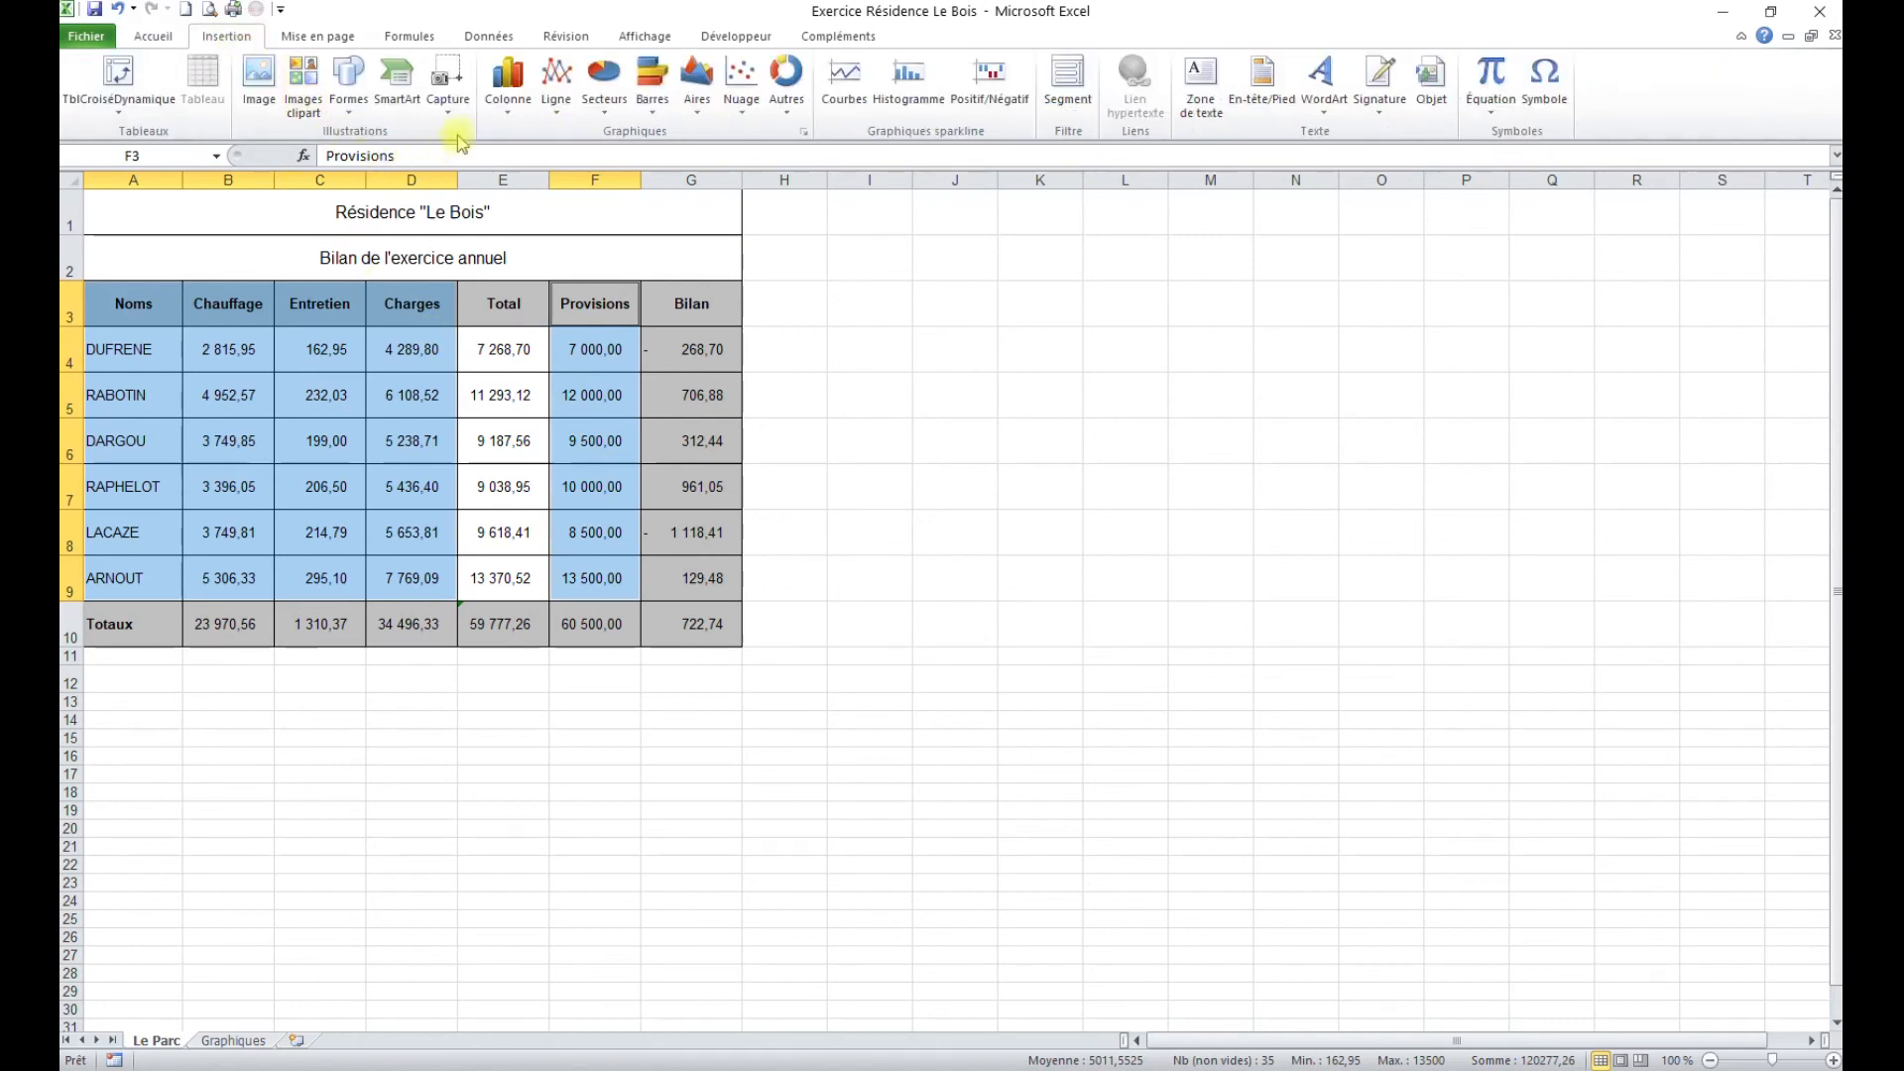
click(506, 111)
click(572, 174)
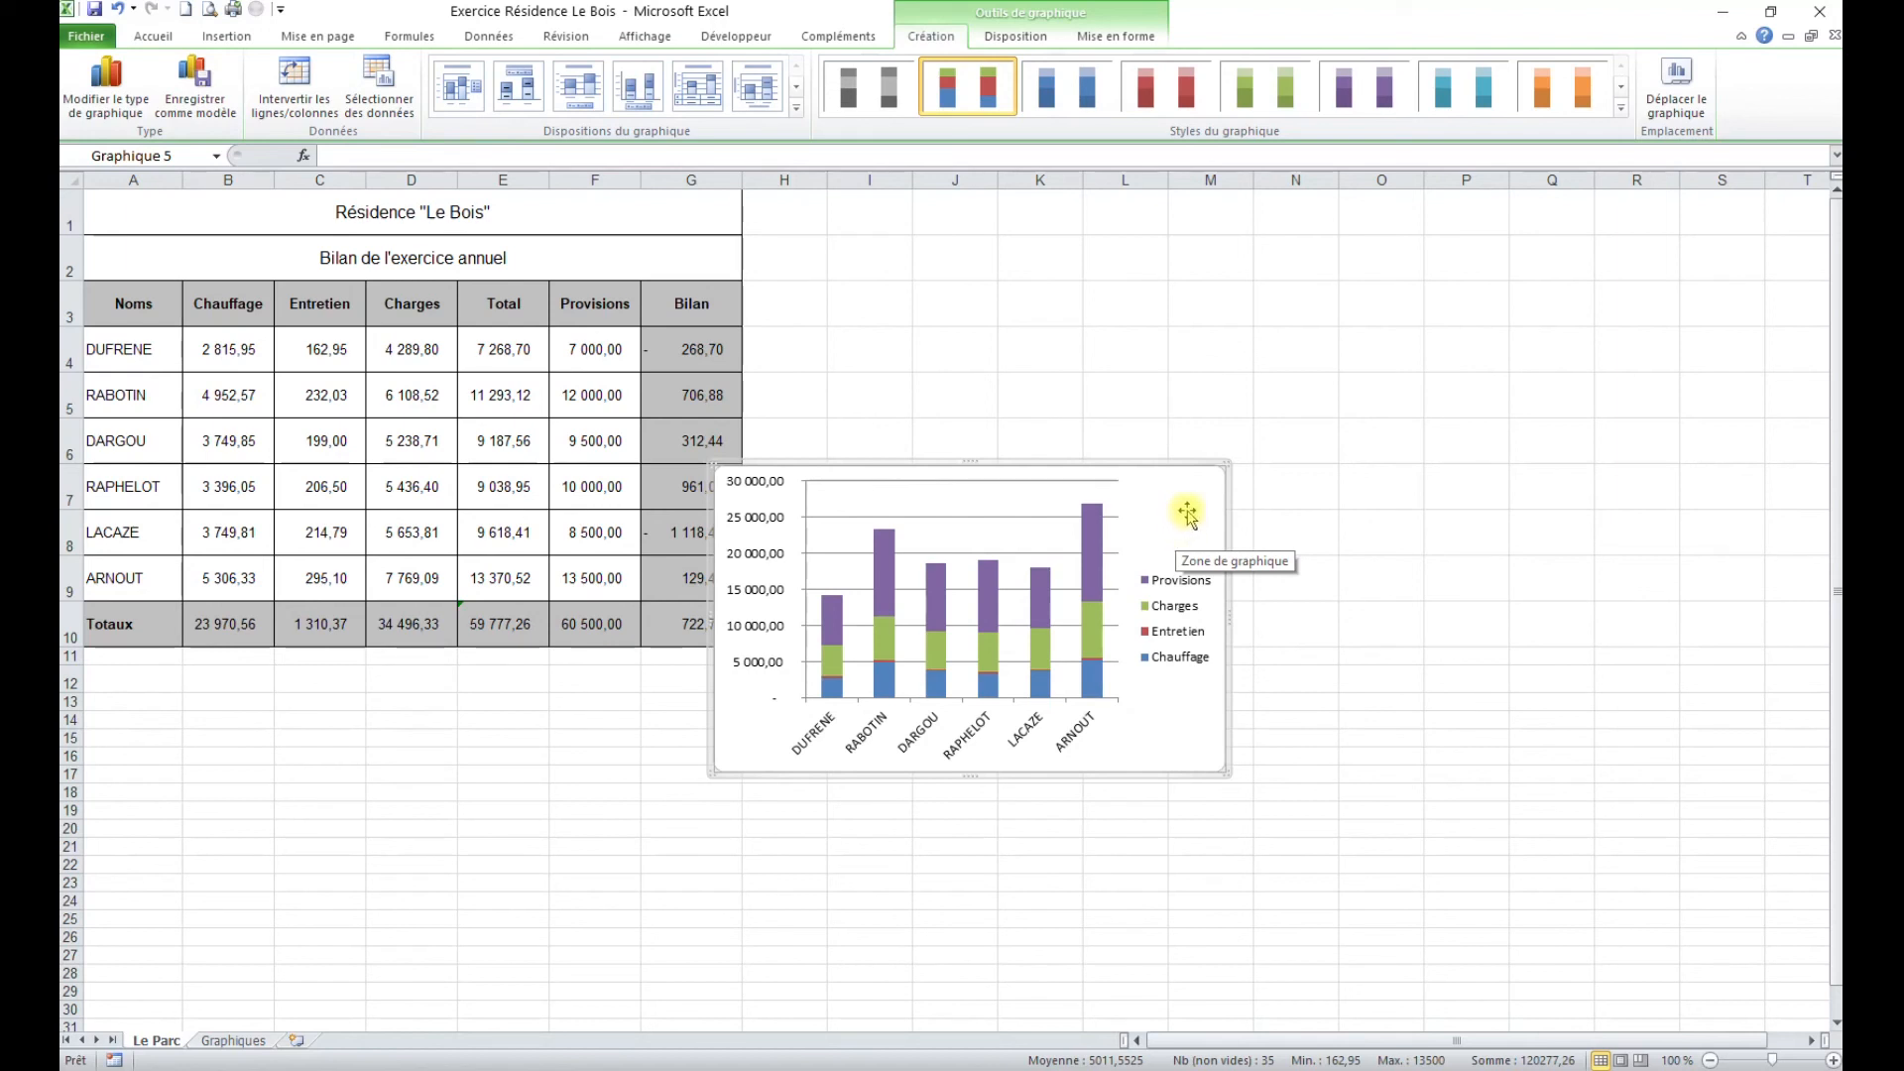
key(Delete)
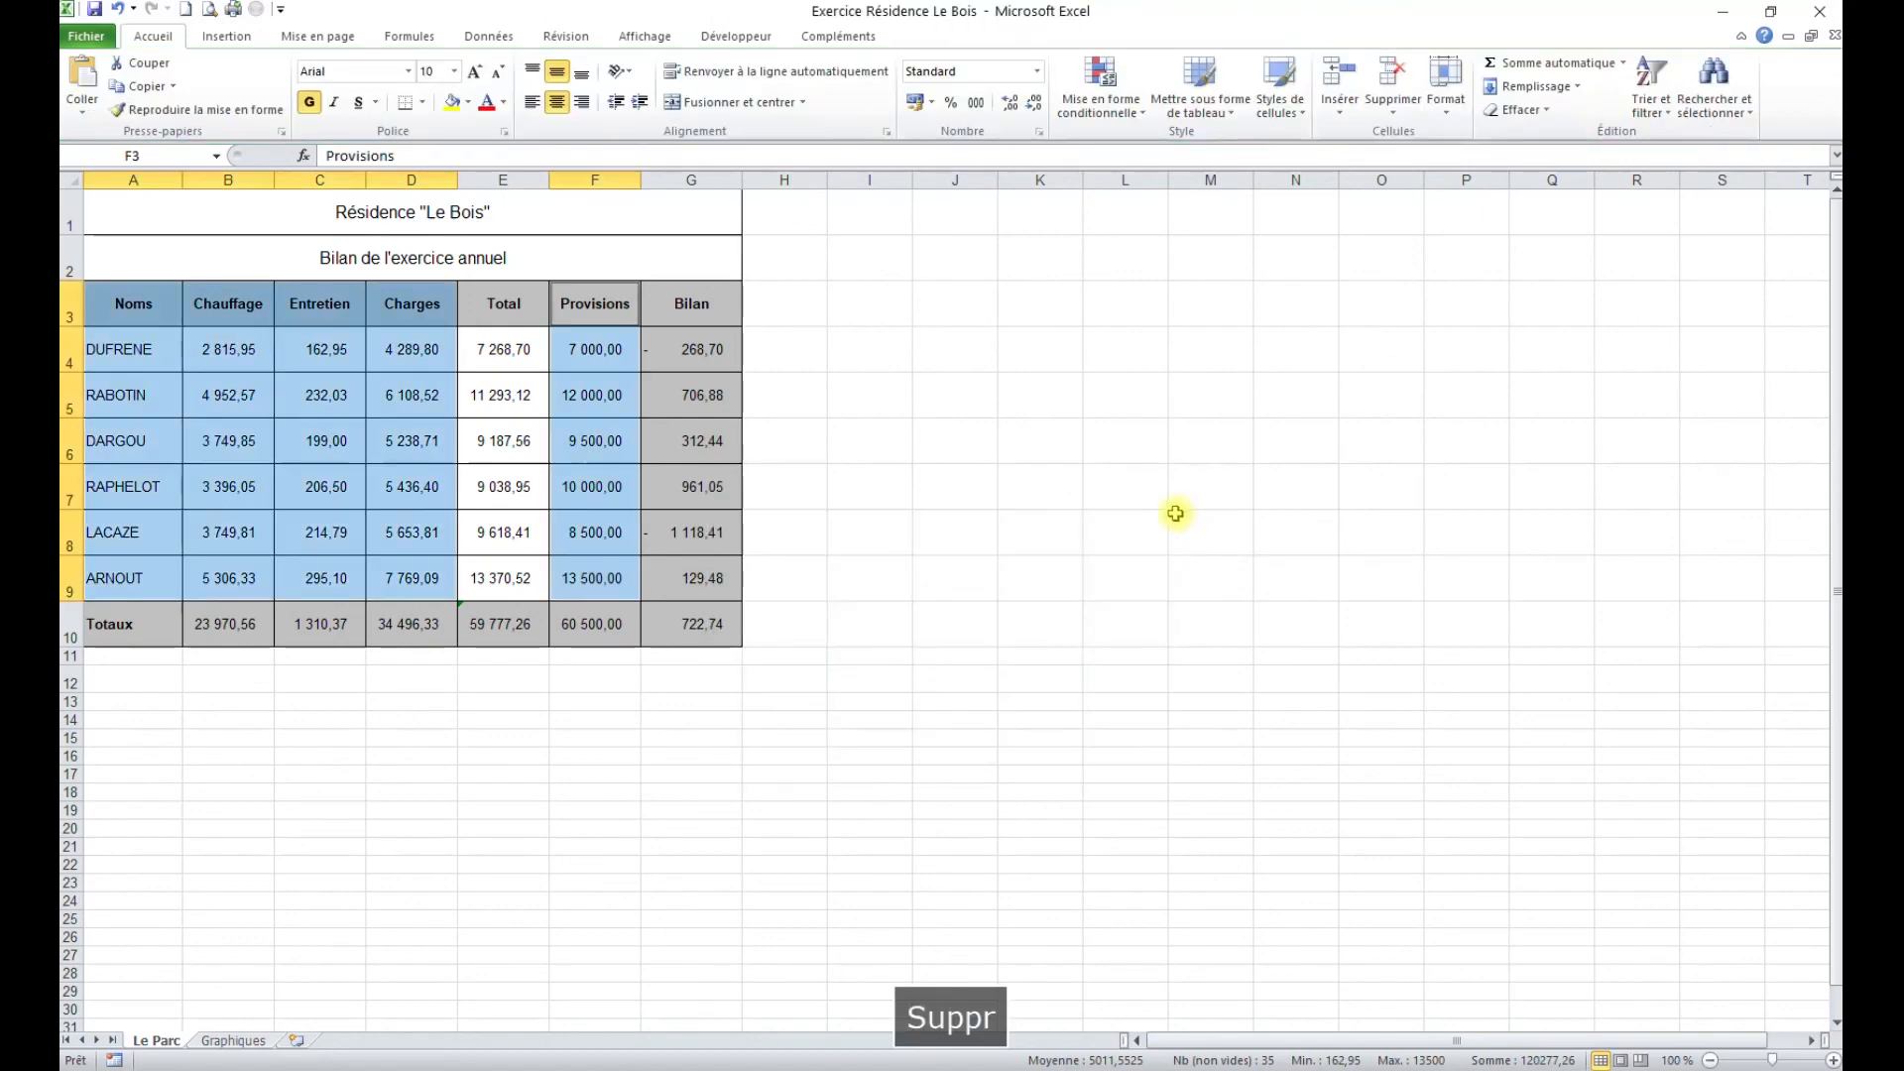